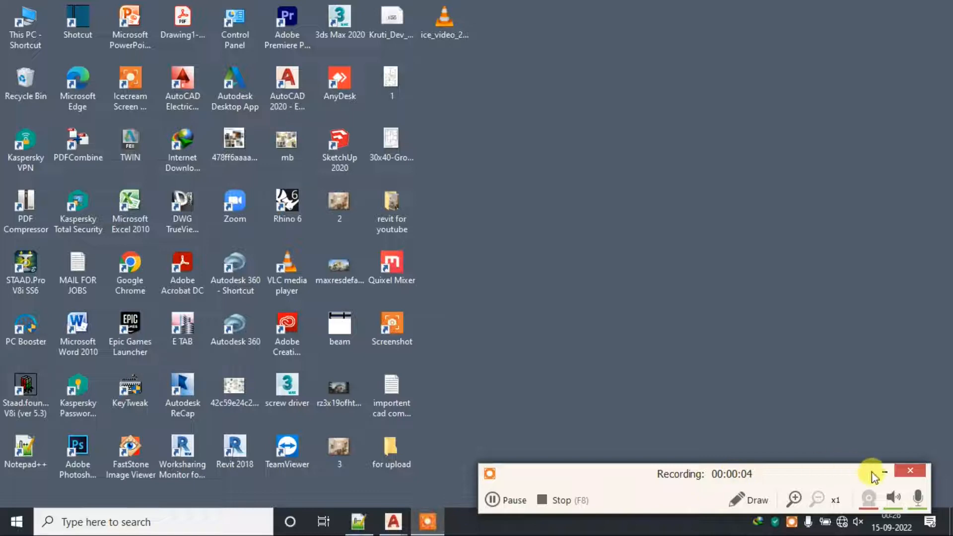
Show the layer lesson outline in Notepad++, switch to the architecture +structure drawing in AutoCAD and maximize its window.
left_click(358, 518)
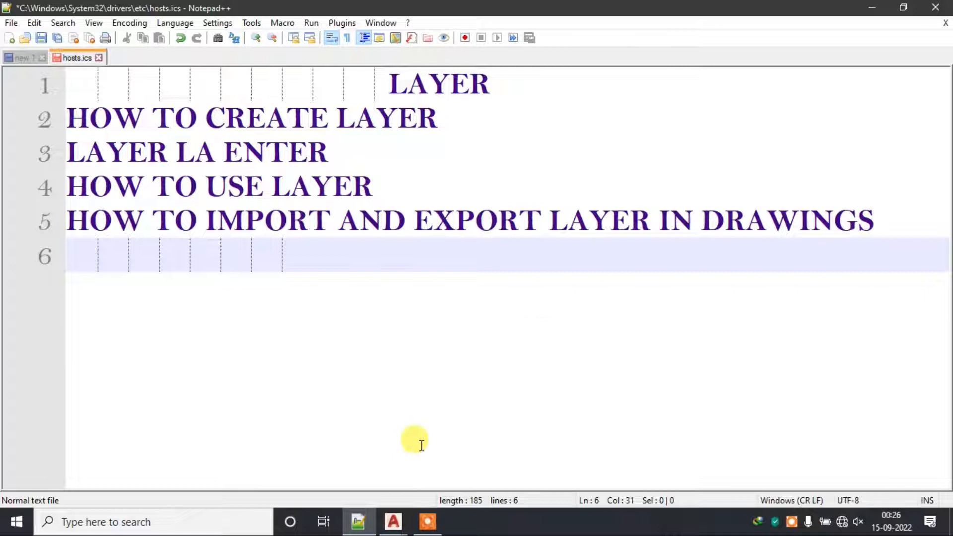
left_click(414, 521)
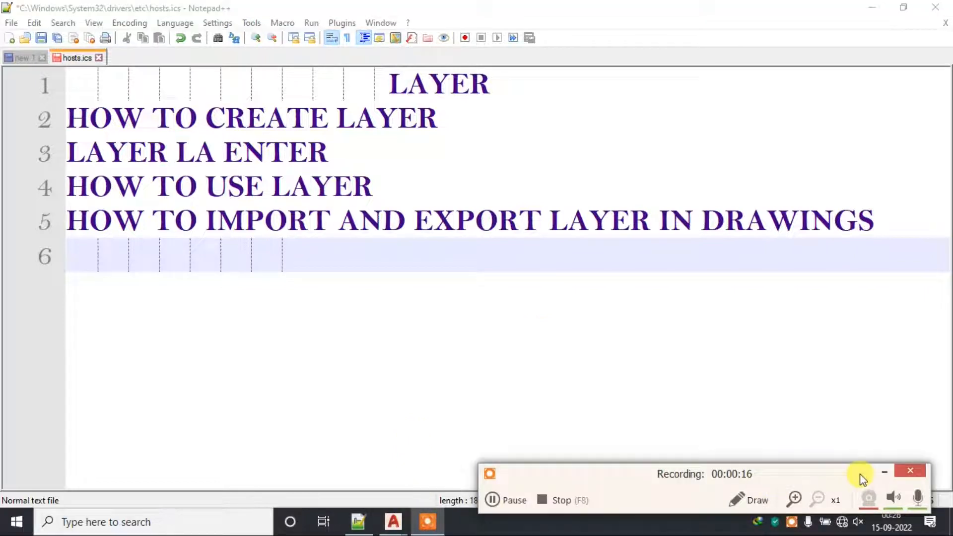
left_click(878, 471)
left_click(407, 486)
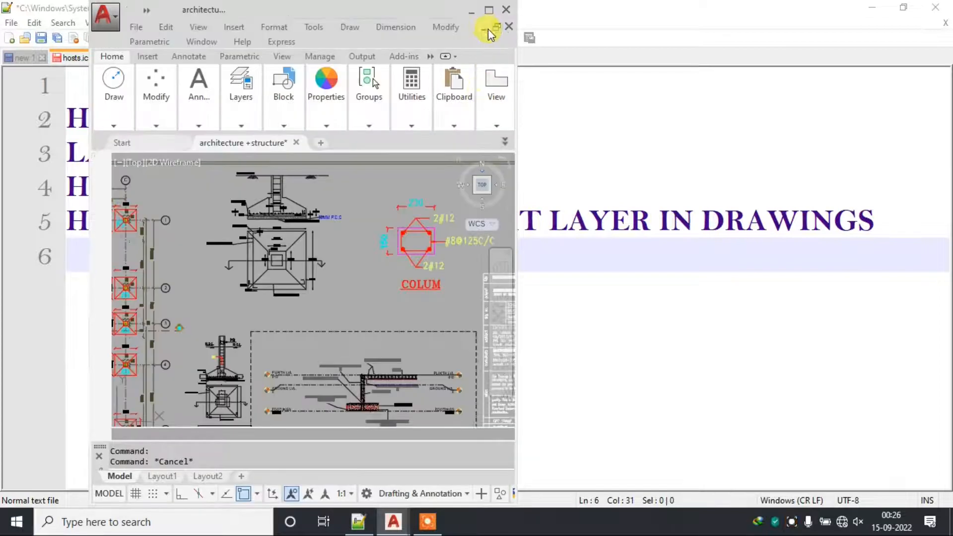
left_click(487, 10)
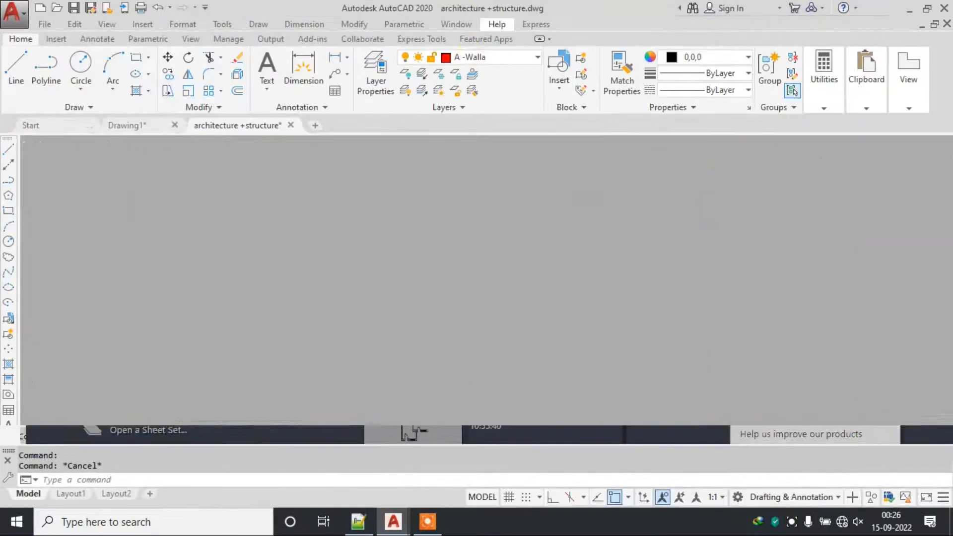
Examine the architectural floor plan sheets, including the room layouts, dimensions and the terrace plan.
scroll(366, 225, "down", 6)
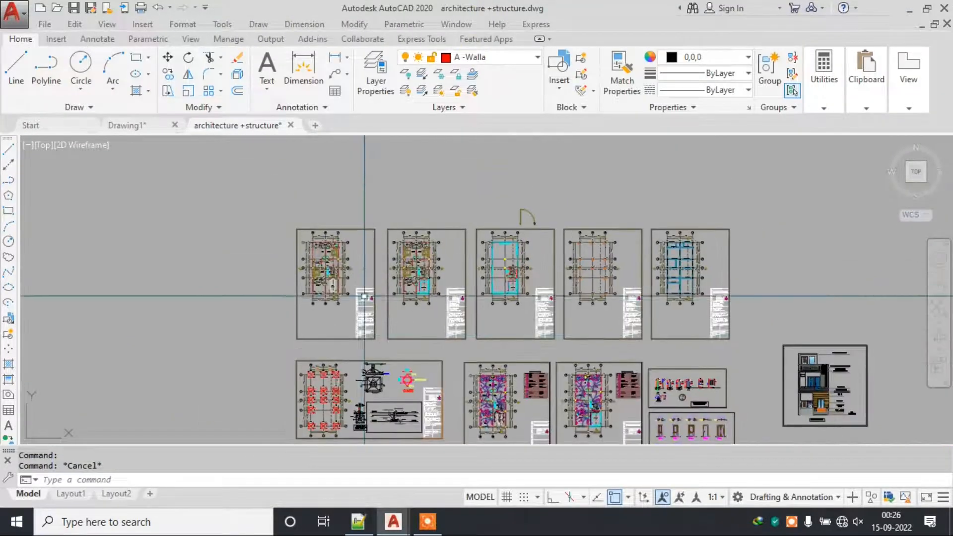
scroll(324, 250, "up", 3)
scroll(324, 251, "up", 4)
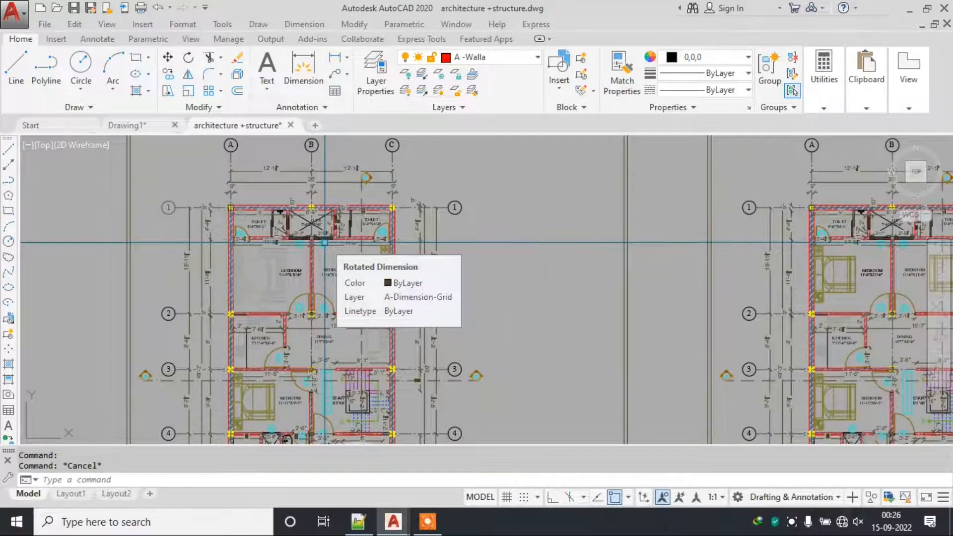
scroll(325, 243, "down", 2)
scroll(325, 243, "up", 5)
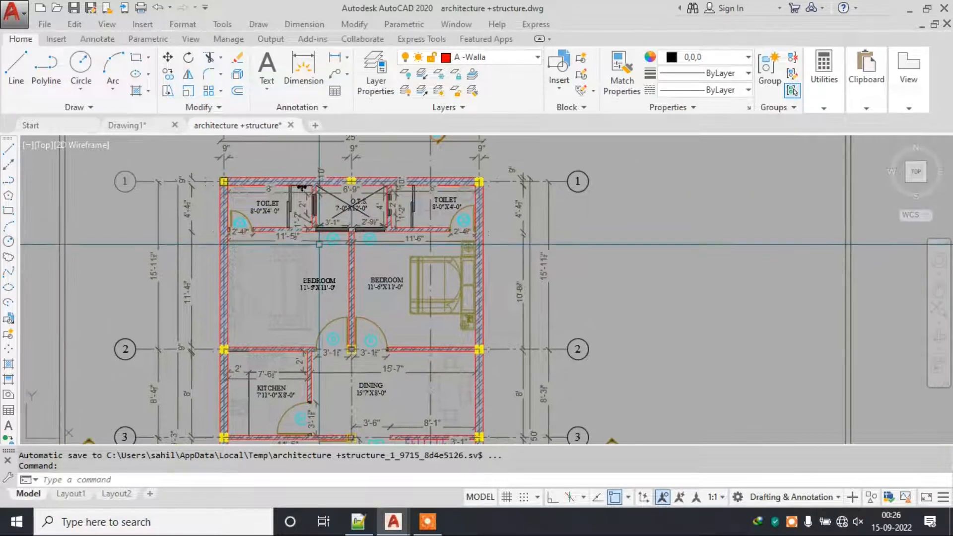
scroll(319, 245, "down", 5)
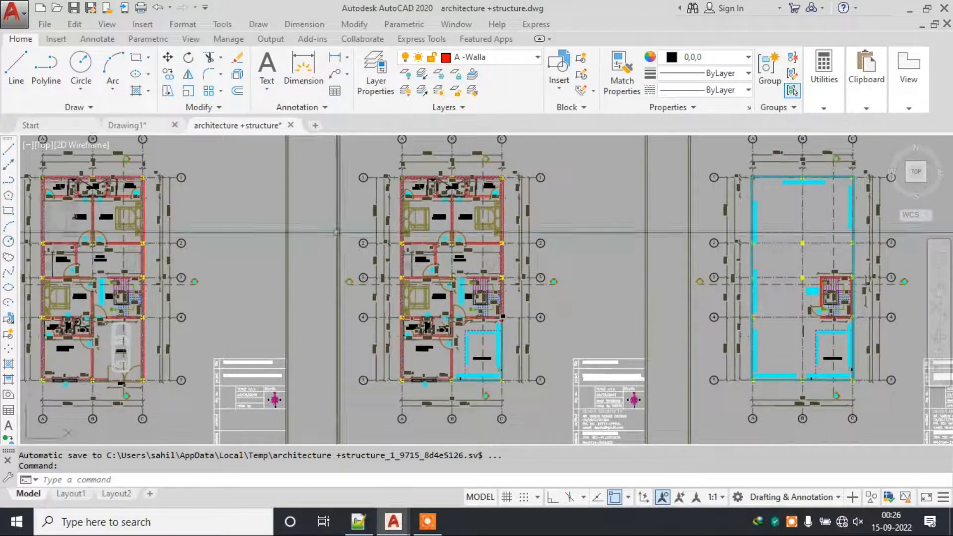
scroll(290, 217, "up", 5)
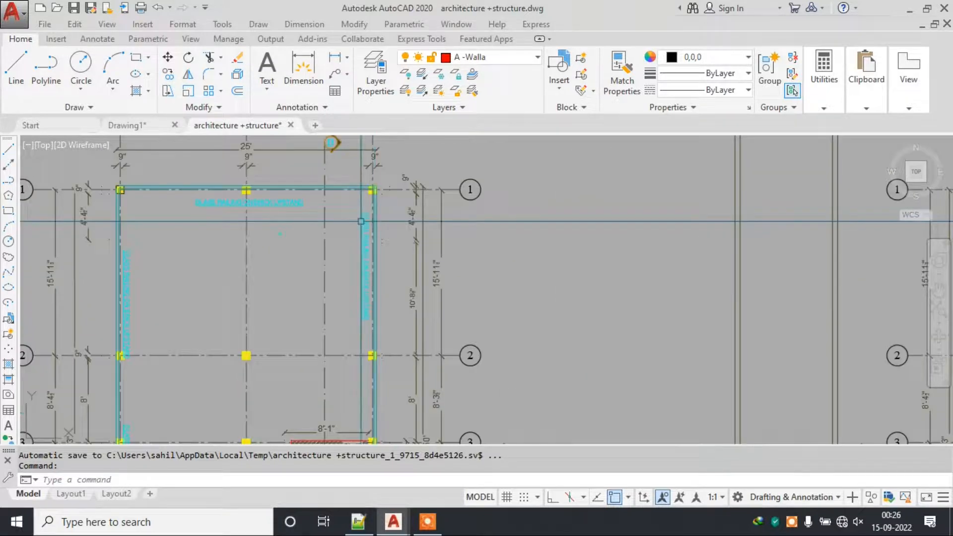
scroll(290, 216, "down", 5)
Examine the column layout and plinth beam layout sheets.
scroll(518, 216, "up", 5)
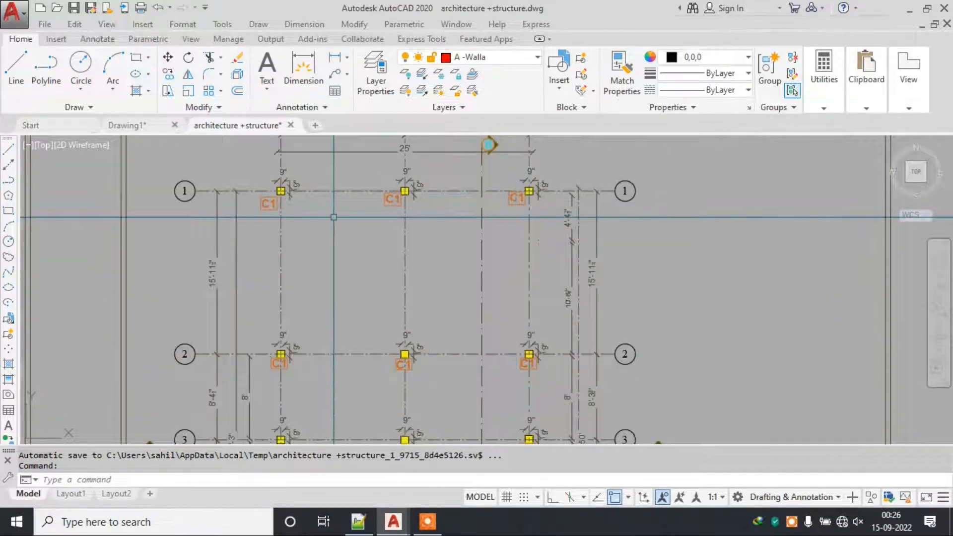
scroll(334, 216, "down", 5)
scroll(454, 213, "up", 5)
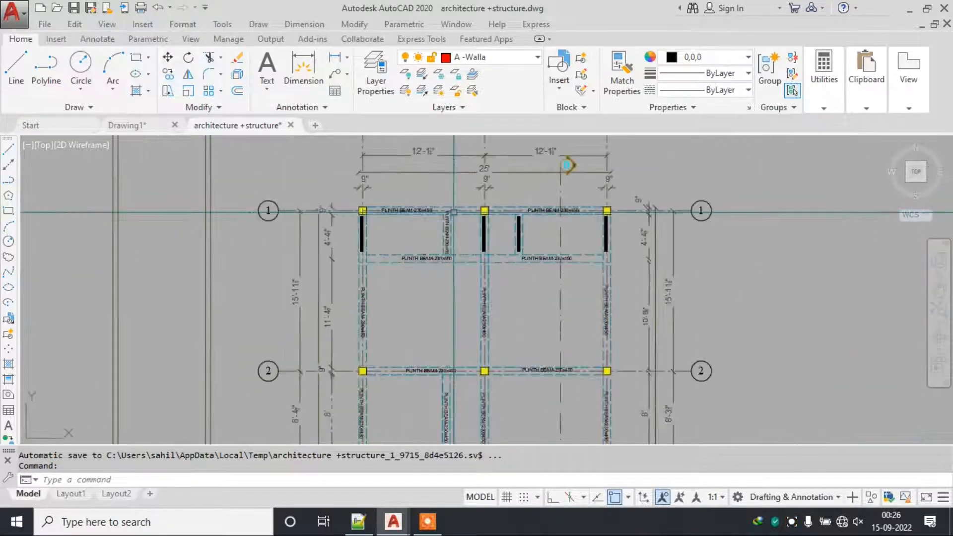
scroll(454, 212, "up", 2)
scroll(453, 213, "down", 5)
scroll(449, 236, "up", 5)
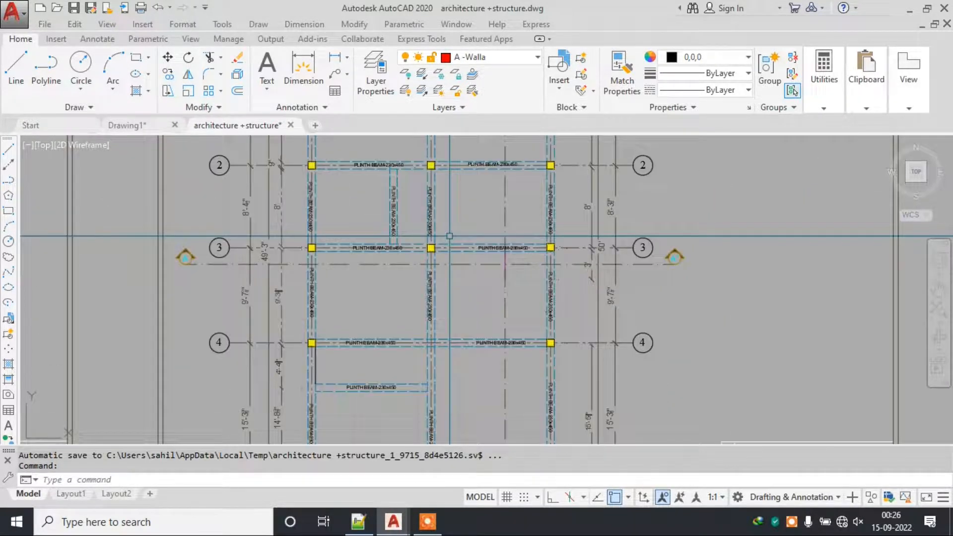
scroll(490, 235, "down", 6)
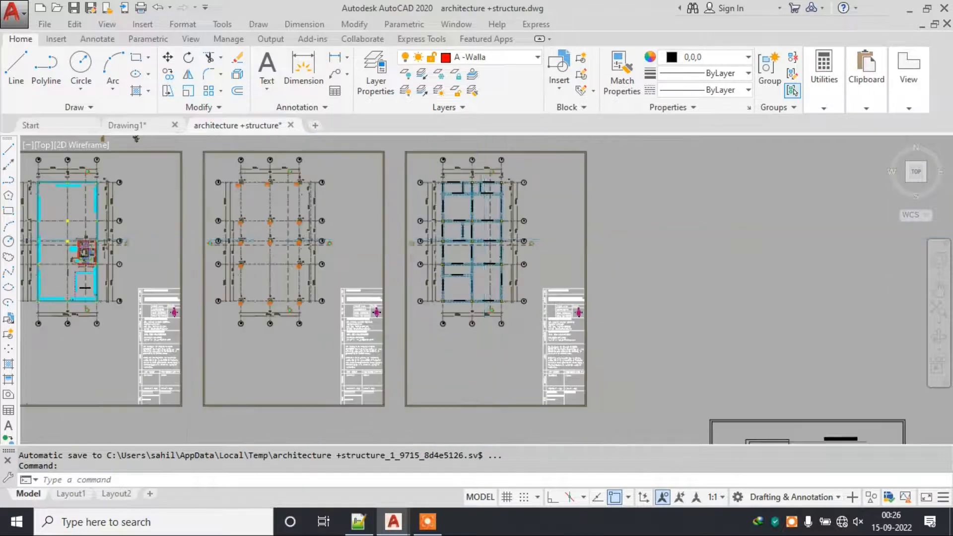
Examine the footing layout sheet with its footing details, column section and plinth-to-footing reinforcement section.
scroll(225, 296, "up", 8)
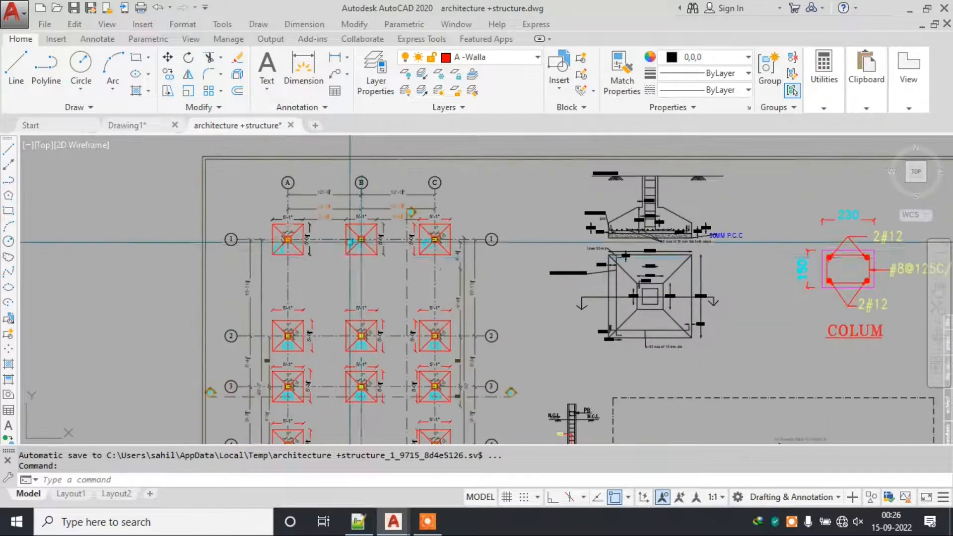
middle_click_drag(839, 335, 564, 278)
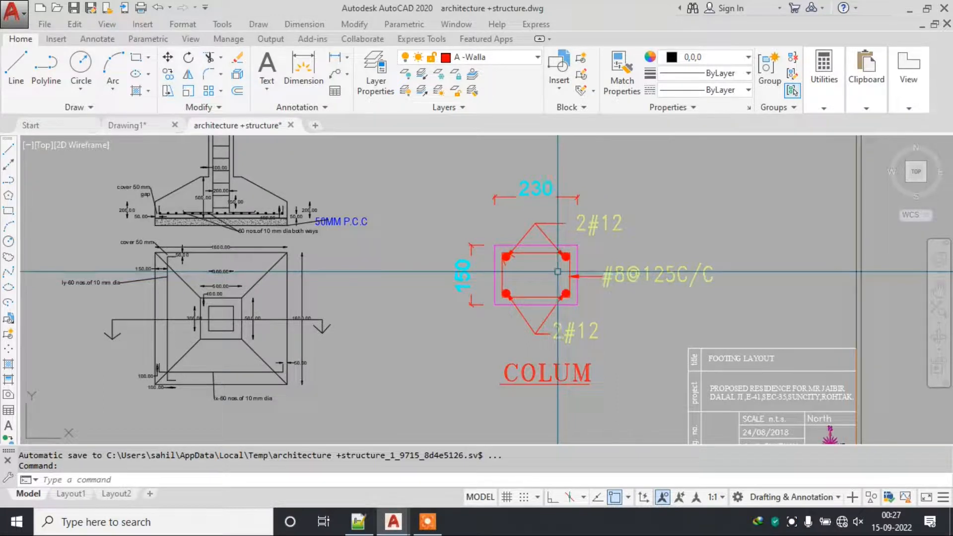
scroll(563, 277, "down", 7)
scroll(496, 338, "up", 10)
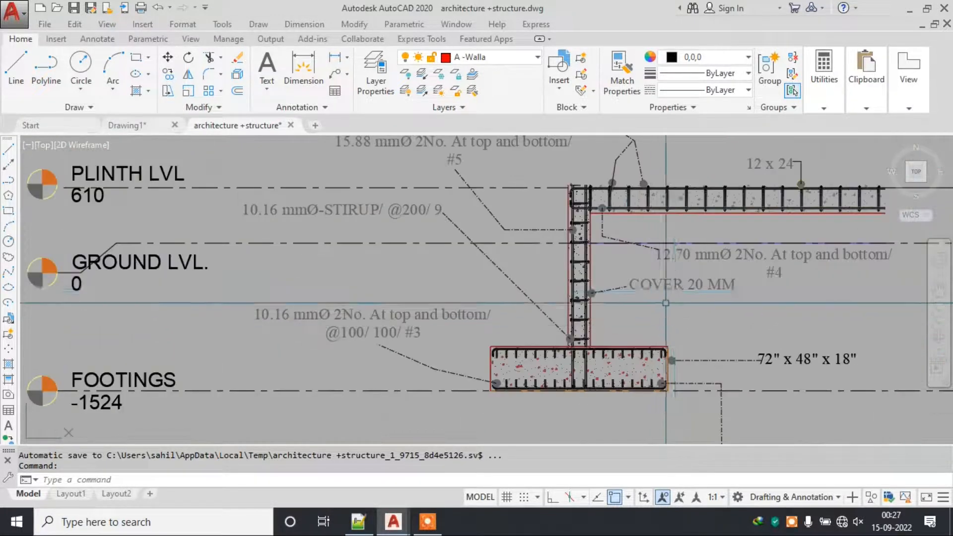
middle_click_drag(690, 262, 552, 307)
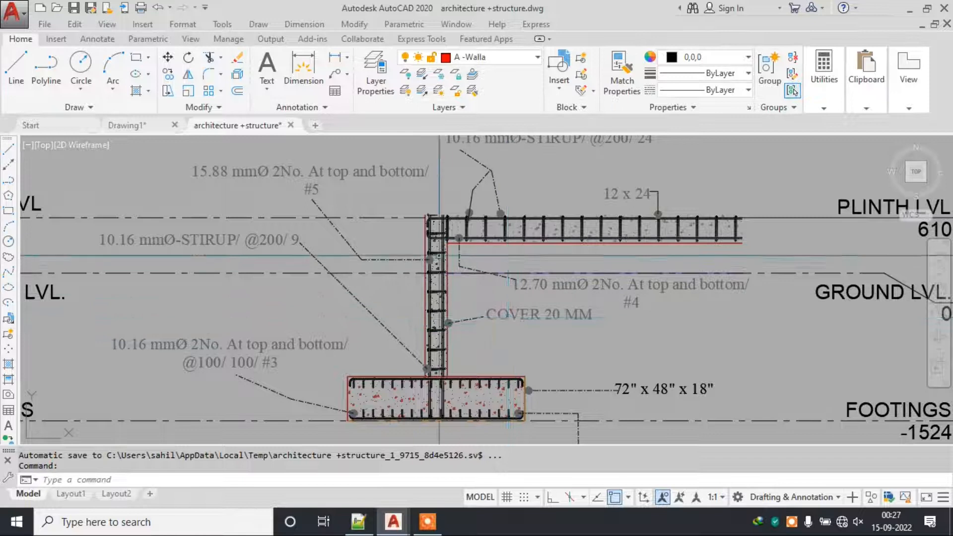
scroll(442, 257, "down", 4)
middle_click_drag(712, 256, 211, 263)
scroll(211, 263, "down", 4)
Examine the electrical plan with its legend table and survey the arrangement of all sheets in the drawing.
scroll(431, 172, "up", 6)
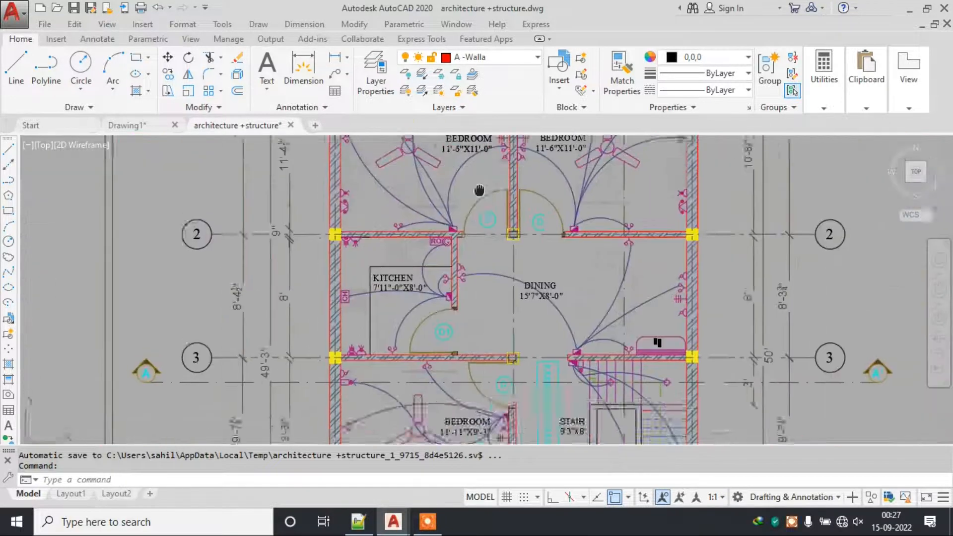
middle_click_drag(470, 149, 377, 347)
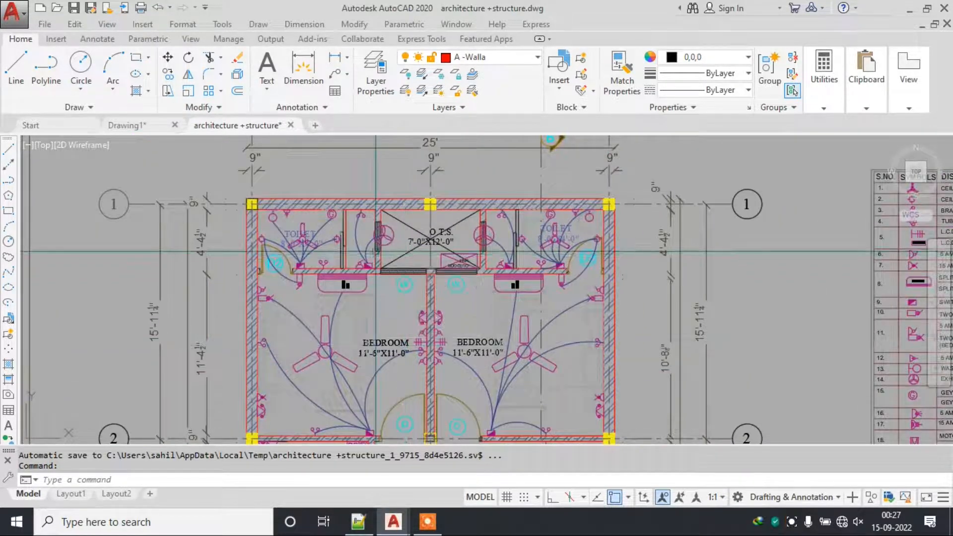
scroll(378, 227, "down", 5)
middle_click_drag(642, 218, 517, 214)
scroll(517, 212, "up", 5)
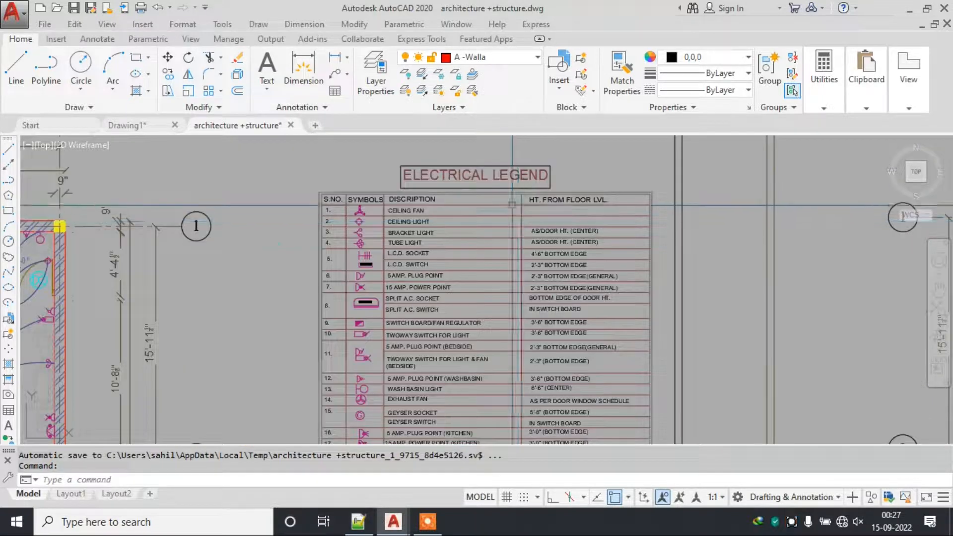
scroll(425, 225, "down", 2)
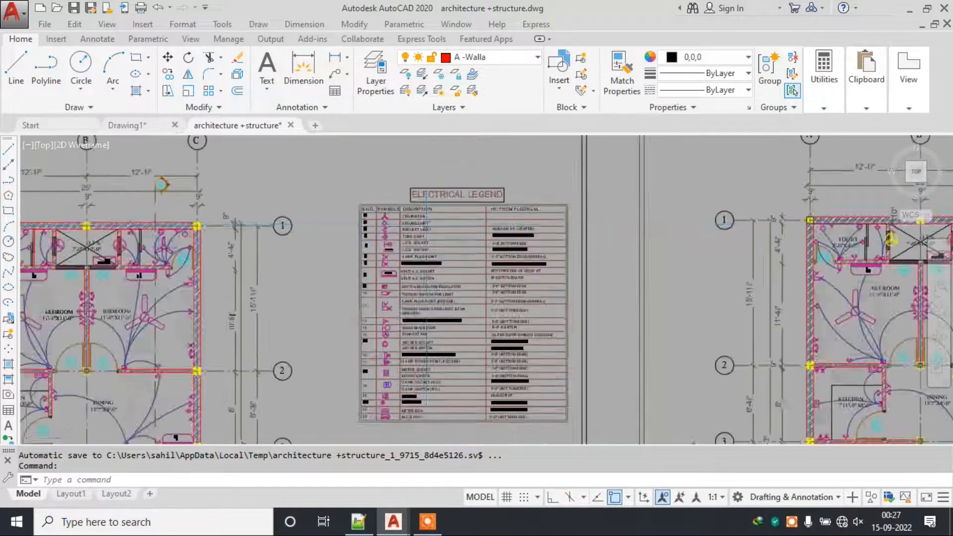
scroll(426, 224, "down", 5)
scroll(665, 220, "up", 3)
scroll(665, 220, "down", 3)
middle_click_drag(447, 286, 453, 234)
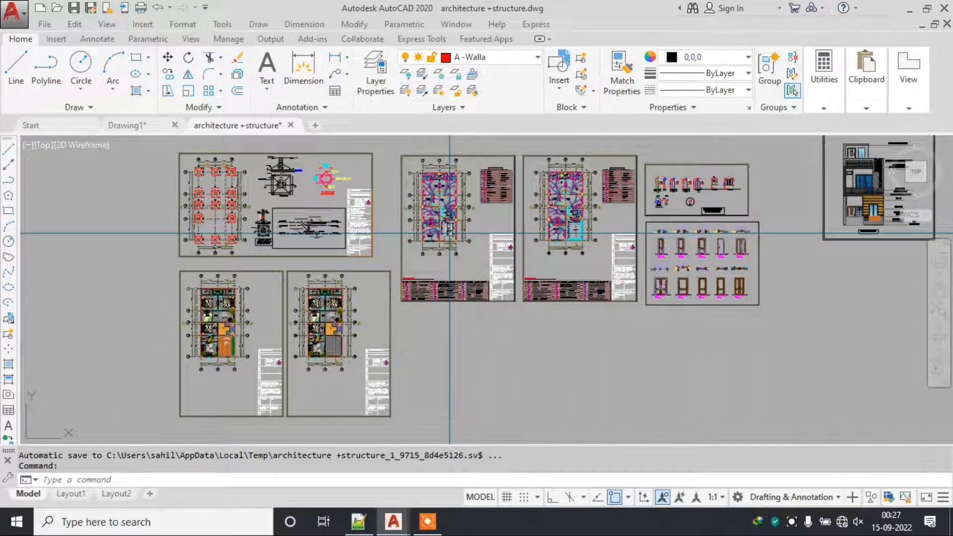
scroll(449, 233, "down", 4)
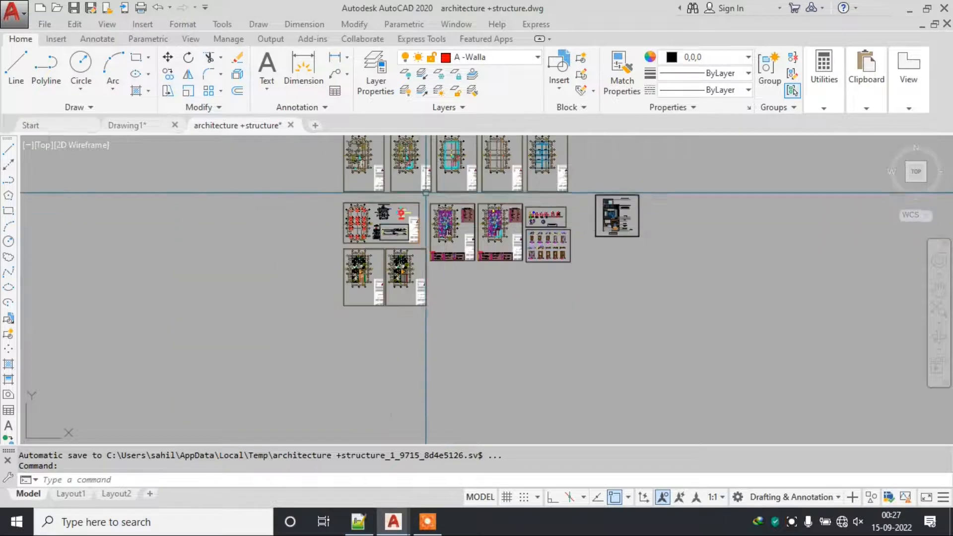
scroll(462, 218, "up", 8)
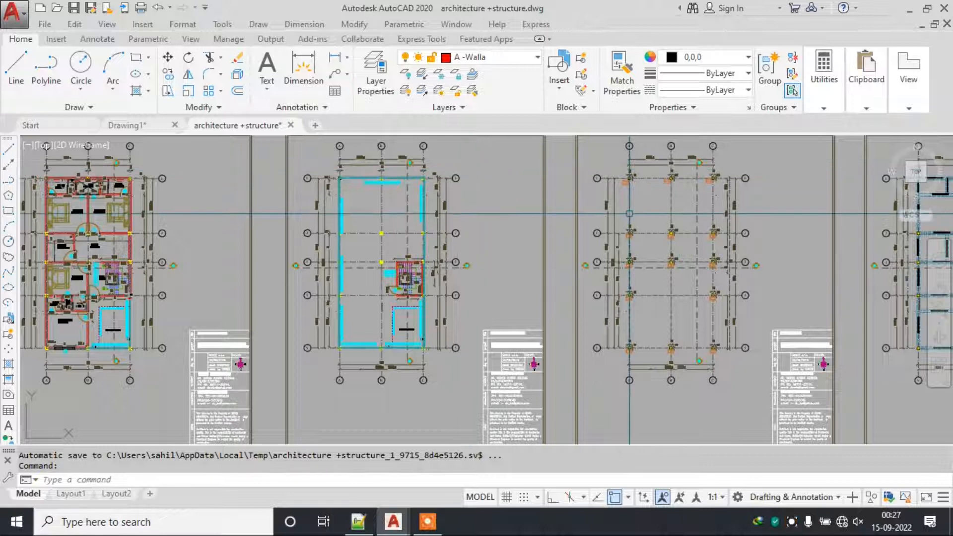
Highlight the LAYER heading in the Notepad++ notes and return to the AutoCAD drawing.
left_click(425, 520)
left_click_drag(622, 475, 666, 491)
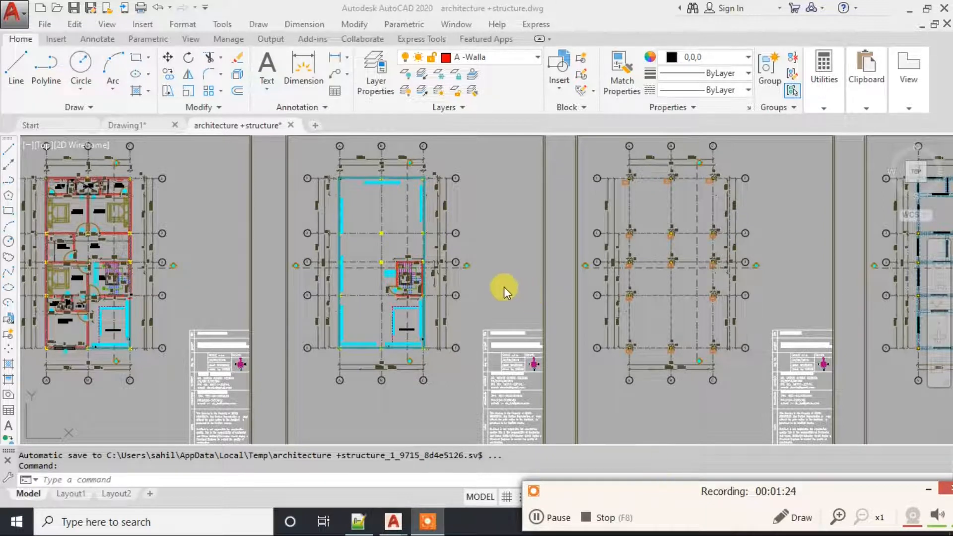
scroll(504, 287, "down", 6)
scroll(496, 278, "up", 3)
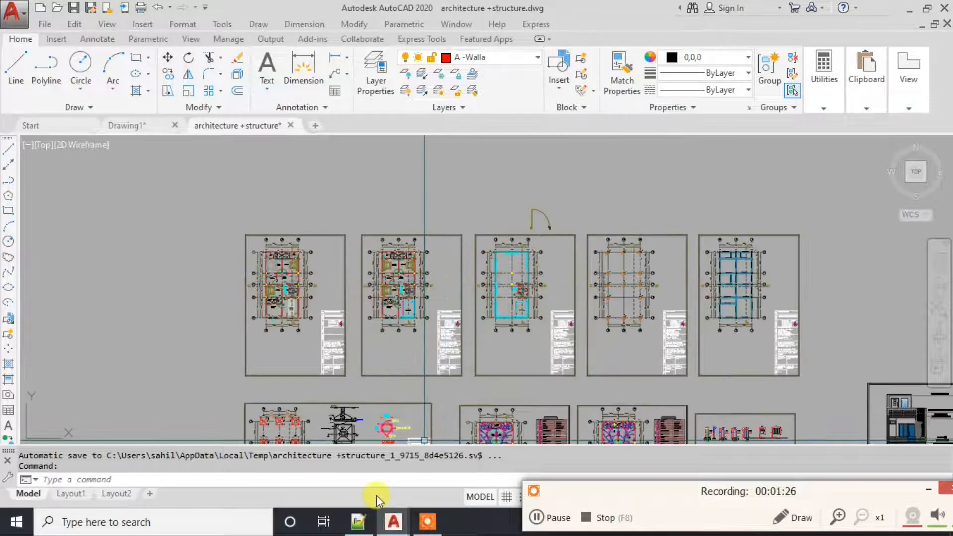
scroll(250, 260, "up", 8)
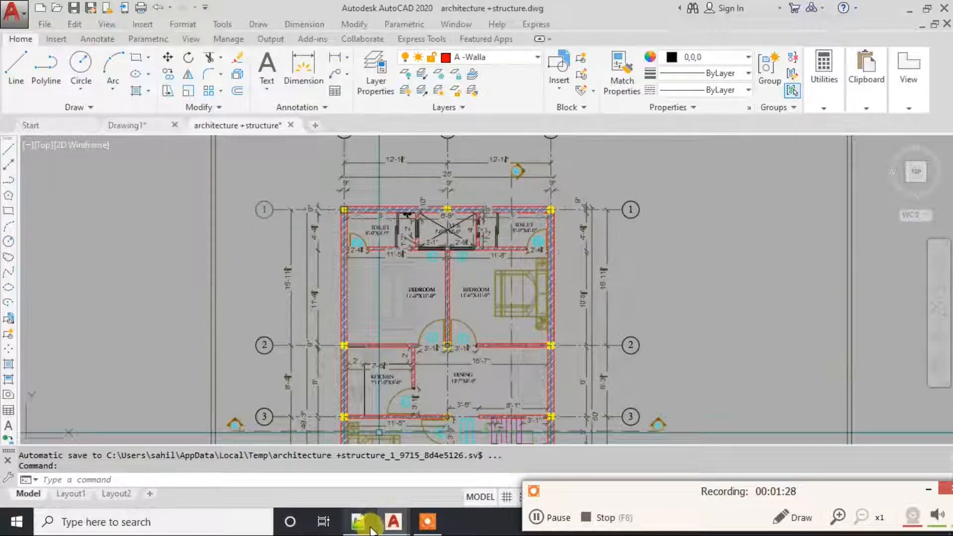
left_click(371, 524)
left_click_drag(519, 81, 303, 84)
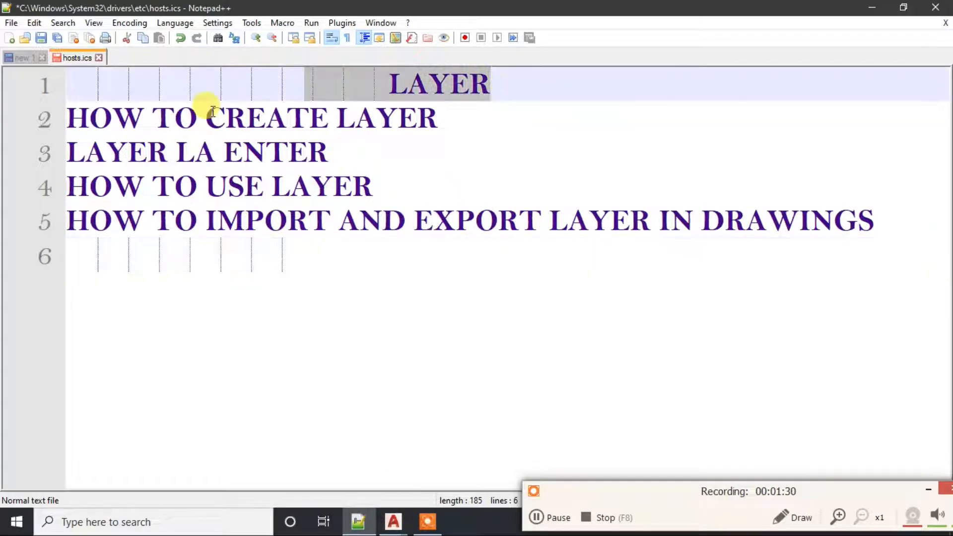
left_click(871, 6)
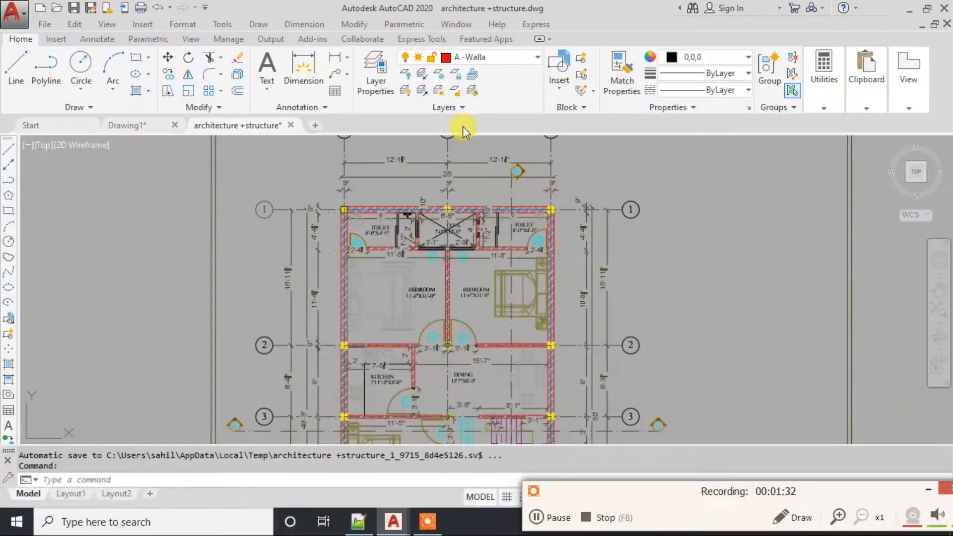
Browse the drawing's layer list to review its layers and colours, leaving the current layer as it is.
scroll(437, 193, "down", 4)
scroll(437, 192, "up", 4)
middle_click_drag(438, 192, 466, 172)
scroll(492, 163, "down", 6)
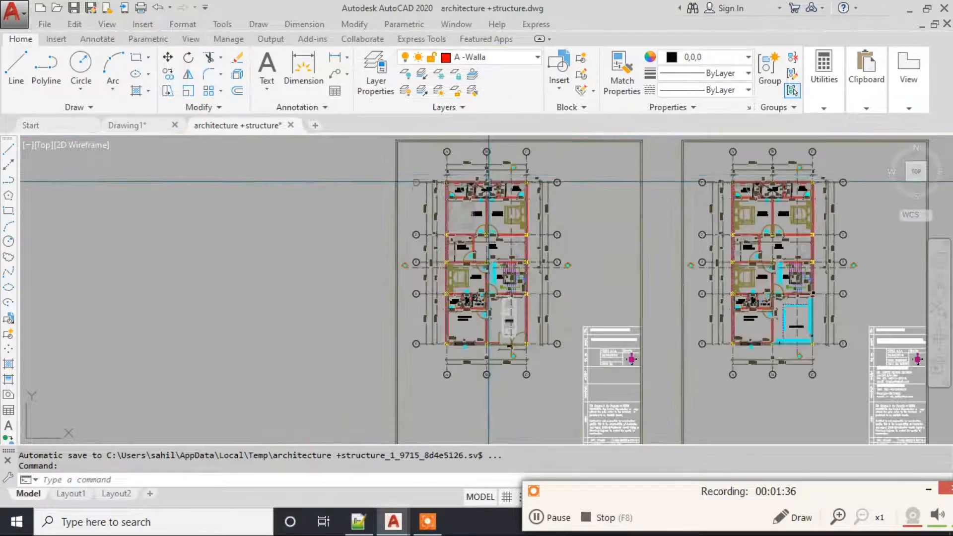
scroll(494, 186, "up", 2)
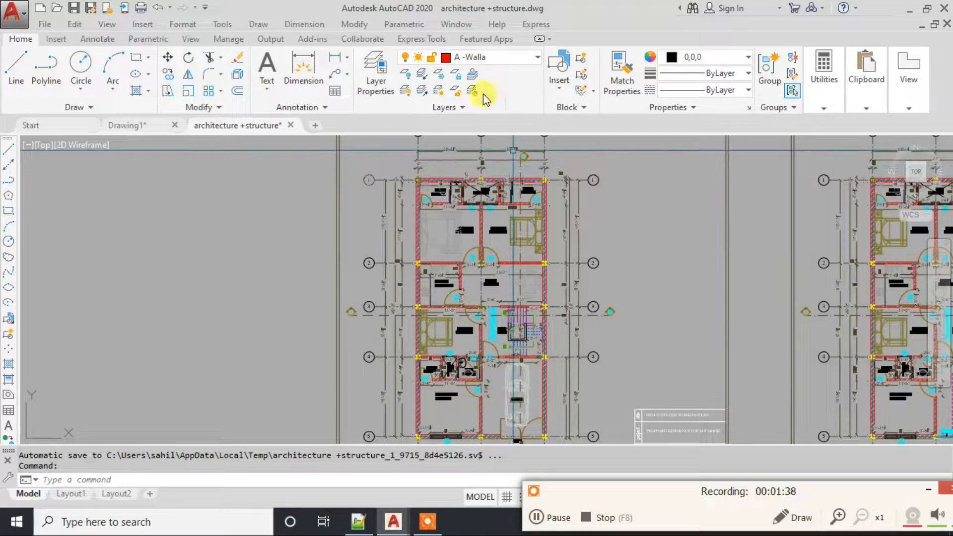
left_click(519, 58)
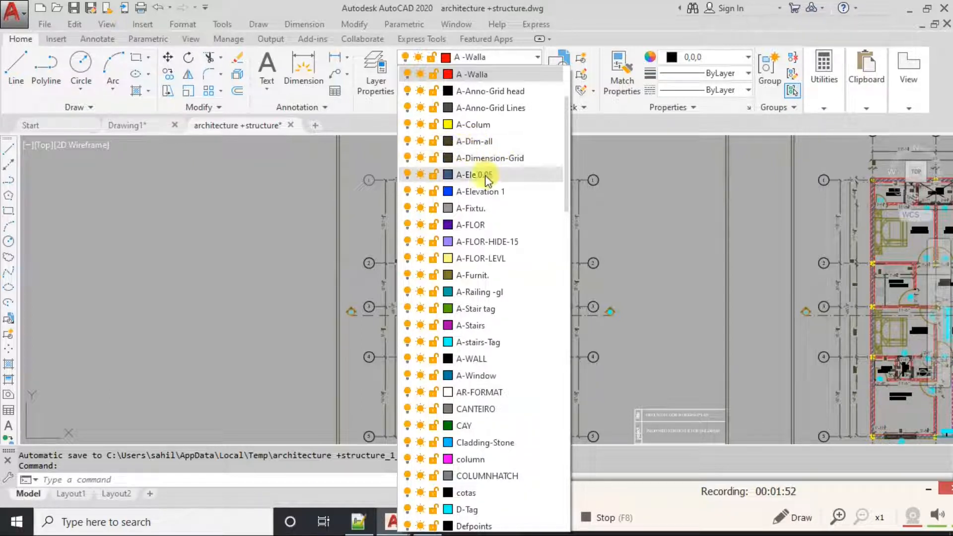
scroll(485, 175, "down", 3)
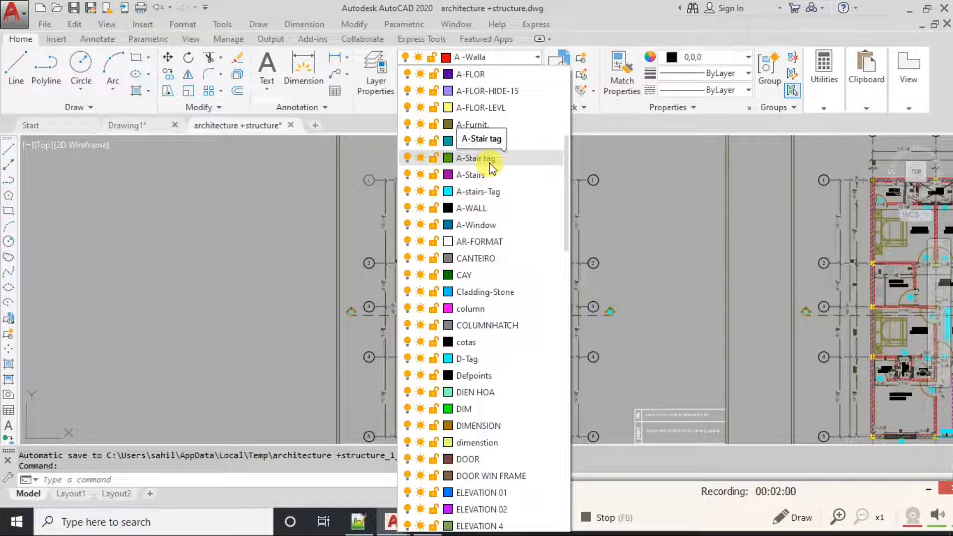
left_click(342, 208)
key("Escape")
Examine the walls, columns, doors, dimensions and furniture of the first floor plan to compare their layer colours.
scroll(498, 168, "up", 4)
scroll(377, 199, "up", 5)
scroll(268, 211, "down", 2)
scroll(395, 187, "up", 2)
middle_click_drag(280, 210, 366, 193)
scroll(347, 184, "down", 4)
scroll(352, 252, "up", 5)
scroll(356, 238, "down", 5)
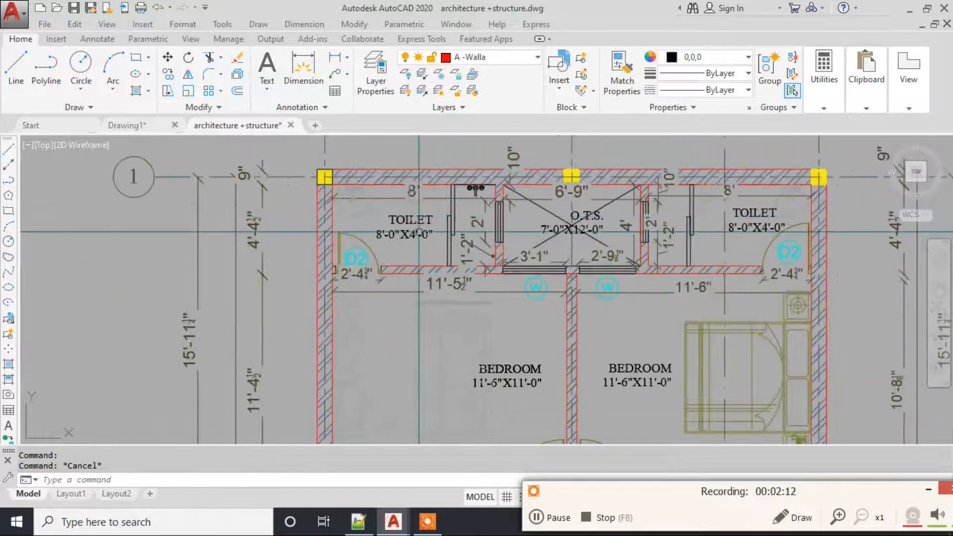
middle_click_drag(437, 278, 432, 209)
scroll(434, 324, "down", 4)
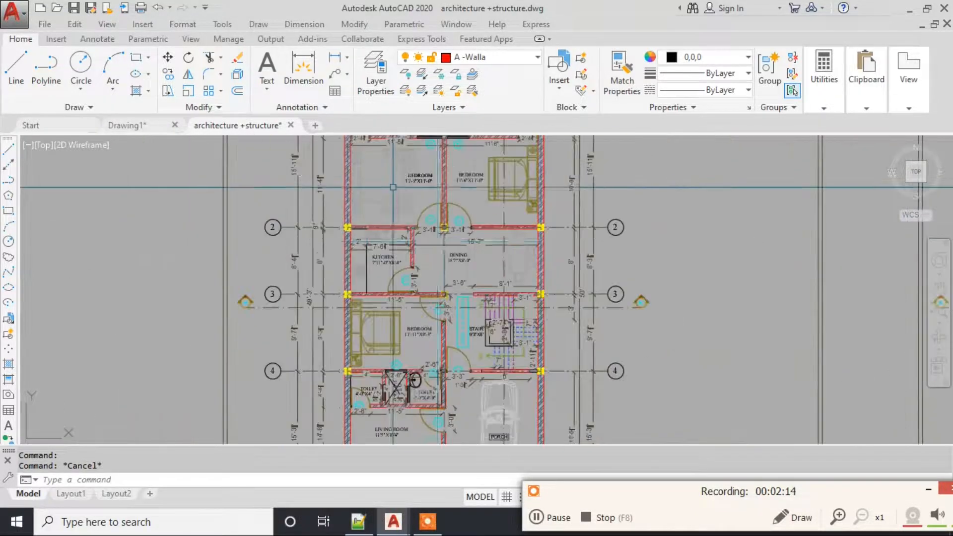
Examine the stair area of the floor plan and the neighbouring roof plan to compare how their elements are coloured by layer.
middle_click_drag(440, 281, 397, 196)
scroll(441, 225, "up", 6)
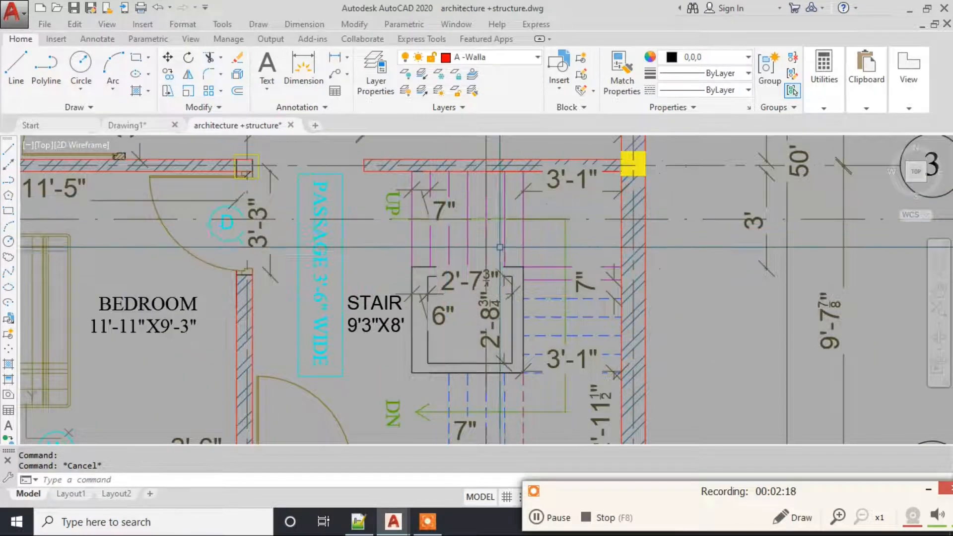
scroll(514, 195, "down", 5)
scroll(437, 215, "up", 3)
scroll(438, 215, "down", 8)
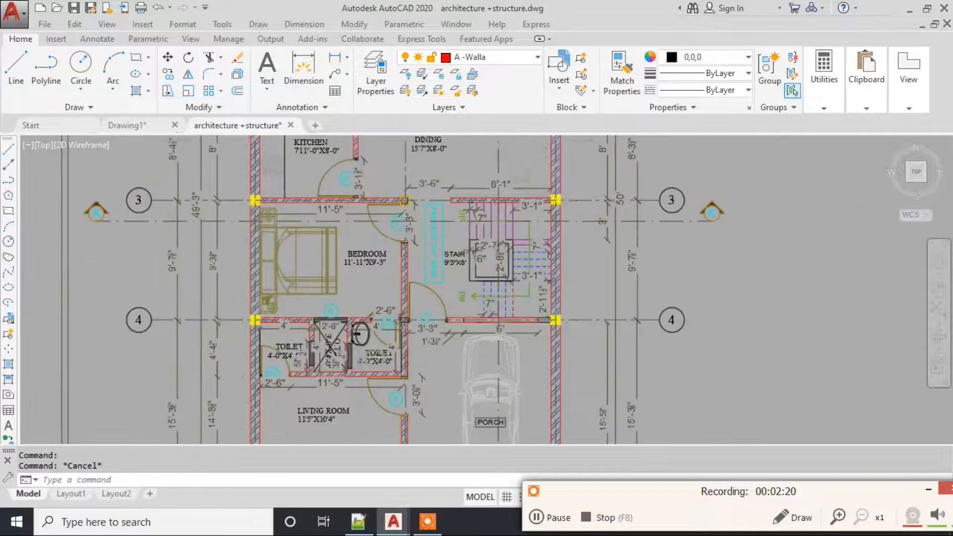
scroll(679, 222, "up", 4)
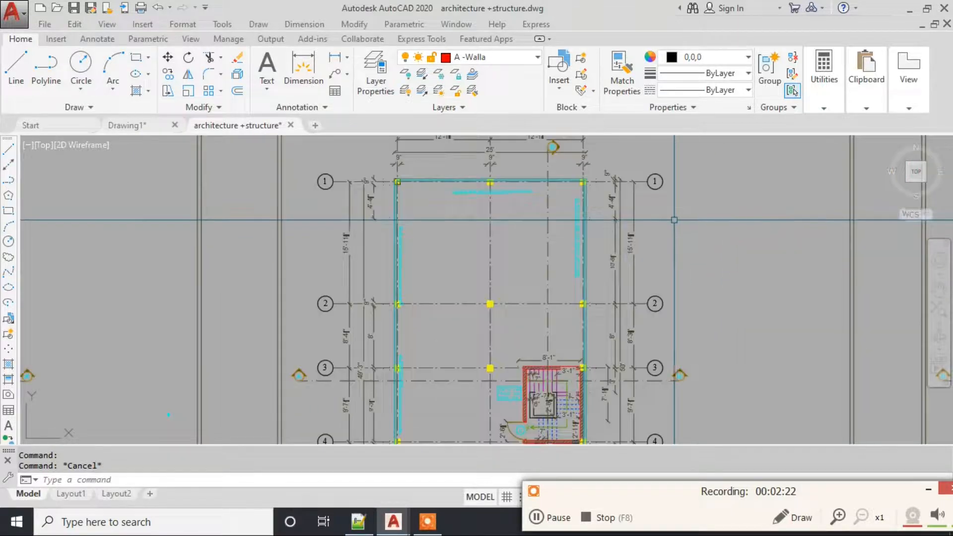
scroll(551, 196, "up", 3)
scroll(512, 194, "down", 5)
scroll(475, 203, "up", 5)
scroll(476, 203, "down", 7)
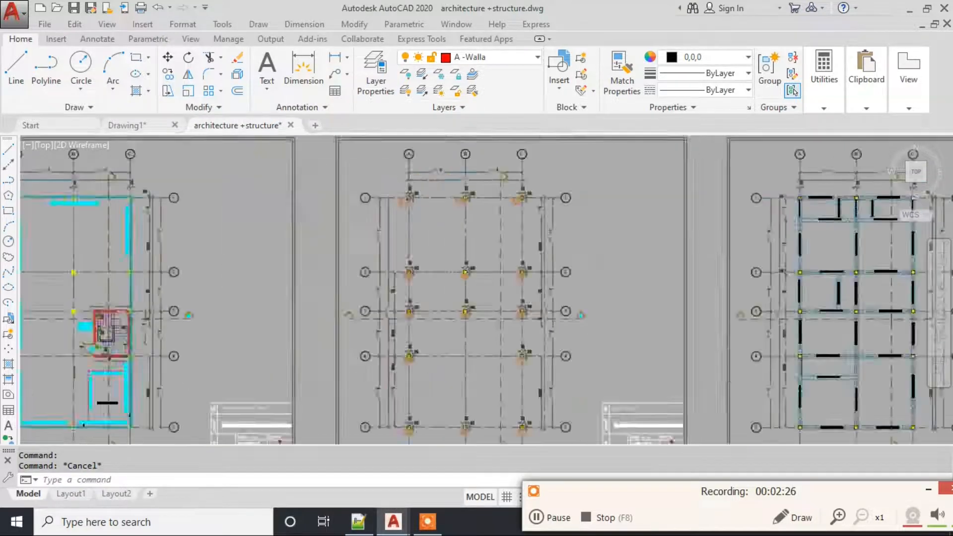
Examine the footing, electrical and door detail sheets and the front elevation with its level notes, then return to the floor plans.
scroll(361, 311, "up", 8)
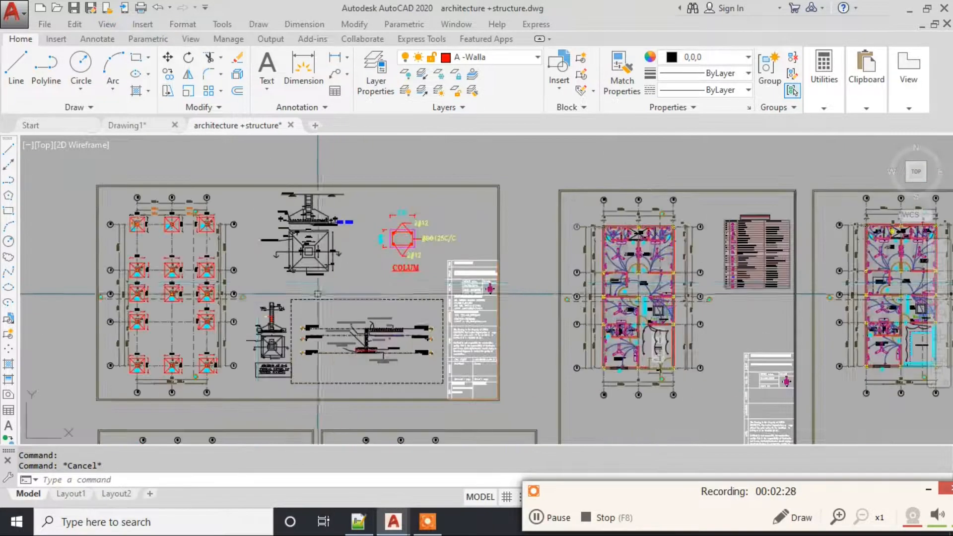
scroll(347, 317, "down", 2)
middle_click_drag(724, 277, 436, 271)
scroll(437, 240, "up", 4)
scroll(410, 236, "down", 6)
middle_click_drag(684, 298, 327, 308)
scroll(546, 169, "up", 6)
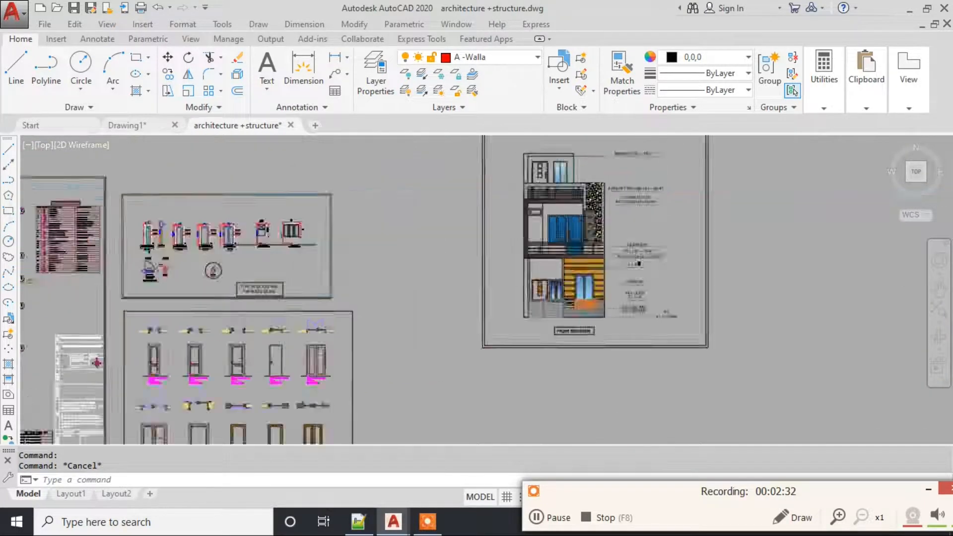
middle_click_drag(616, 236, 467, 204)
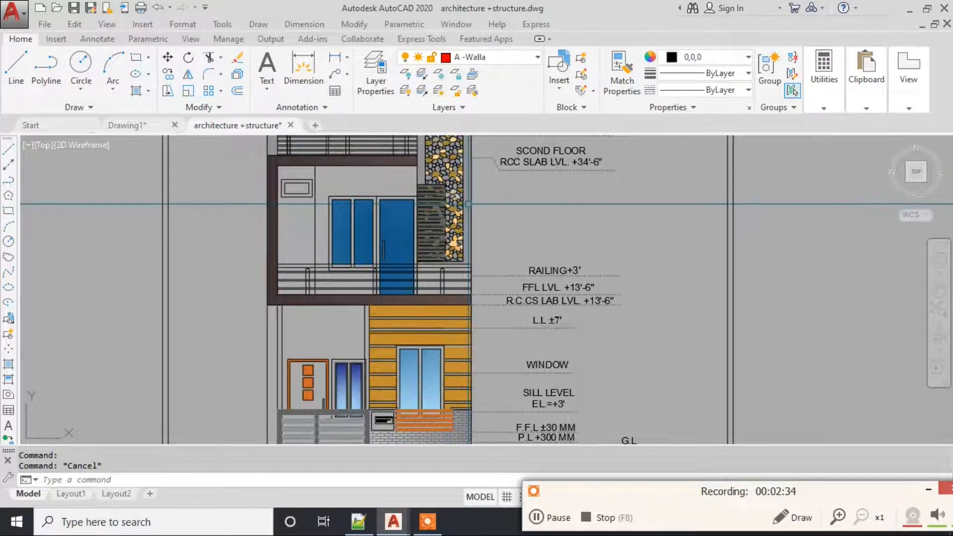
scroll(467, 202, "down", 8)
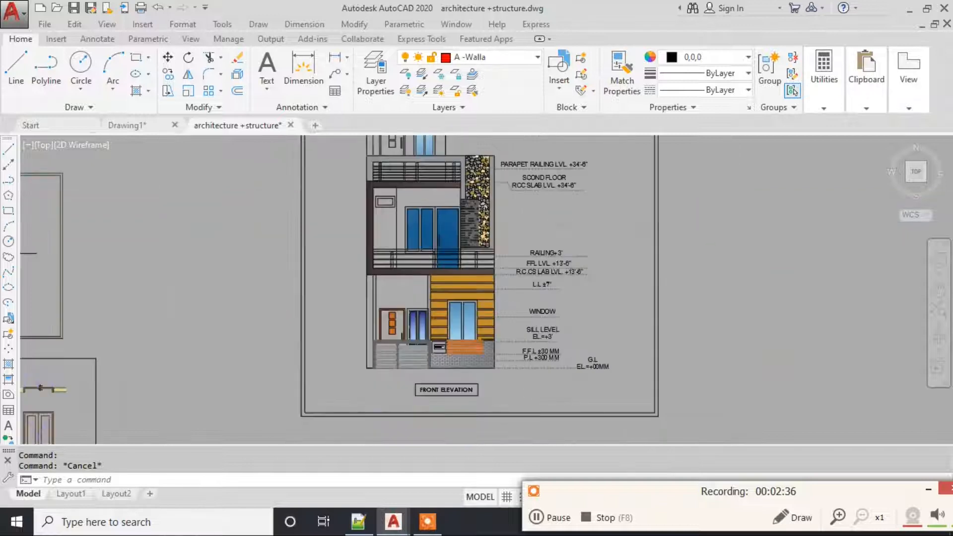
scroll(404, 184, "up", 6)
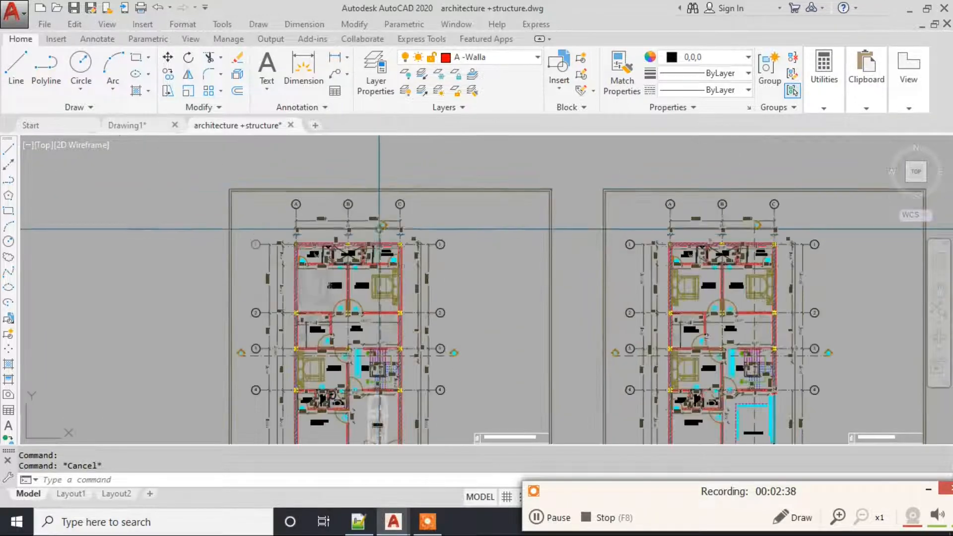
Switch to Drawing1 and set the drawing units' length type to Architectural.
left_click(142, 129)
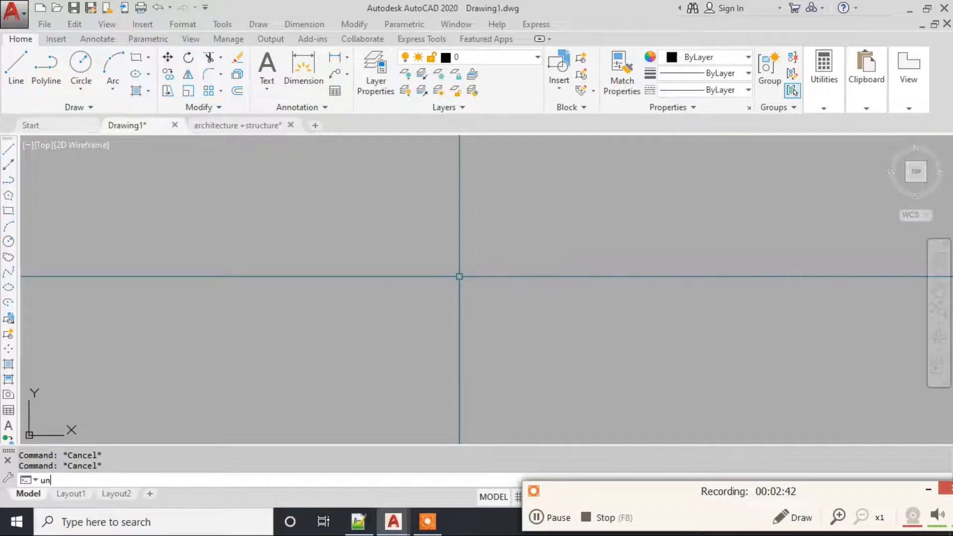
key("Return")
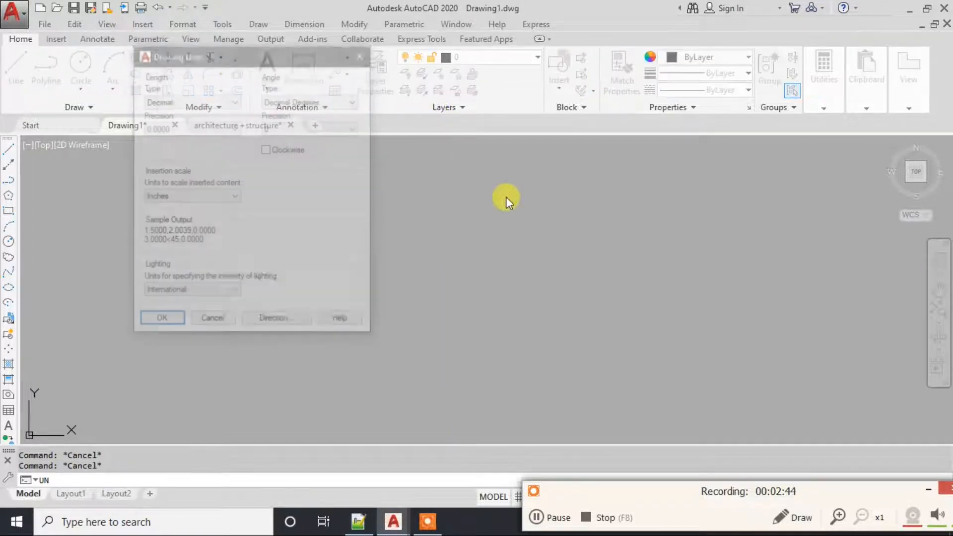
left_click_drag(258, 77, 469, 97)
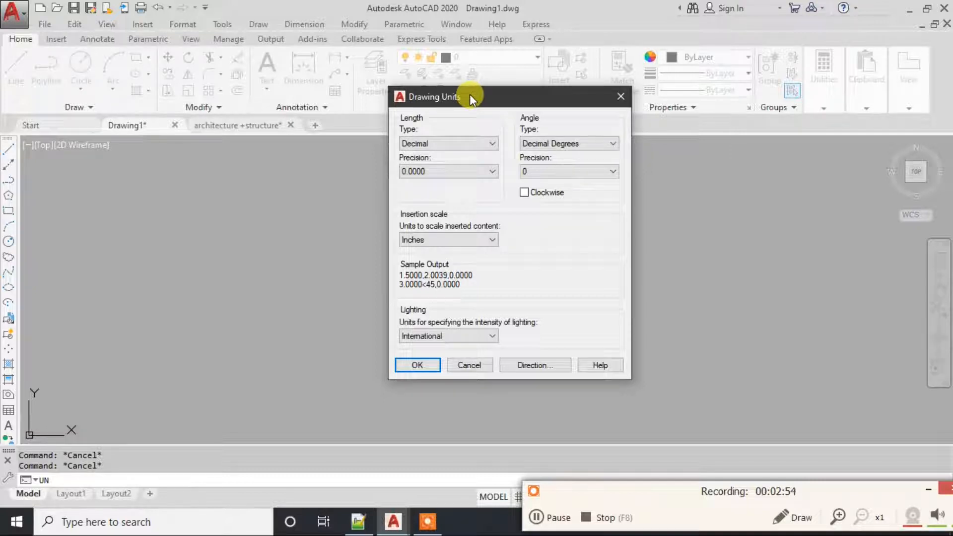
mouse_move(469, 94)
left_mouse_down()
mouse_move(536, 91)
mouse_move(487, 90)
left_mouse_up()
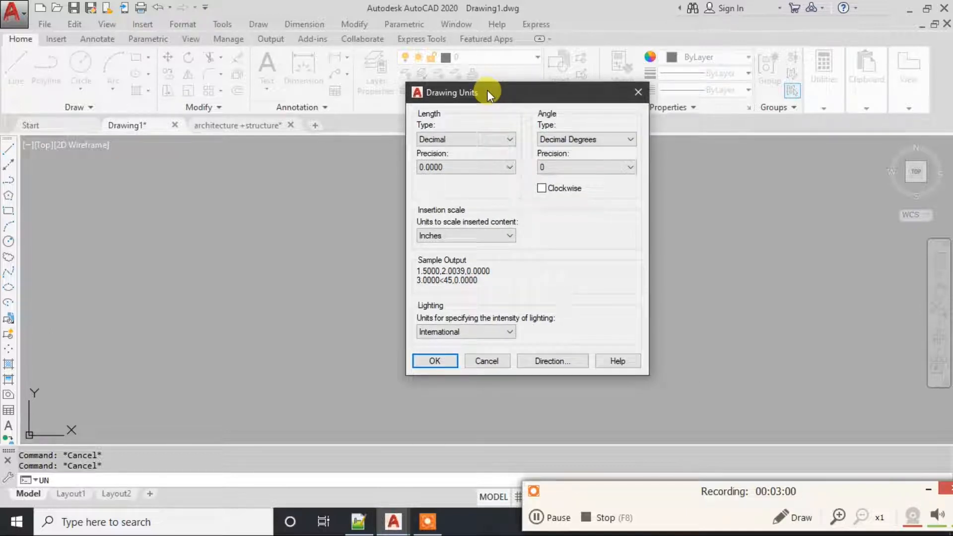
left_click_drag(487, 90, 517, 89)
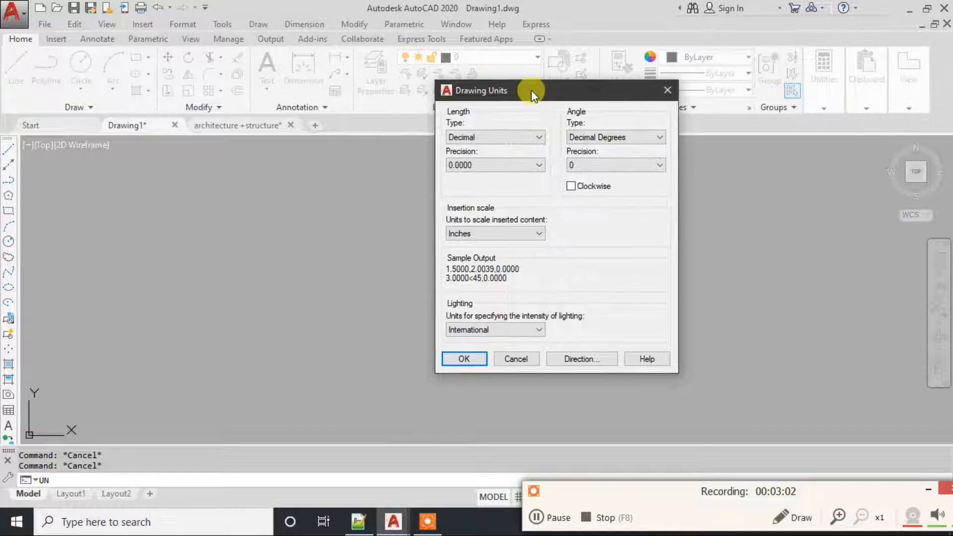
left_click(454, 138)
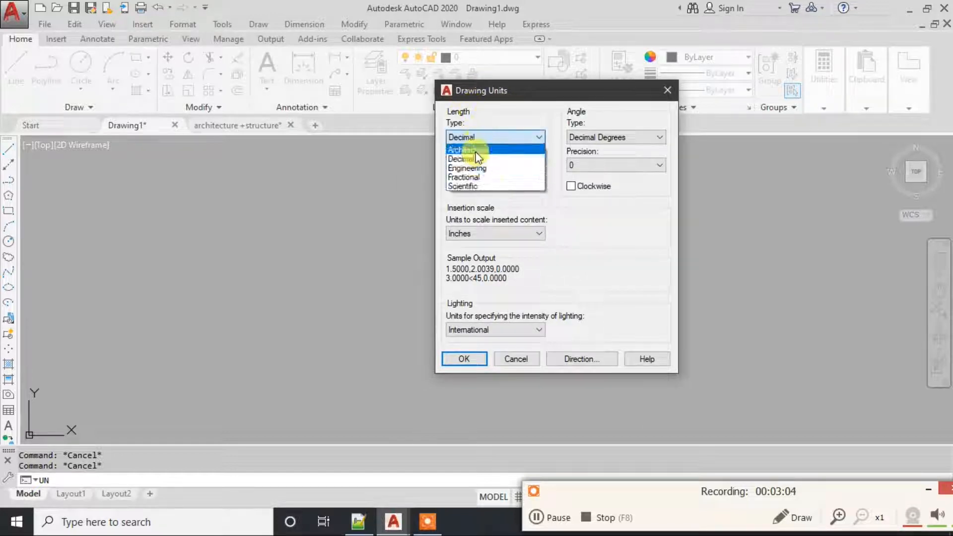
left_click(471, 147)
left_click(472, 359)
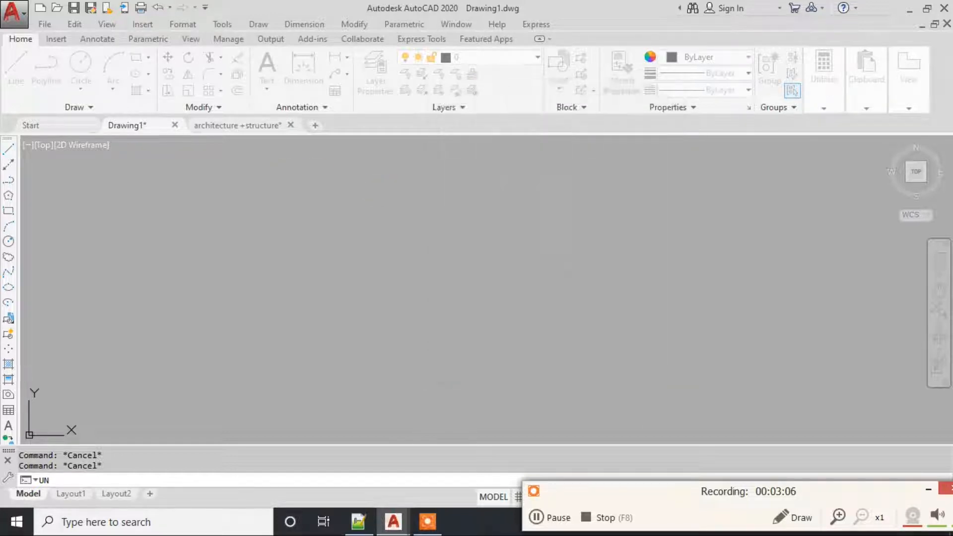
Draw two nested rectangles as the outer and inner wall faces of a simple room.
left_click(143, 64)
left_click(289, 160)
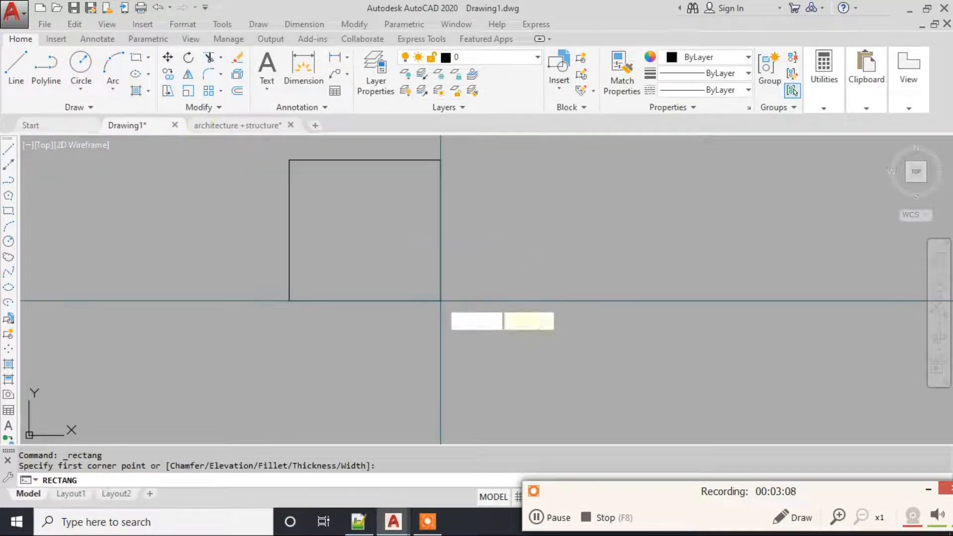
key("Return")
left_click(297, 169)
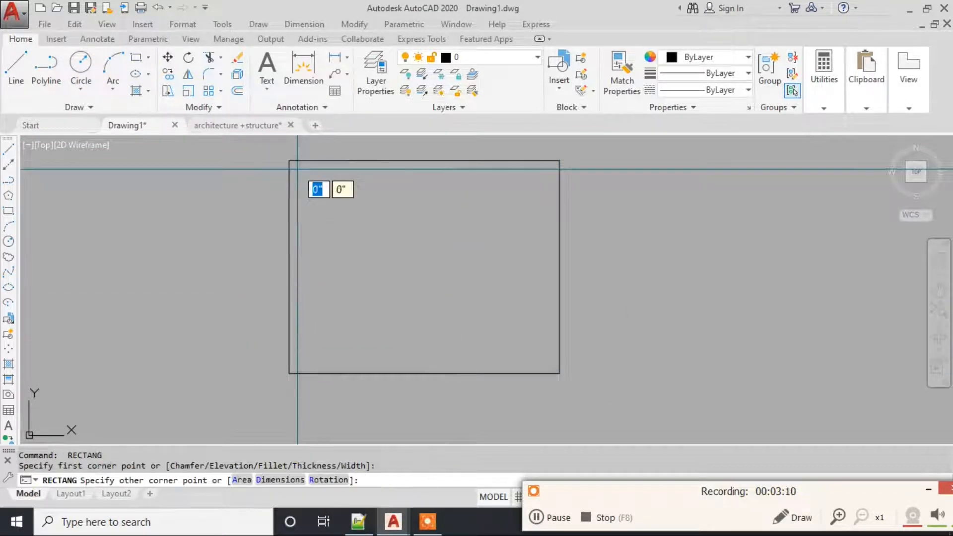
left_click(543, 362)
Draw a window in the room's lower wall as a rectangle spanning the wall thickness with a line along its middle.
scroll(347, 330, "up", 2)
key("Return")
left_click(316, 321)
left_click(441, 335)
type("l")
key("Return")
left_click(318, 326)
key("Escape")
Draw a circle for the door swing, centred on the inner face of the lower wall beside the window.
type("c")
key("Return")
left_click(550, 322)
left_click(575, 258)
Draw a vertical door-leaf line with Ortho on, from the lower wall's outer face up beyond the circle.
type("l")
key("Return")
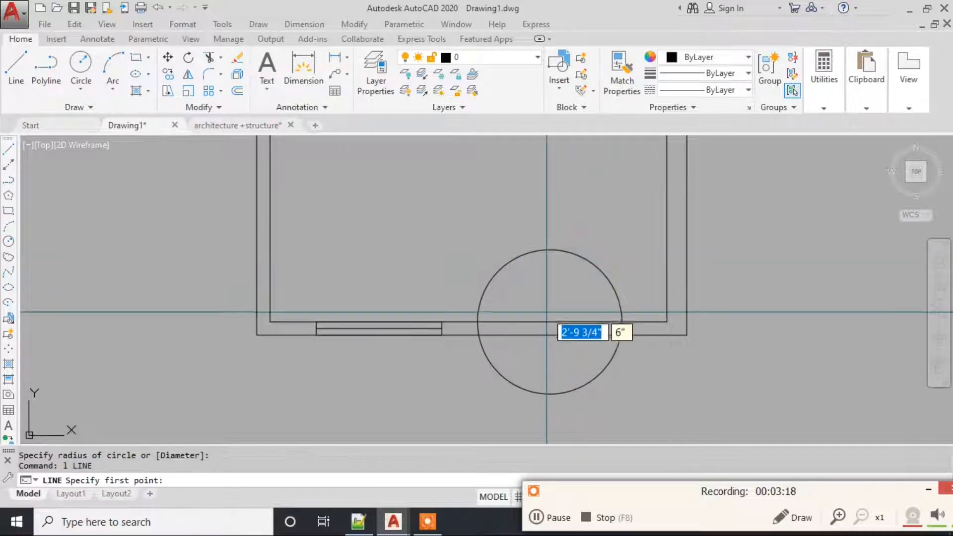
left_click(549, 335)
left_click(540, 202)
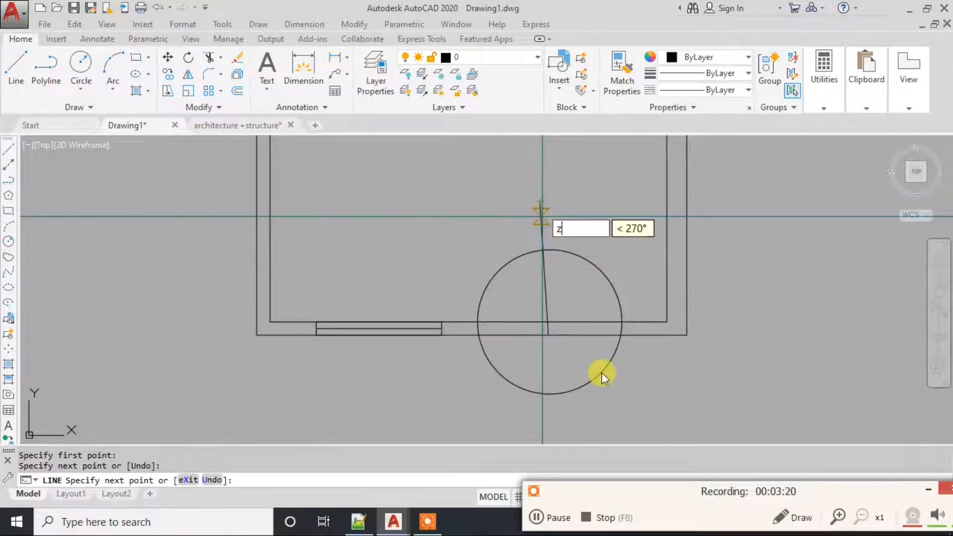
key("ctrl+z")
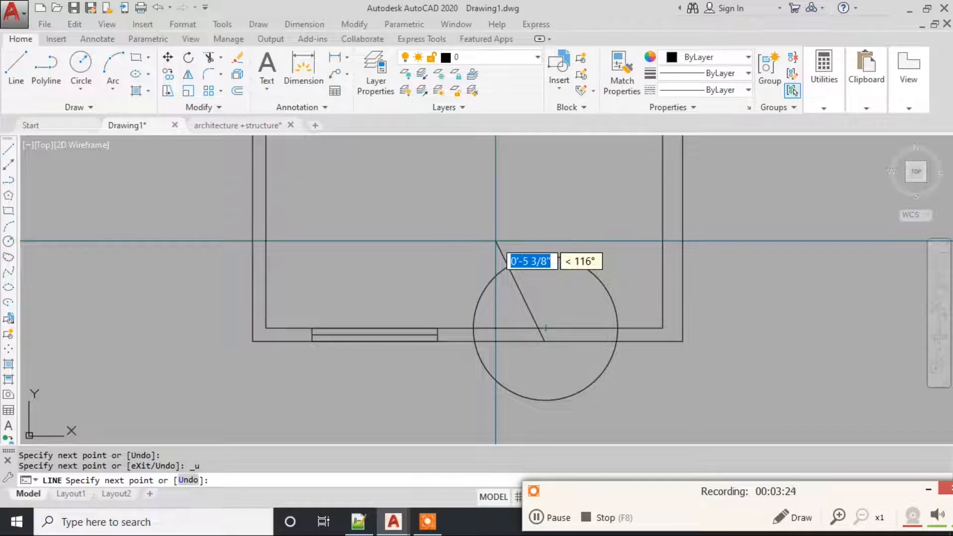
key("F8")
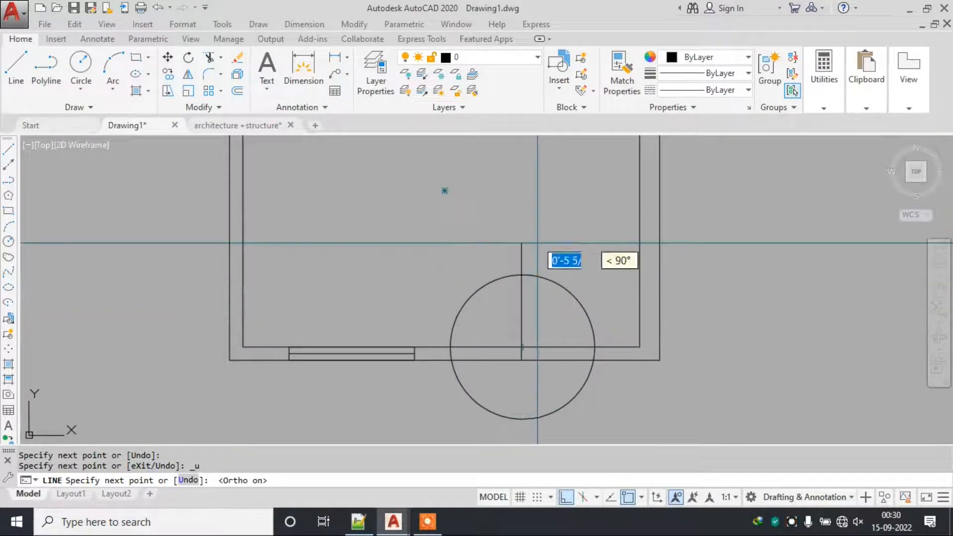
left_click(534, 225)
key("Escape")
key("Escape")
key("Escape")
Trim the circle, door-leaf line and lower wall lines to open the doorway.
type("tr")
key("Return")
left_click(471, 261)
left_click(591, 392)
left_click(591, 395)
left_click(569, 394)
left_click(622, 412)
left_click(598, 401)
left_click(571, 392)
left_click(587, 395)
left_click(584, 390)
left_click(581, 390)
key("Escape")
Try erasing the remaining door circle arc, and undo back to before the erasure.
left_click(484, 313)
left_click(391, 289)
type("e")
key("Return")
scroll(516, 310, "down", 2)
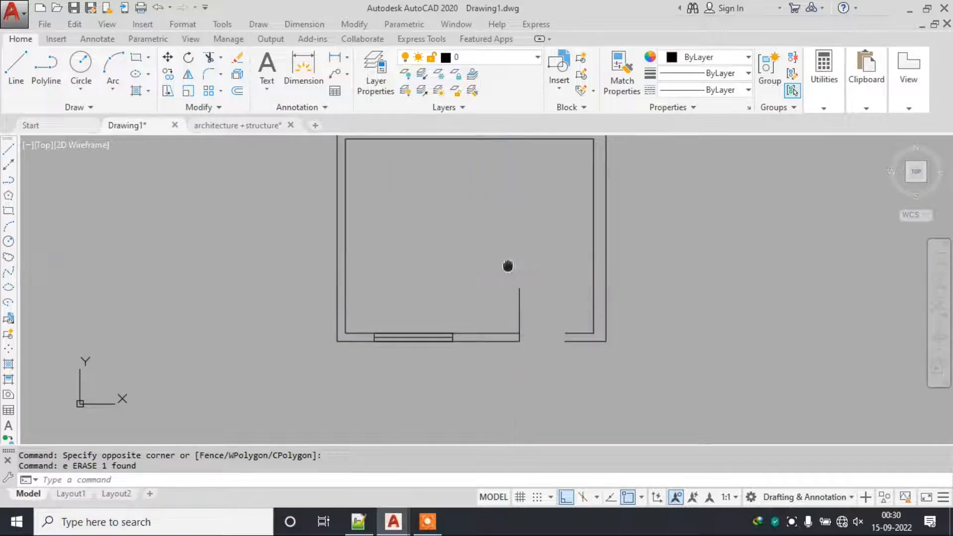
key("ctrl+z")
key("ctrl+z")
Trim the door circle and leaf line again to leave a quarter-circle swing inside the room.
type("tr")
key("Return")
key("Return")
left_click(503, 300)
left_click(474, 300)
key("Escape")
left_click(482, 288)
key("Escape")
type("e")
key("Escape")
type("tr")
key("Return")
key("Return")
left_click(485, 286)
key("Escape")
Erase the leftover circle piece crossing the lower wall between the window and the door.
left_click(438, 336)
left_click(476, 387)
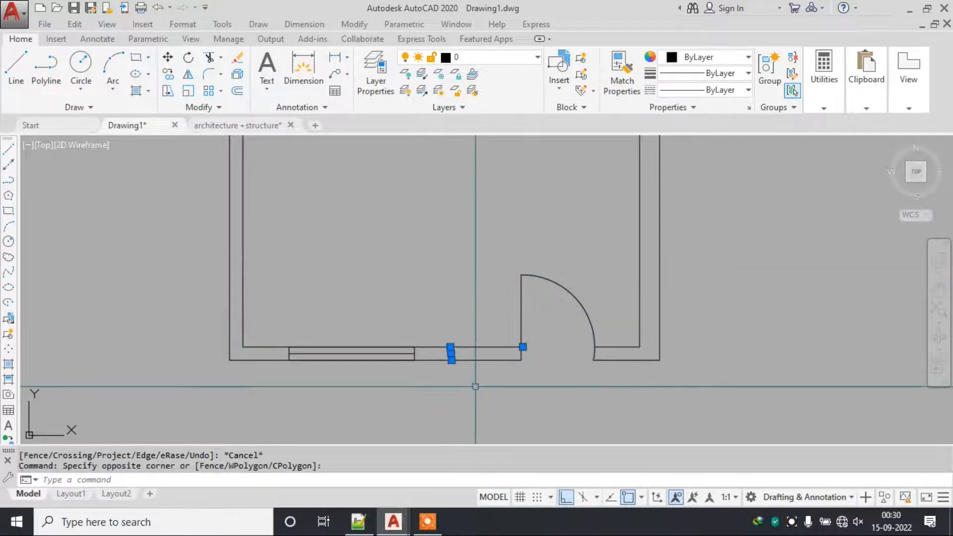
type("e")
key("Return")
scroll(479, 340, "down", 2)
mouse_move(481, 247)
middle_mouse_down()
mouse_move(487, 290)
mouse_move(496, 270)
middle_mouse_up()
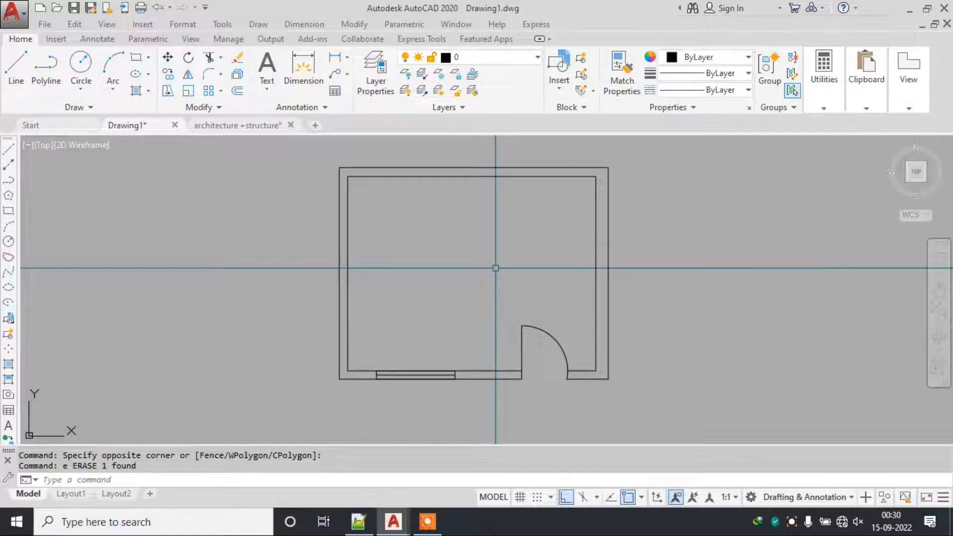
Erase the whole sample room with its walls, window and door.
scroll(496, 268, "down", 3)
left_click(600, 181)
left_click(390, 332)
type("e")
key("Return")
key("Escape")
key("Escape")
Switch to the Notepad++ notes, mark the HOW TO CREATE LAYER line, and return to the architecture +structure drawing in AutoCAD.
left_click(358, 521)
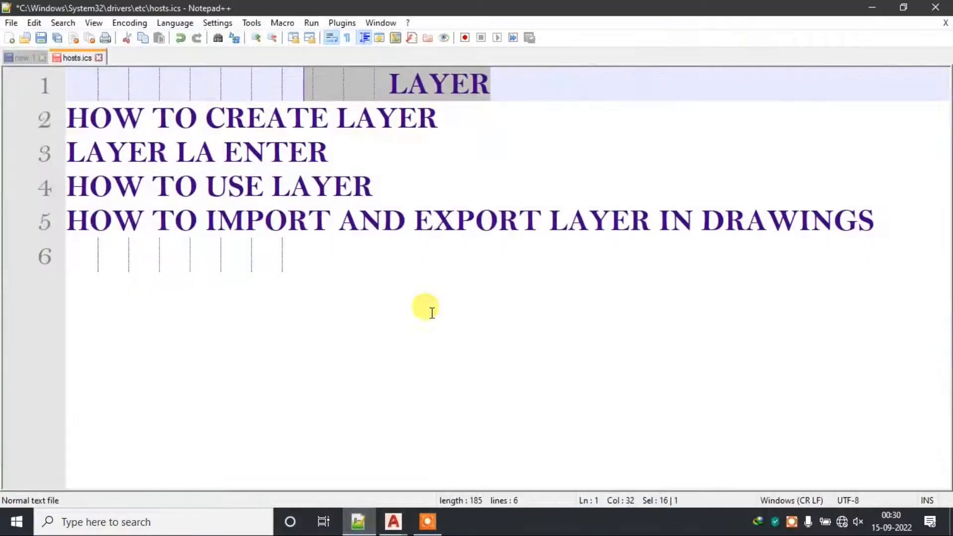
left_click(493, 119)
mouse_move(392, 521)
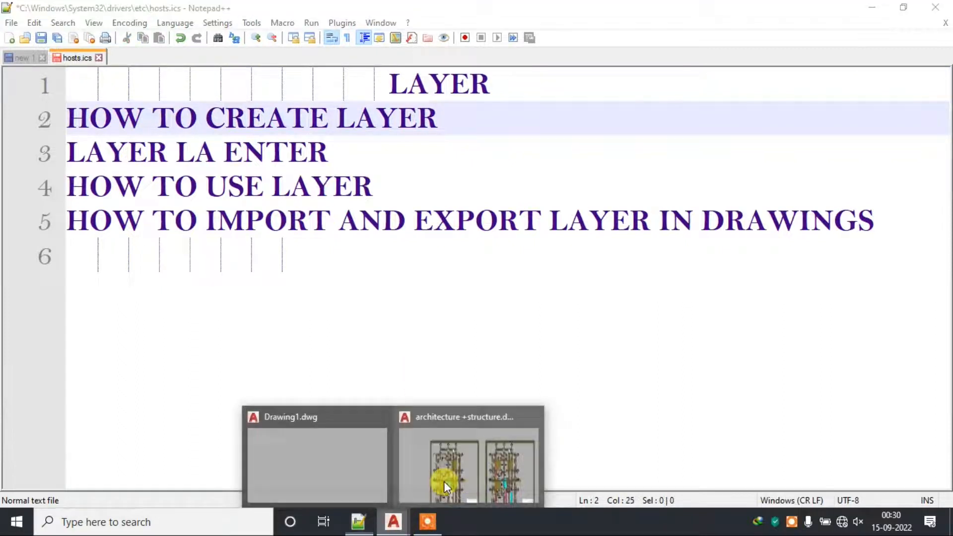
left_click(444, 481)
Examine the floor plans' walls, doors, furniture and dimensions, and compare them with the empty Drawing1.
scroll(357, 267, "down", 4)
scroll(358, 268, "up", 2)
scroll(352, 259, "up", 4)
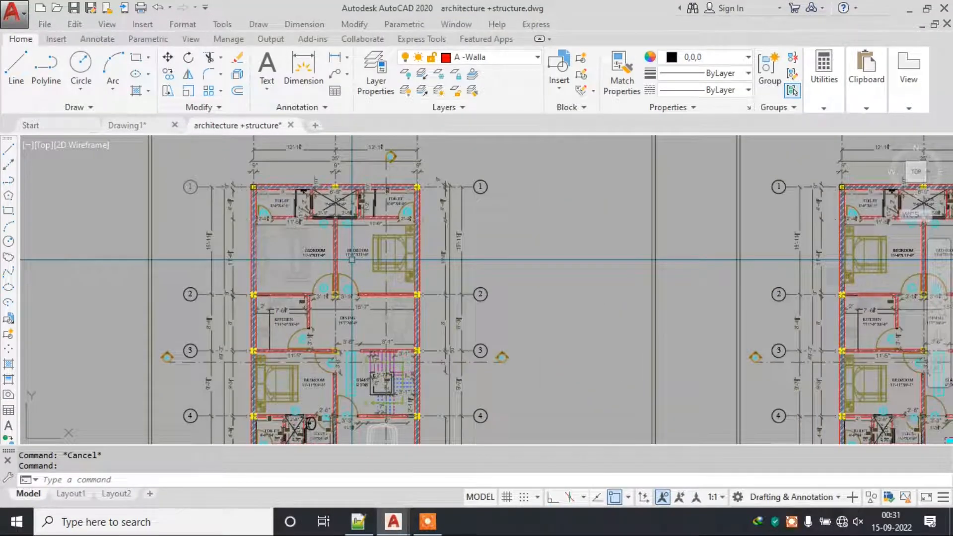
scroll(324, 213, "up", 2)
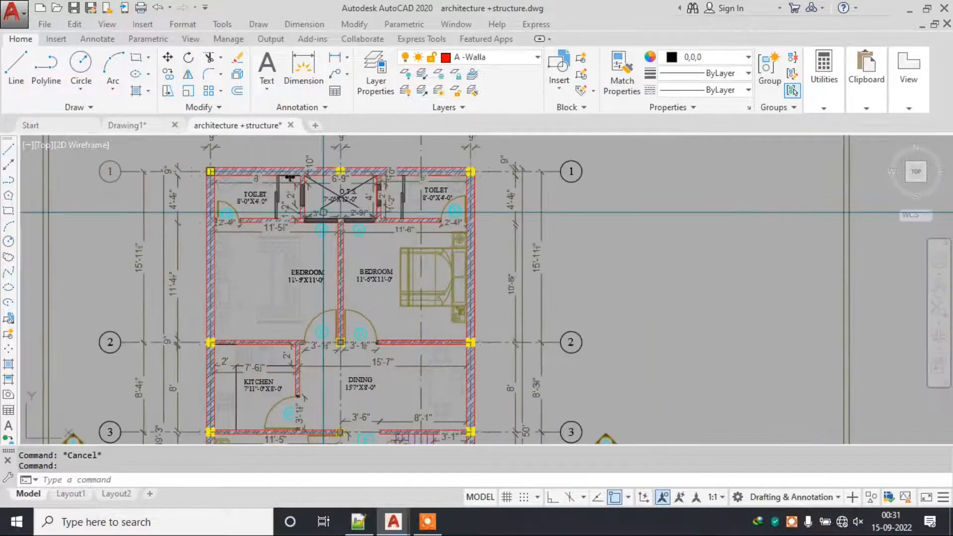
scroll(323, 213, "down", 5)
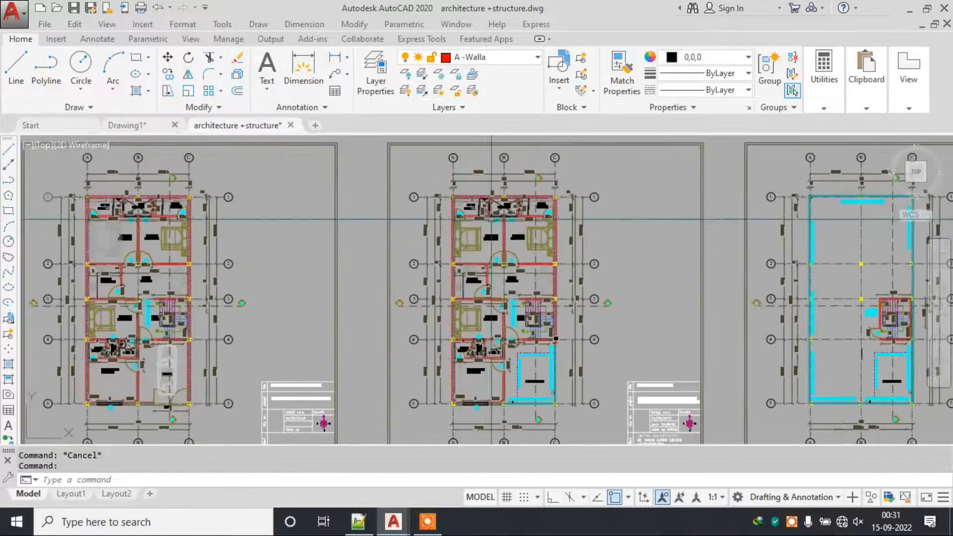
scroll(499, 216, "up", 4)
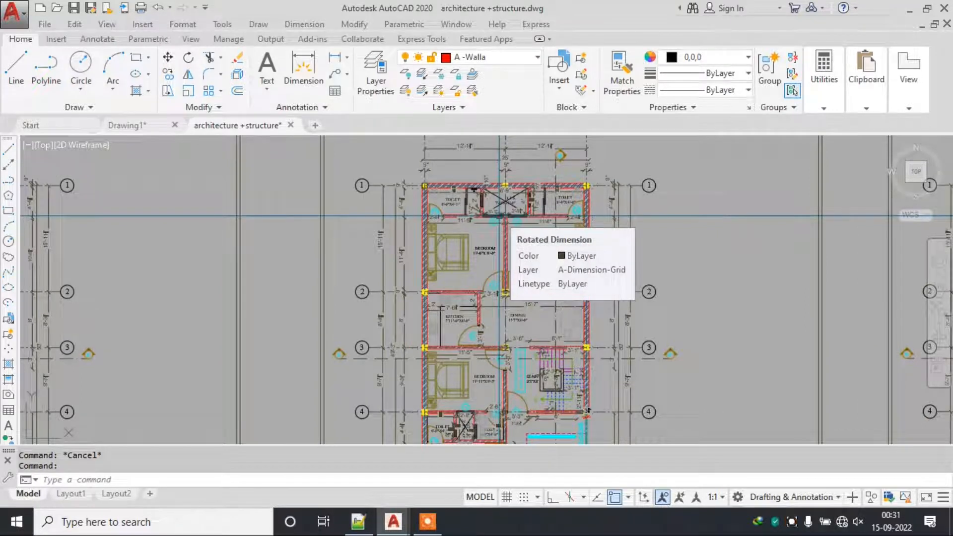
scroll(499, 216, "down", 3)
scroll(382, 210, "up", 7)
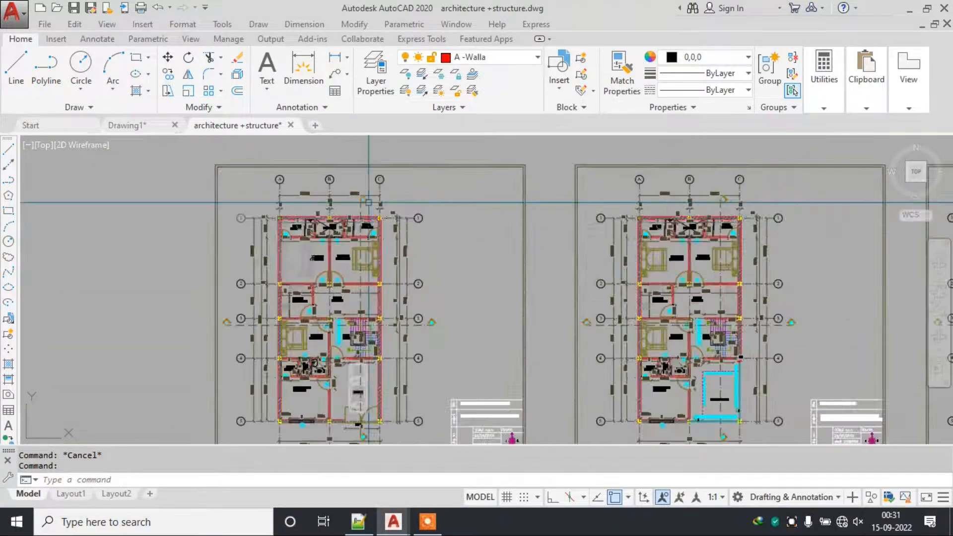
middle_click_drag(381, 209, 371, 277)
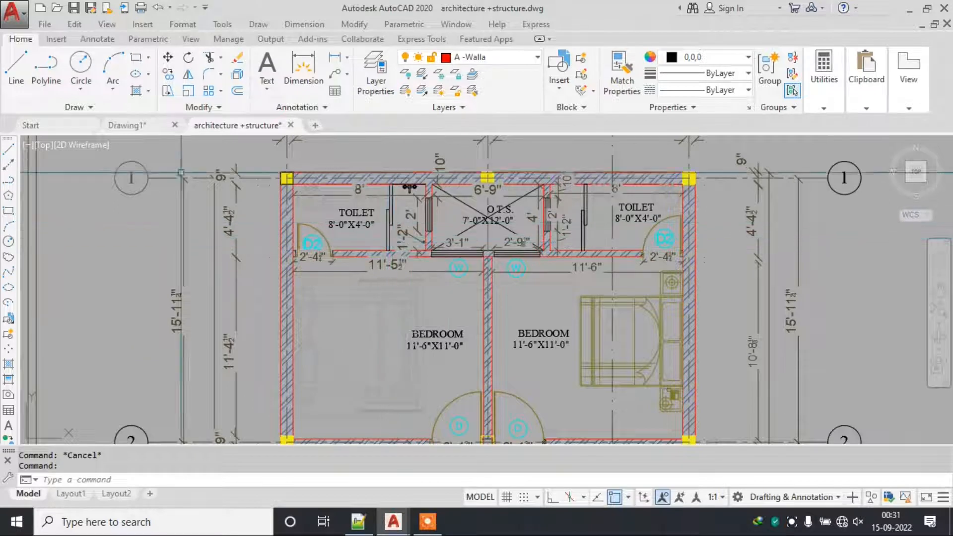
left_click(152, 127)
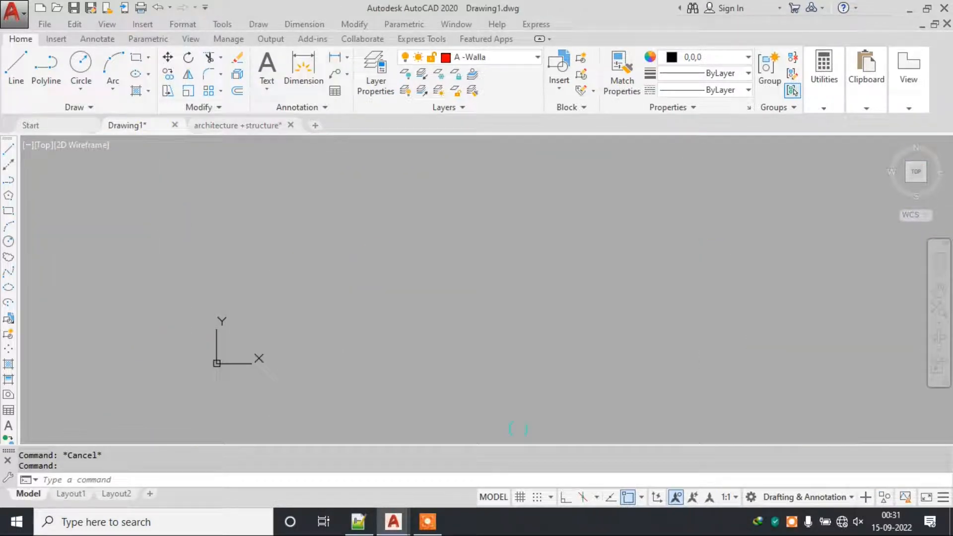
left_click(231, 127)
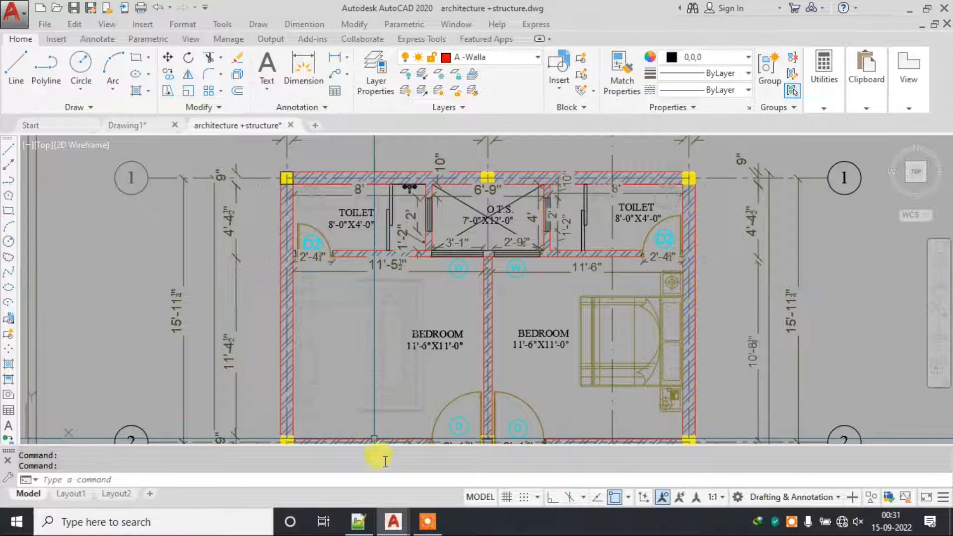
Switch to the Notepad++ notes and change the second line to HOW TO CREATE A LAYER.
left_click(358, 521)
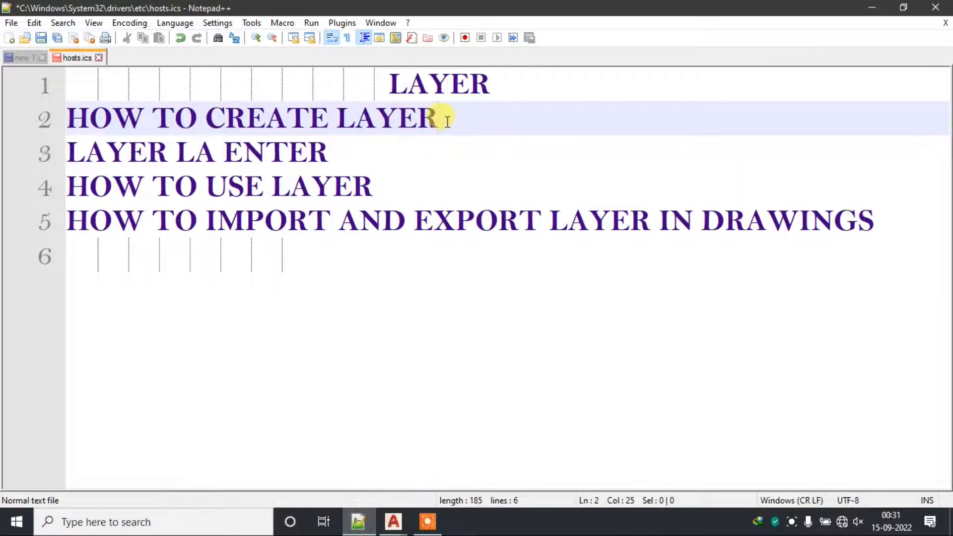
left_click_drag(466, 118, 398, 118)
left_click_drag(54, 119, 49, 119)
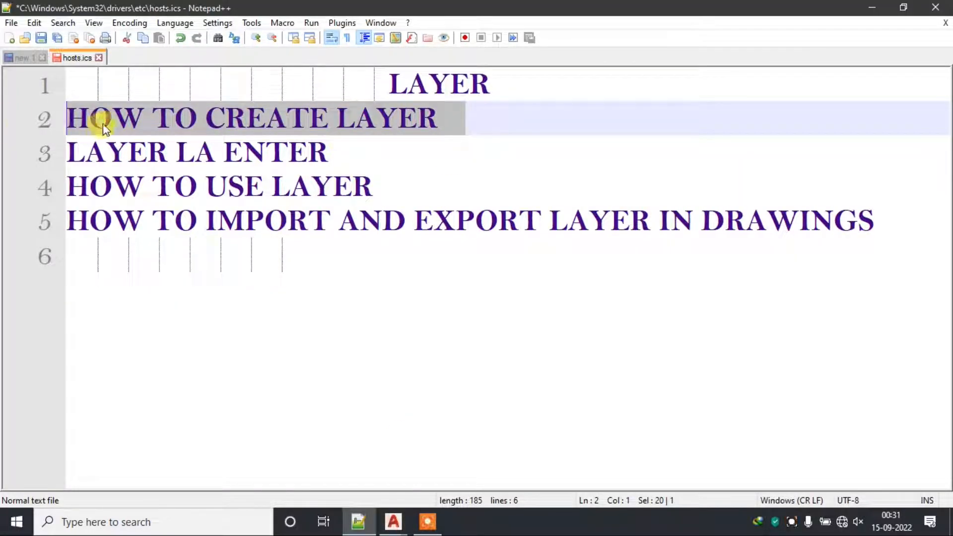
left_click(329, 118)
type("a")
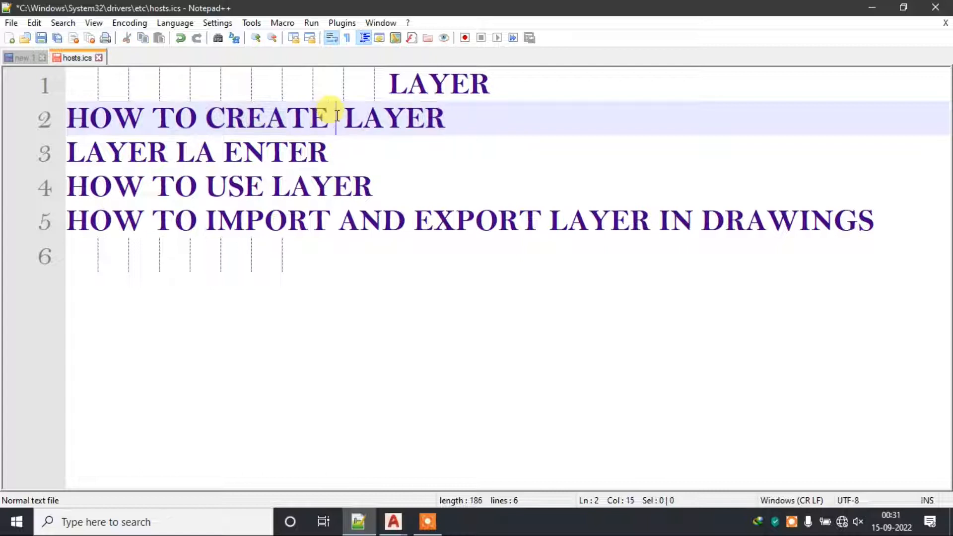
key("BackSpace")
key("BackSpace")
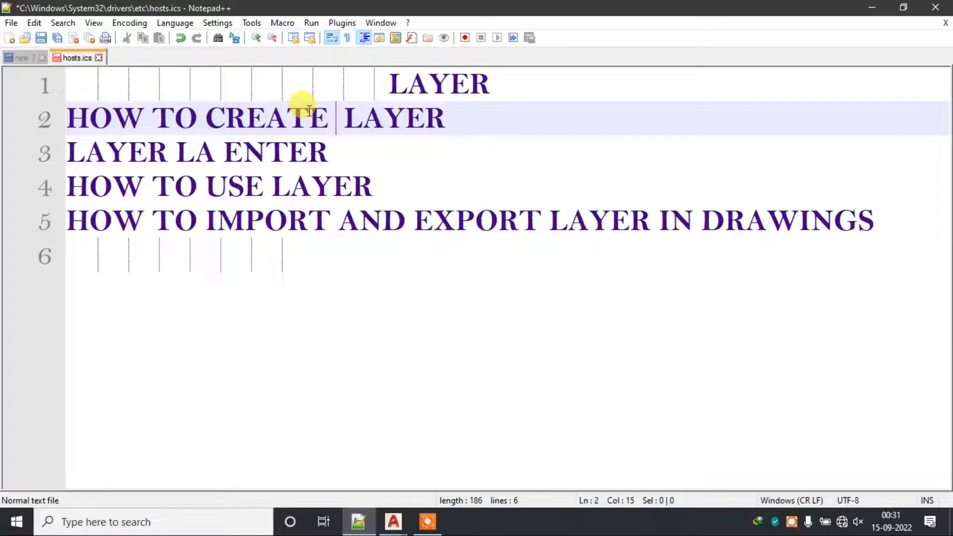
type("A")
left_click(557, 117)
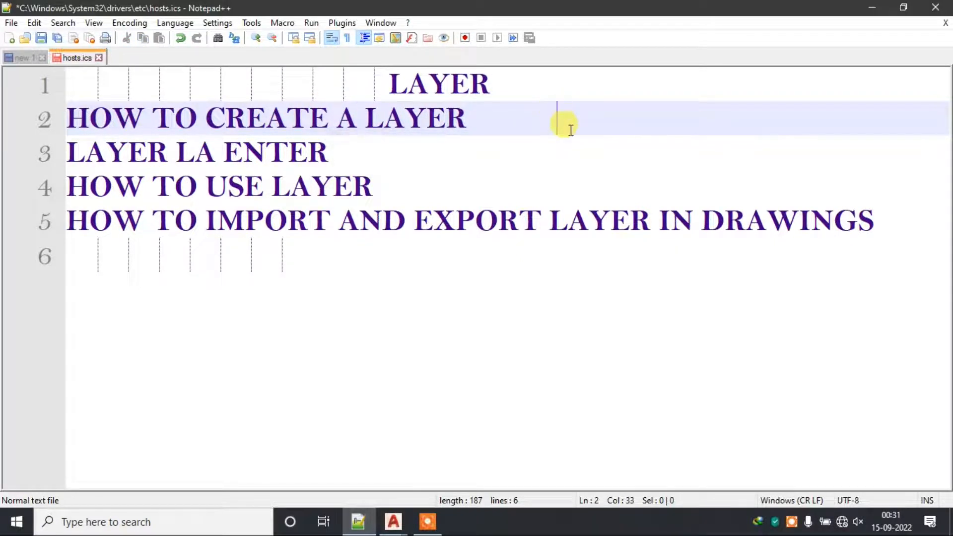
Return to Drawing1 in AutoCAD, open the Layer Properties Manager and move it nearer the middle of the drawing area.
left_click(876, 11)
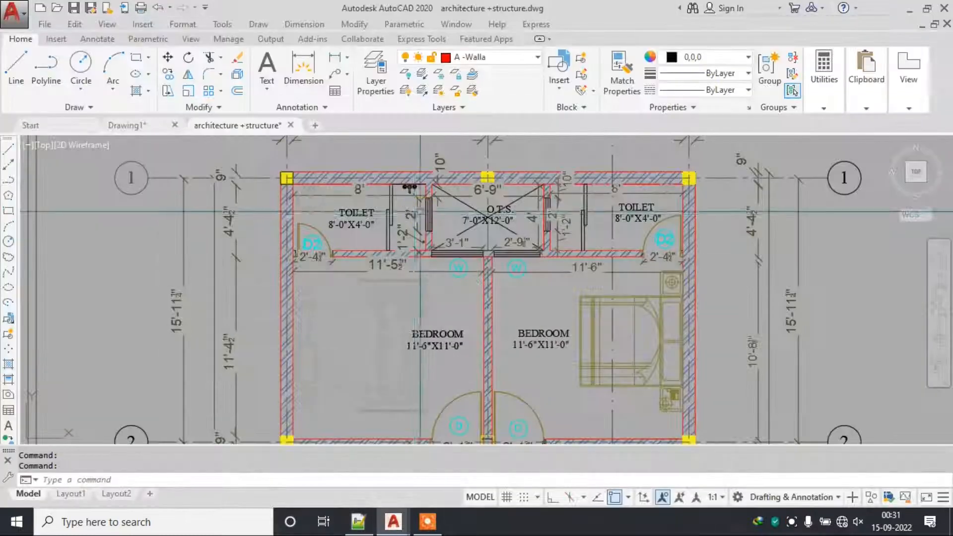
left_click(123, 125)
type("LA")
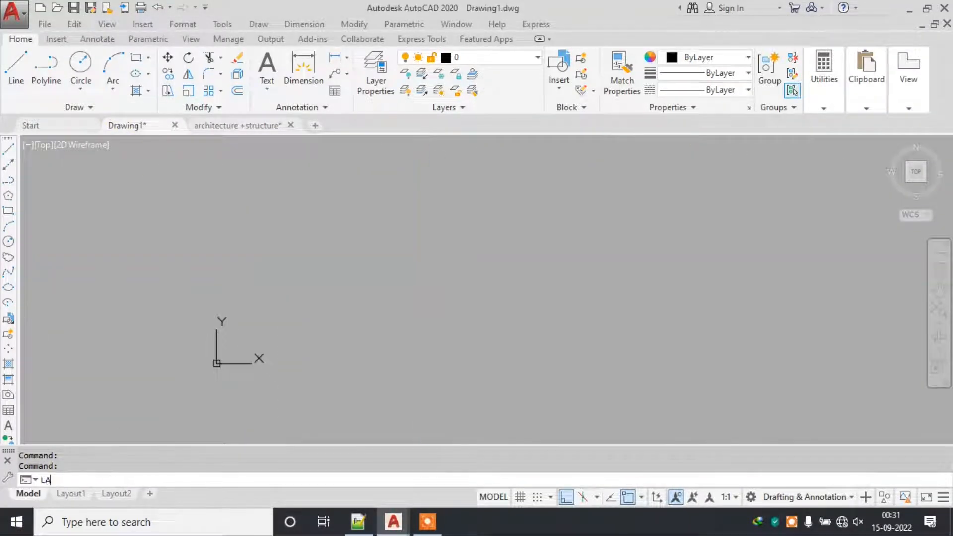
key("Return")
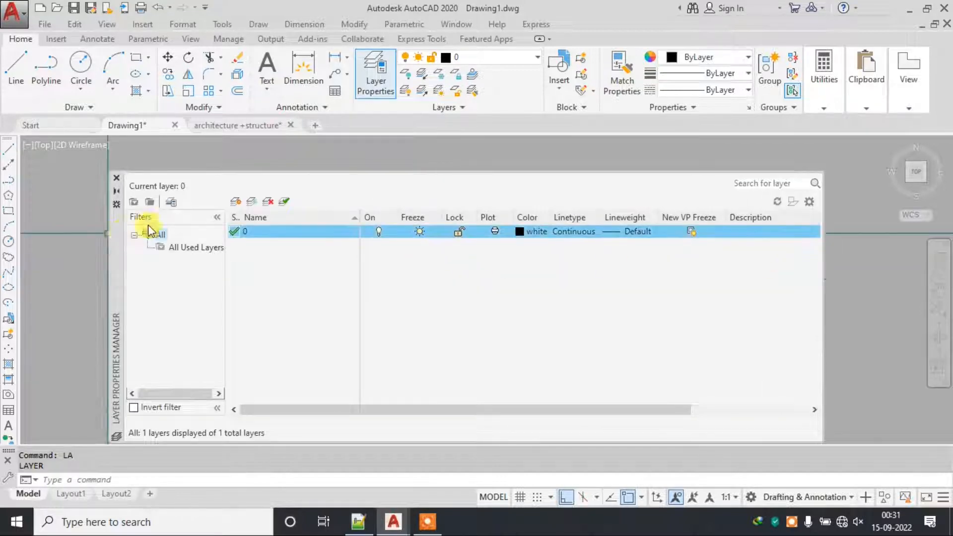
left_click_drag(117, 231, 179, 215)
left_click(427, 522)
left_click_drag(521, 472, 543, 451)
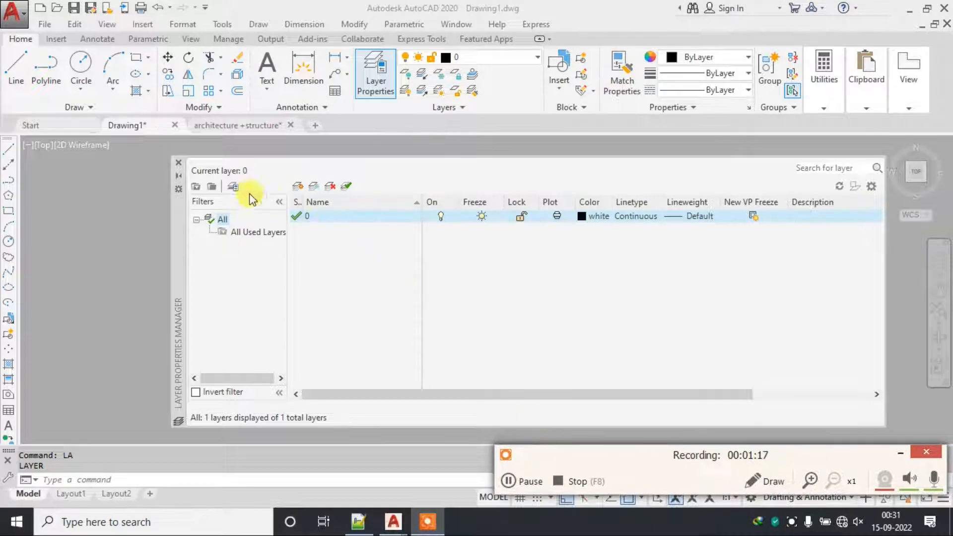
left_click(247, 249)
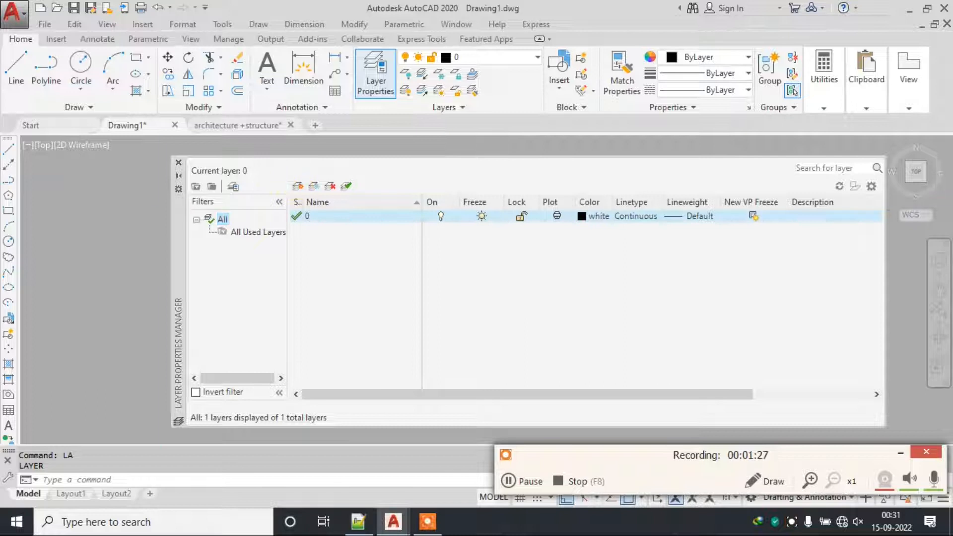
Switch to the architecture +structure drawing, close the Layer Properties Manager and examine the toilet and bedroom walls, doors and windows.
left_click(250, 128)
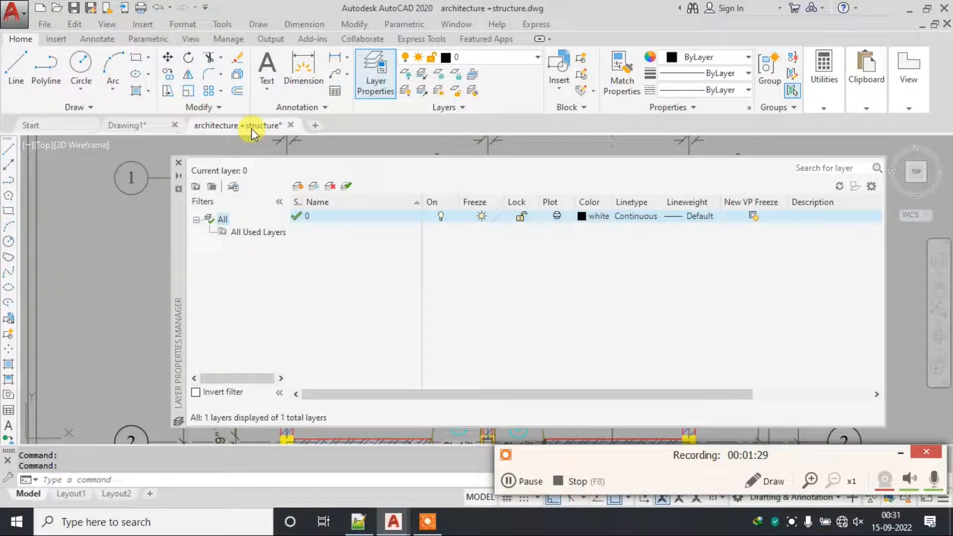
left_click(178, 162)
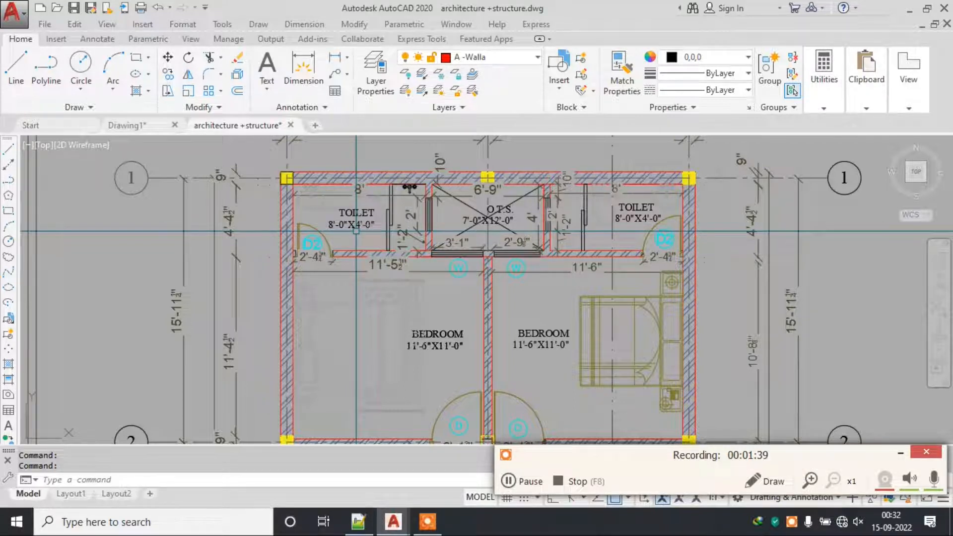
scroll(302, 181, "up", 4)
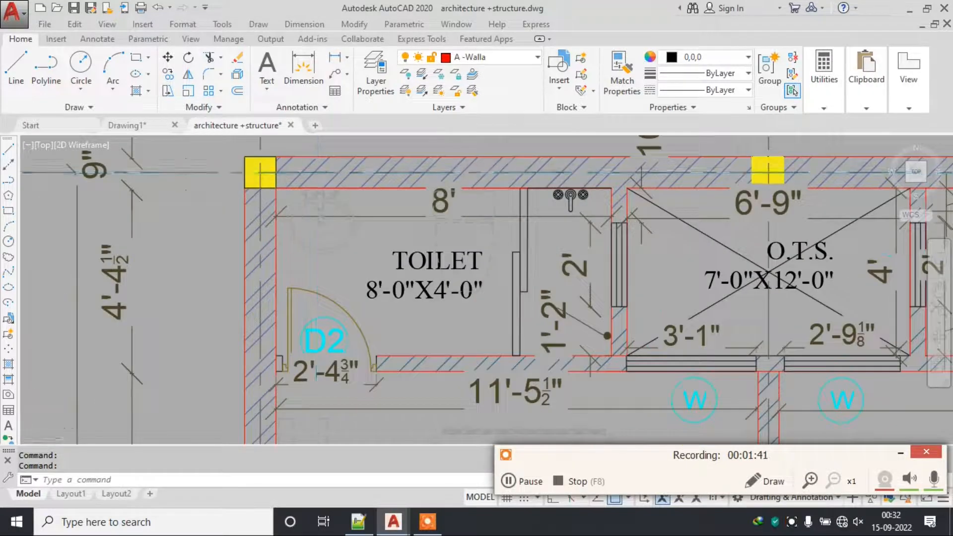
scroll(399, 218, "down", 5)
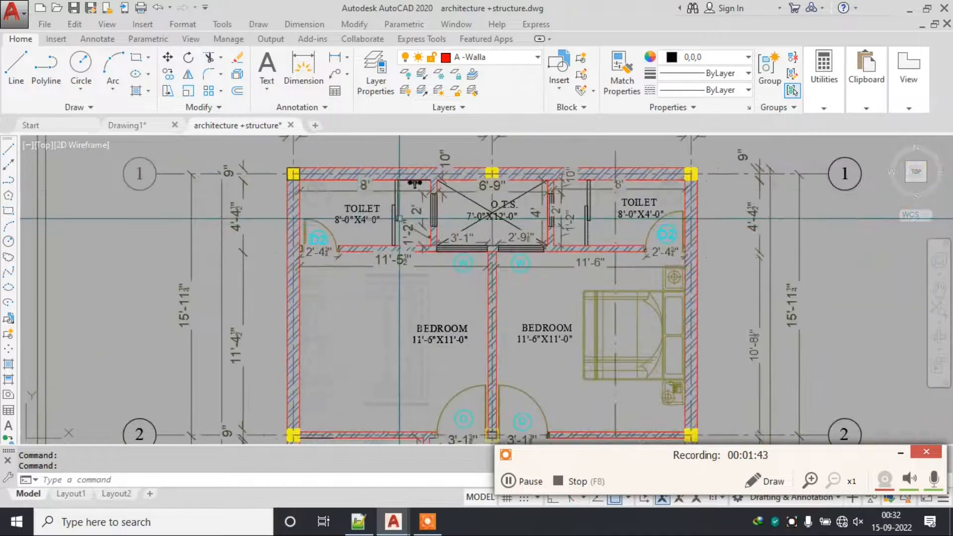
Reopen the Layer Properties Manager in Drawing1 and create a layer named WALLS.
left_click(136, 121)
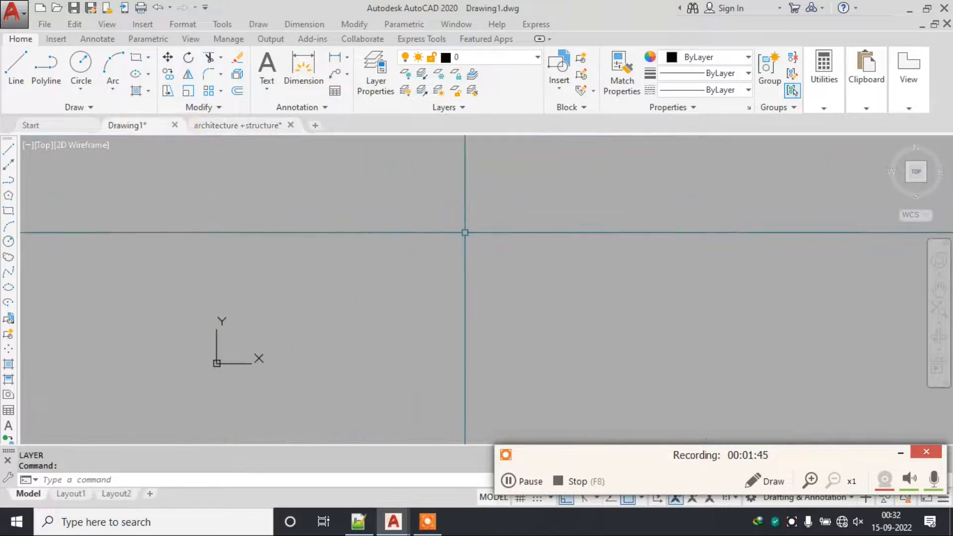
type("LA")
key("Return")
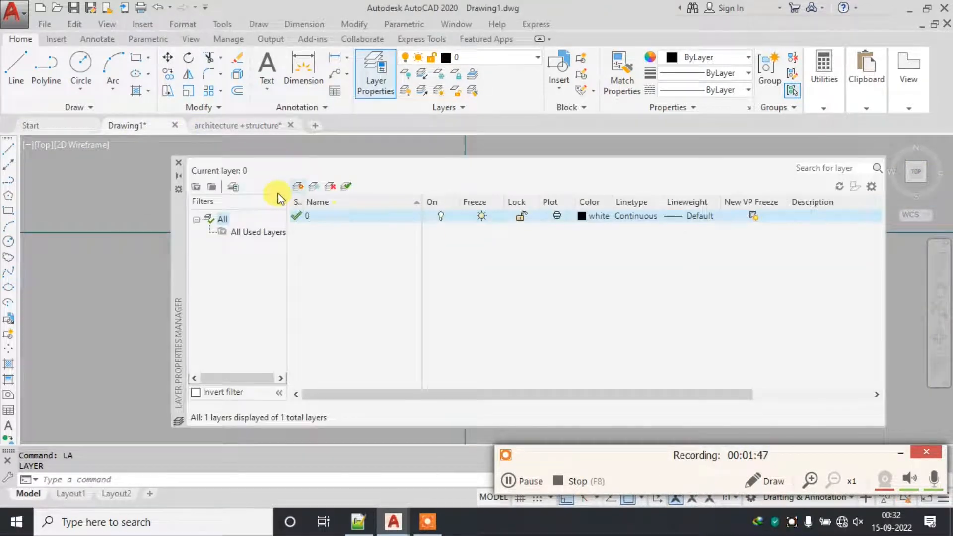
left_click(297, 186)
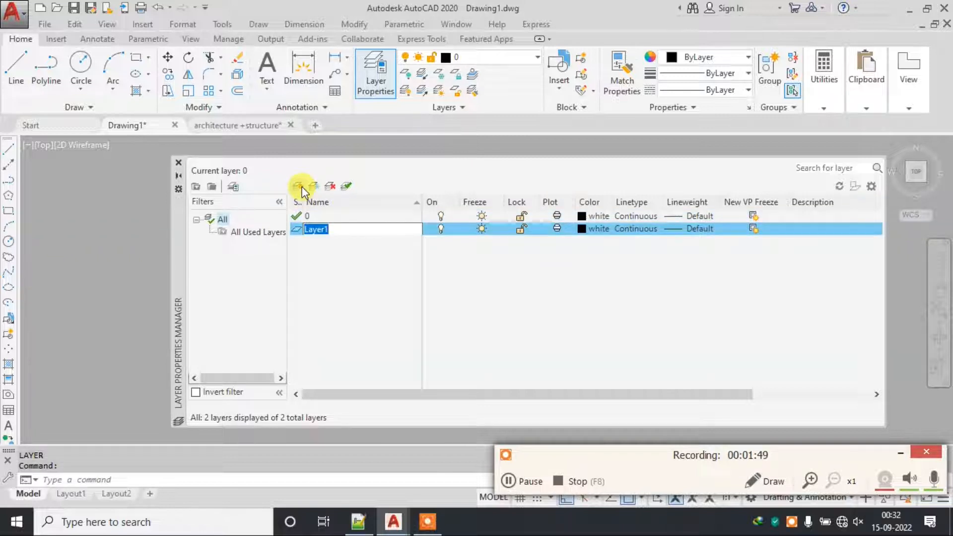
type("WALLS")
key("Return")
Create a layer for the doors named A-D1.
left_click(297, 186)
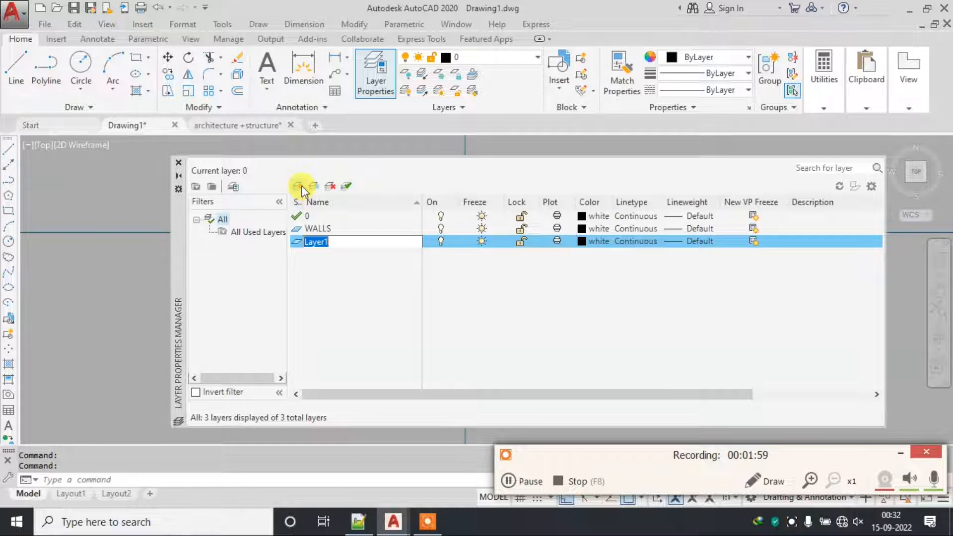
type("A-")
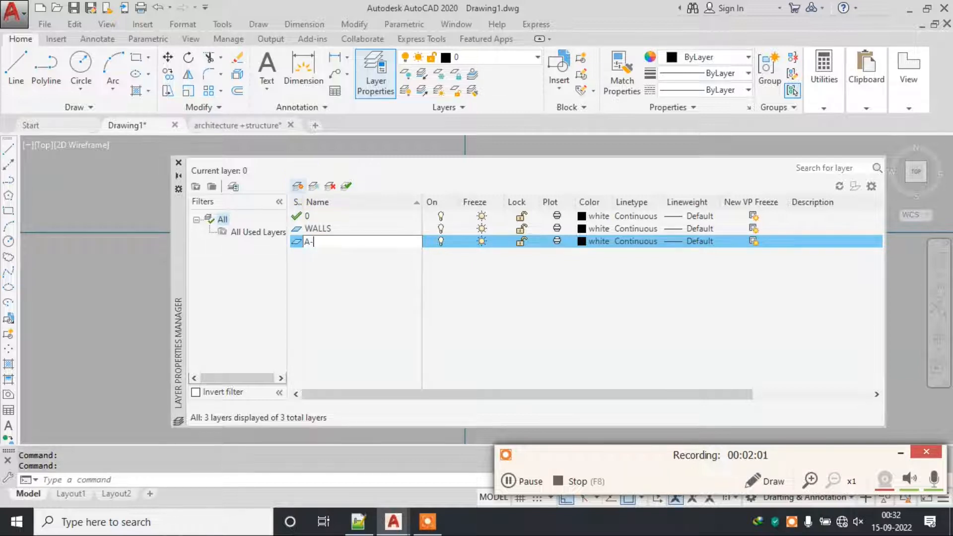
type("DOOR")
key("BackSpace")
type("1")
left_click(301, 186)
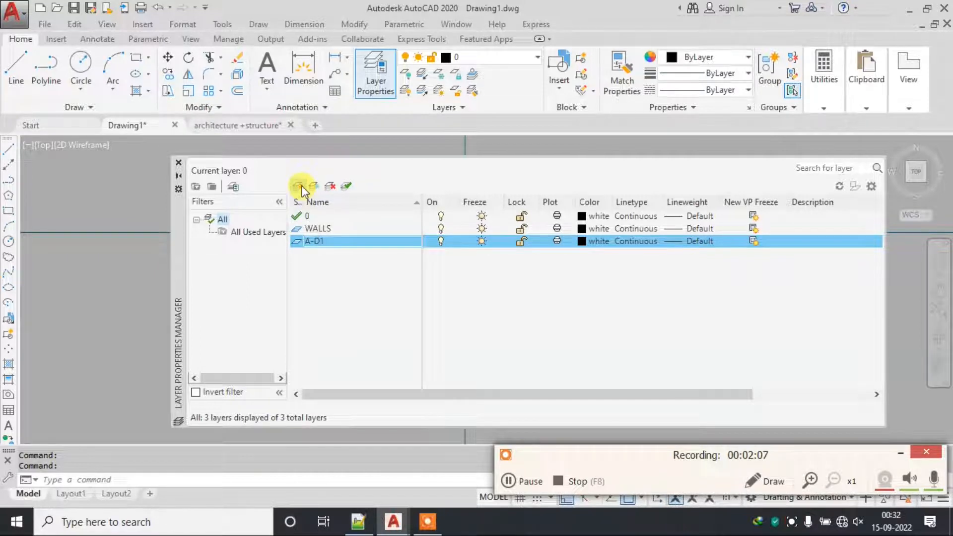
Create two more layers named A-WINDOW and TEXT.
left_click(301, 187)
type("A-WIN")
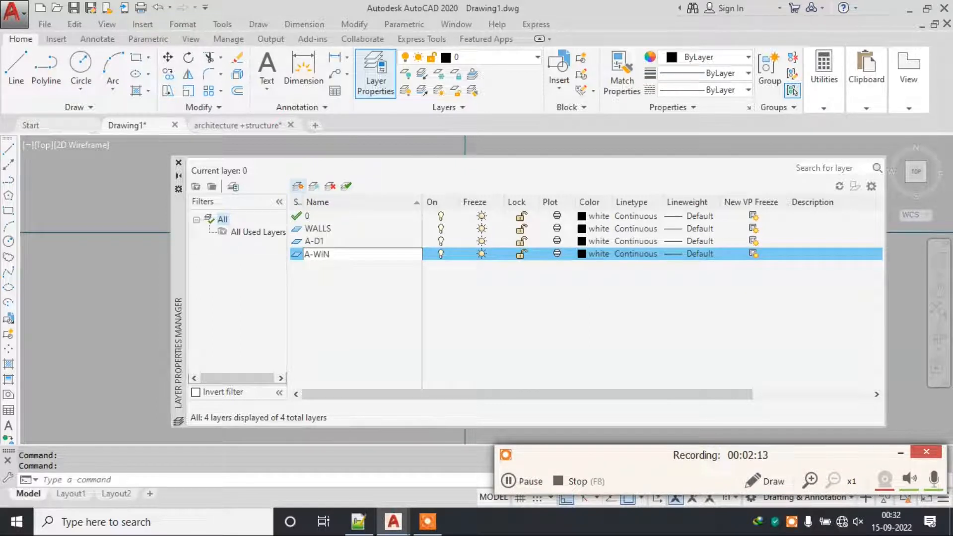
type("DOW")
key("Return")
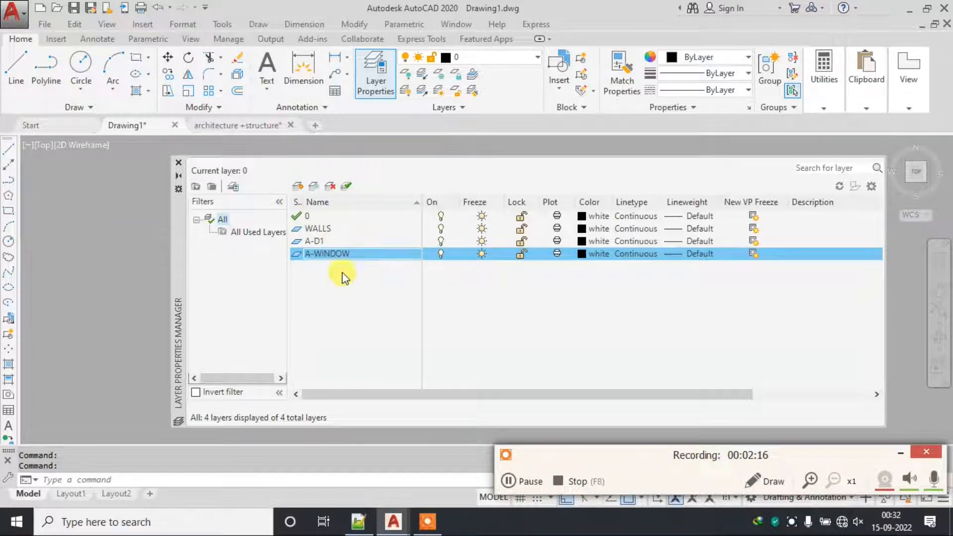
left_click(300, 189)
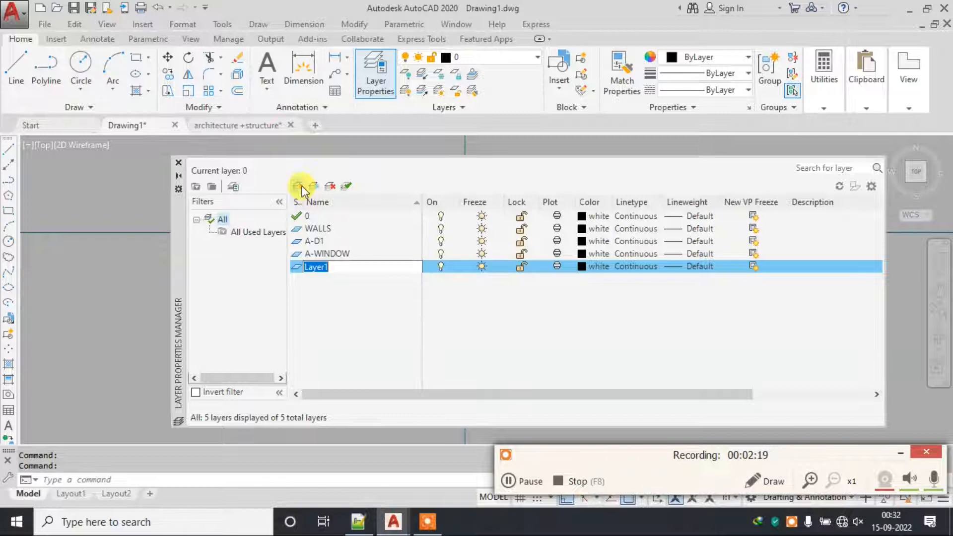
type("TEXT")
key("Return")
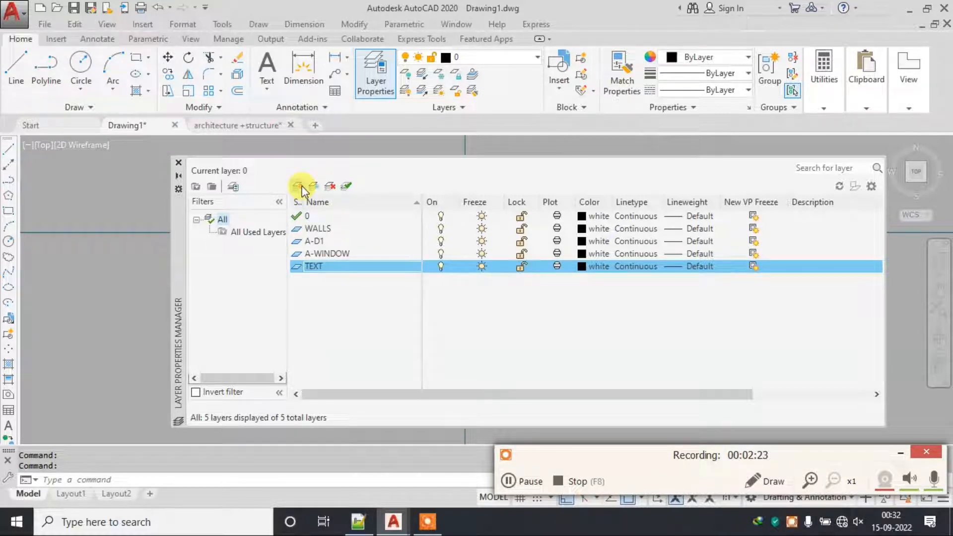
Create a dimension layer named A-DIM and a column layer named COLUM.
left_click(300, 187)
type("DIM")
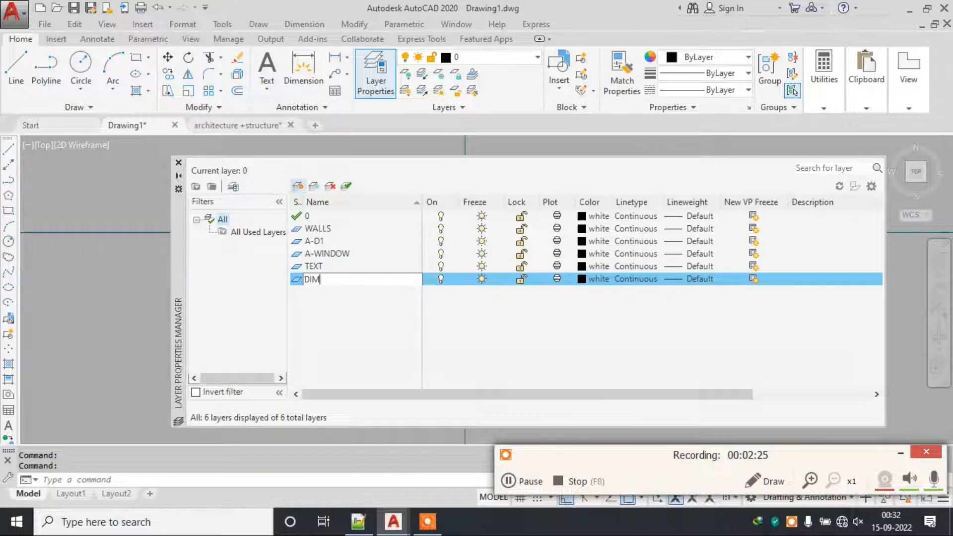
key("BackSpace")
key("BackSpace")
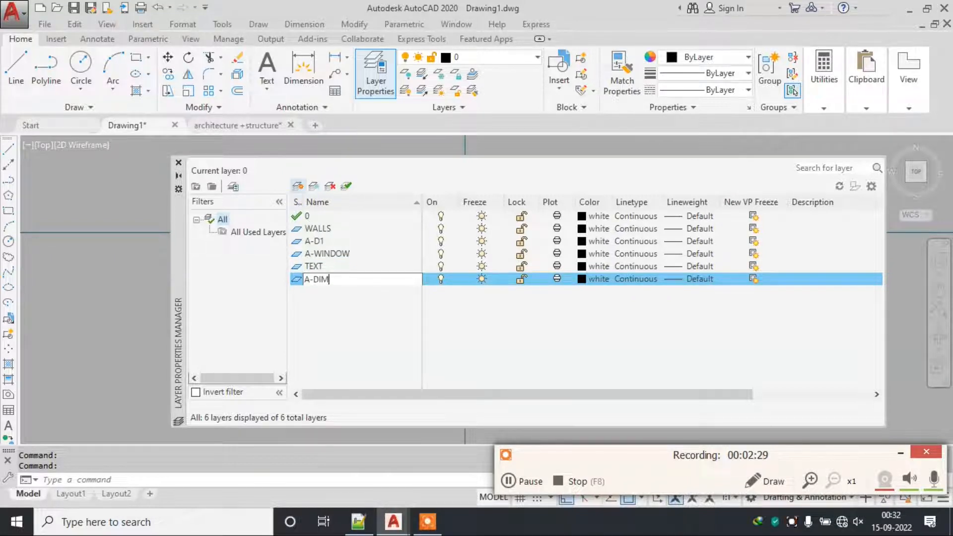
left_click(298, 187)
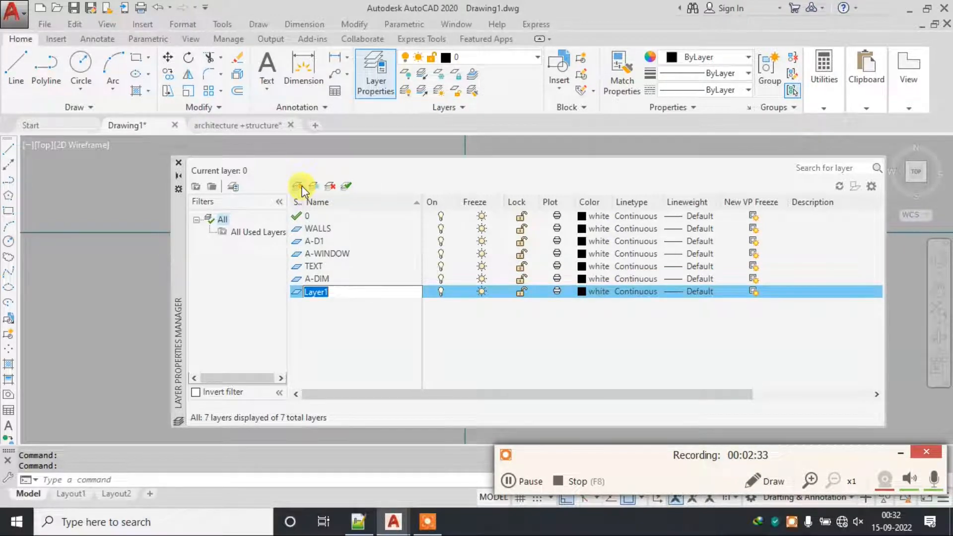
type("COLUM")
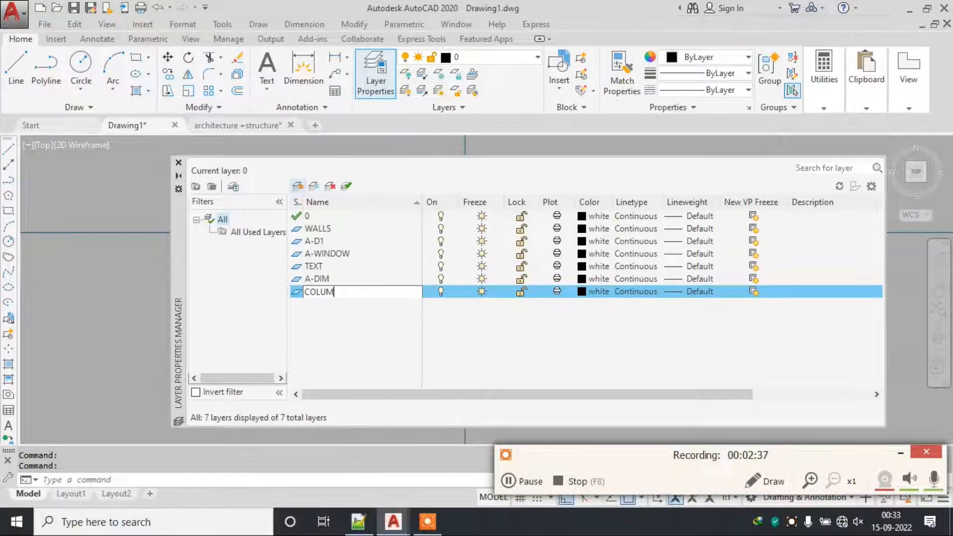
Create a layer for hatching named PATTERN.
left_click(301, 188)
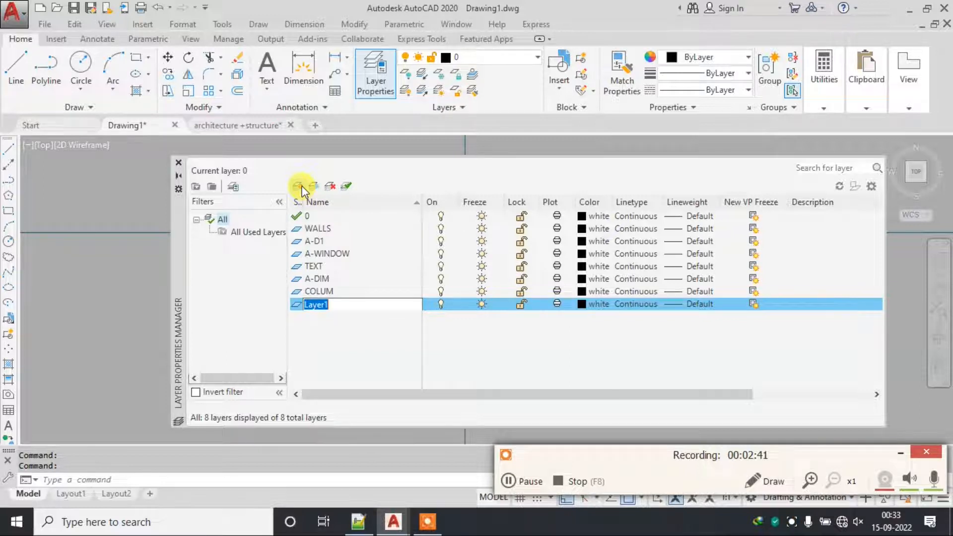
type("HAT")
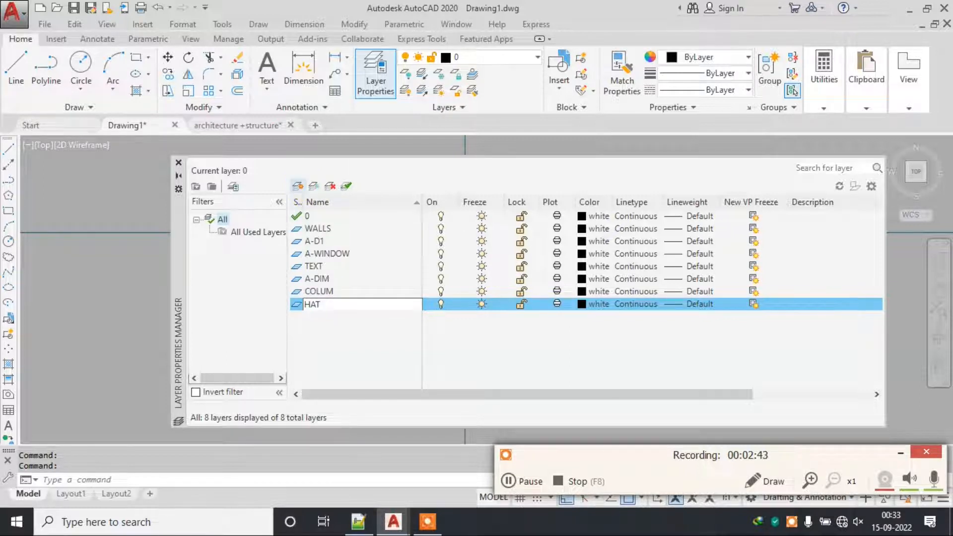
key("BackSpace")
key("BackSpace")
key("BackSpace")
key("BackSpace")
key("BackSpace")
type("PATTERN")
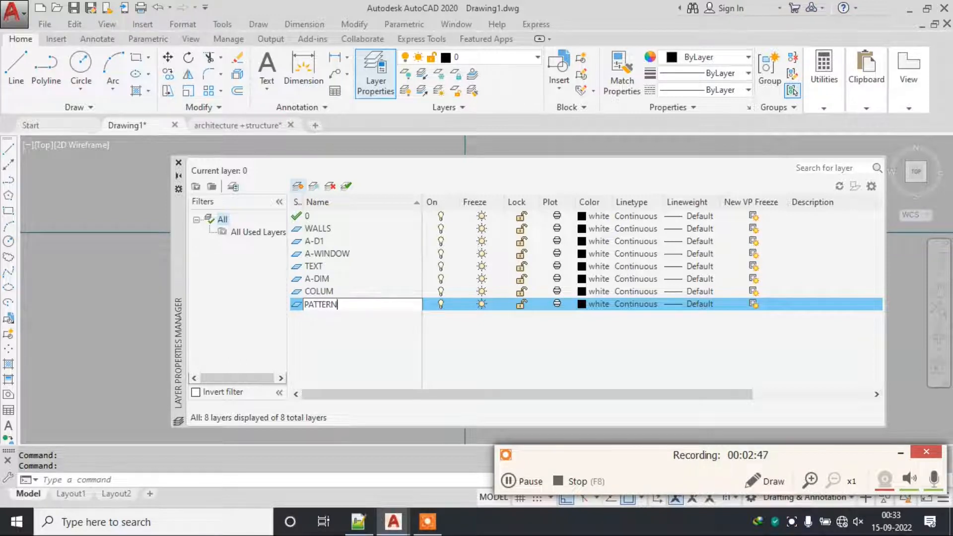
key("Return")
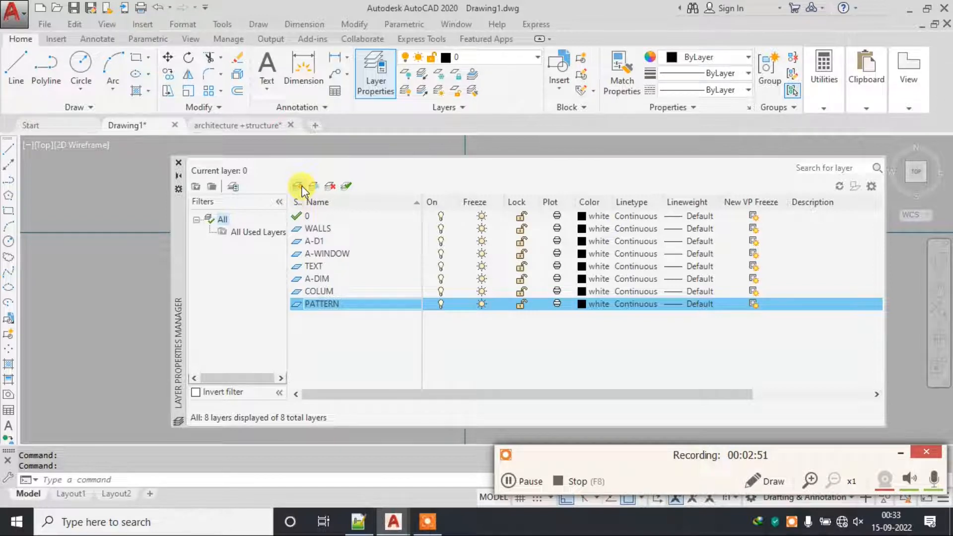
Create a layer named STAIRS TAG- and select layer 0 in the layer list.
left_click(302, 186)
type("STAIRS TAG-")
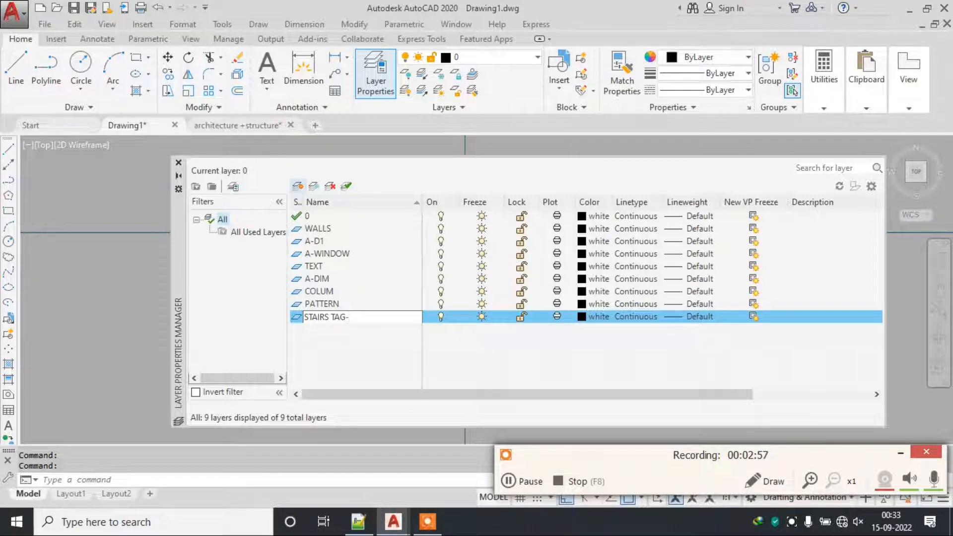
key("Return")
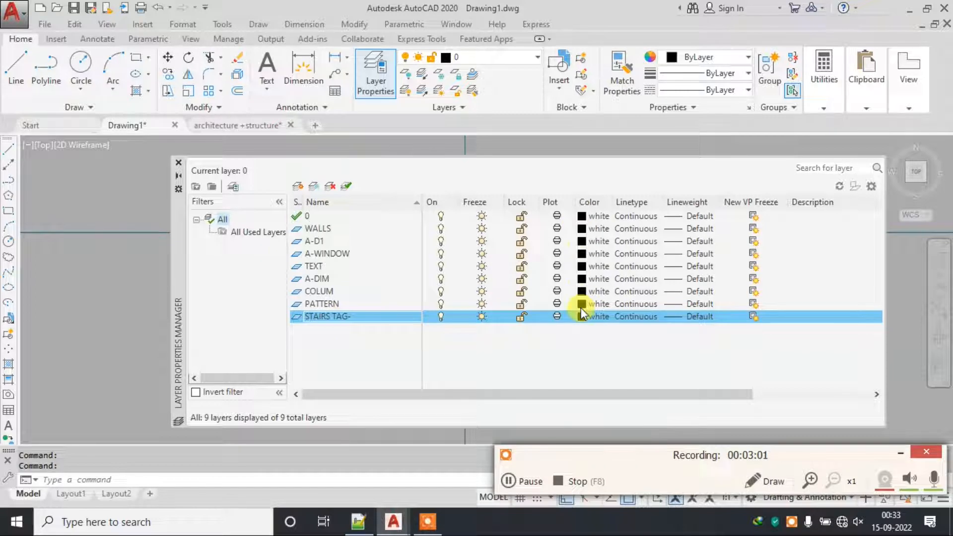
left_click(327, 217)
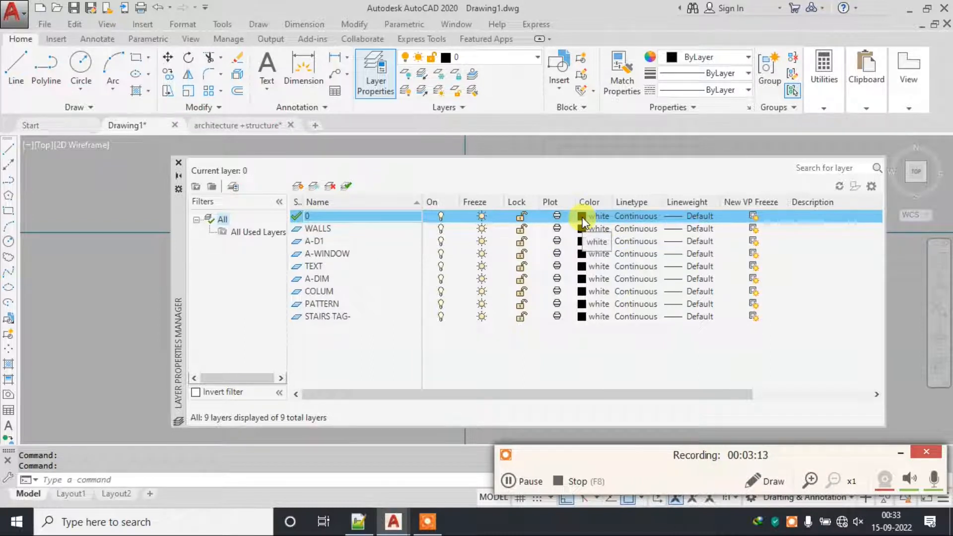
Set the layer colors to index 42 for WALLS, 142 for A-D1 and 202 for A-WINDOW.
left_click(347, 229)
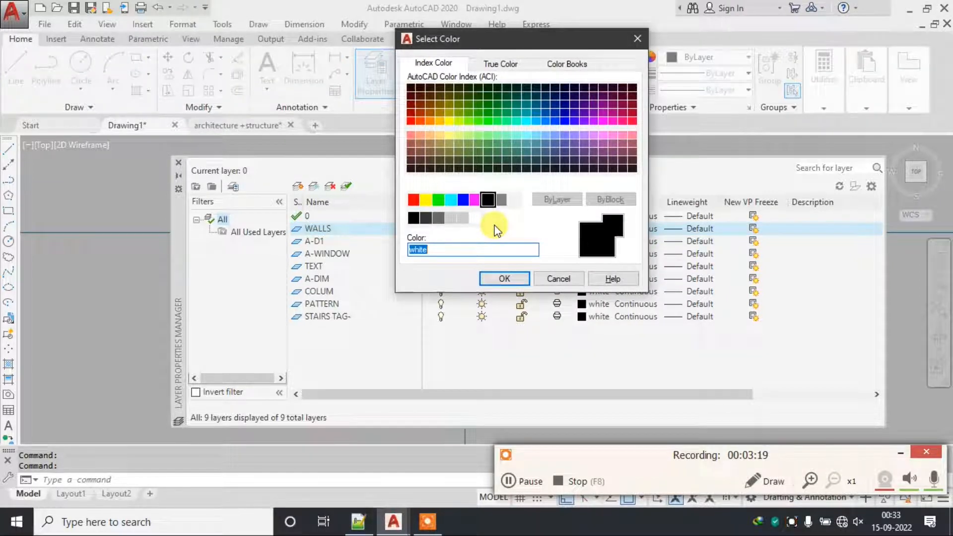
double_click(437, 111)
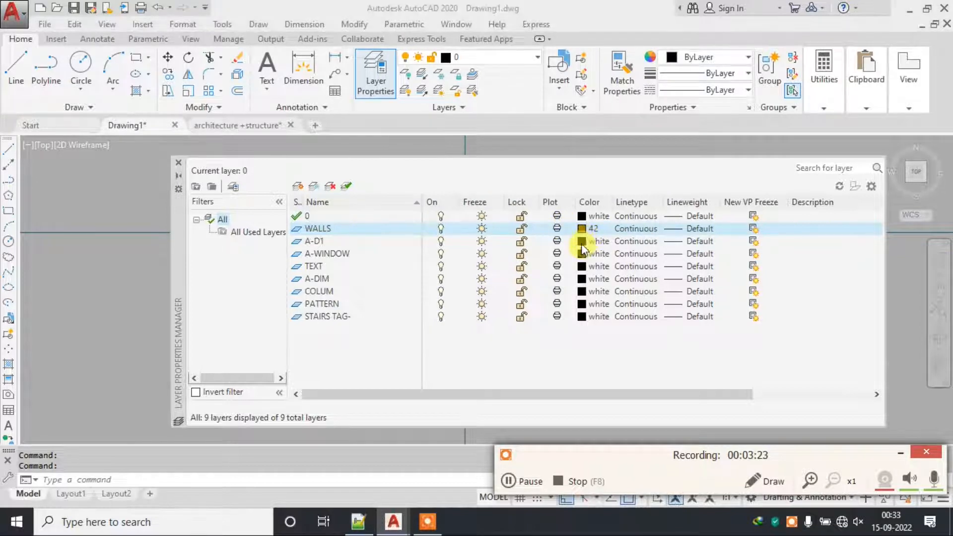
left_click(582, 243)
double_click(538, 114)
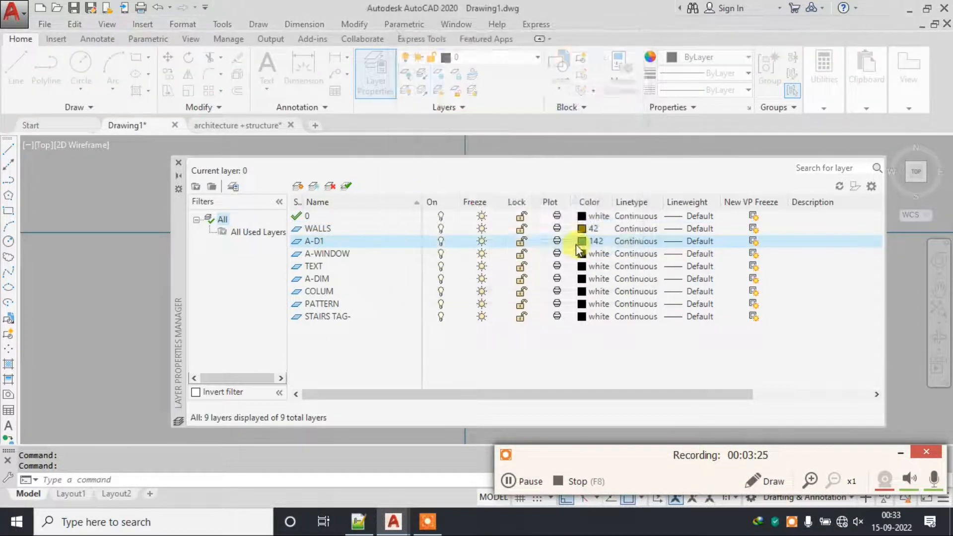
left_click(581, 252)
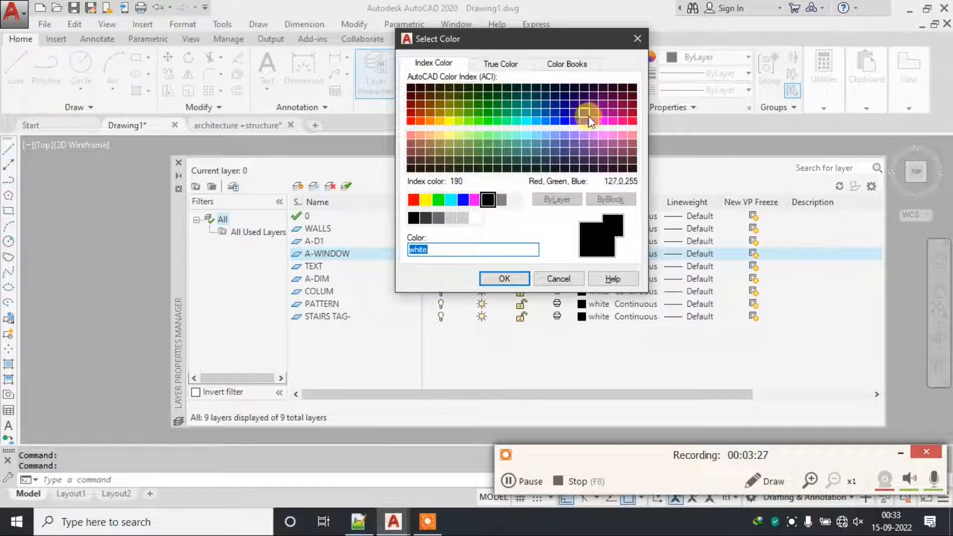
double_click(597, 111)
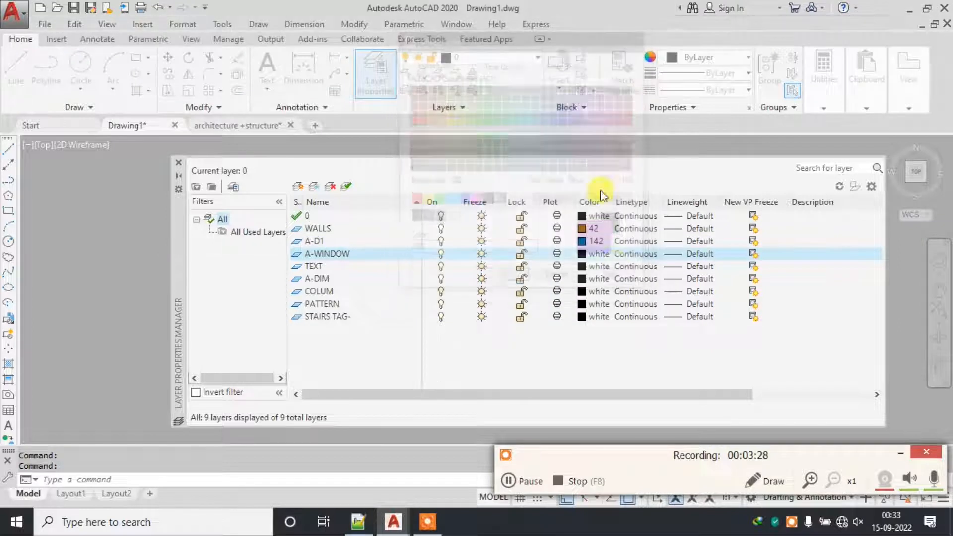
Assign index color 144 to the TEXT layer and 54 to the A-DIM layer.
left_click(581, 267)
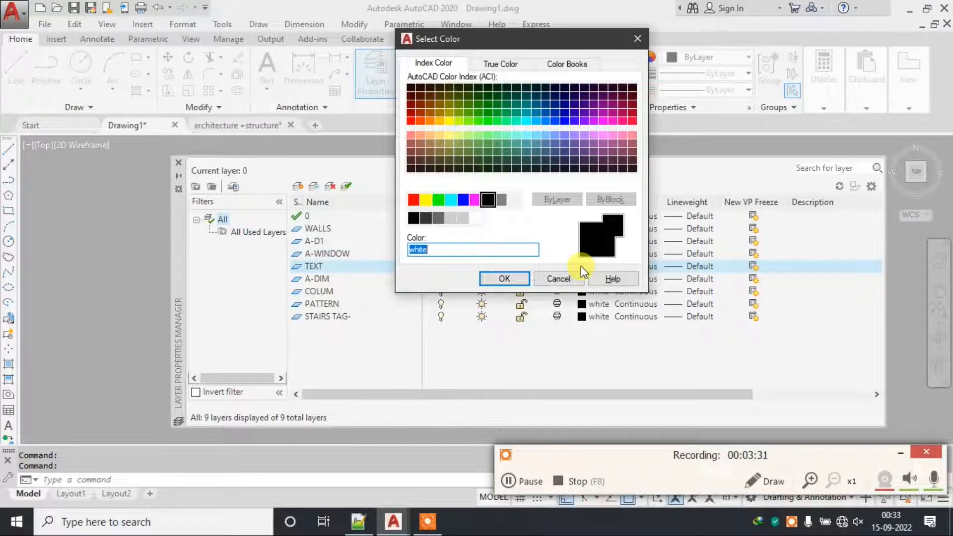
left_click(535, 105)
left_click(504, 278)
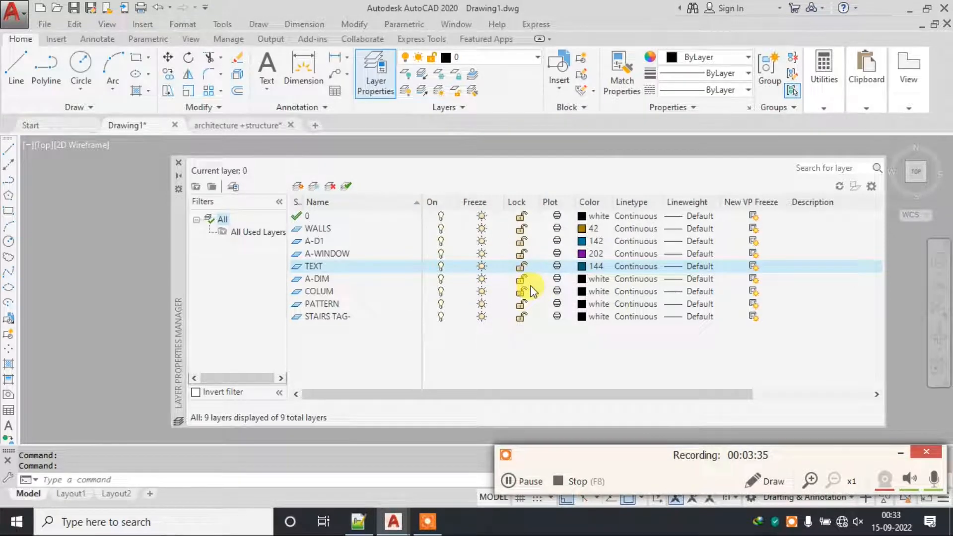
left_click(581, 279)
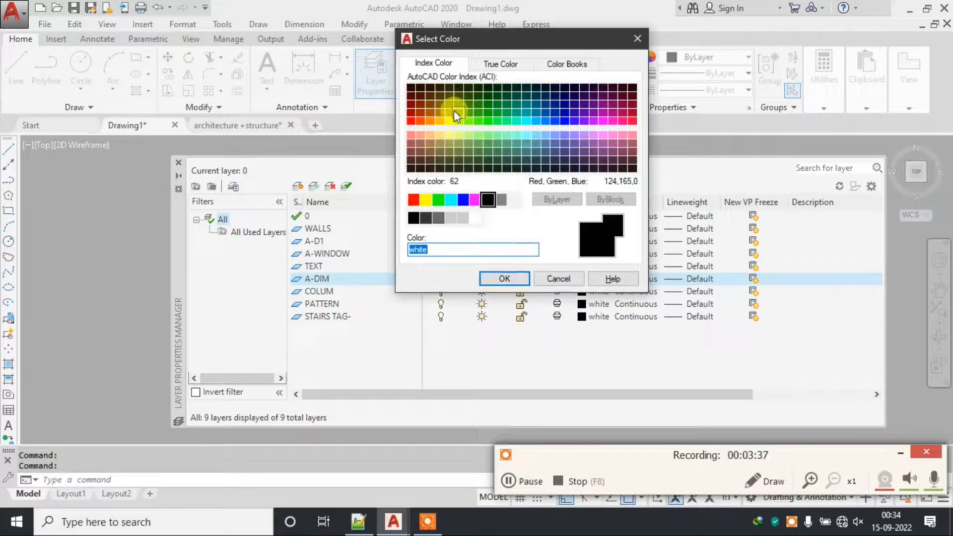
left_click(449, 106)
left_click(504, 279)
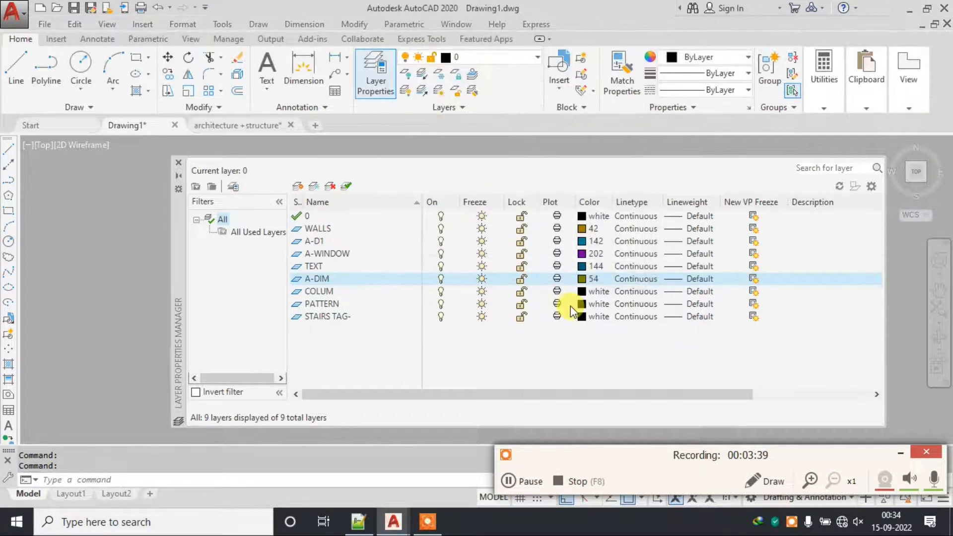
Assign index color 30 to COLUM, 242 to PATTERN and 21 to STAIRS TAG-.
left_click(582, 291)
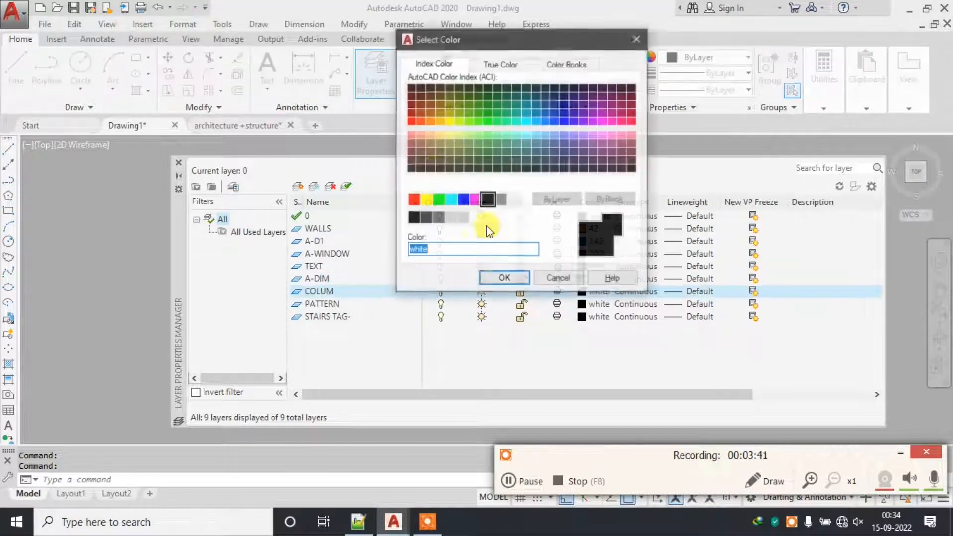
left_click(426, 120)
left_click(504, 279)
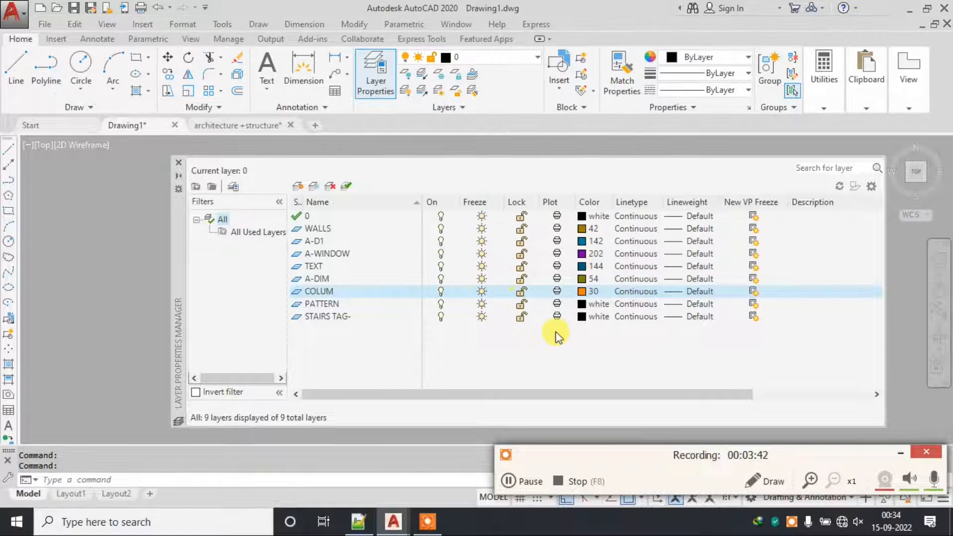
left_click(582, 304)
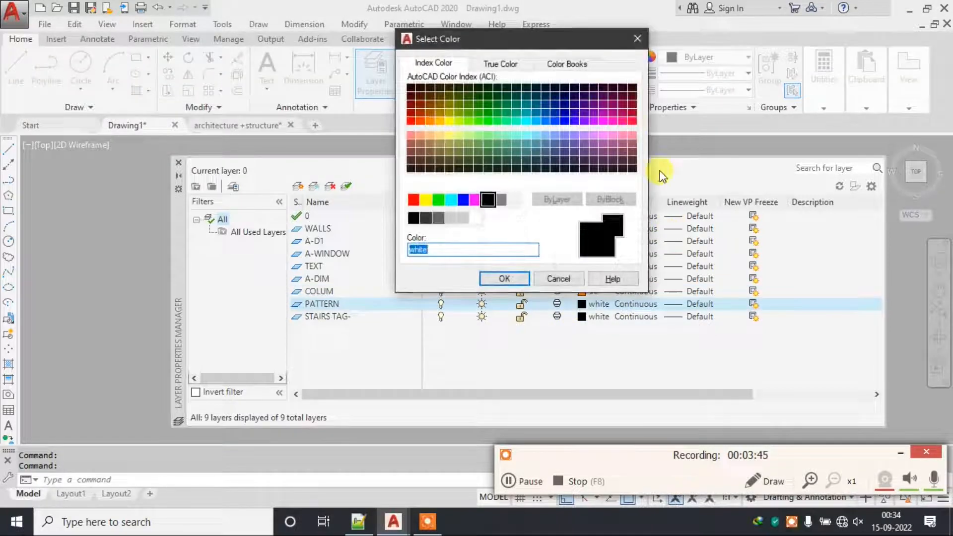
double_click(630, 112)
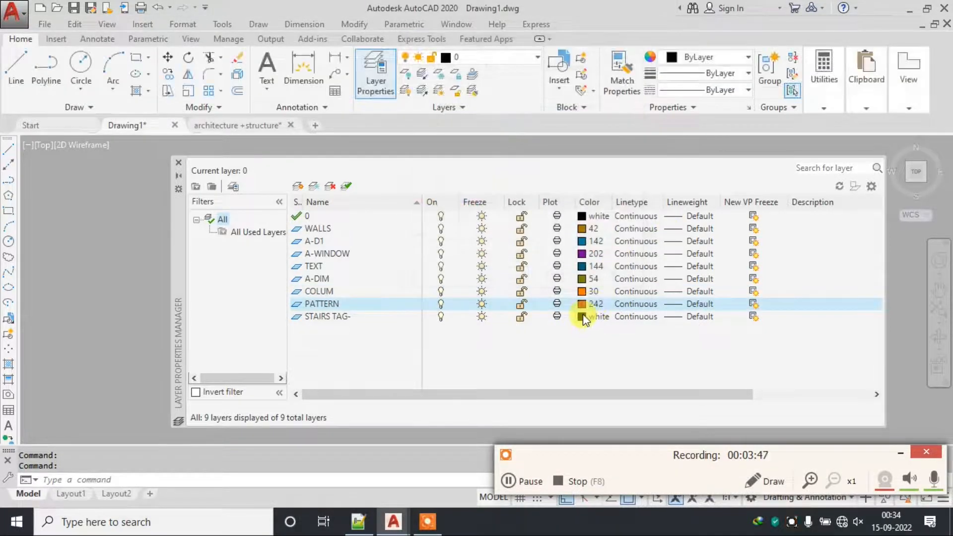
left_click(582, 316)
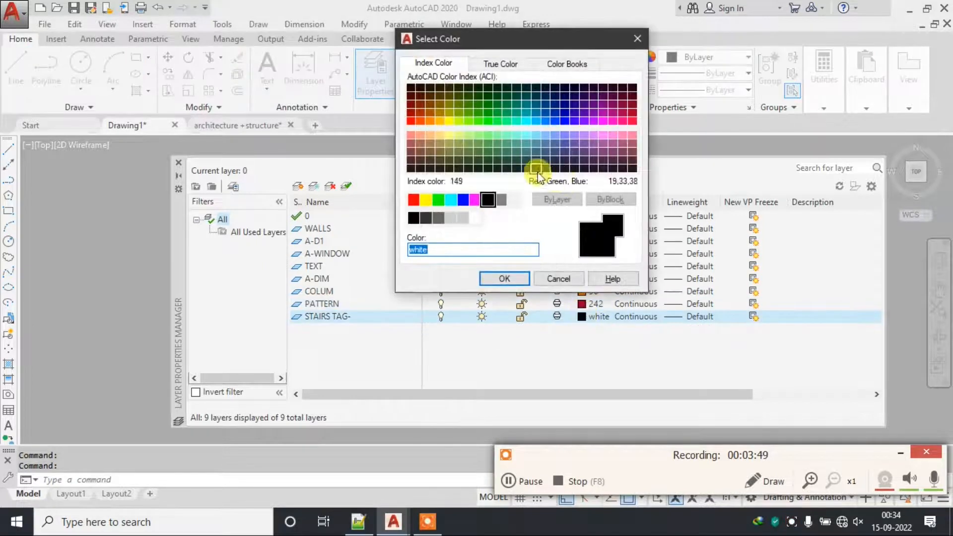
double_click(419, 134)
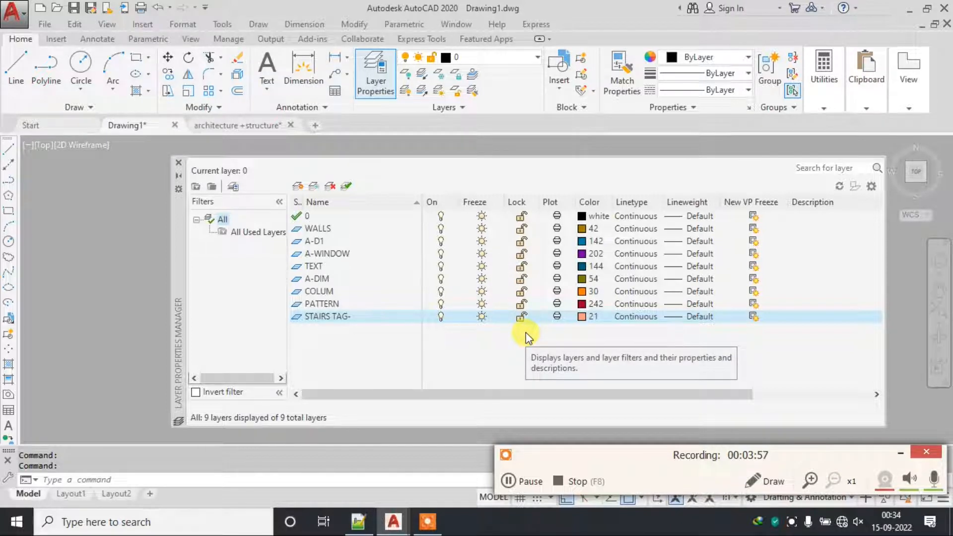
Switch to the architecture +structure drawing, close the layer manager and examine the walls, doors, columns and dimensions of the floor plan.
left_click(233, 124)
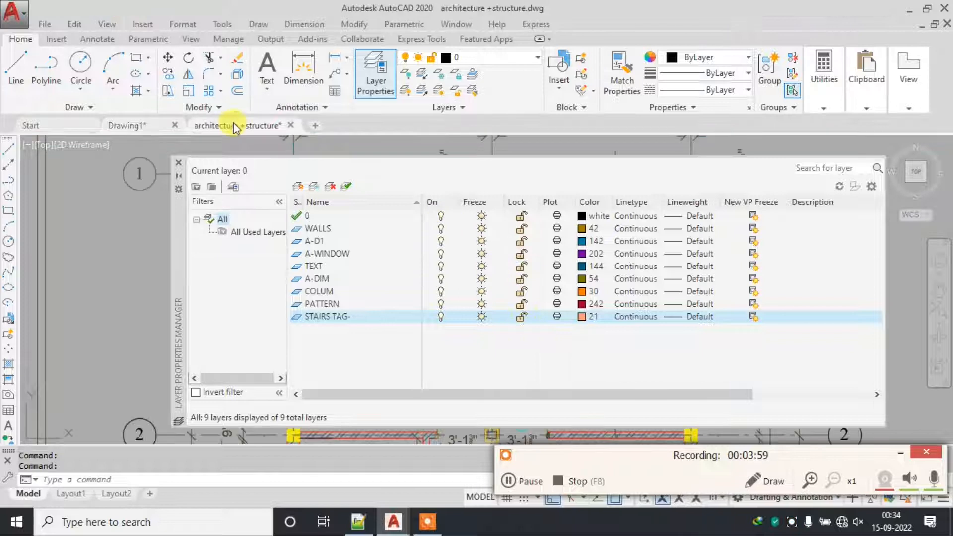
left_click(178, 163)
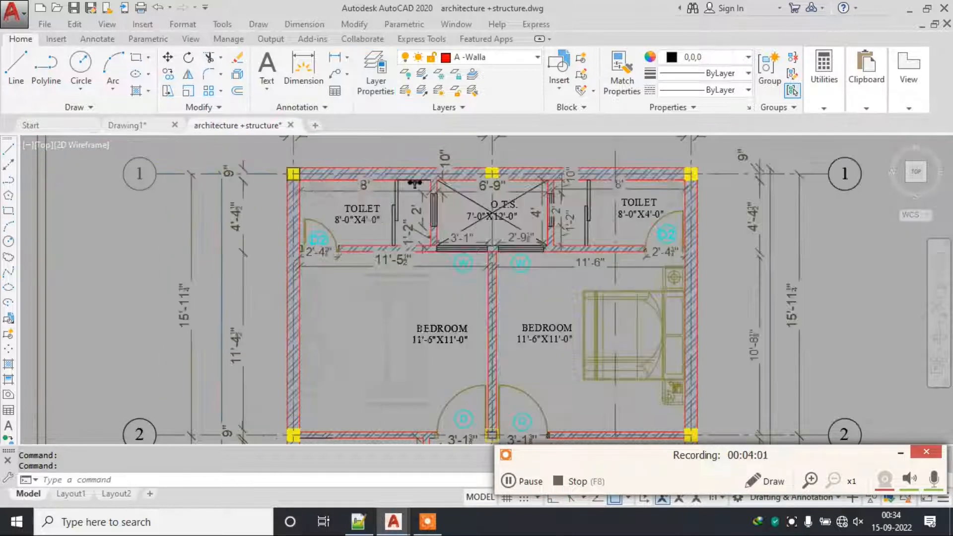
scroll(415, 218, "down", 4)
scroll(417, 218, "up", 4)
middle_click_drag(430, 275, 474, 252)
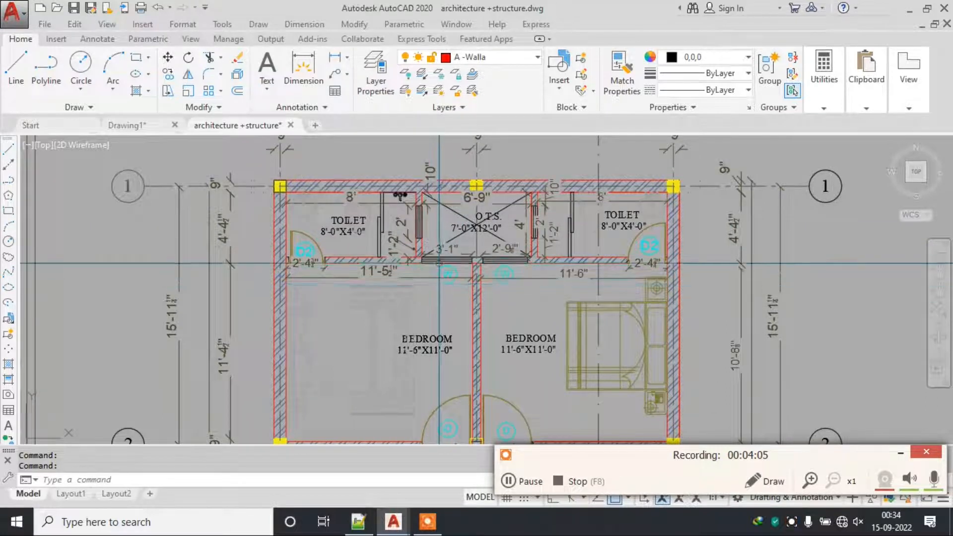
scroll(440, 269, "down", 4)
scroll(440, 269, "up", 4)
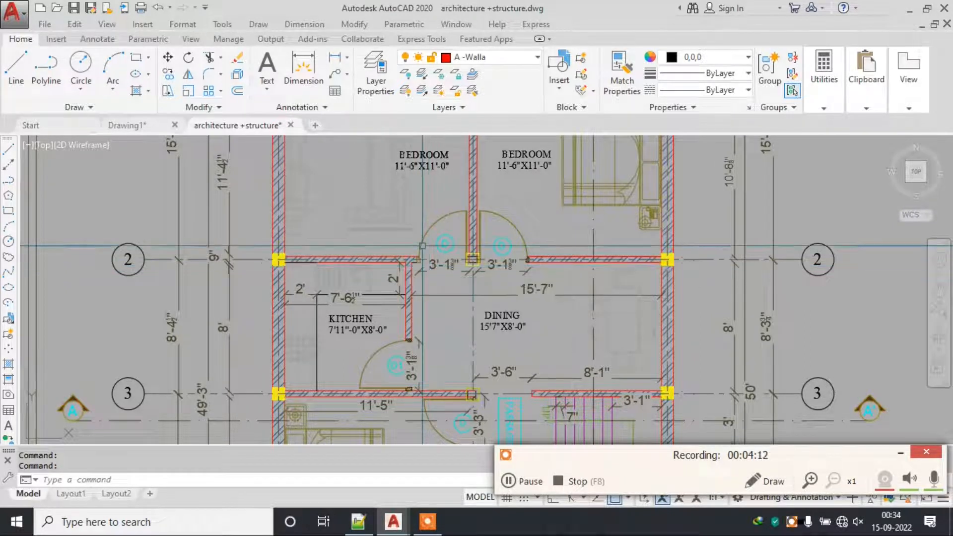
Return to Drawing1, reopen the layer manager and create a layer named TRANS.
left_click(142, 124)
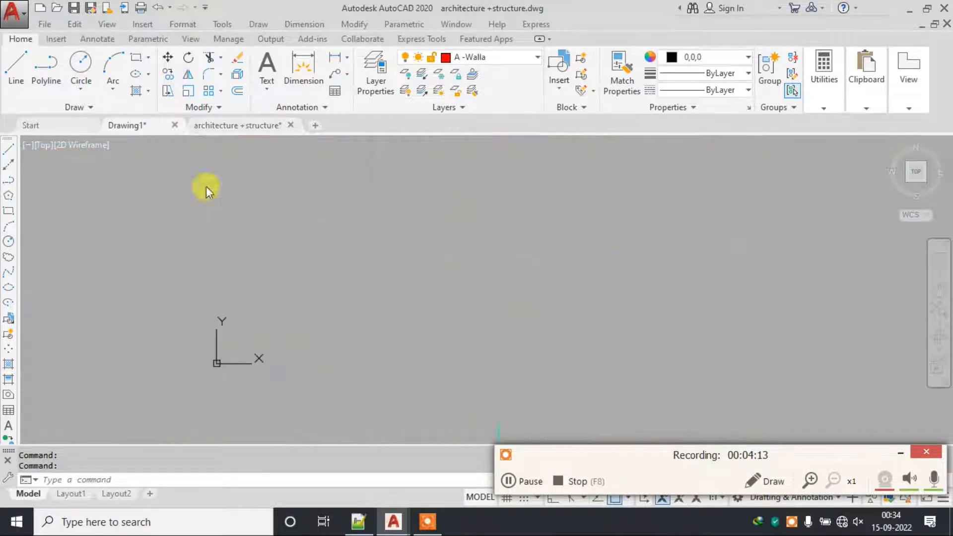
type("la")
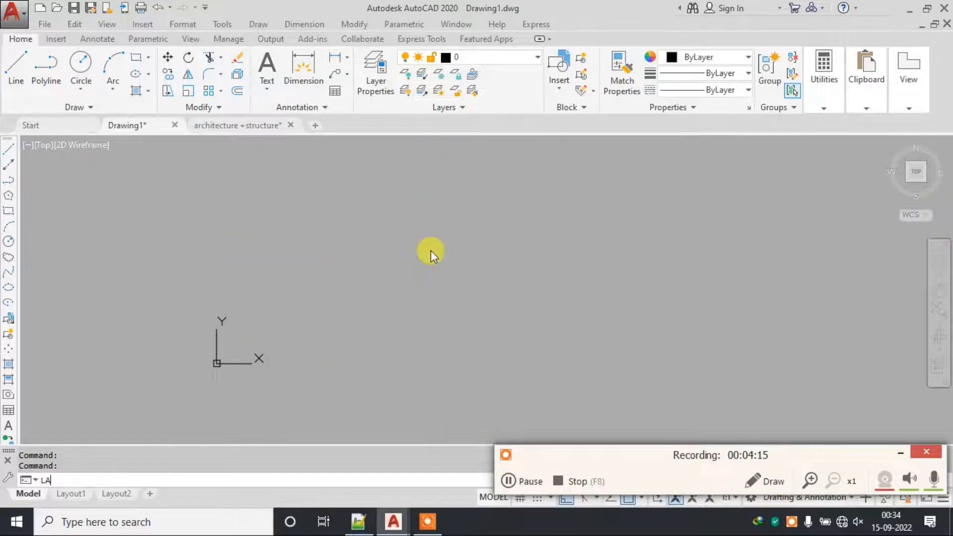
key("Return")
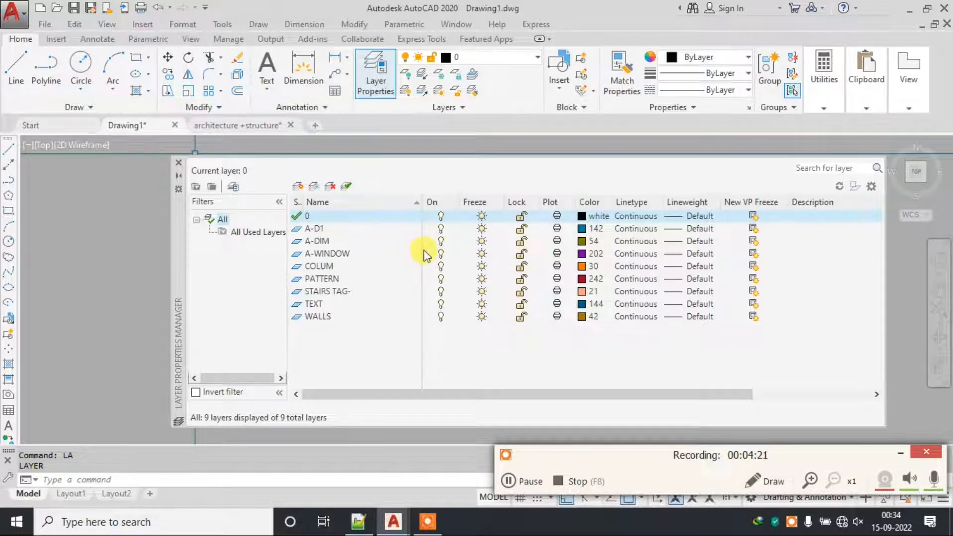
left_click(298, 186)
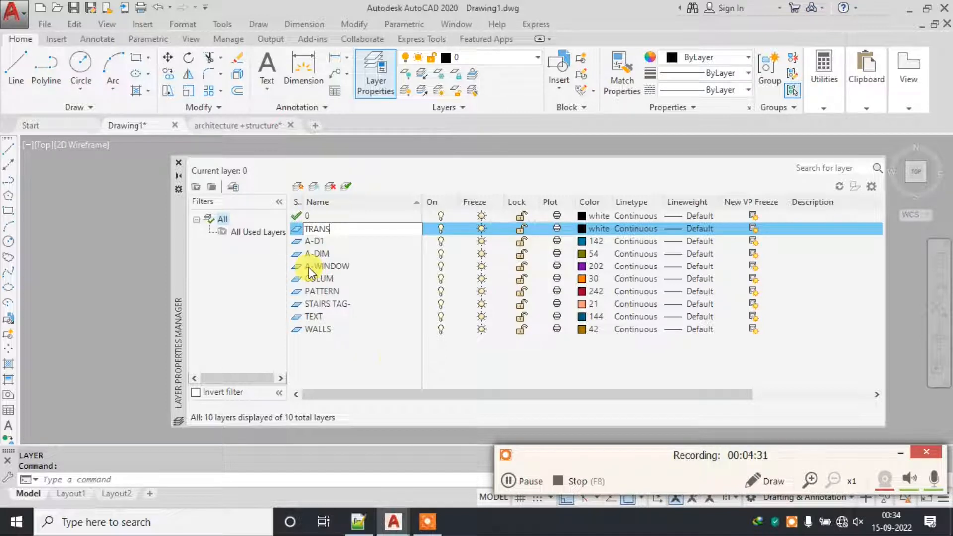
key("Return")
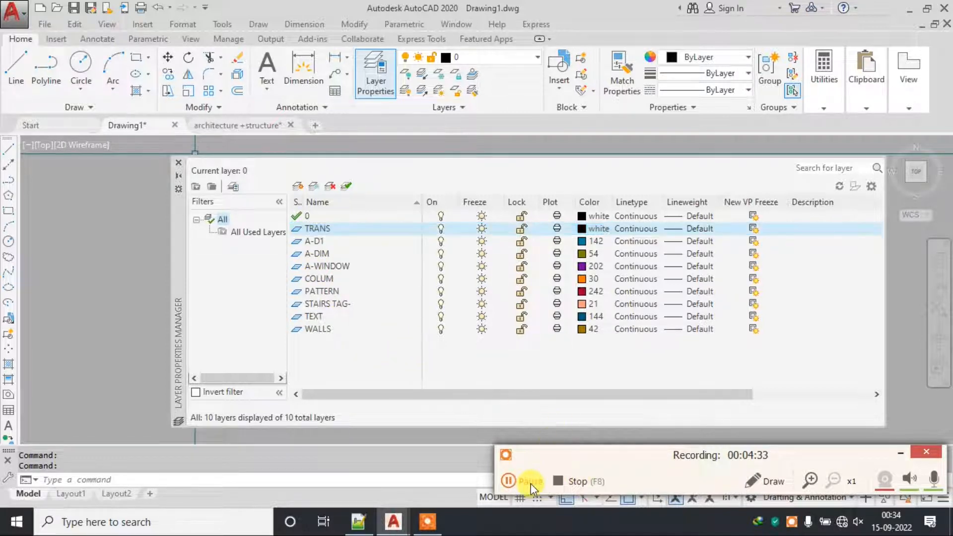
left_click(531, 484)
left_click(531, 481)
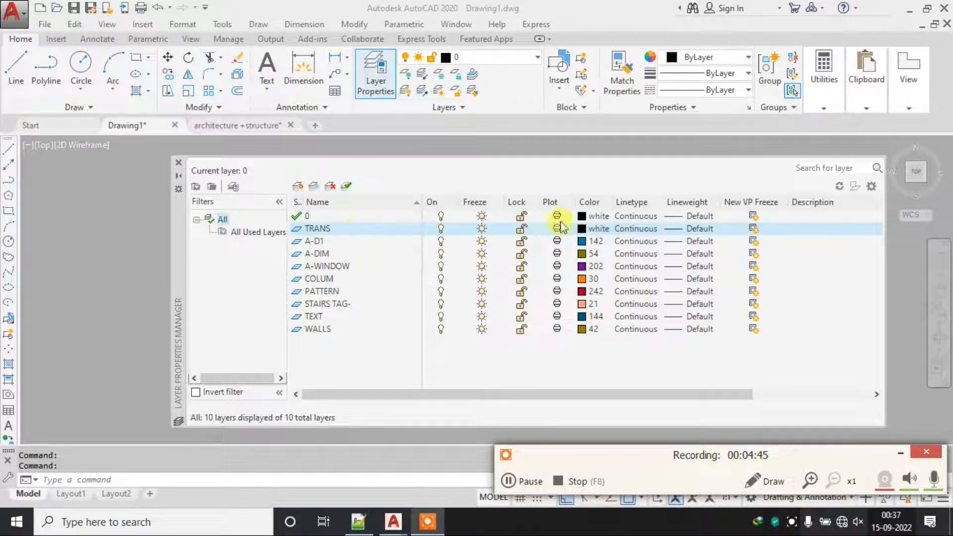
double_click(359, 229)
key("Return")
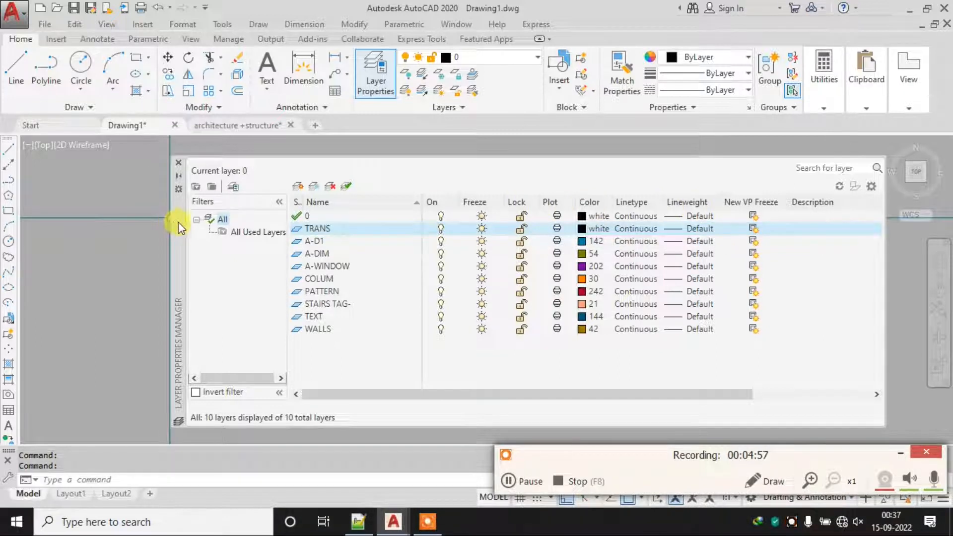
Widen the layer manager to show the transparency values, set the TRANS layer's transparency to 75, and close the manager.
left_click_drag(178, 222, 96, 219)
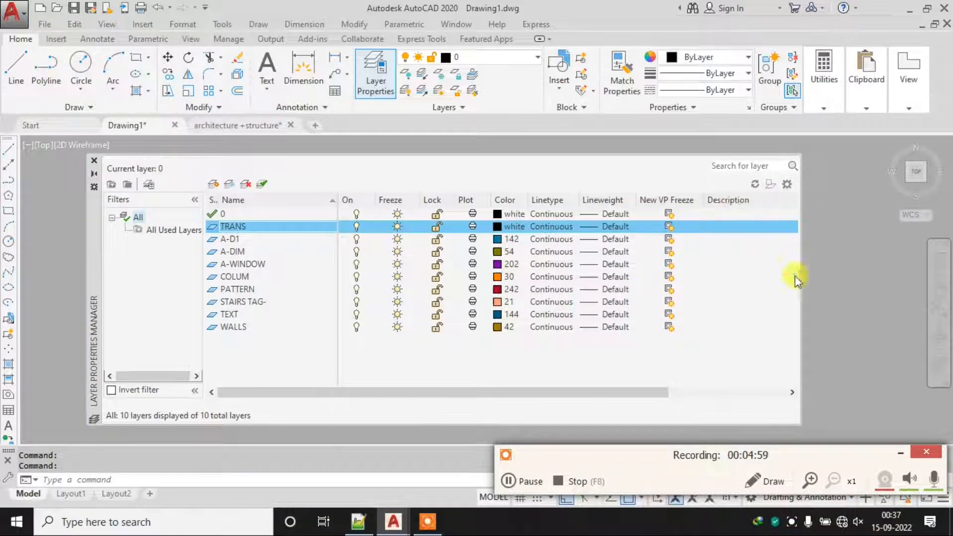
left_click_drag(800, 422, 890, 425)
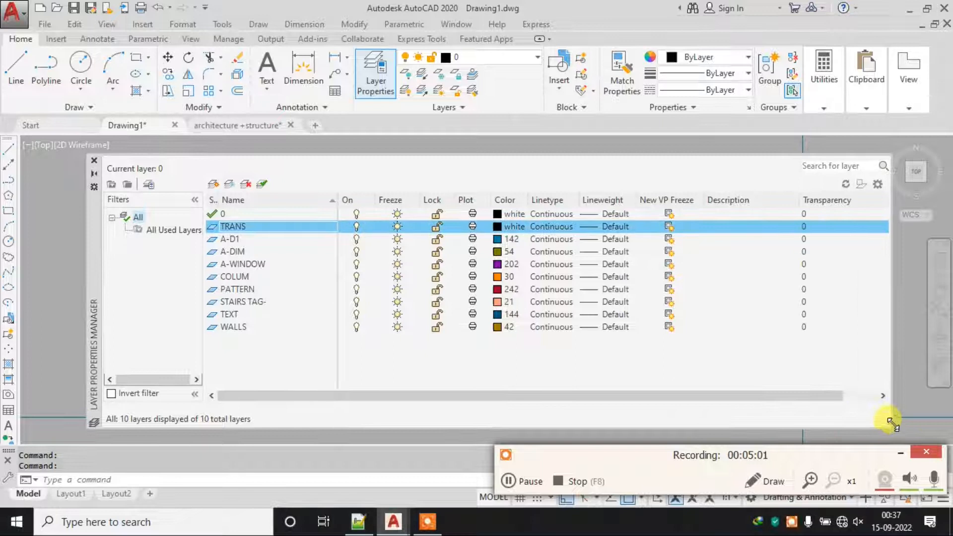
left_click(805, 228)
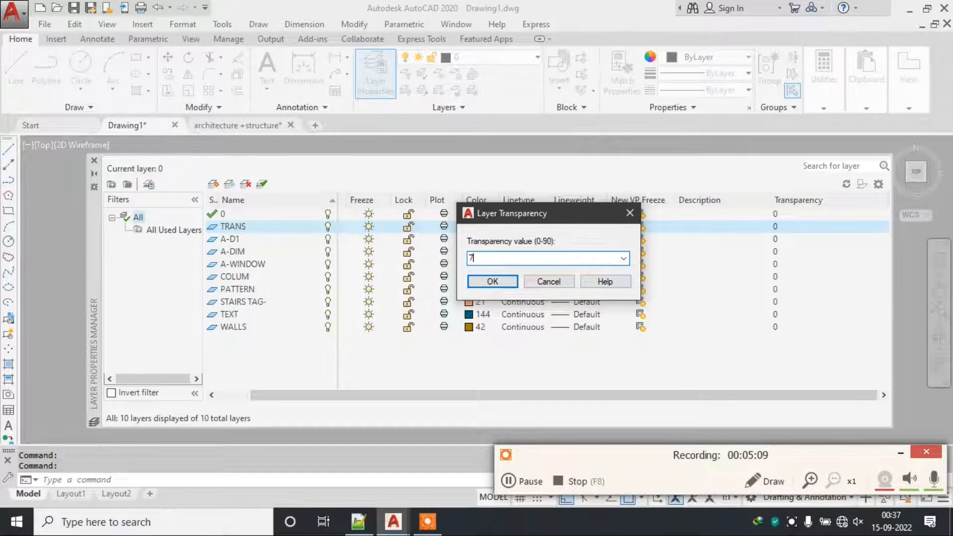
type("75")
left_click(493, 281)
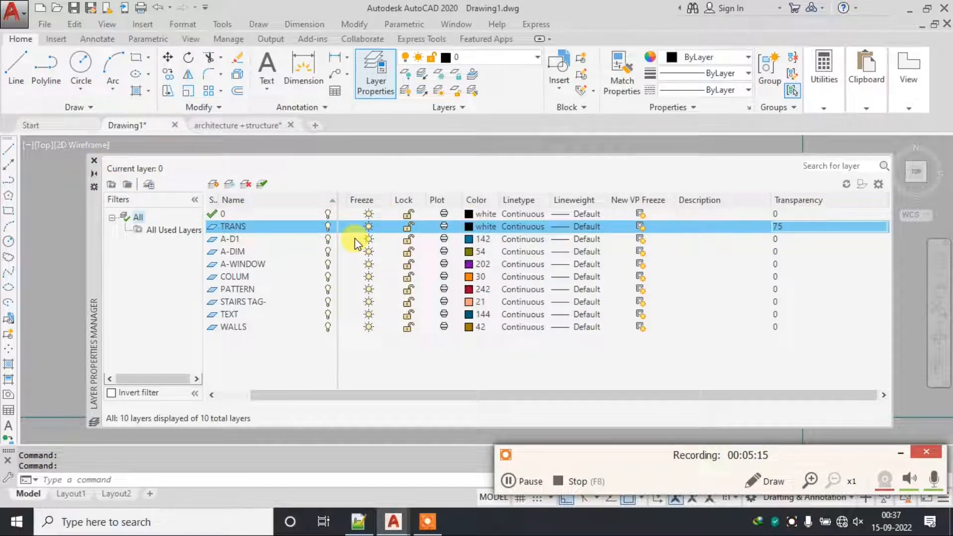
left_click(92, 160)
Review the layers available to be made current in Drawing1, leaving the selection at layer 0.
scroll(446, 249, "up", 4)
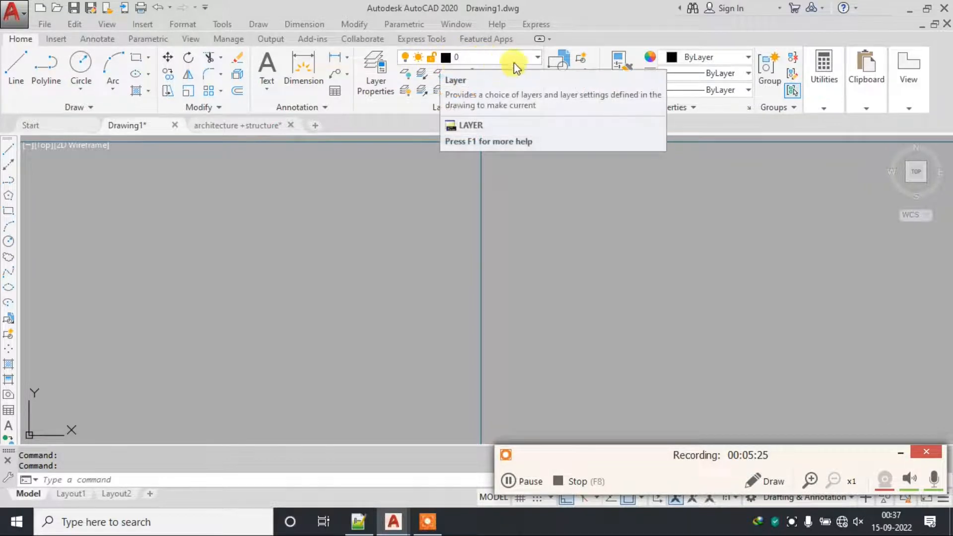
left_click(536, 59)
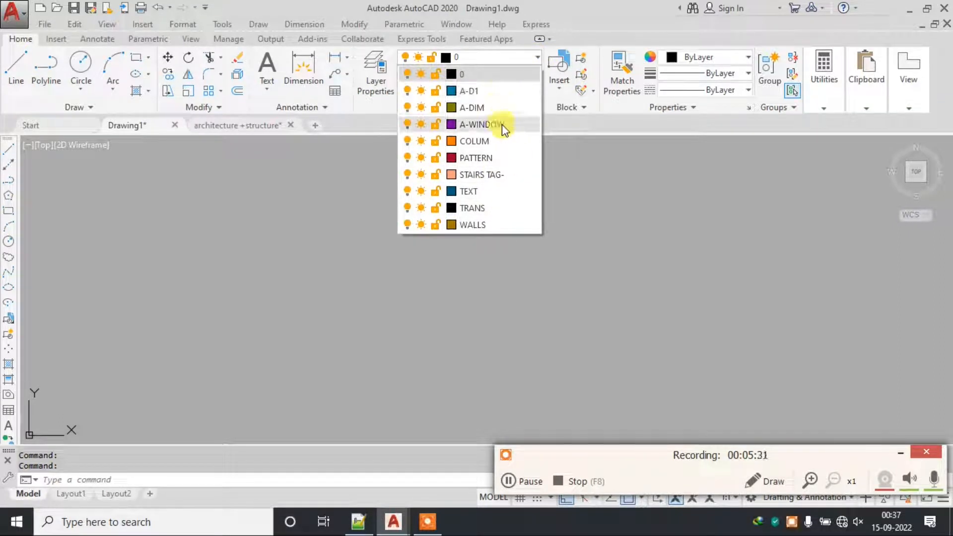
left_click(329, 163)
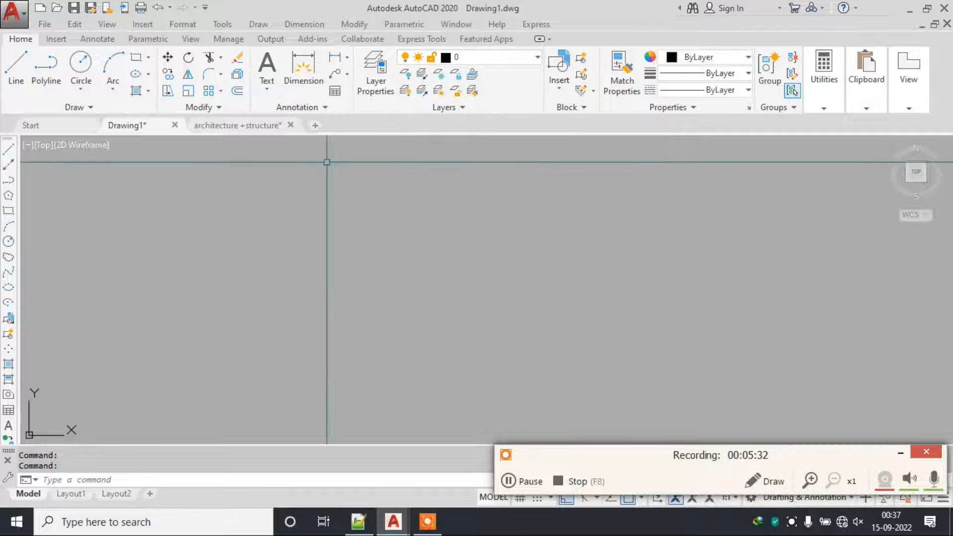
Switch to the architecture +structure drawing and scroll through its list of layers beside the floor plan.
left_click(259, 128)
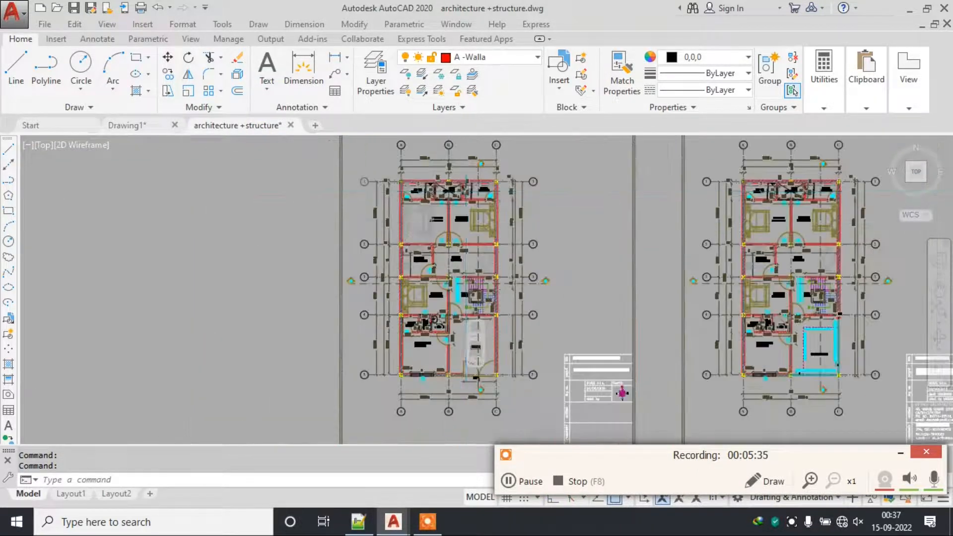
scroll(422, 159, "up", 8)
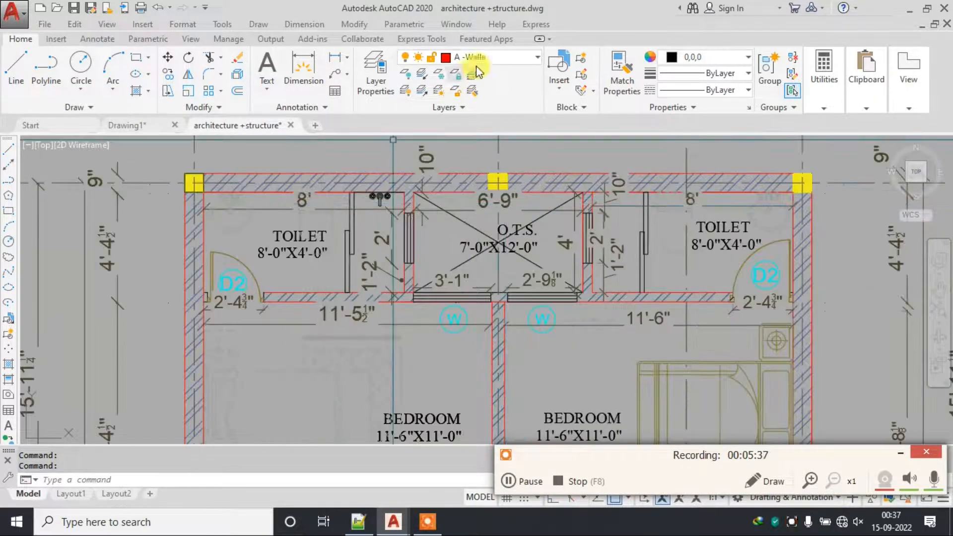
left_click(507, 57)
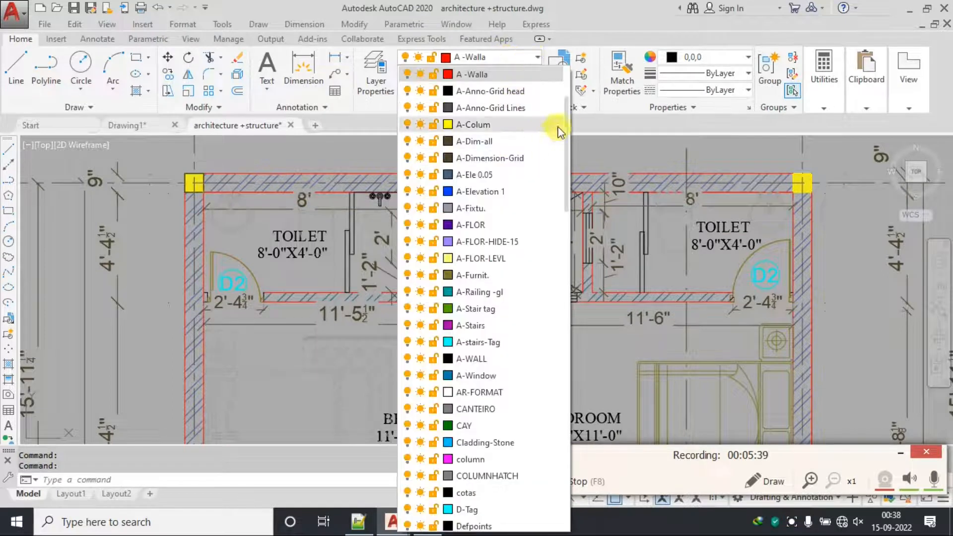
left_click_drag(567, 131, 581, 184)
left_click(293, 141)
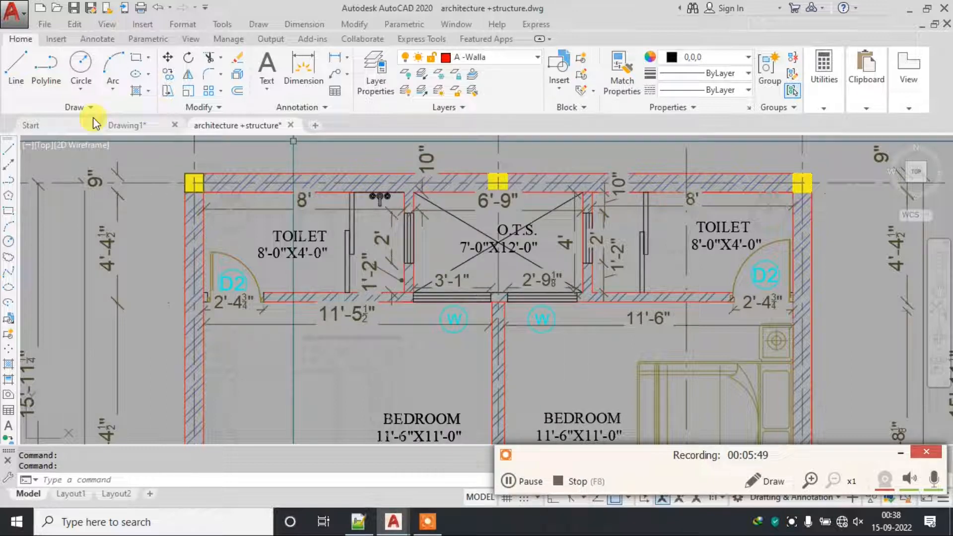
Return to Drawing1 and review its available layers for comparison.
left_click(139, 124)
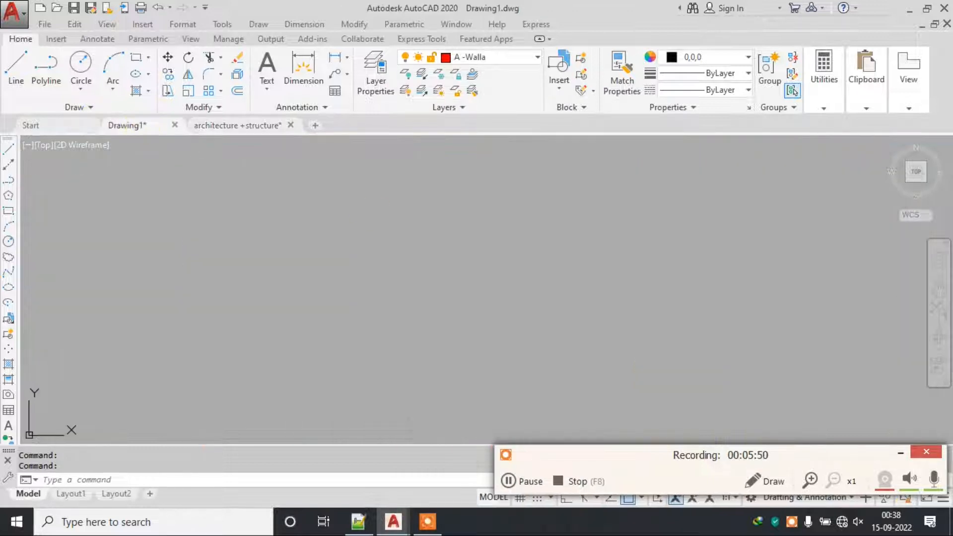
left_click(509, 58)
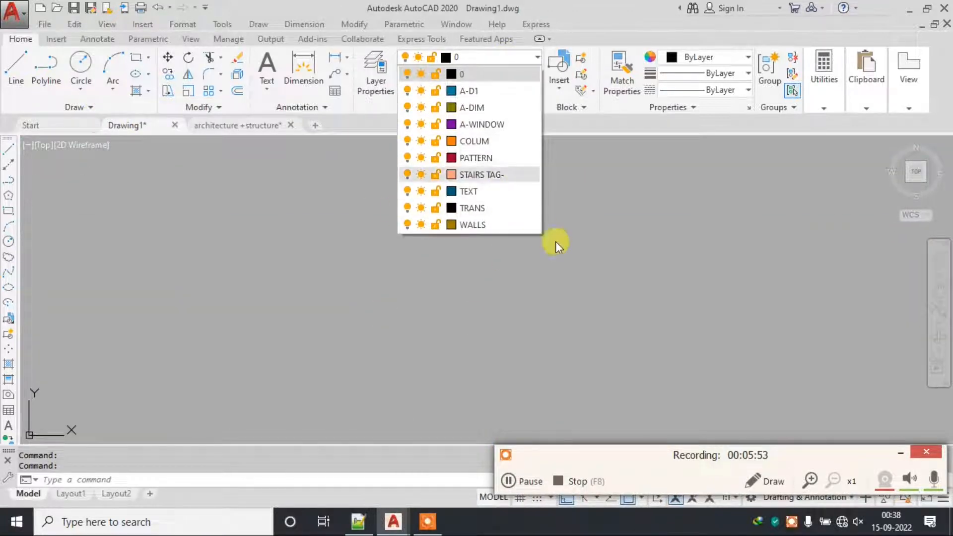
left_click(591, 306)
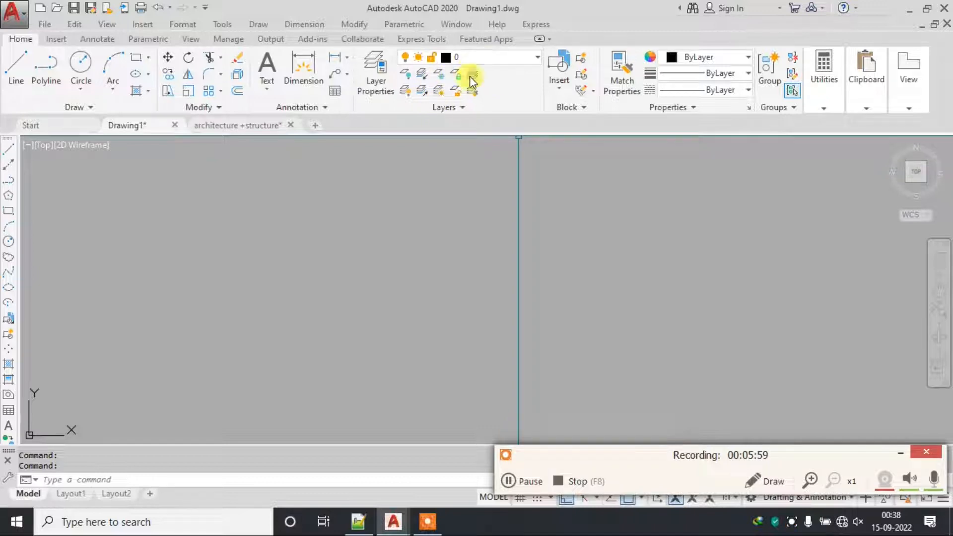
Make the WALLS layer current and accept the drawing units as Architectural length with an Inches insertion scale.
left_click(512, 60)
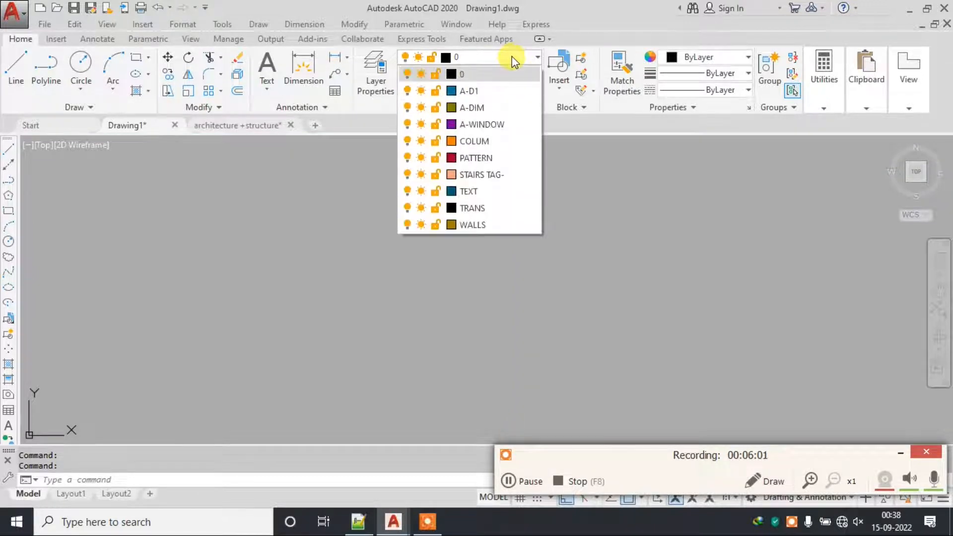
left_click(475, 224)
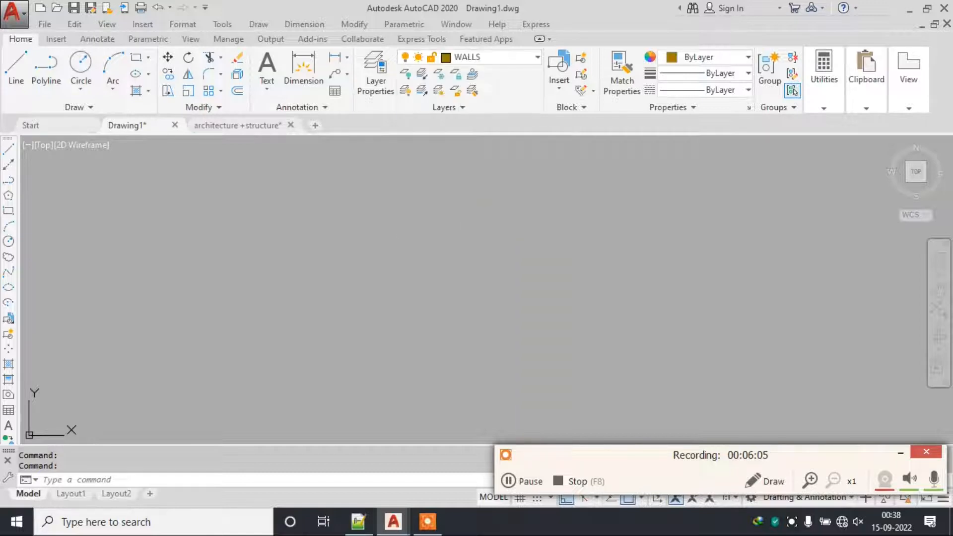
type("UN")
key("Return")
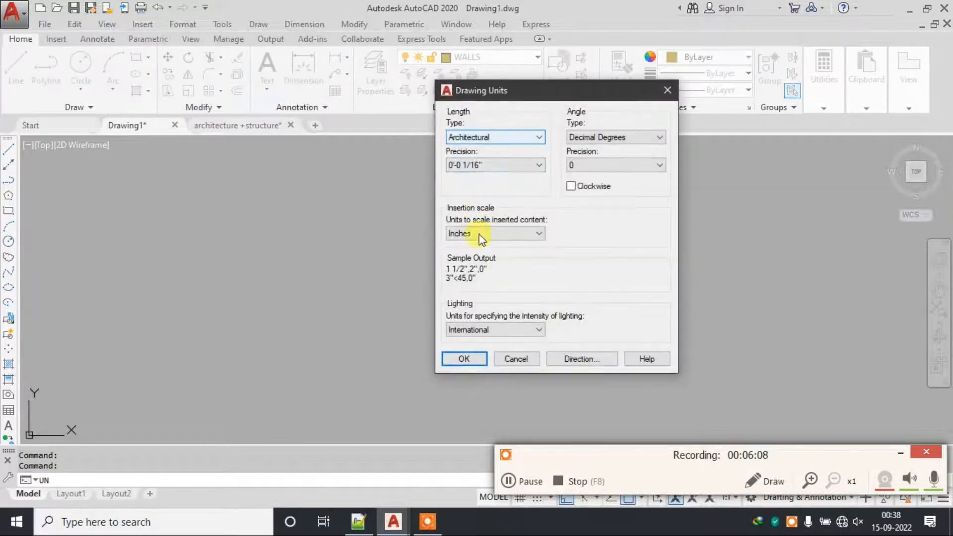
left_click(464, 358)
Draw a 20' by 20' rectangle on the WALLS layer as the outline of the first room.
type("REC")
key("Return")
left_click(419, 229)
type("D")
key("Return")
type("20'")
key("Return")
type("20'")
key("Return")
left_click(527, 341)
scroll(466, 272, "down", 5)
middle_click_drag(466, 272, 361, 222)
key("Escape")
Offset the rectangle 9" inward to form the wall thickness.
type("O")
key("Return")
type("9\"")
key("Return")
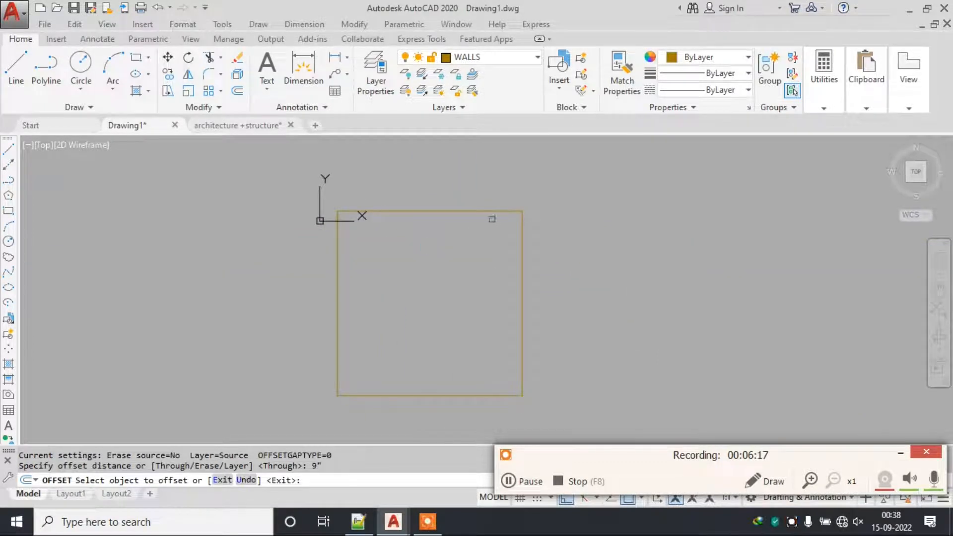
left_click(477, 213)
left_click(470, 268)
key("Escape")
key("Escape")
Explode both wall rectangles into separate lines.
type("X")
key("Return")
left_click(537, 253)
left_click(365, 339)
key("Return")
middle_click_drag(390, 337, 314, 290)
Draw connected wall lines from the room's right wall midpoint outward, down and back to its bottom wall to outline a second room.
type("L")
key("Return")
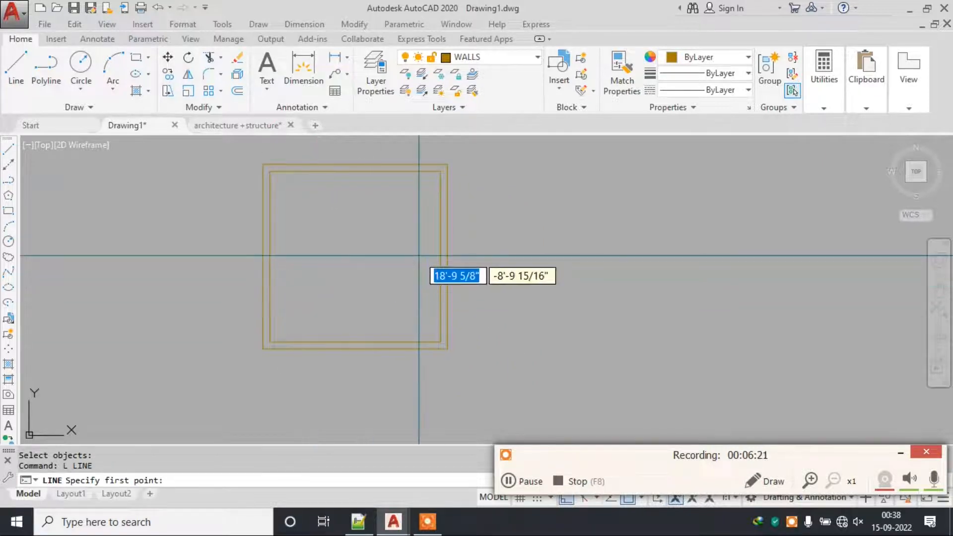
left_click(447, 257)
middle_click_drag(491, 329, 464, 284)
scroll(446, 244, "down", 2)
left_click(518, 226)
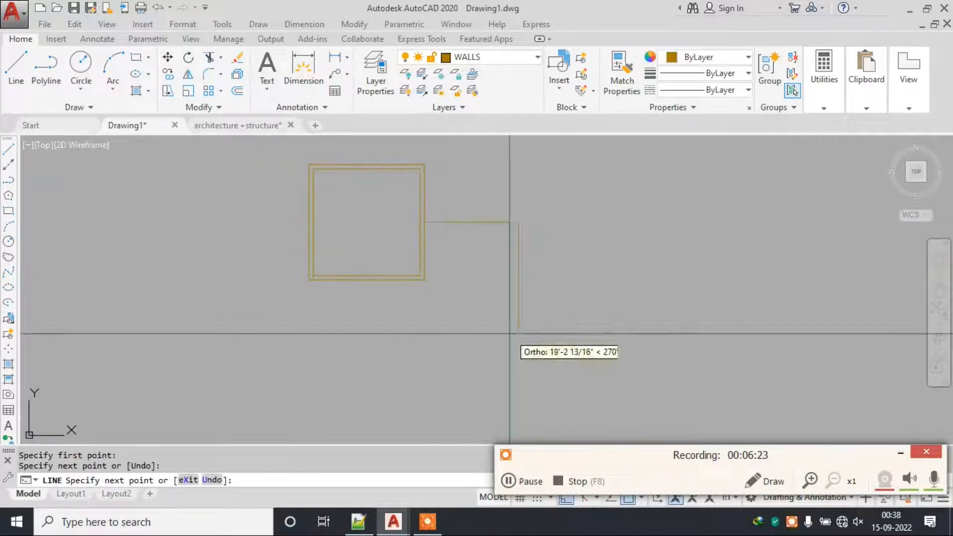
left_click(519, 333)
left_click(381, 334)
left_click(377, 279)
key("Escape")
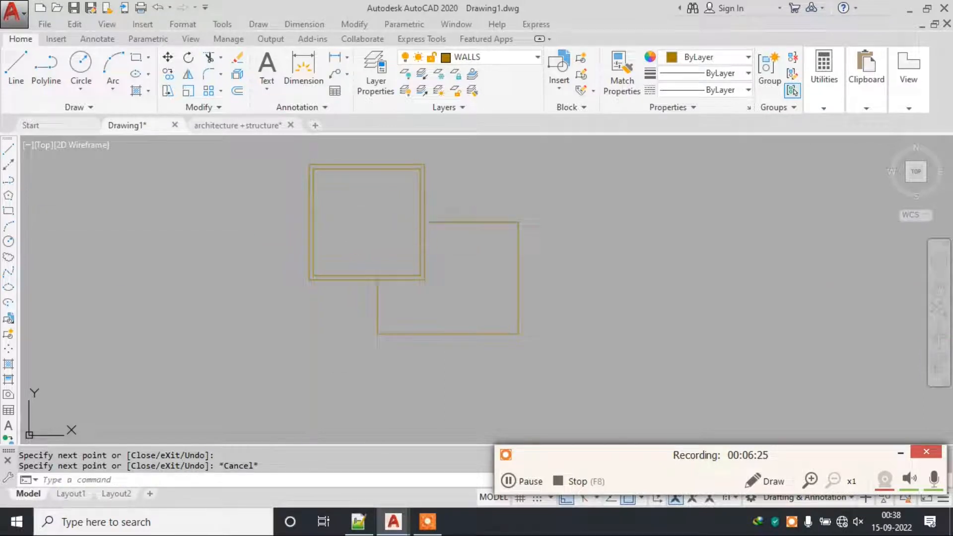
Draw connected wall lines from the room's left wall midpoint around a stepped left room, ending on the right room's side wall.
key("space")
left_click(308, 222)
left_click(237, 222)
left_click(237, 340)
left_click(329, 340)
left_click(329, 308)
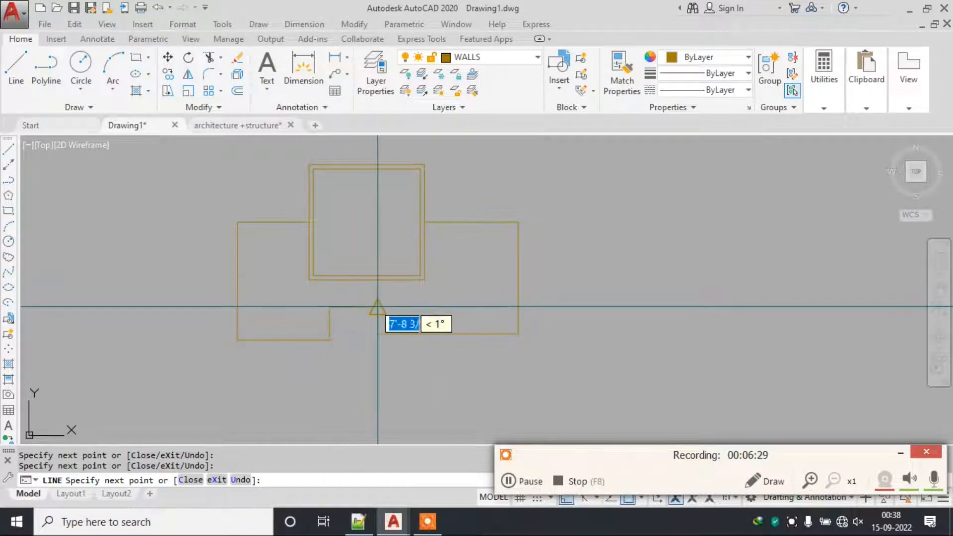
left_click(378, 307)
key("Escape")
Offset the left room's top, left and bottom wall lines 9" inward.
type("o")
key("space")
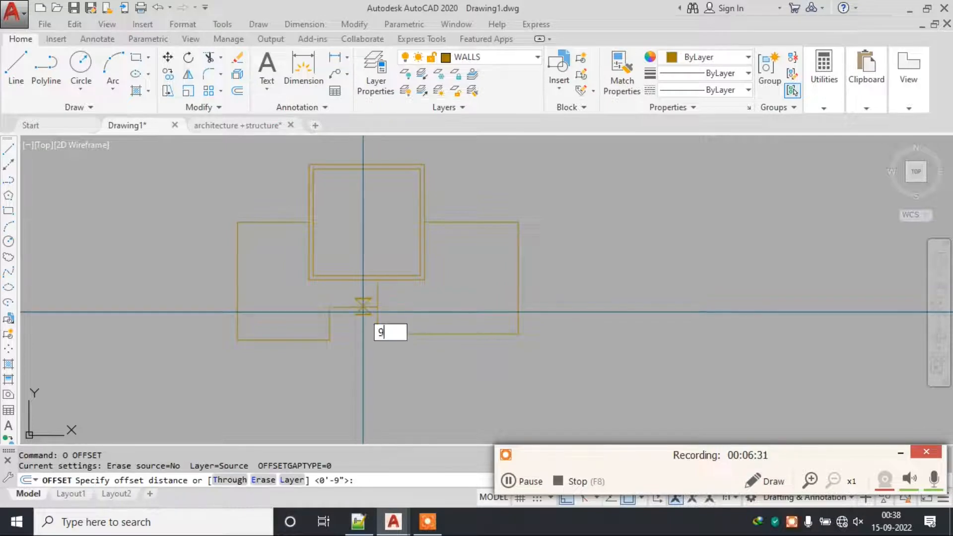
type("9")
key("Return")
left_click(276, 222)
left_click(241, 291)
left_click(300, 339)
left_click(300, 311)
Offset the step lines of the left room and all wall lines of the right room inward by the same distance.
scroll(325, 311, "up", 2)
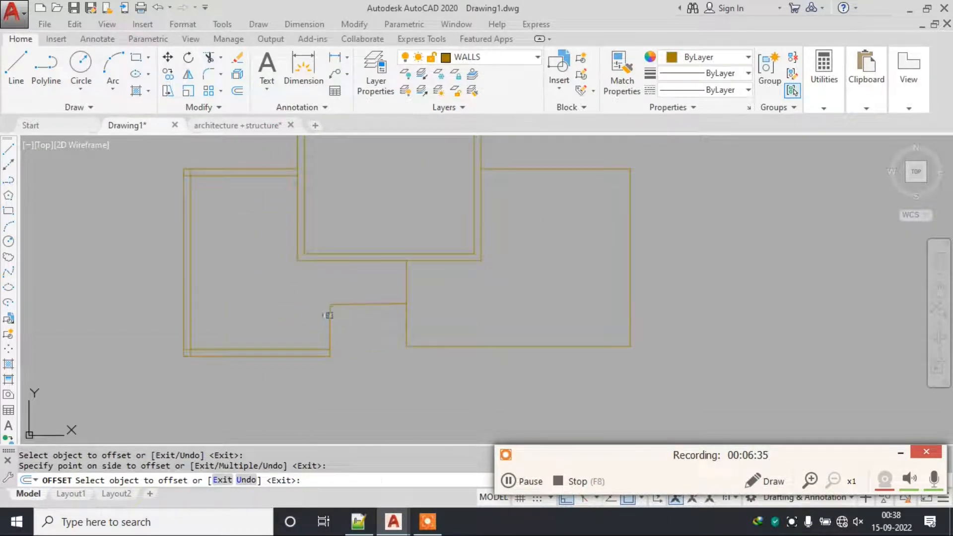
left_click(353, 305)
left_click(414, 284)
left_click(405, 286)
left_click(422, 292)
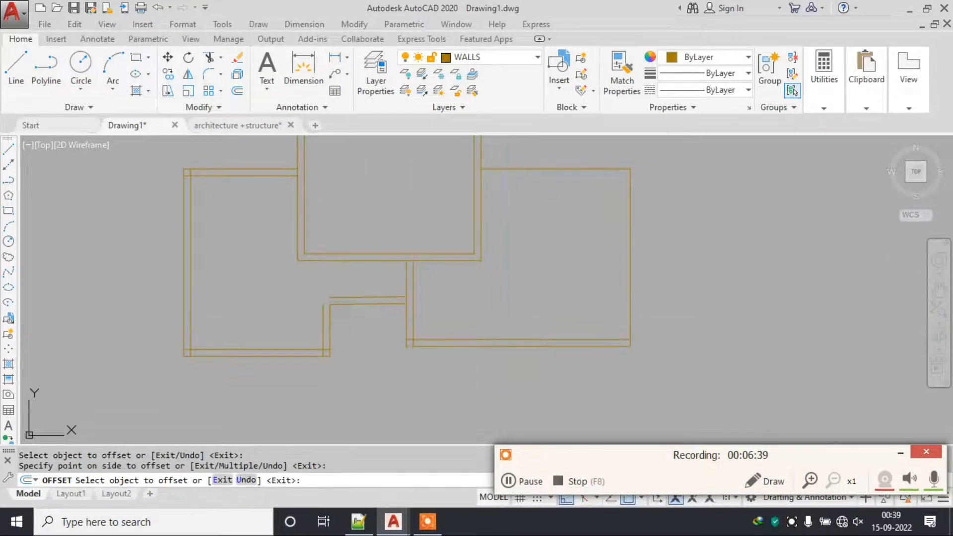
key("Escape")
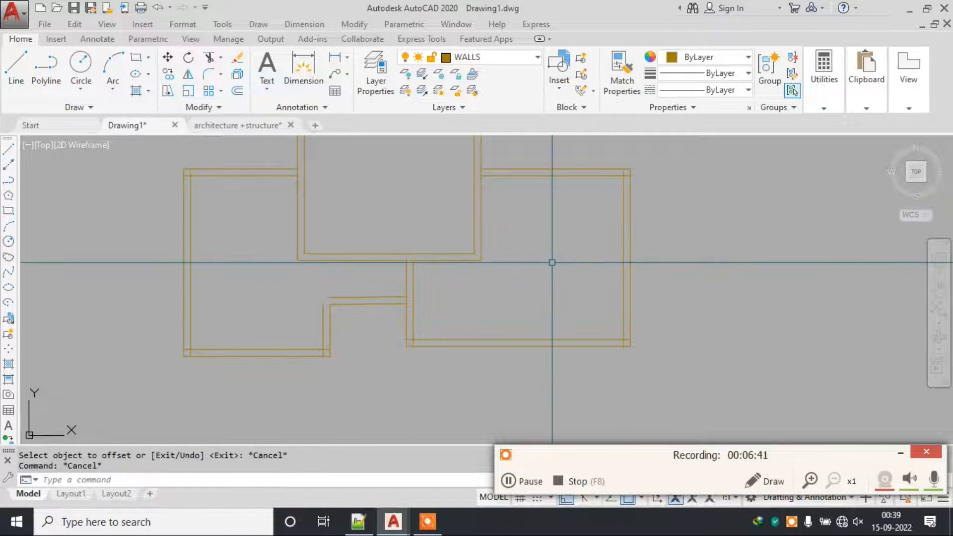
Fillet the offset lines at the left room's step so they meet in a clean corner.
type("F")
key("Return")
scroll(325, 298, "up", 3)
scroll(306, 308, "down", 5)
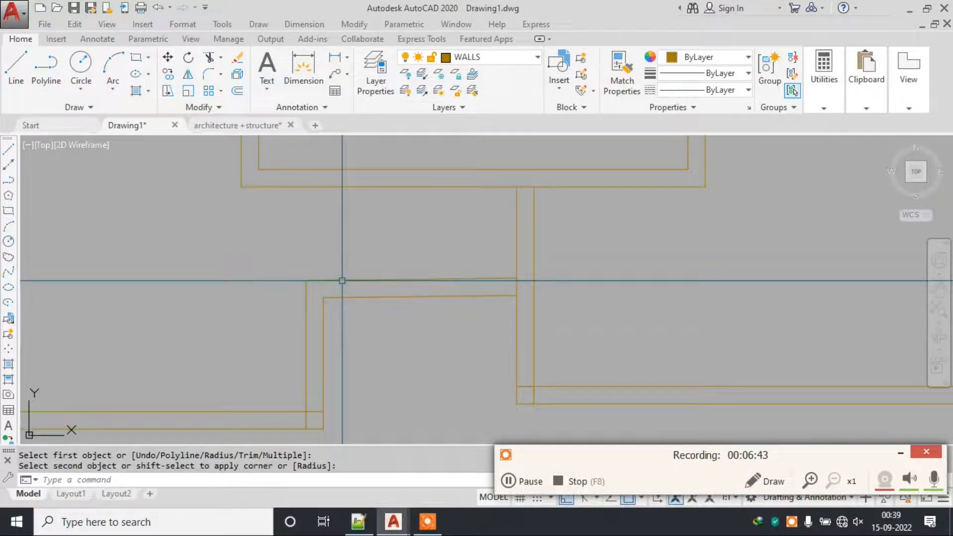
key("Escape")
scroll(382, 302, "up", 2)
middle_click_drag(346, 254, 440, 256)
Trim the overlapping inner wall line ends at the corners of the left and right rooms.
type("tr")
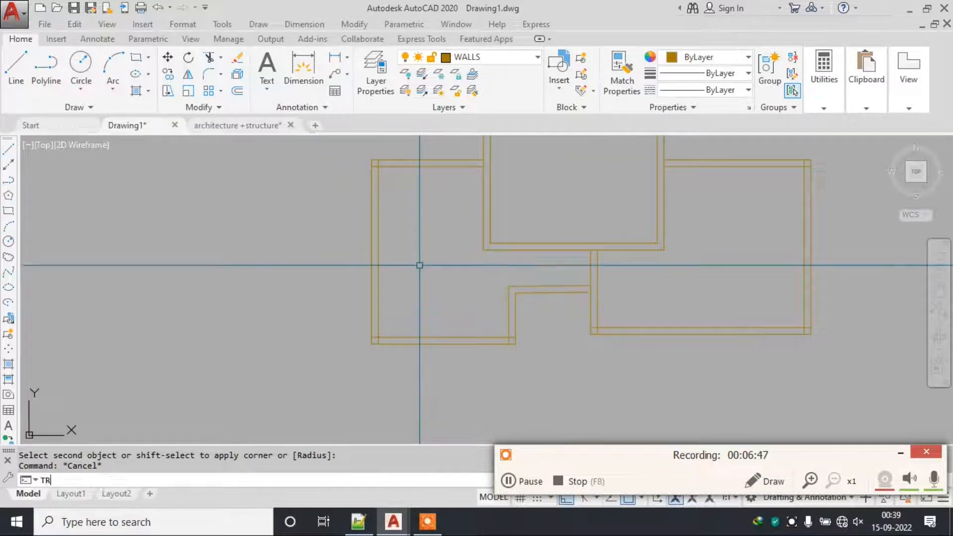
key("Return")
scroll(389, 174, "up", 6)
left_click(346, 196)
scroll(374, 215, "down", 6)
scroll(366, 265, "up", 5)
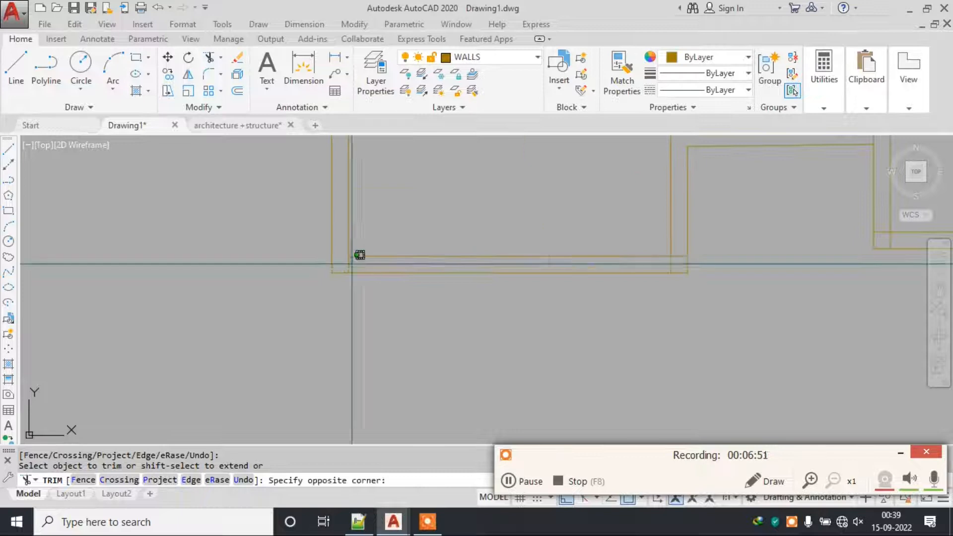
scroll(329, 266, "up", 2)
scroll(644, 262, "up", 4)
middle_click_drag(868, 249, 608, 276)
left_click(644, 262)
left_click(603, 287)
scroll(550, 285, "down", 8)
scroll(609, 280, "up", 6)
left_click(608, 277)
left_click(602, 244)
scroll(645, 277, "down", 6)
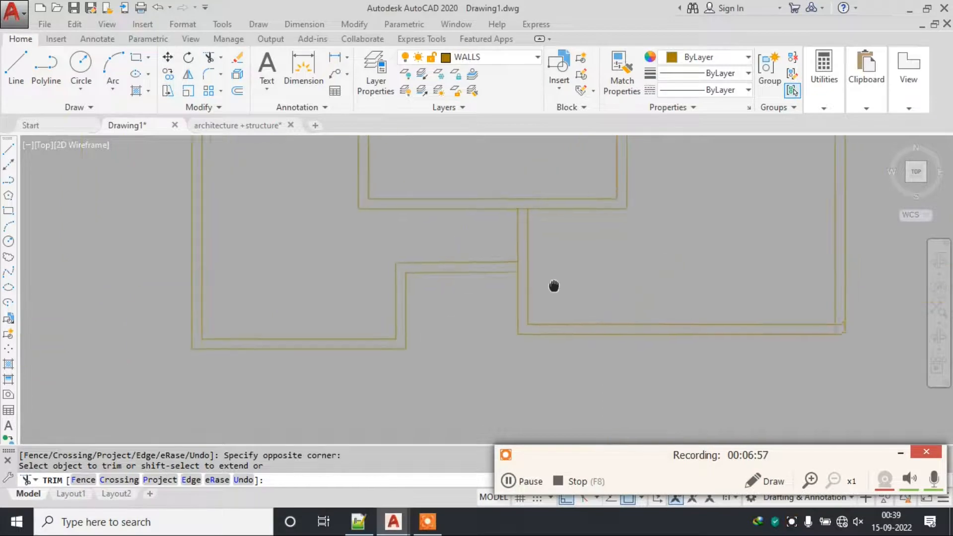
key("Escape")
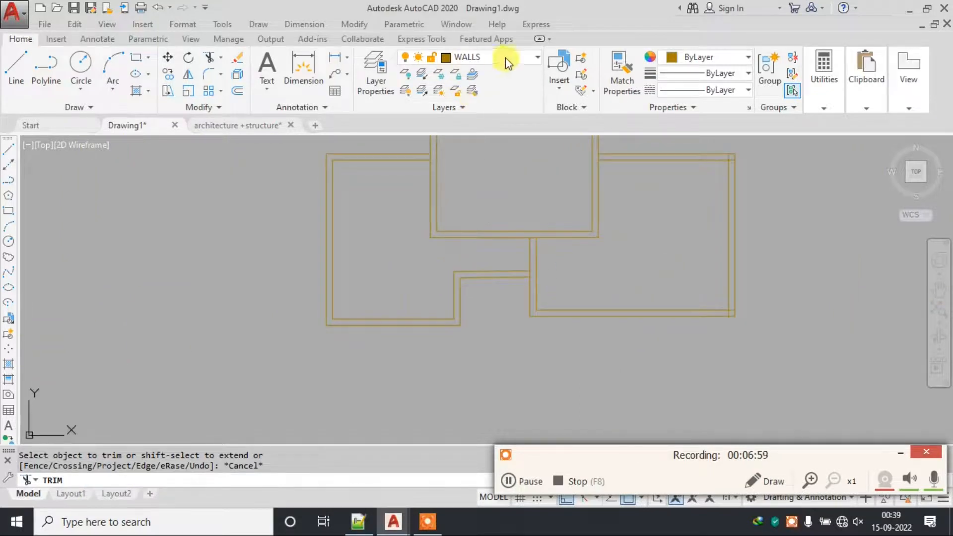
Make the A-D1 layer current and draw a short line across the left room's bottom wall for the door jamb.
left_click(482, 57)
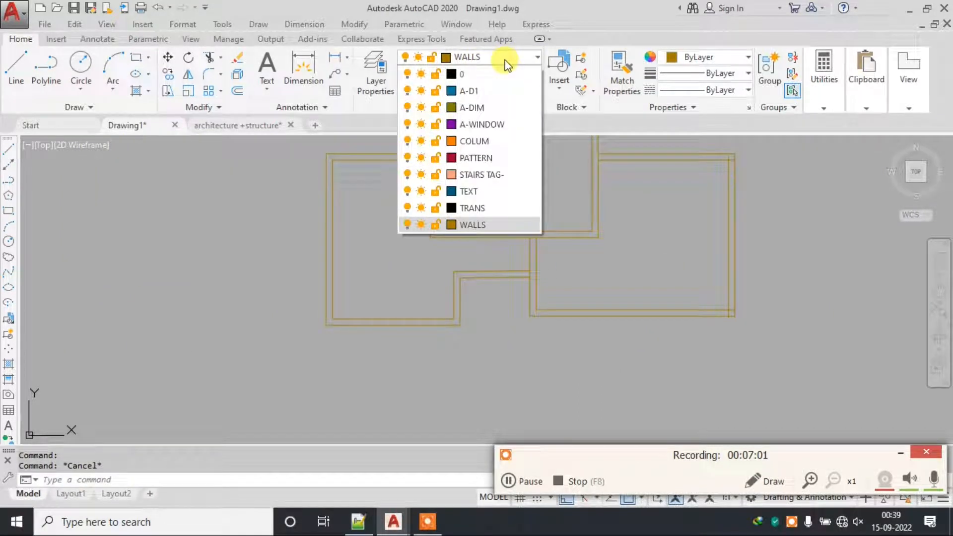
left_click(487, 92)
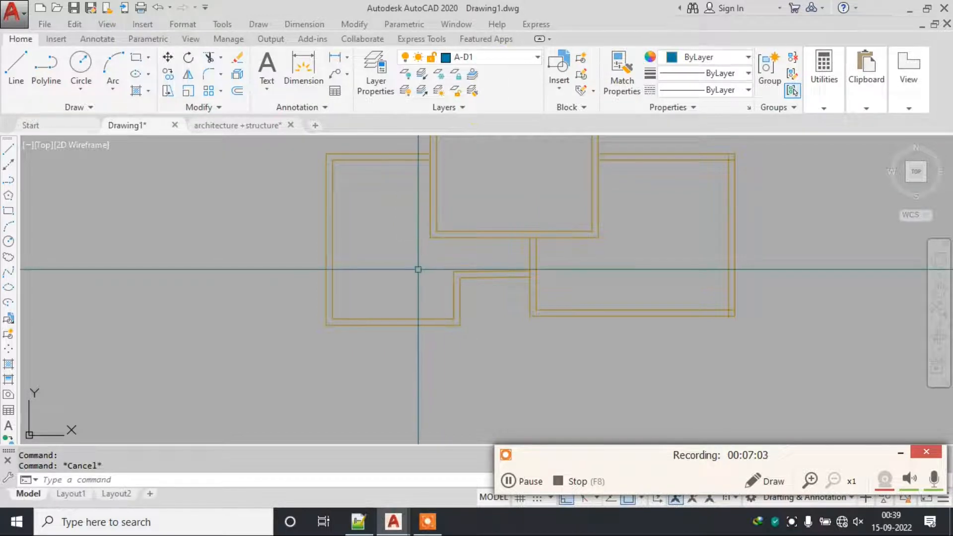
scroll(400, 273, "up", 4)
type("l")
key("Return")
left_click(396, 231)
left_click(396, 255)
key("Escape")
Draw a circle of 3' radius centred where the jamb line meets the inner wall face.
type("c")
key("Return")
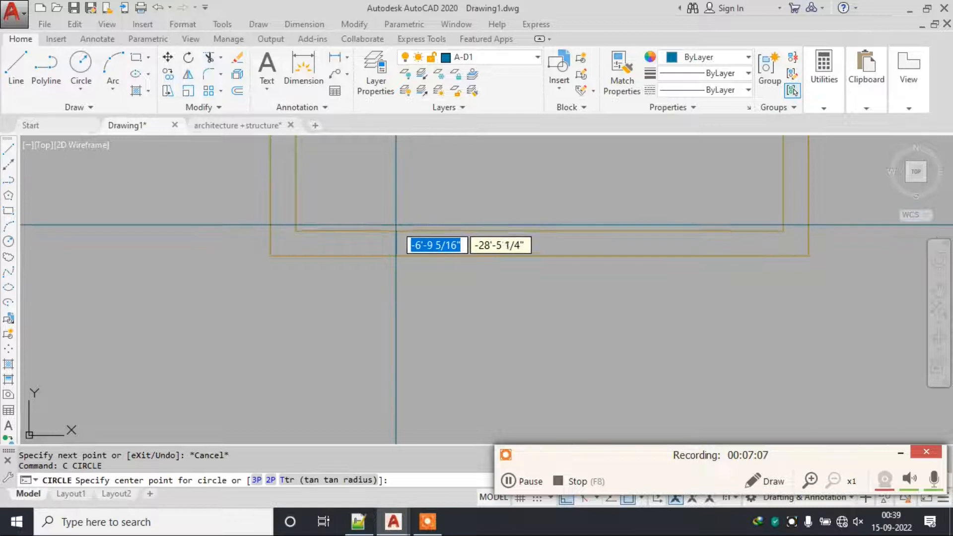
left_click(396, 231)
type("3'")
key("Return")
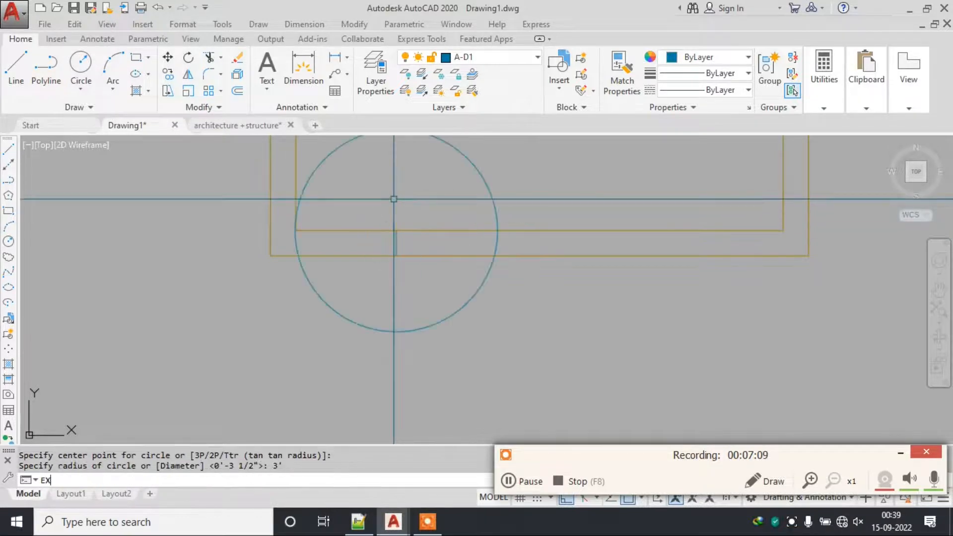
Extend the jamb line up to the top of the circle to form the door leaf.
type("EX")
key("Return")
left_click(395, 233)
middle_click_drag(429, 195, 427, 220)
key("Return")
key("Return")
left_click(434, 204)
left_click(432, 353)
key("Escape")
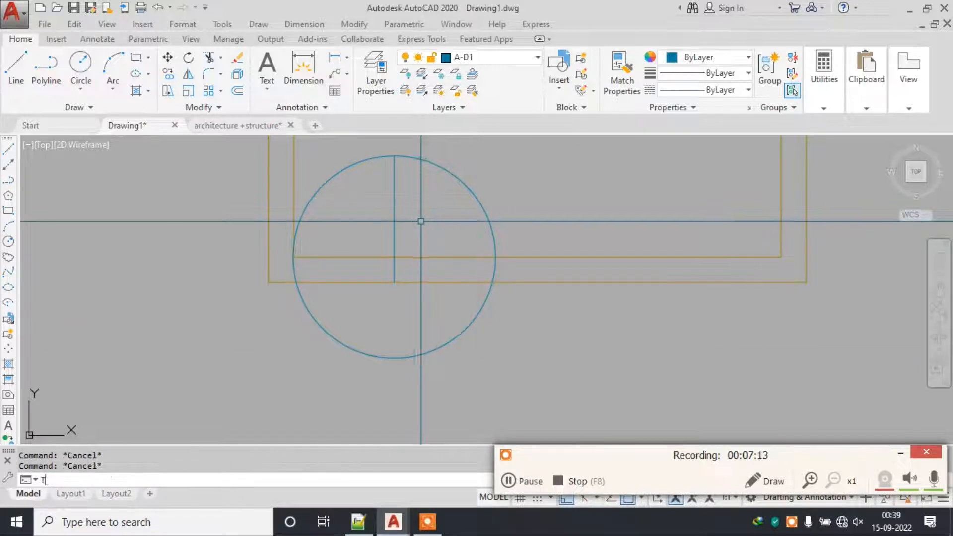
Trim the circle and the wall lines to a door swing and opening, and erase the leftover arc left of the leaf.
left_click(436, 352)
left_click(324, 166)
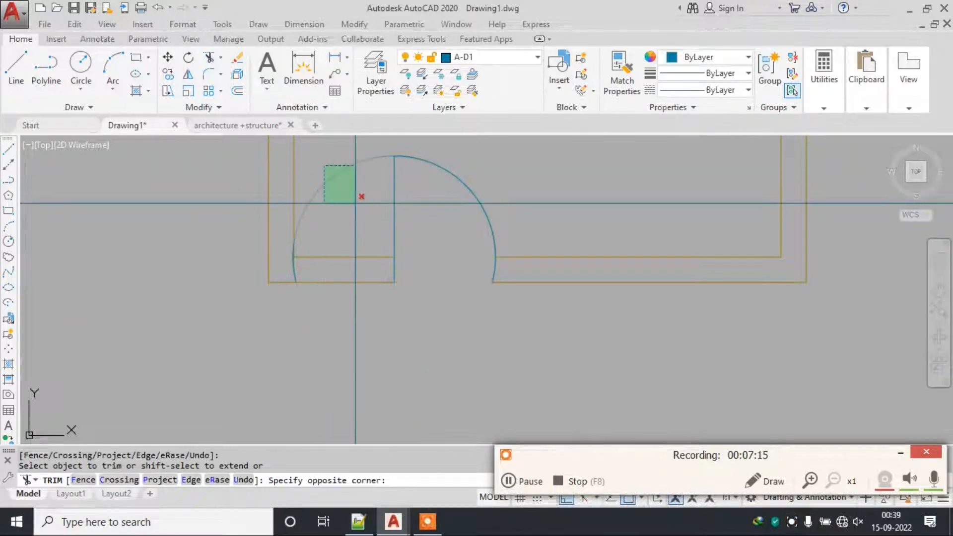
left_click(355, 203)
key("Escape")
left_click(274, 199)
left_click(340, 288)
scroll(295, 263, "down", 4)
type("e")
key("Return")
key("Escape")
scroll(417, 263, "up", 4)
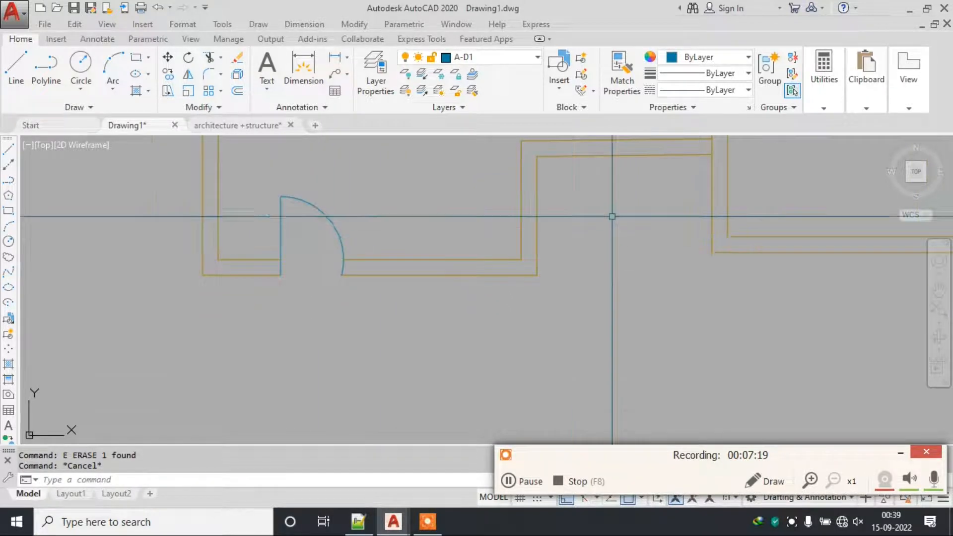
Offset the door leaf line slightly to give the leaf thickness and extend the copy to the swing arc.
scroll(324, 271, "up", 3)
key("Escape")
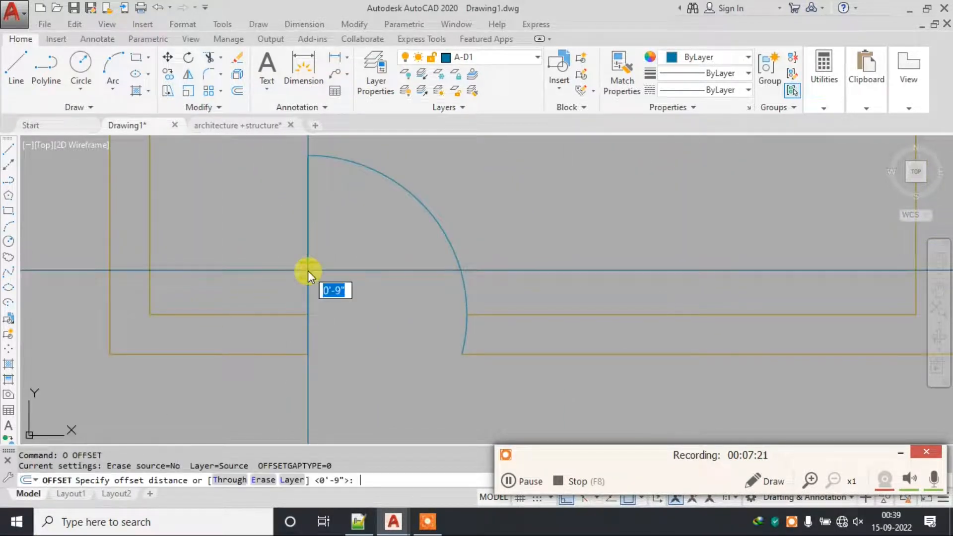
key("Return")
left_click(308, 270)
left_click(304, 228)
key("Escape")
scroll(314, 154, "up", 3)
type("EX")
key("Return")
key("Return")
left_click(323, 195)
key("Escape")
scroll(431, 258, "down", 5)
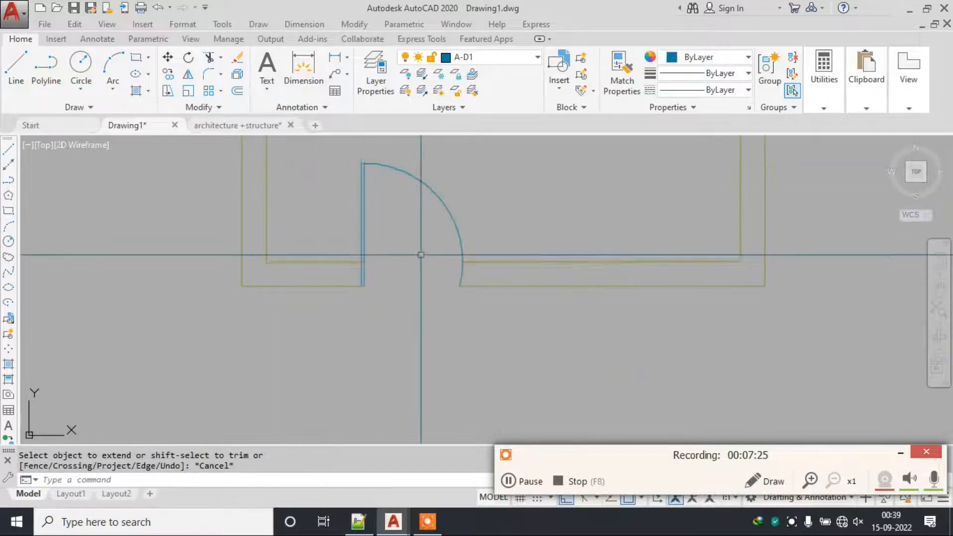
Draw a vertical jamb line on the second room's lower wall, 3' up from the inner face and down to the outer face.
scroll(425, 266, "down", 2)
type("L")
key("Return")
scroll(454, 272, "up", 4)
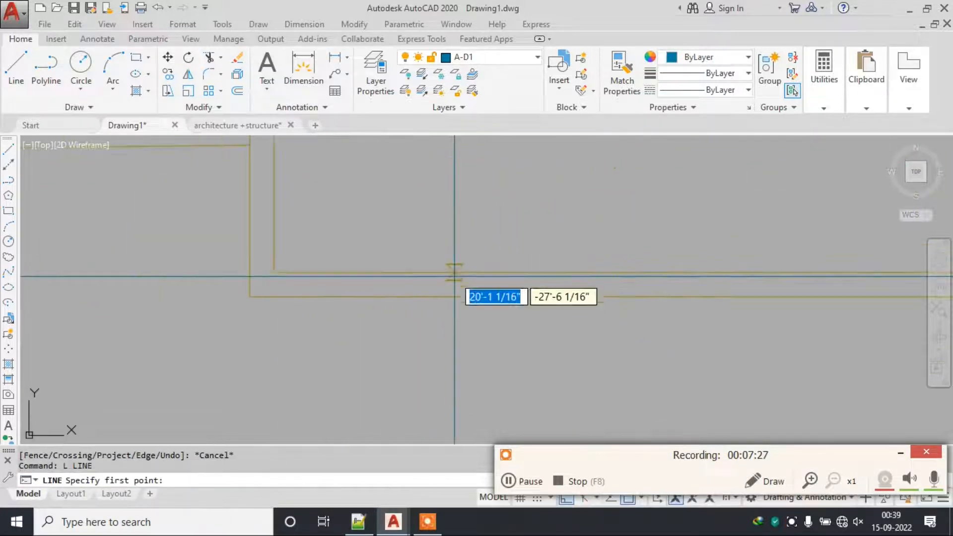
left_click(453, 273)
key("Escape")
key("Return")
left_click(454, 273)
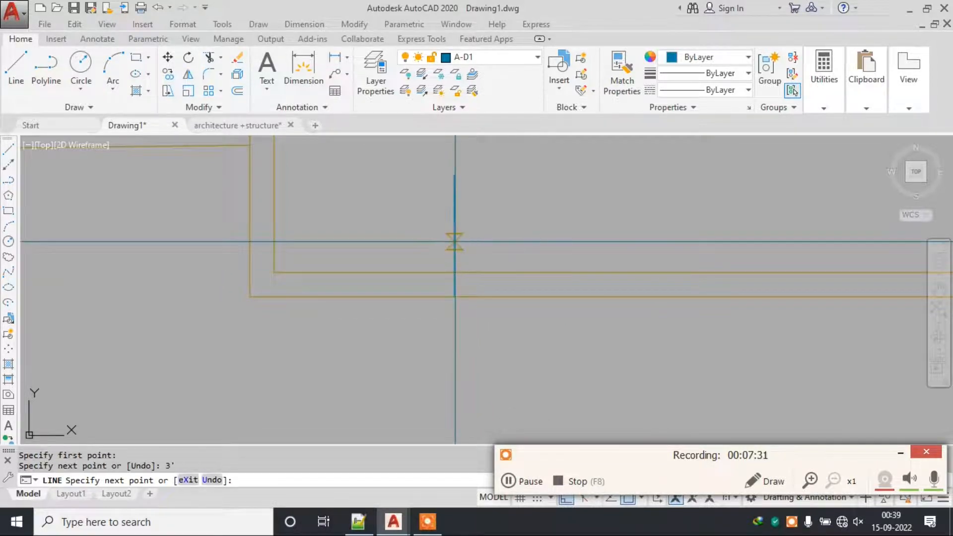
key("Return")
key("Return")
Draw a circle of 3' radius centred on the jamb line near the inner wall face and extend the line up to it.
key("Escape")
type("c")
key("Return")
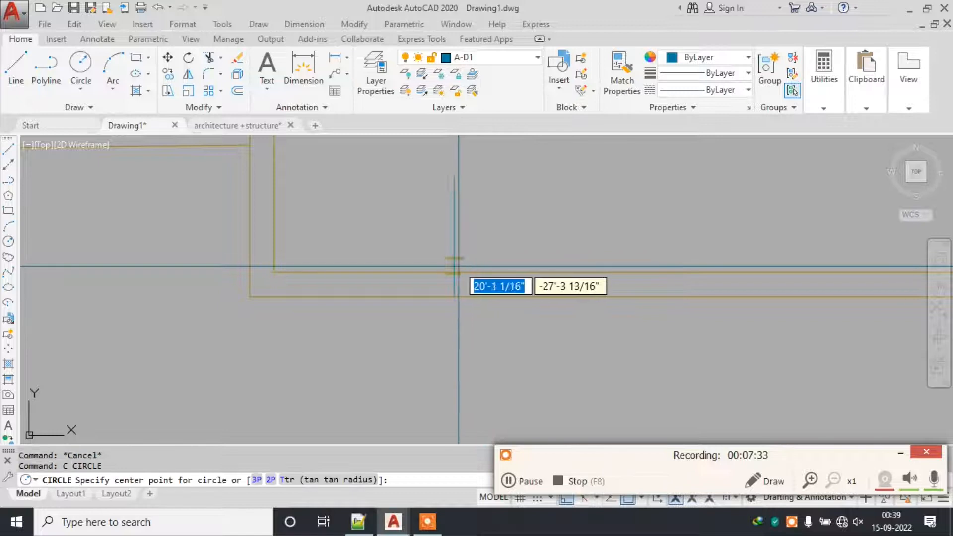
left_click(453, 266)
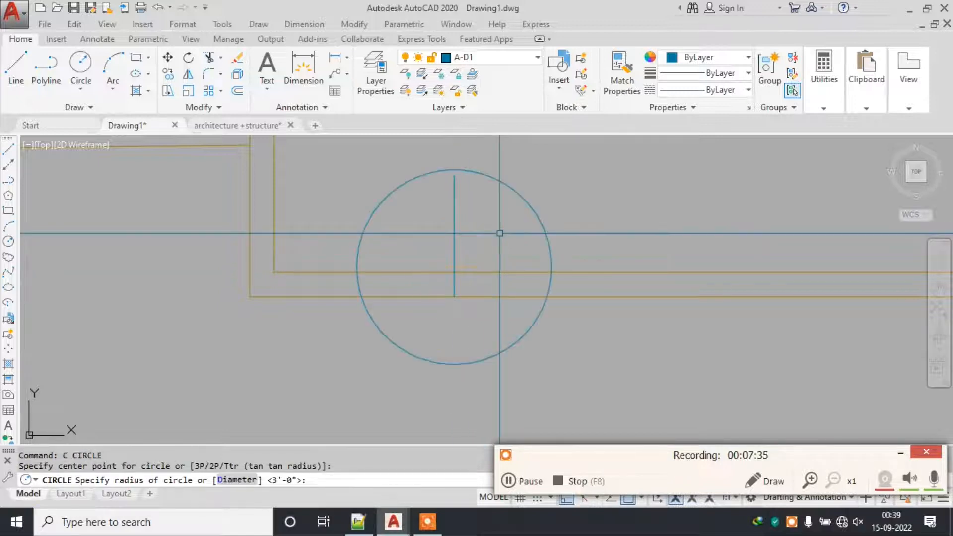
type("ex")
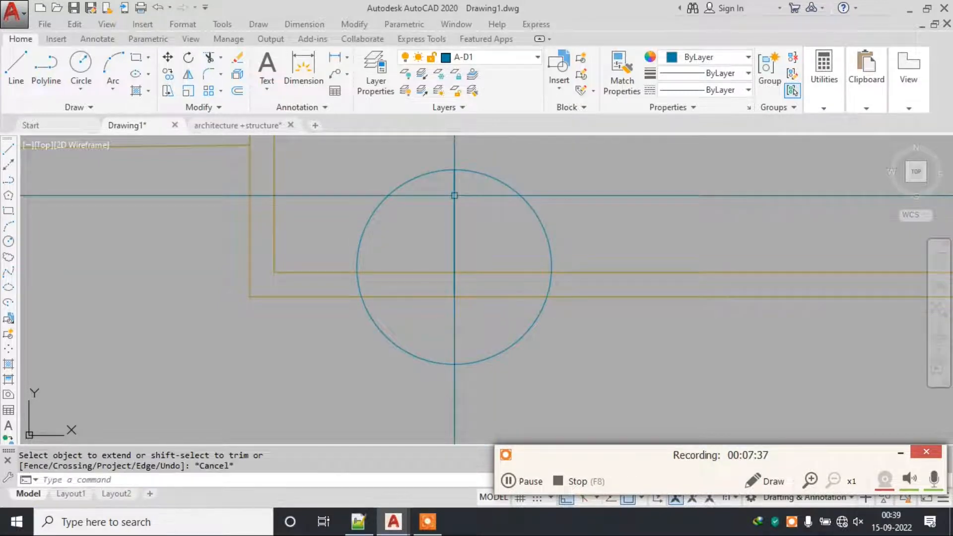
Trim the circle and wall lines to form the second door's opening, and erase the leftover arc left of the leaf.
key("Return")
key("Return")
left_click(510, 238)
left_click(520, 328)
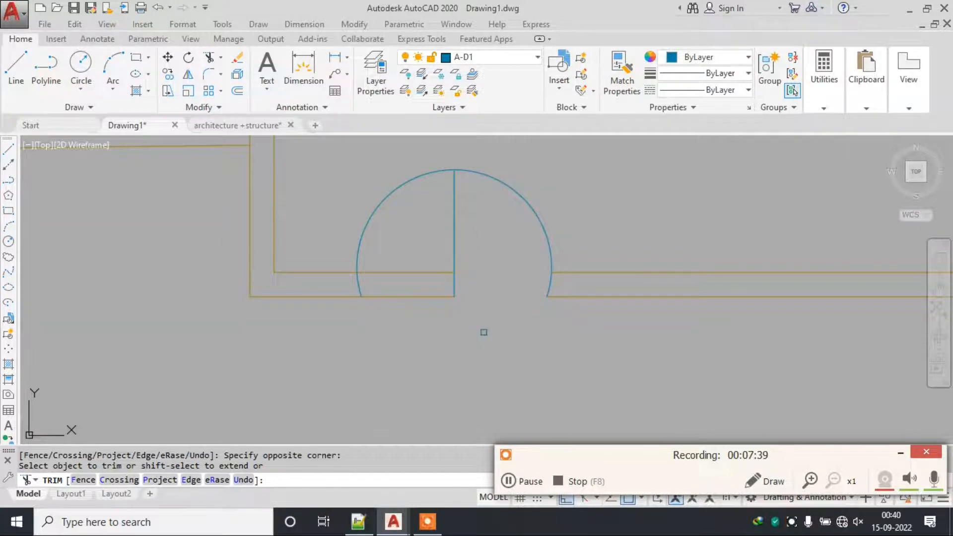
key("Escape")
left_click(328, 228)
left_click(432, 357)
type("e")
key("Return")
Offset the second door's leaf line 1" to the left to give the leaf thickness.
scroll(460, 313, "down", 4)
mouse_move(501, 280)
middle_mouse_down()
mouse_move(605, 309)
mouse_move(498, 266)
middle_mouse_up()
scroll(600, 311, "down", 2)
scroll(540, 316, "up", 4)
scroll(539, 316, "up", 2)
key("Escape")
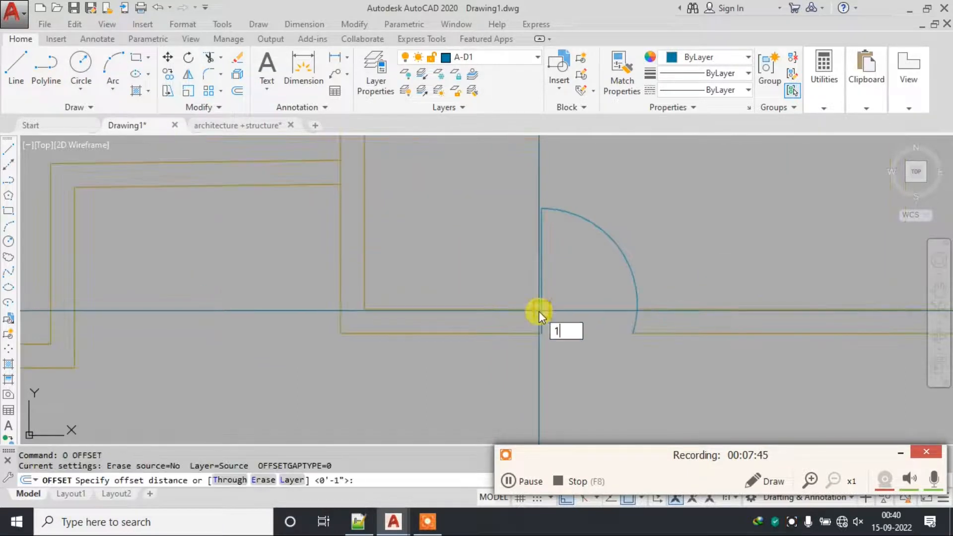
left_click(541, 284)
left_click(514, 276)
key("Escape")
Extend the offset leaf line to close the top of the second door's leaf.
scroll(562, 188, "up", 4)
type("EX")
left_click(557, 196)
left_click(534, 243)
scroll(534, 243, "down", 5)
key("Escape")
middle_click_drag(469, 254, 527, 278)
Make A-WINDOW the current layer and draw a vertical line across the lower wall beside the first room's door.
left_click(515, 58)
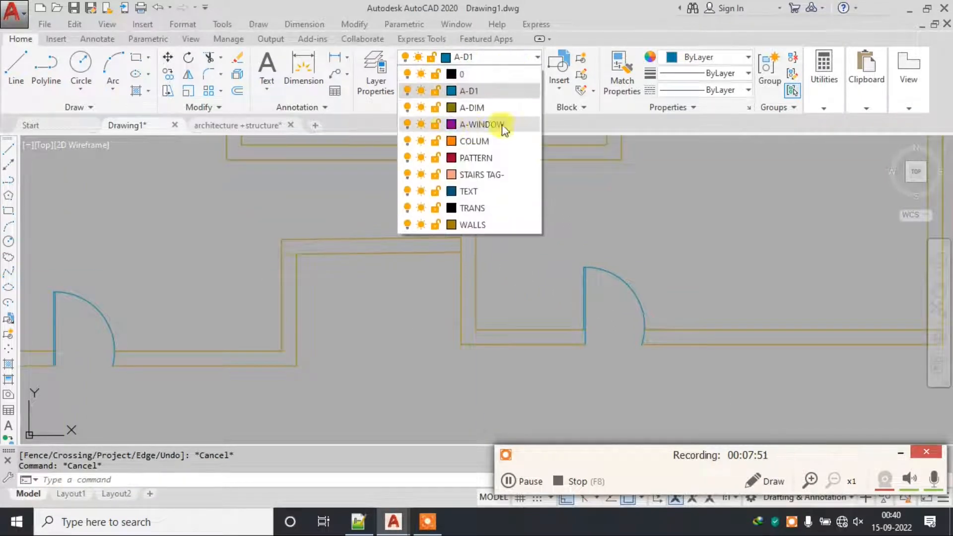
left_click(502, 126)
scroll(485, 238, "down", 4)
scroll(431, 283, "up", 6)
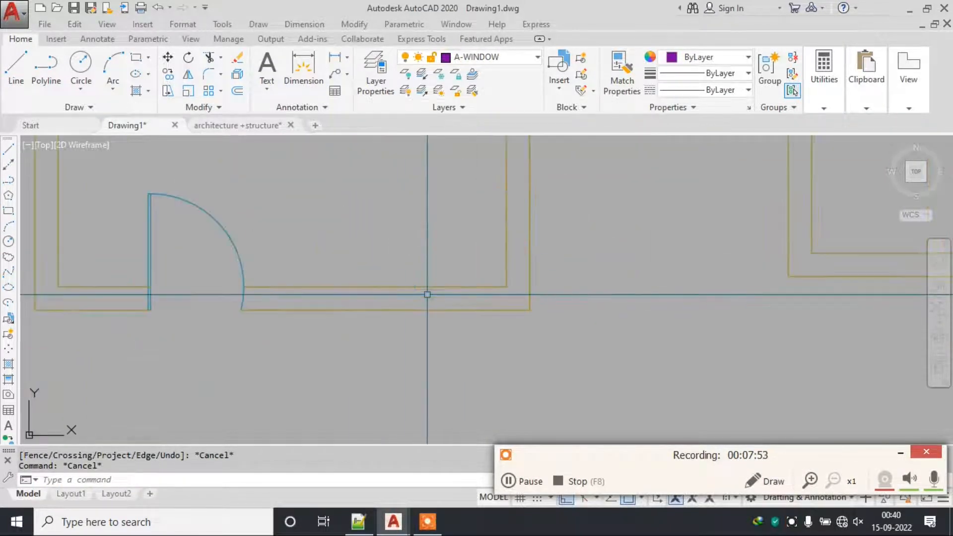
key("Return")
scroll(412, 280, "up", 4)
left_click(445, 316)
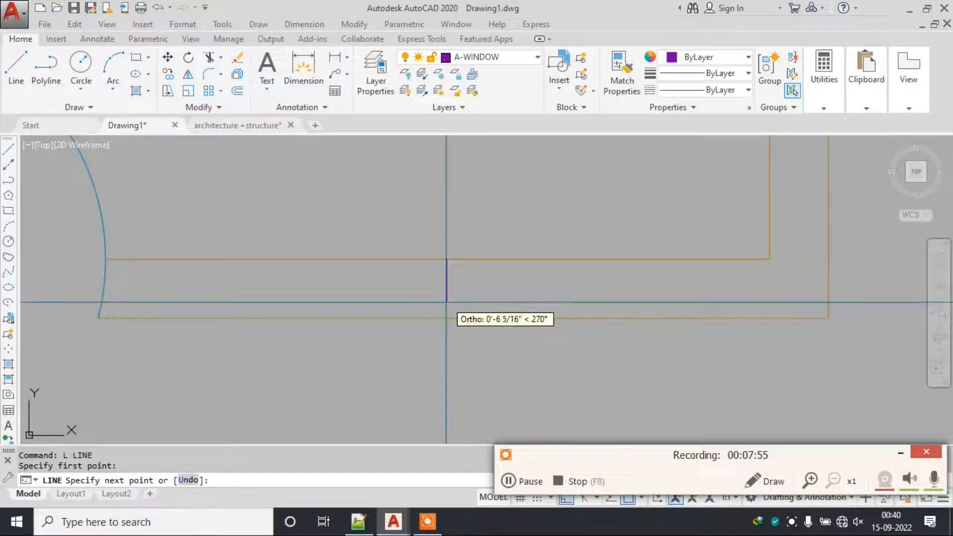
left_click(445, 259)
key("Escape")
key("Escape")
Offset the window line 3' to both sides to mark the window's ends.
type("o")
key("Return")
type("3'")
key("Return")
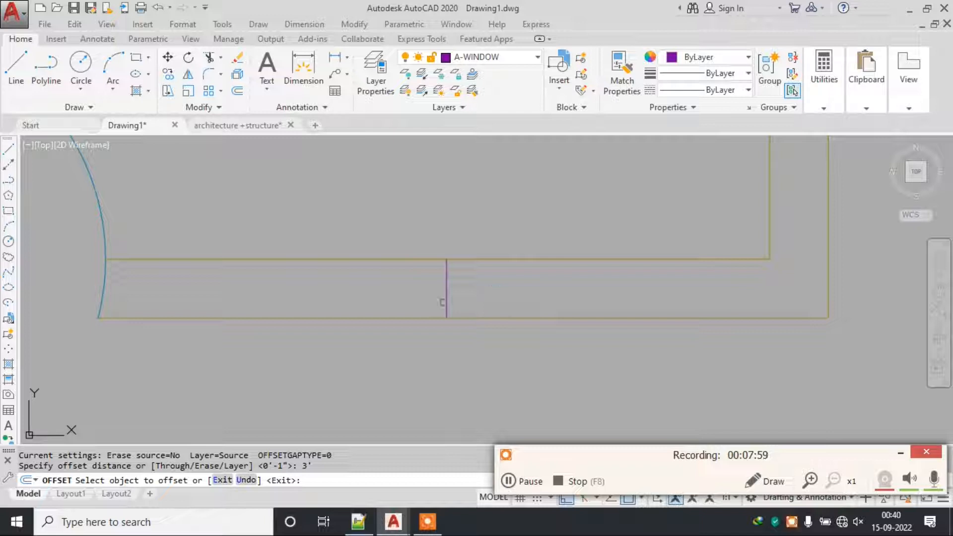
left_click(447, 299)
left_click(436, 304)
left_click(445, 297)
left_click(504, 300)
key("Escape")
Draw a glass line joining the midpoints of the two window end lines and erase the original centre line between them.
type("l")
key("Return")
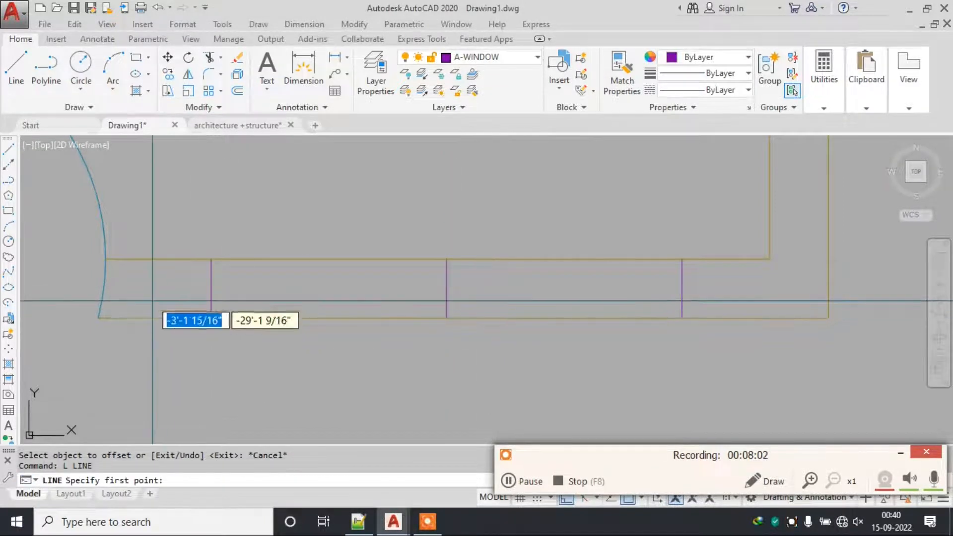
left_click(208, 288)
left_click(681, 288)
key("Escape")
left_click(406, 235)
left_click(464, 330)
scroll(412, 254, "down", 2)
type("e")
key("Return")
Draw a window rectangle about 7'-8" long across the wall thickness, right of the second room's door.
scroll(442, 311, "down", 6)
middle_click_drag(679, 302, 370, 300)
scroll(491, 291, "up", 2)
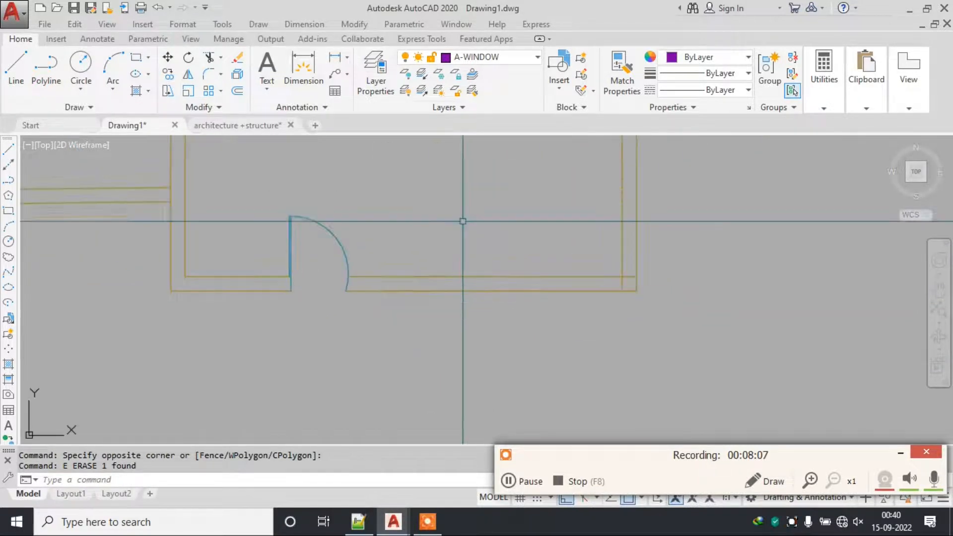
type("rec")
key("Return")
scroll(432, 249, "up", 3)
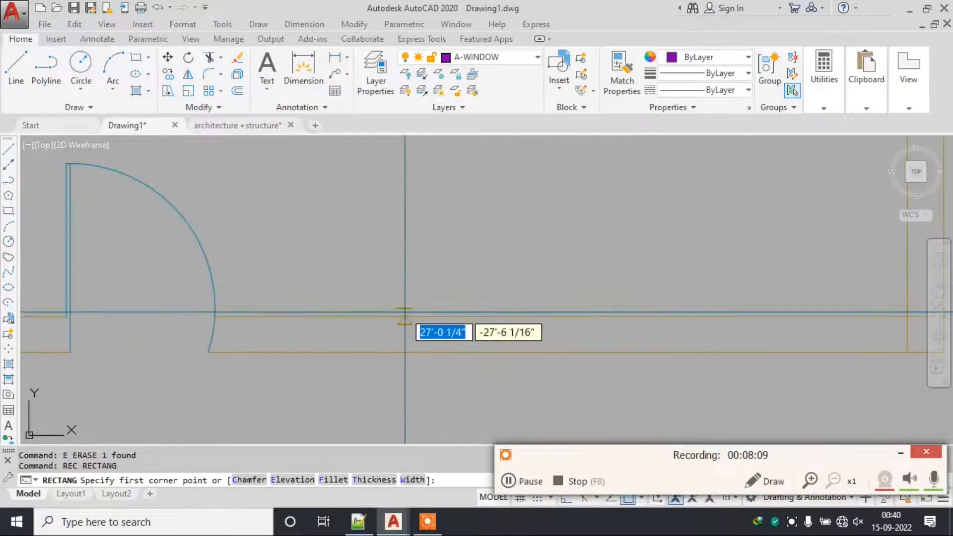
left_click(402, 316)
left_click(770, 352)
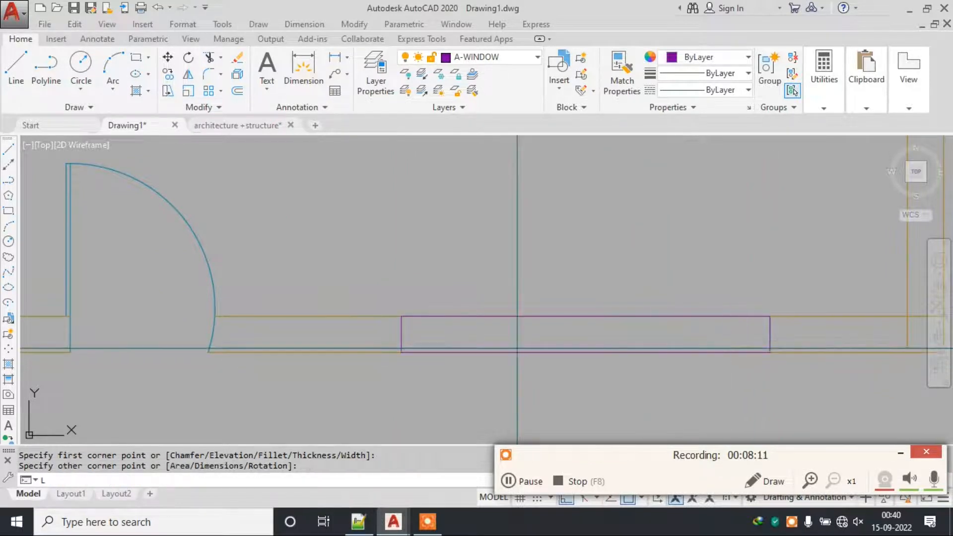
Draw a glass line between the midpoints of the window rectangle's short sides.
type("l")
key("Return")
left_click(770, 334)
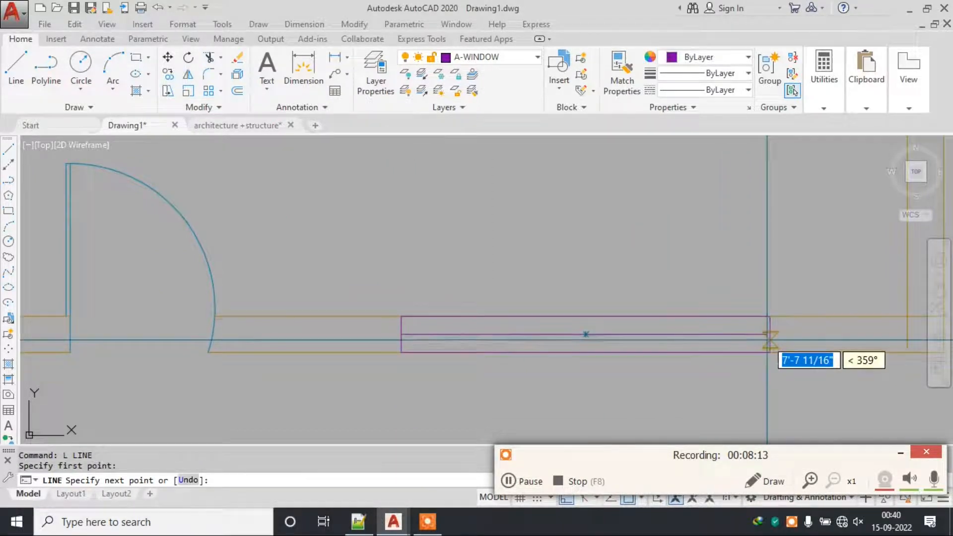
key("Escape")
scroll(516, 298, "down", 6)
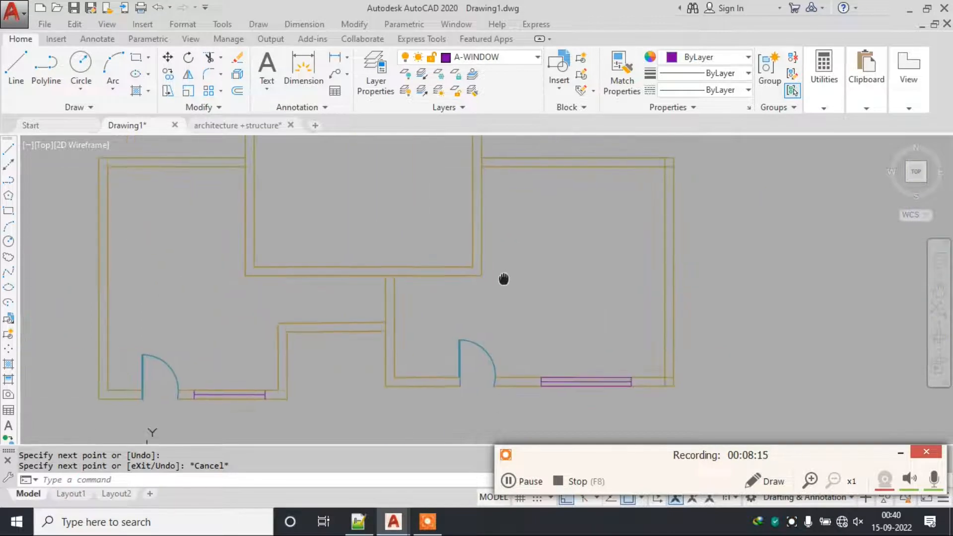
Make TEXT the current layer and add multiline text reading BEDROOM and 20'X20' on two lines in the right-hand room.
left_click(486, 57)
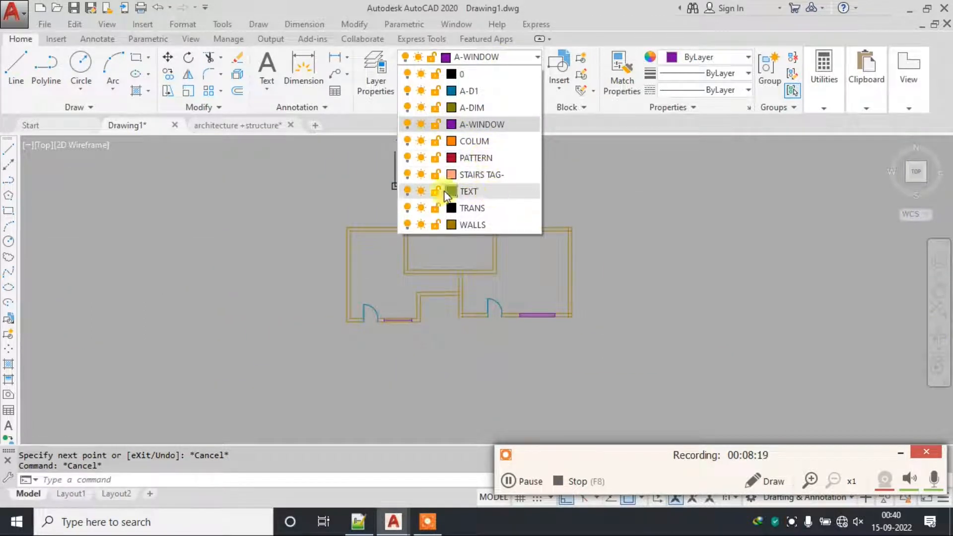
left_click(492, 194)
scroll(496, 274, "up", 4)
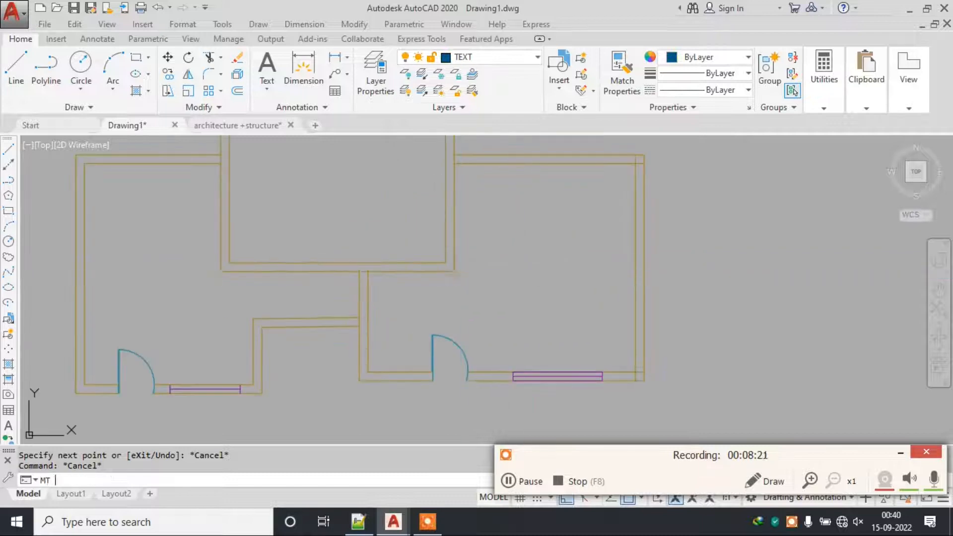
key("Return")
scroll(461, 276, "up", 2)
left_click(493, 227)
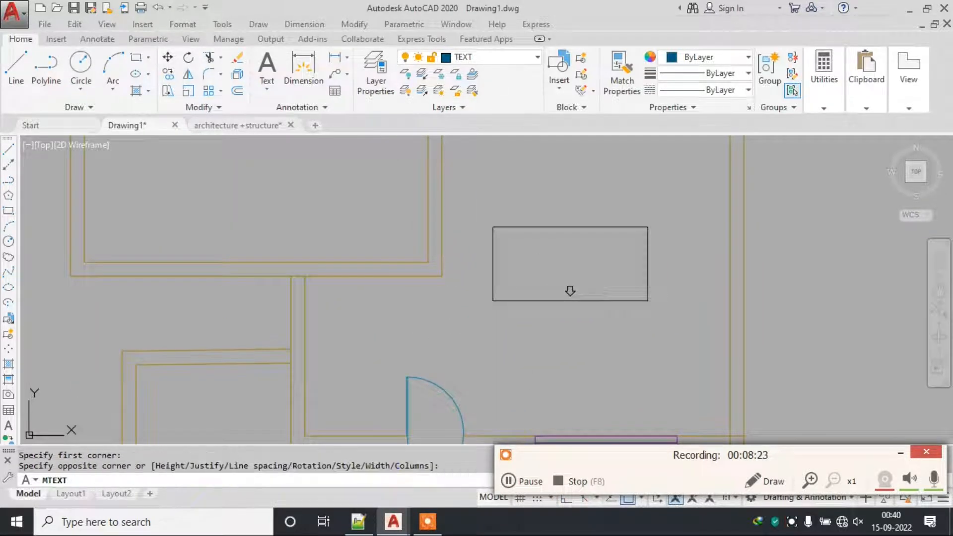
left_click(647, 300)
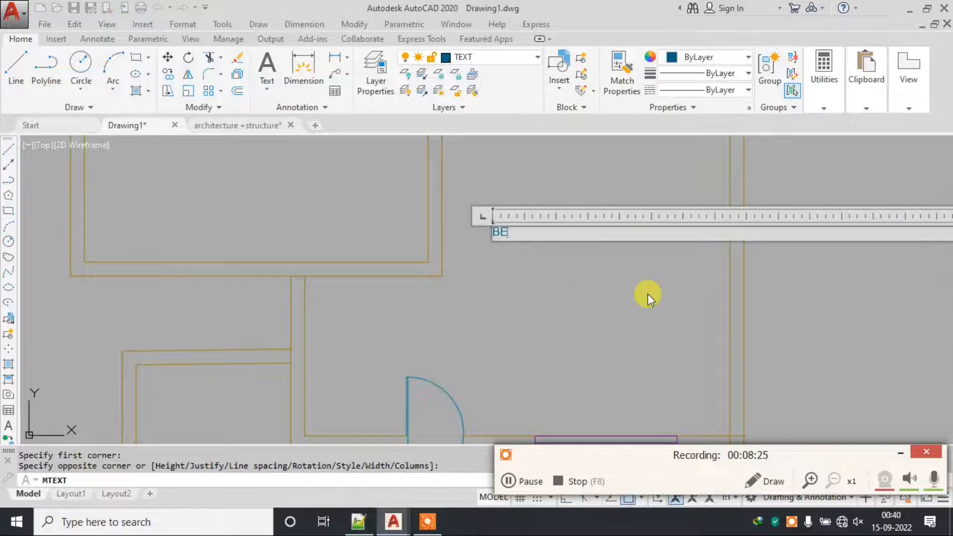
type("BEDROOM ")
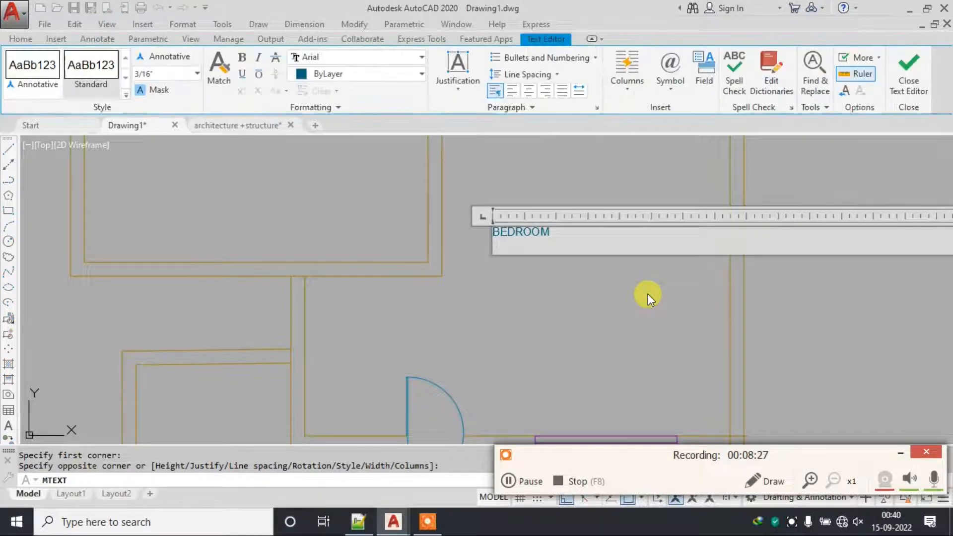
type("20'X20'")
Set the height of the whole BEDROOM label to 7 and finish editing the text.
key("ctrl+a")
scroll(487, 197, "up", 2)
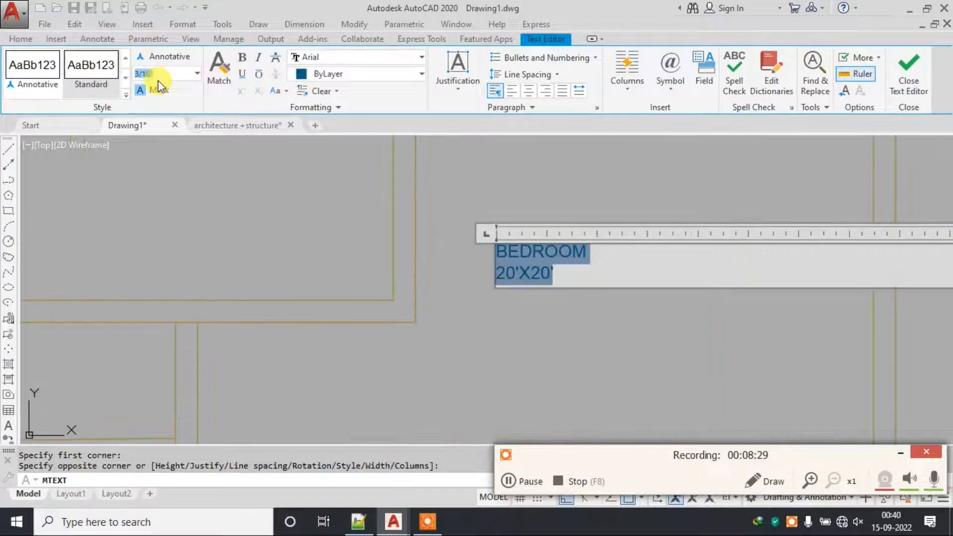
key("Return")
left_click(909, 75)
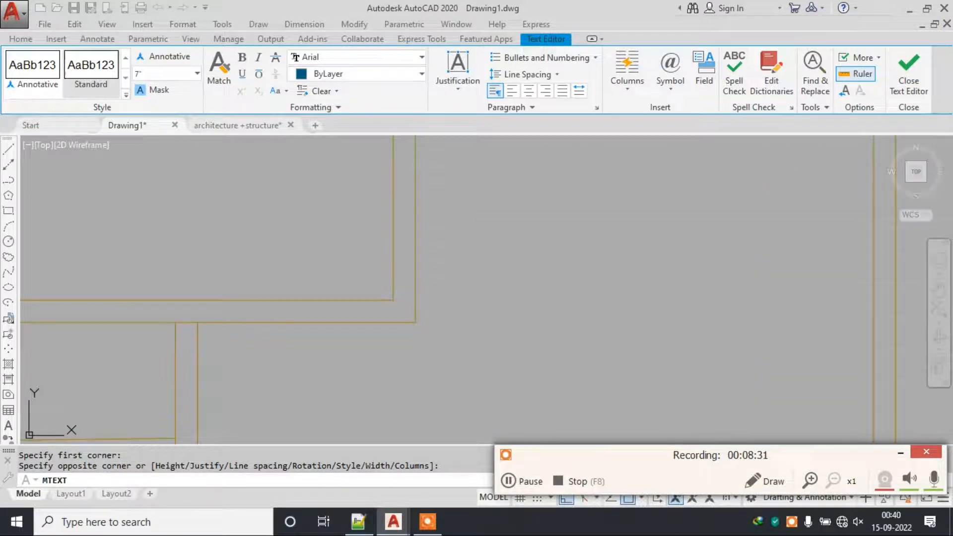
Scale the BEDROOM label to a readable size for the right-hand room.
scroll(600, 196, "down", 2)
left_click(620, 196)
left_click(525, 287)
type("sc")
key("Return")
left_click(526, 252)
left_click(677, 357)
Copy the BEDROOM label into the upper middle room with Ortho mode turned off.
scroll(579, 195, "down", 3)
middle_click_drag(578, 196, 593, 260)
scroll(593, 260, "up", 5)
left_click(530, 289)
type("C")
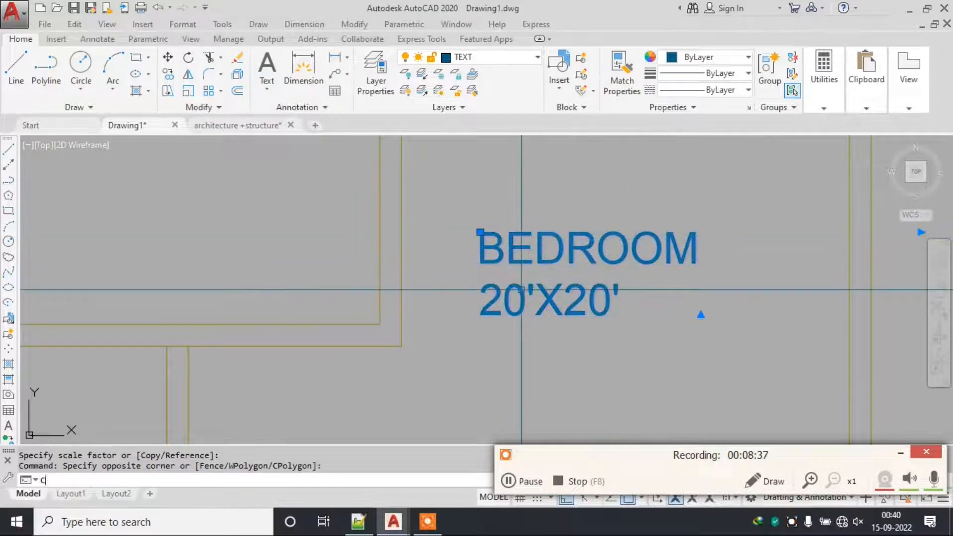
type("O")
key("Return")
left_click(555, 264)
middle_click_drag(251, 276, 466, 320)
scroll(590, 270, "down", 4)
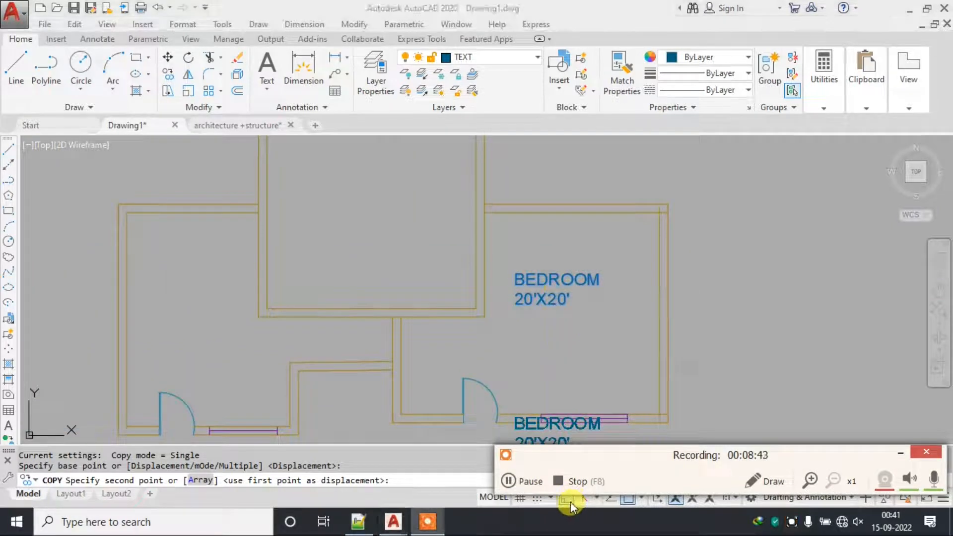
scroll(402, 263, "down", 2)
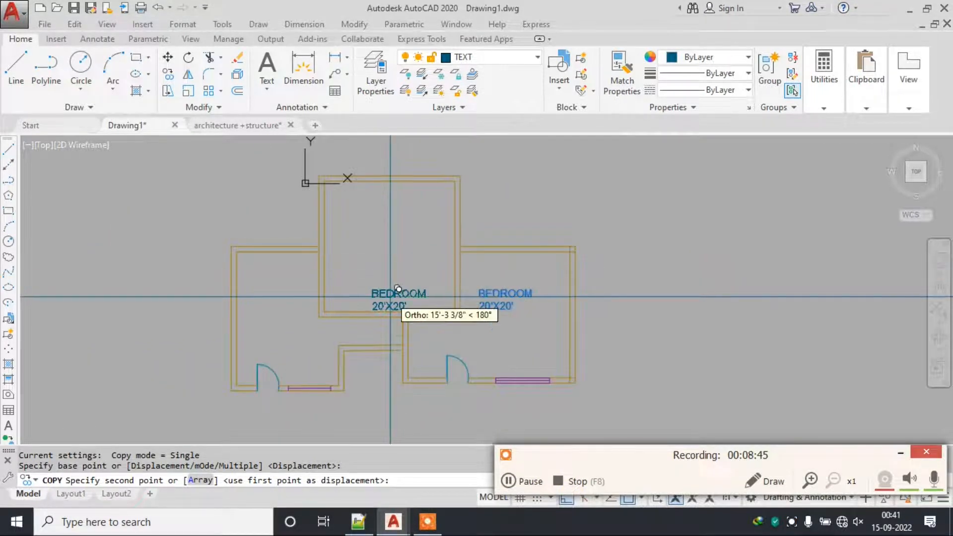
left_click(557, 436)
left_click_drag(566, 457, 606, 399)
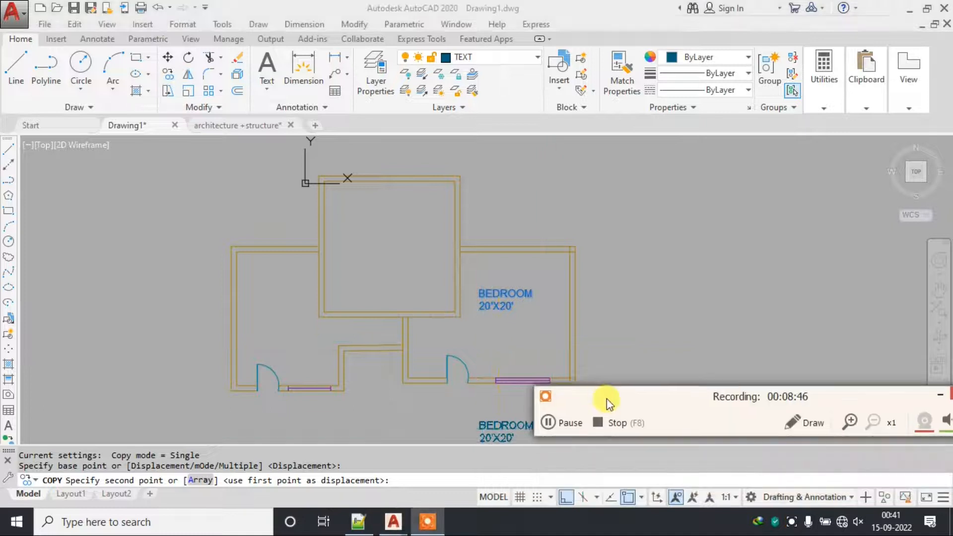
left_click(570, 500)
left_click(387, 263)
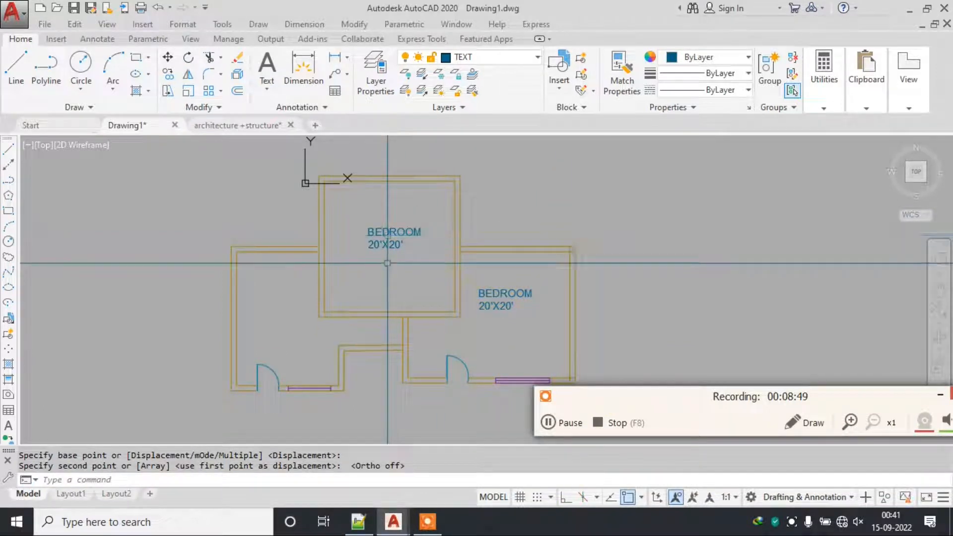
Copy the middle room's BEDROOM label into the left-hand room.
left_click(376, 232)
key("Return")
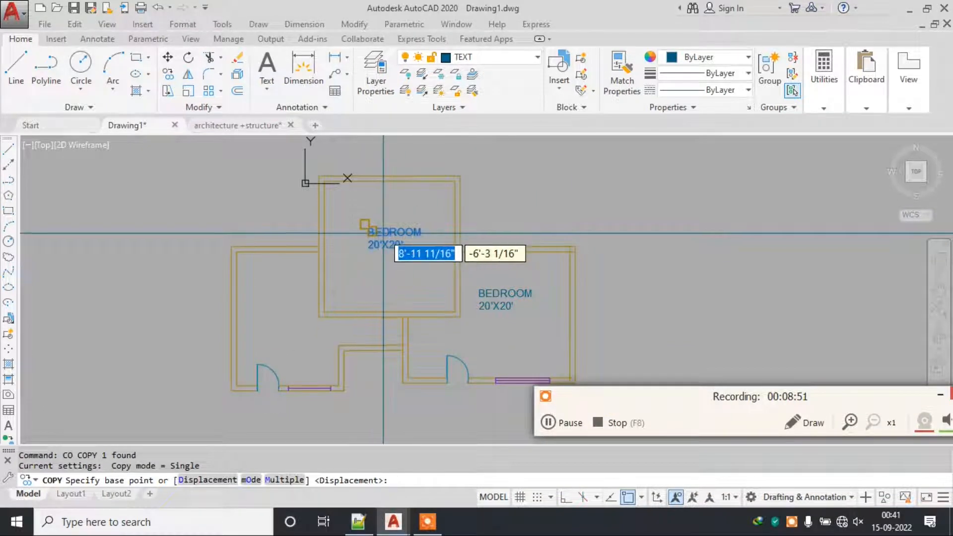
left_click(369, 229)
left_click(263, 310)
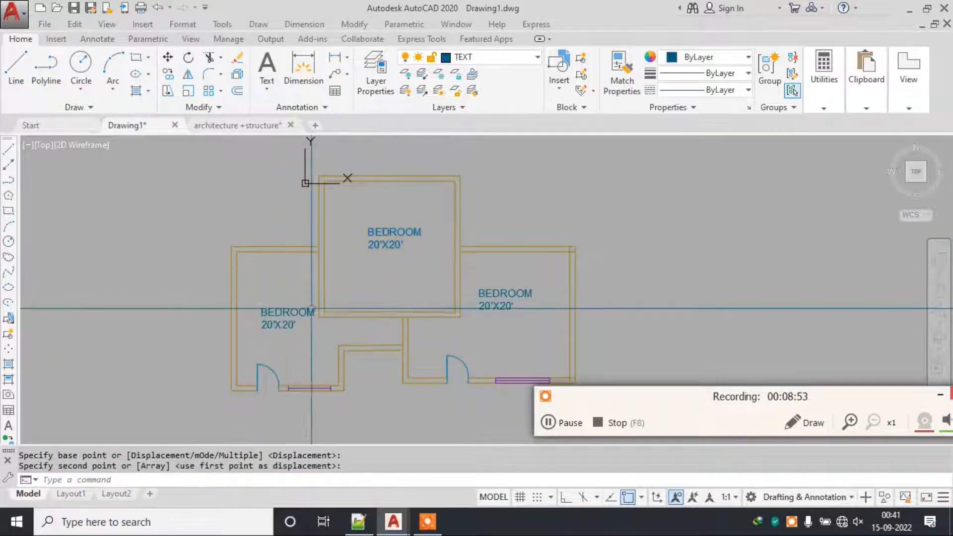
key("Escape")
left_click_drag(627, 393, 649, 463)
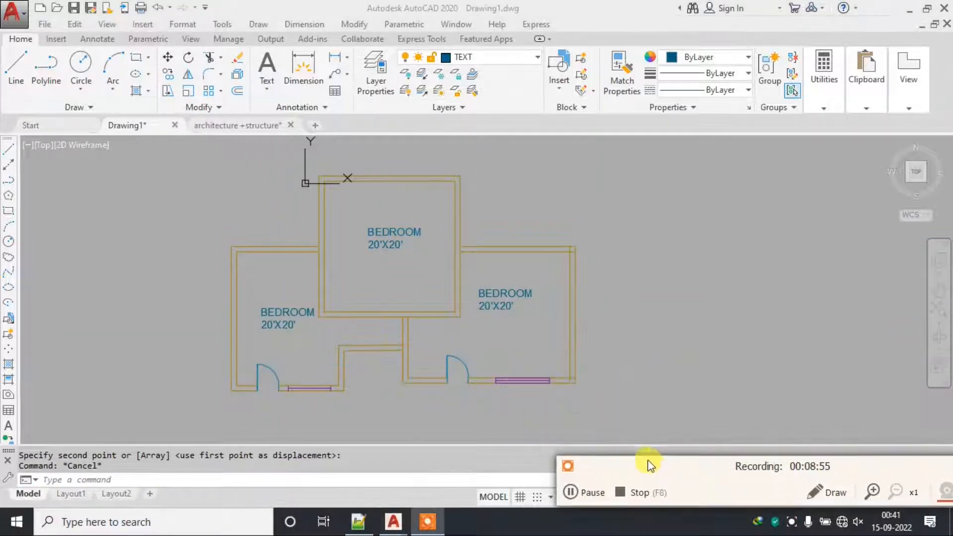
Make COLUM the current layer for drawing the columns.
key("Escape")
middle_click_drag(361, 246, 370, 242)
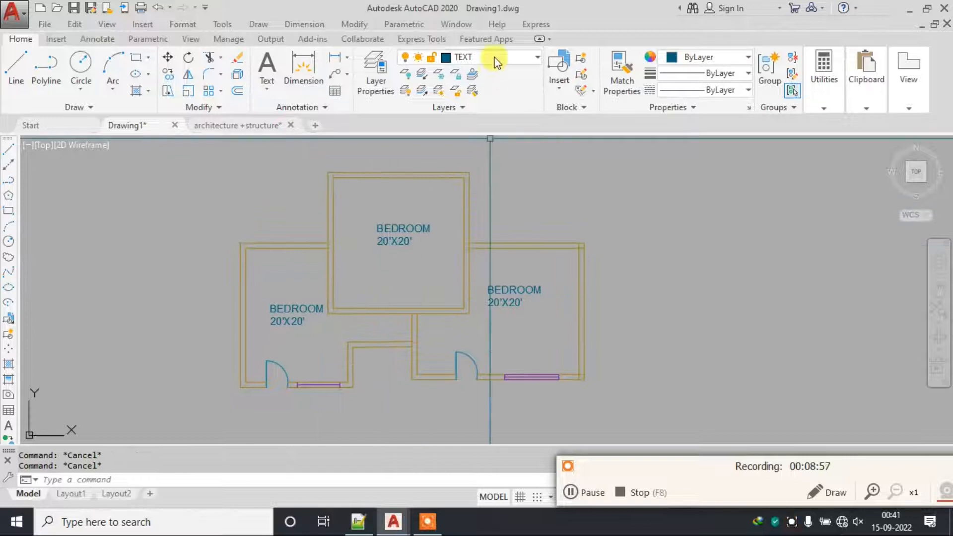
left_click(496, 59)
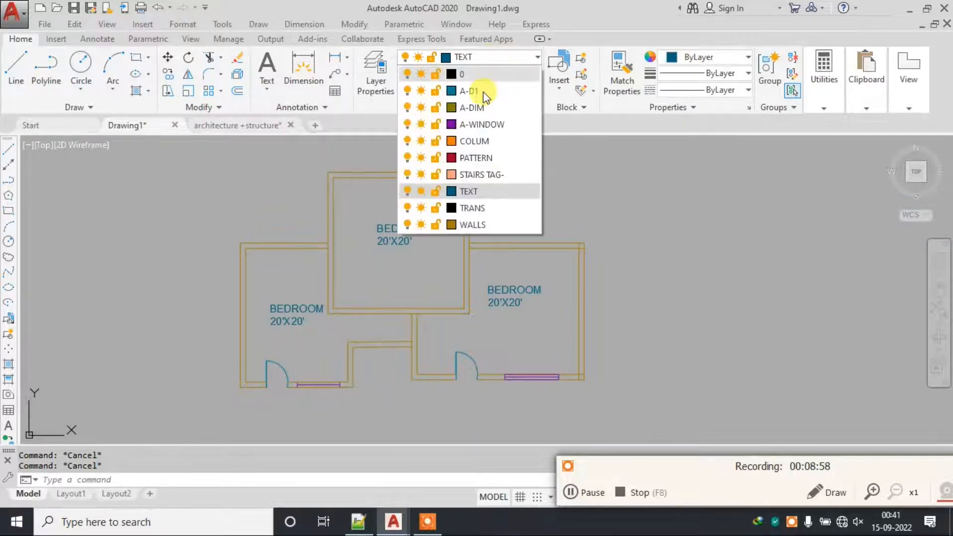
left_click(488, 62)
left_click(474, 141)
Draw a 9" by 9" rectangle by dimensions in the empty space right of the upper middle bedroom.
type("REC")
key("Return")
scroll(483, 174, "up", 2)
left_click(583, 171)
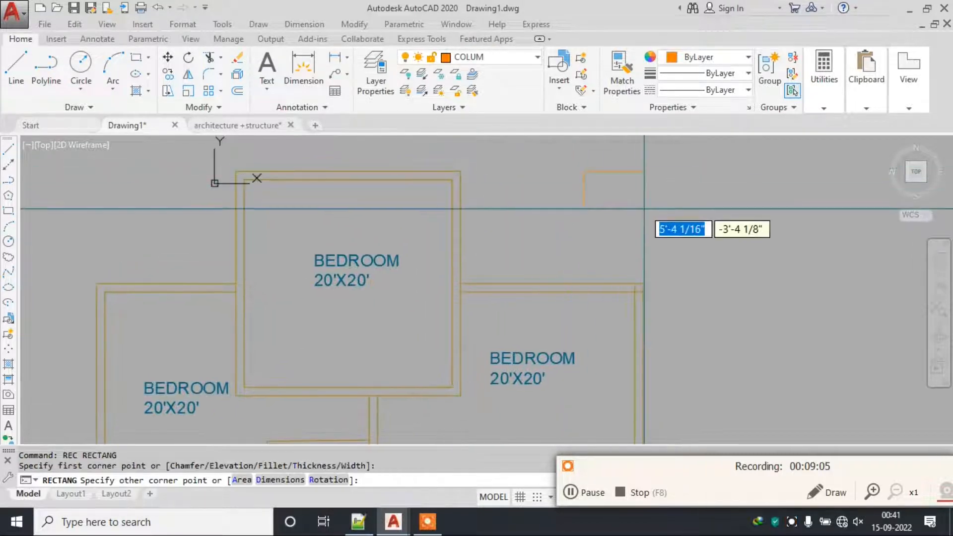
type("d")
key("Return")
type("9\"")
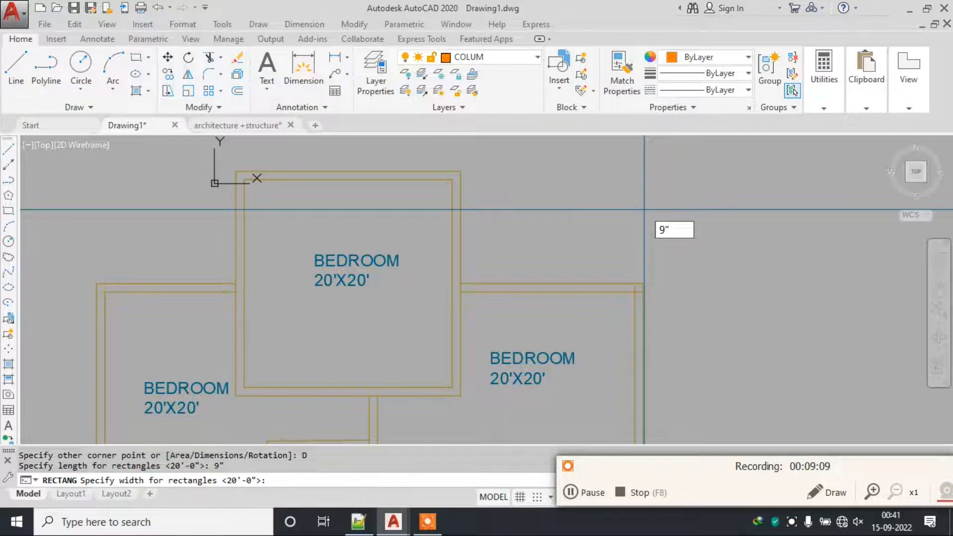
key("Return")
left_click(644, 209)
key("Escape")
Hatch the inside of the 9" column square with the ANSI31 pattern.
scroll(601, 174, "up", 6)
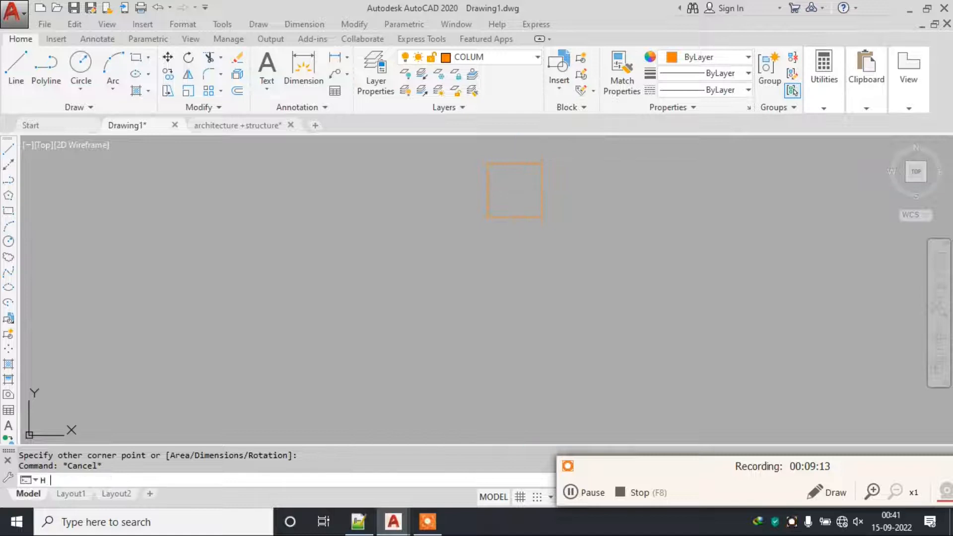
type("H")
key("Return")
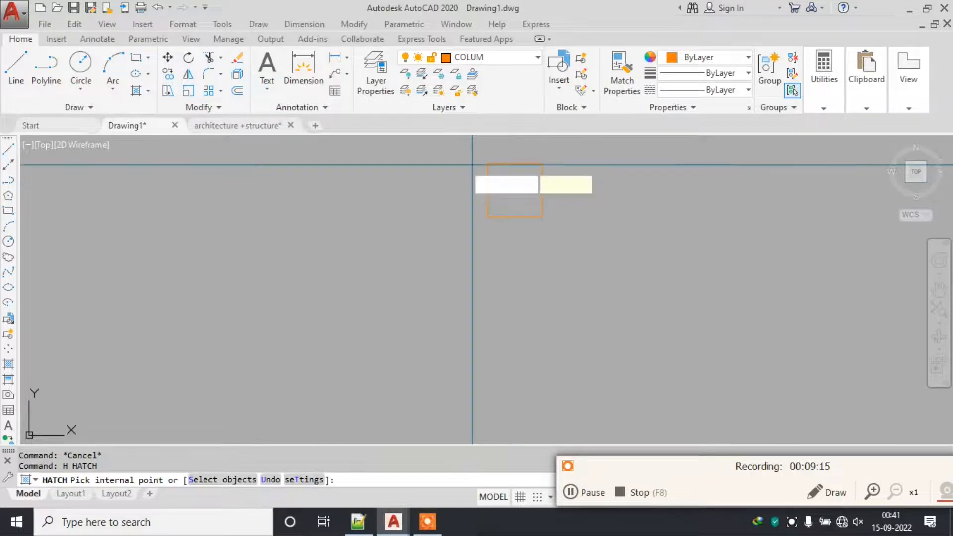
left_click(531, 197)
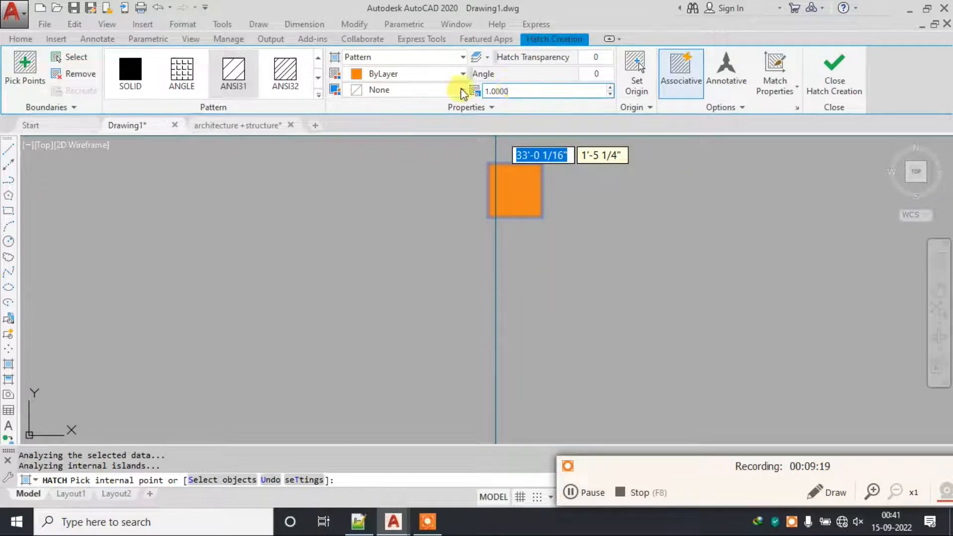
left_click(814, 79)
Copy the hatched column in Multiple mode by its upper-left corner onto the upper-left outer wall corners of the middle and left bedrooms.
left_click(594, 155)
left_click(438, 285)
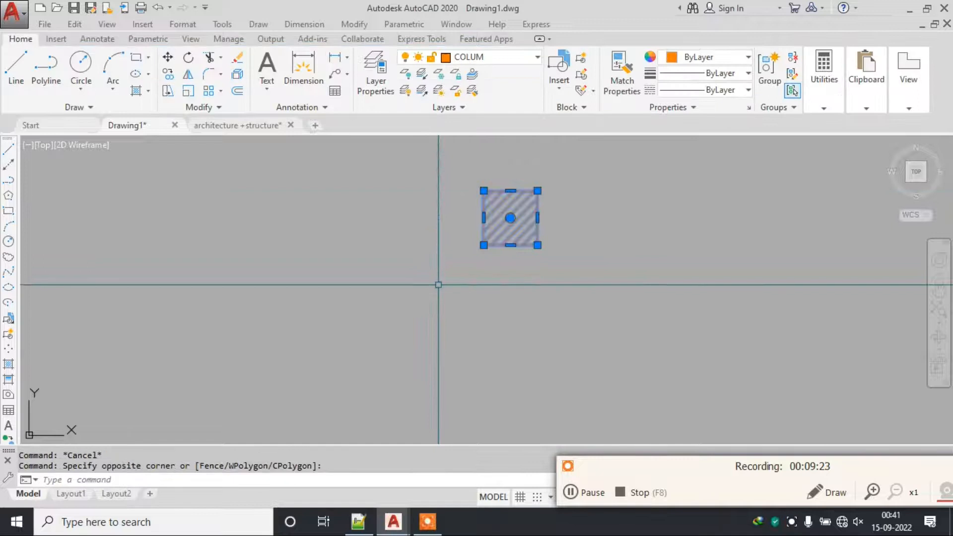
type("co")
key("Return")
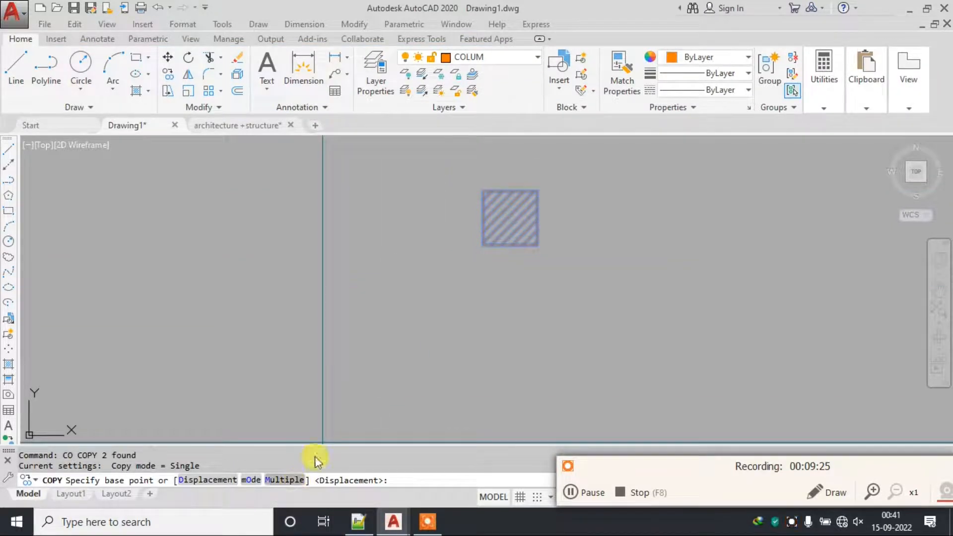
left_click(298, 482)
left_click(482, 191)
scroll(640, 218, "down", 5)
scroll(415, 266, "down", 3)
scroll(477, 213, "up", 5)
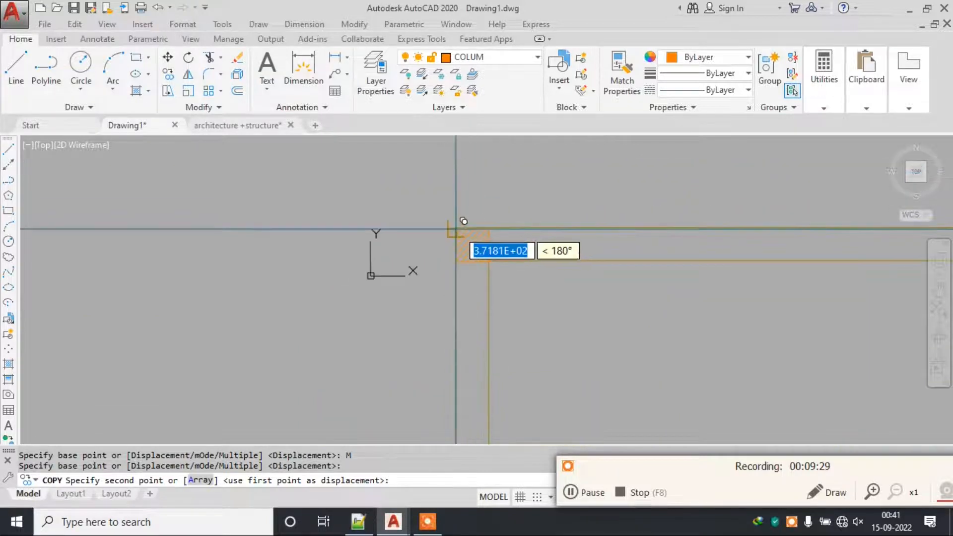
scroll(437, 203, "down", 3)
scroll(270, 238, "up", 4)
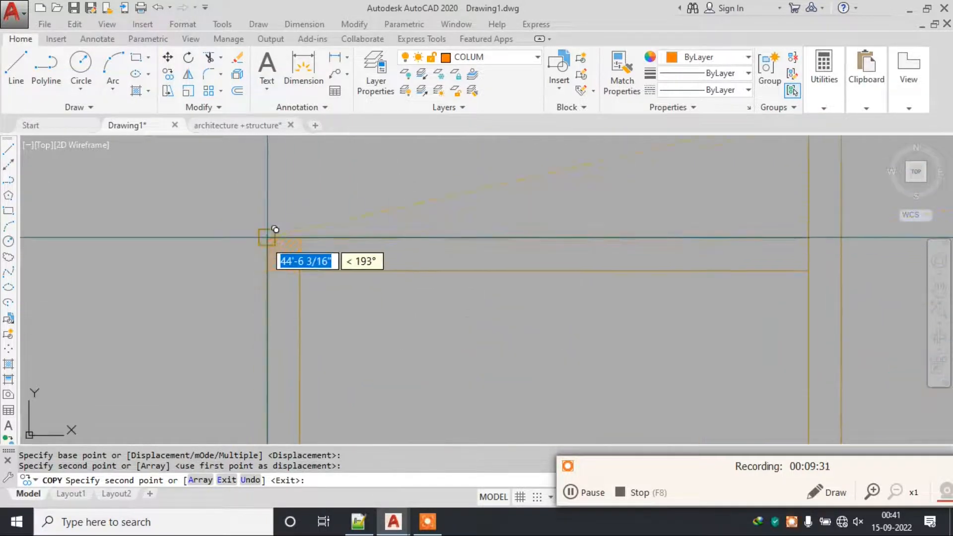
Copy the column to the left bedroom's two upper corners and the central bedroom's lower-left wall corner.
left_click(276, 229)
scroll(267, 237, "down", 5)
scroll(426, 251, "up", 3)
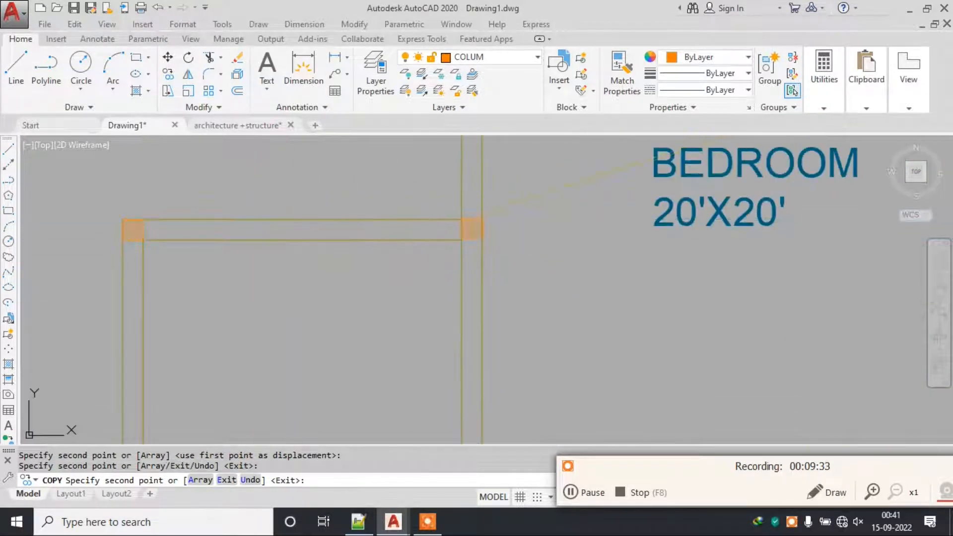
left_click(462, 218)
scroll(443, 213, "down", 5)
scroll(397, 262, "up", 6)
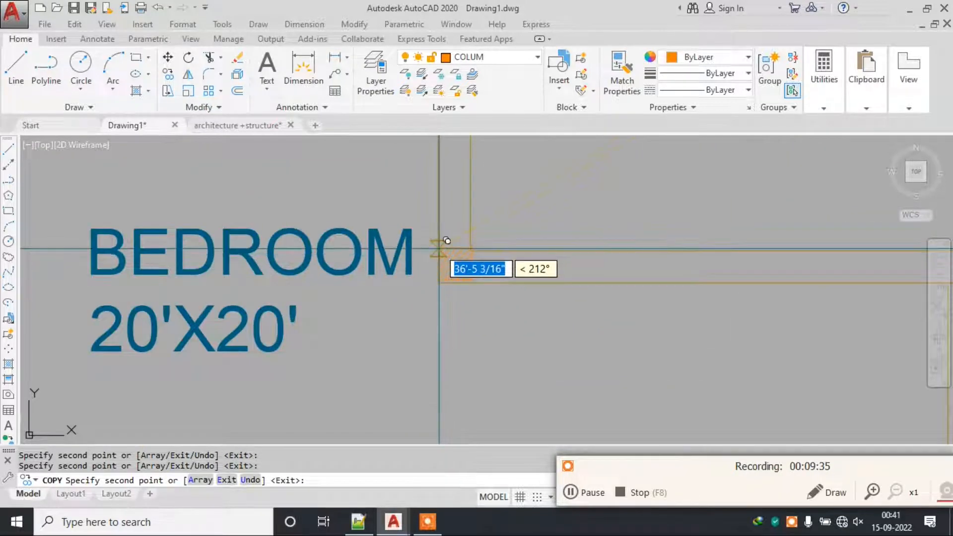
scroll(340, 257, "down", 5)
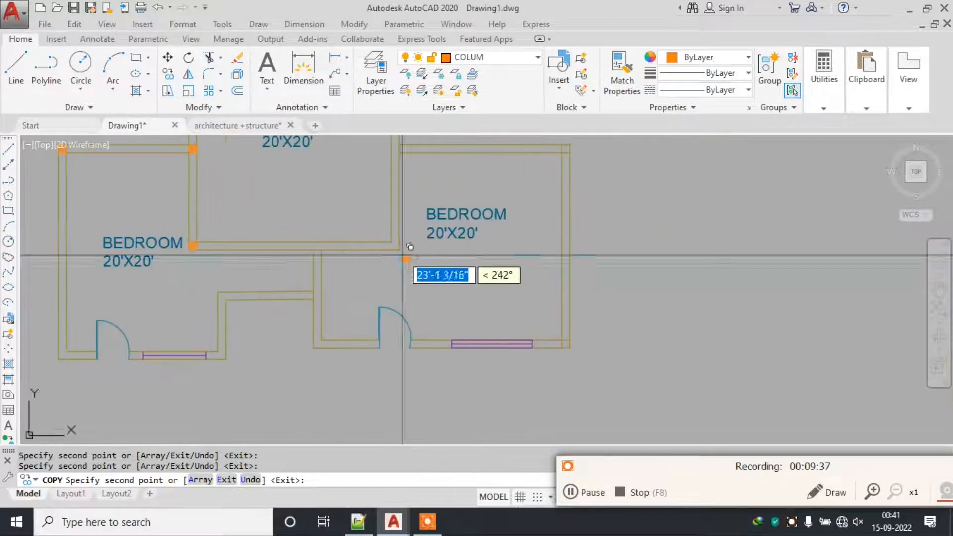
Copy the column to the central bedroom's lower-right corner and to the partition wall junction on its lower wall.
scroll(393, 233, "up", 6)
left_click(401, 230)
middle_click_drag(118, 238, 528, 242)
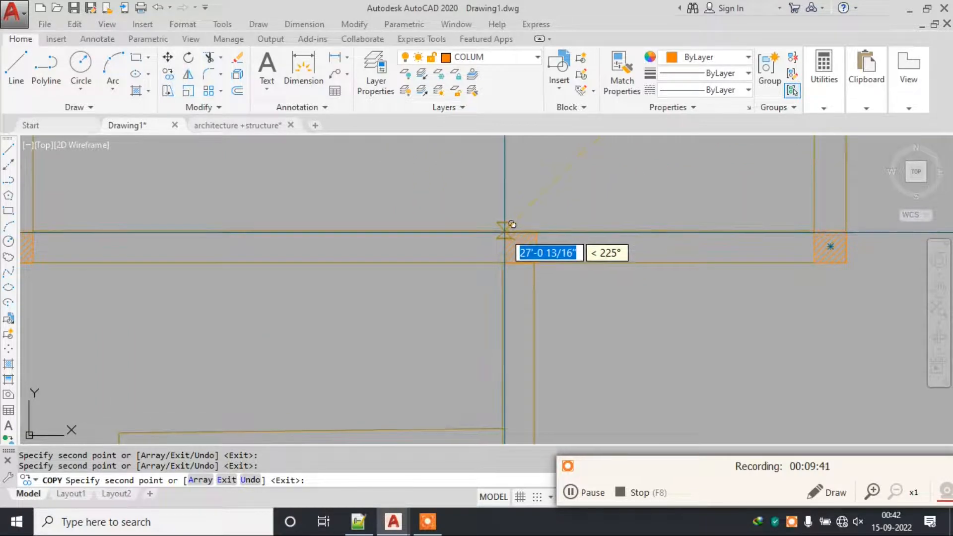
scroll(571, 213, "down", 5)
scroll(493, 234, "up", 6)
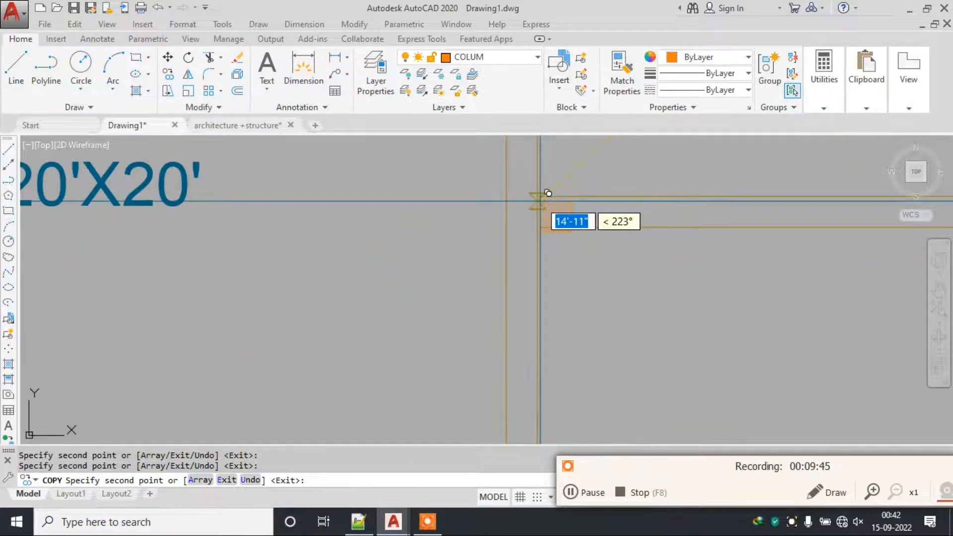
Copy the column to the right bedroom's two upper corners and finish copying.
left_click(506, 197)
scroll(509, 205, "down", 3)
middle_click_drag(708, 221, 382, 232)
scroll(571, 216, "up", 3)
key("Escape")
scroll(606, 225, "down", 5)
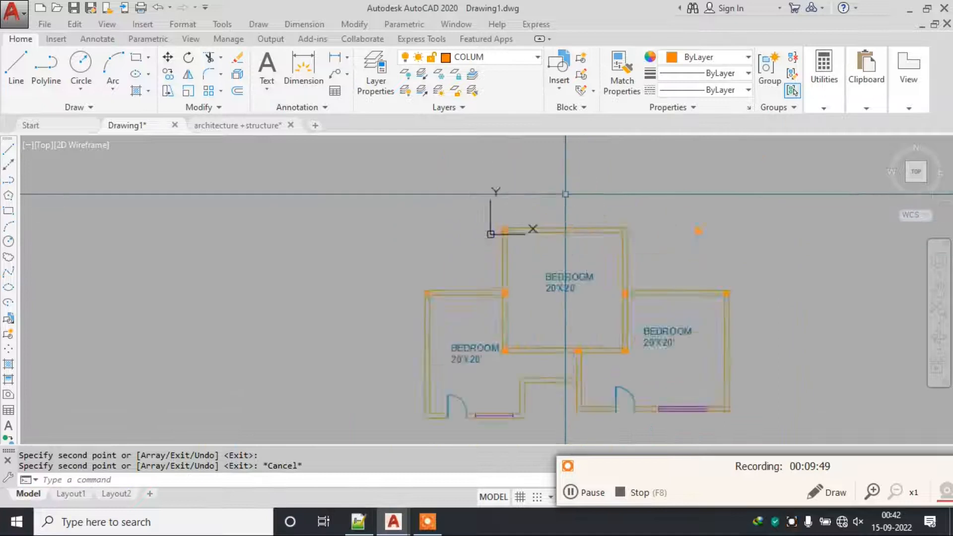
Erase the stray column standing outside the plan, to the right of the central bedroom's upper wall.
scroll(559, 213, "up", 5)
left_click(772, 221)
left_click(761, 264)
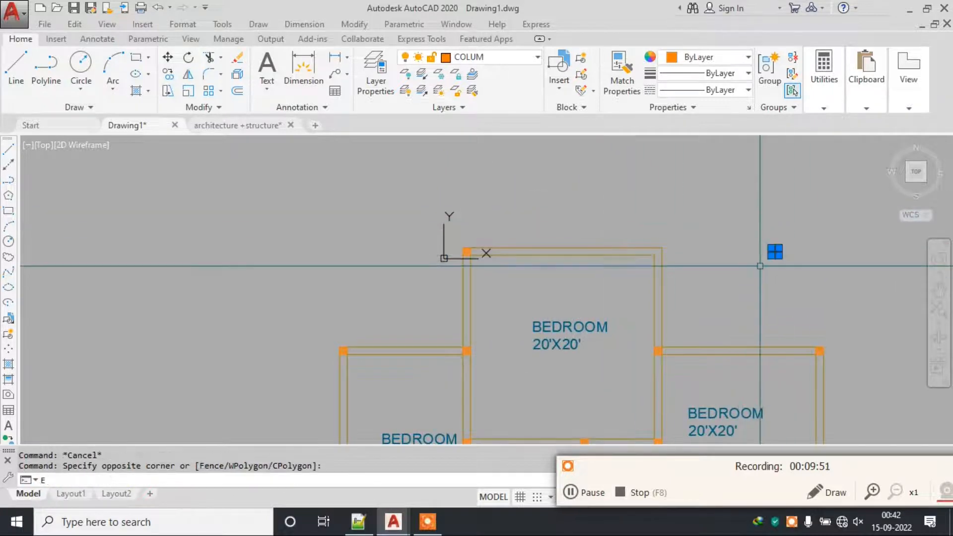
type("E")
key("Return")
key("Escape")
Modify the Standard dimension style to use the Architectural unit format for linear dimensions.
left_click(491, 60)
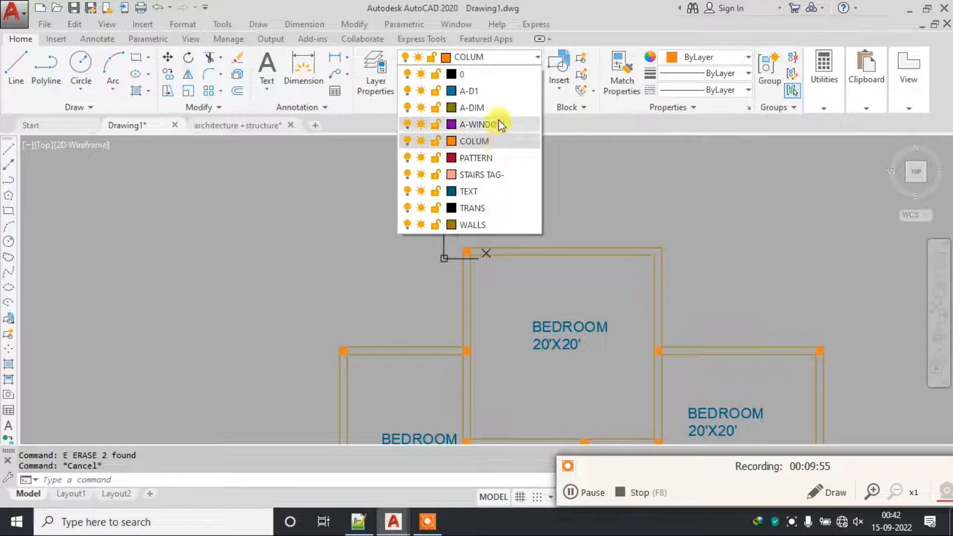
left_click(589, 185)
middle_click_drag(560, 233, 492, 203)
type("D")
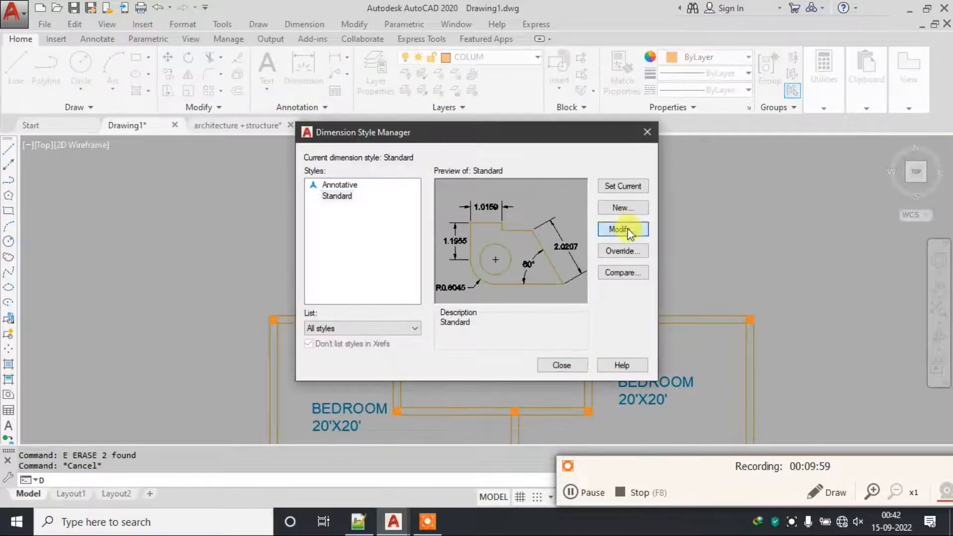
left_click(627, 229)
left_click(378, 90)
left_click(360, 130)
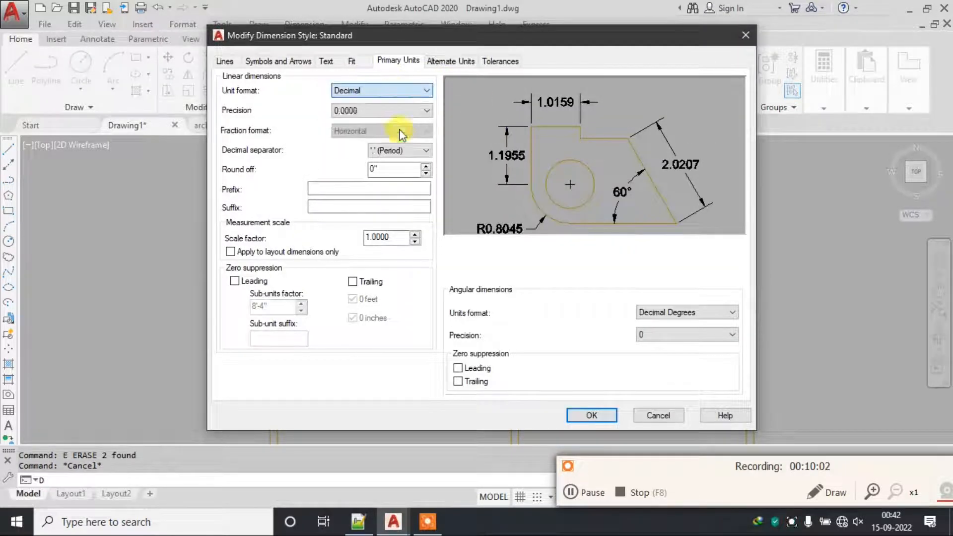
Set both the text height and the arrow size of the Standard dimension style to 8".
left_click(323, 61)
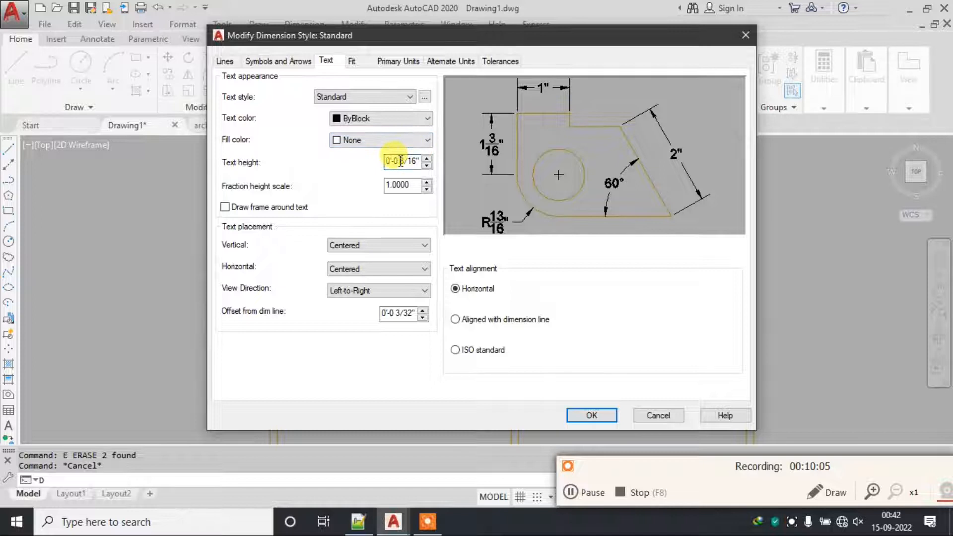
key("Return")
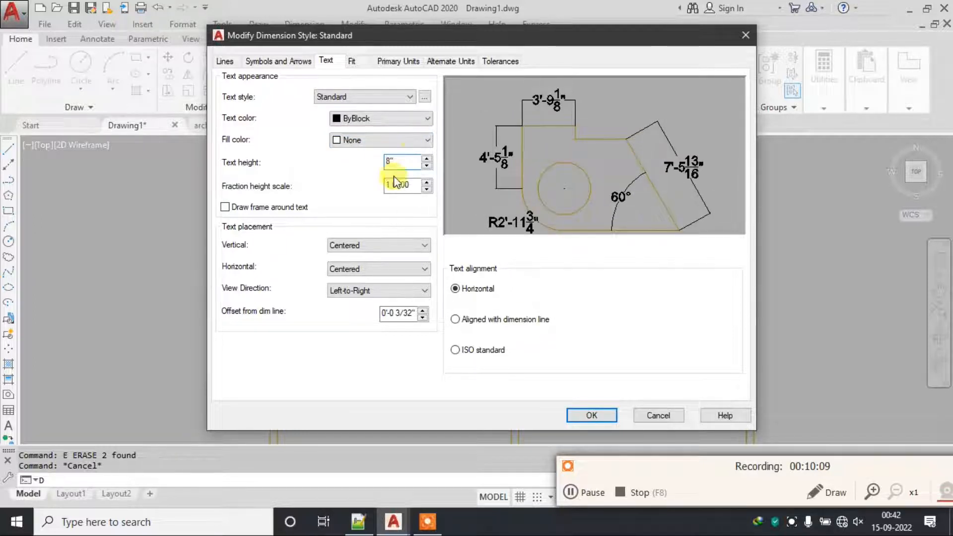
left_click(274, 62)
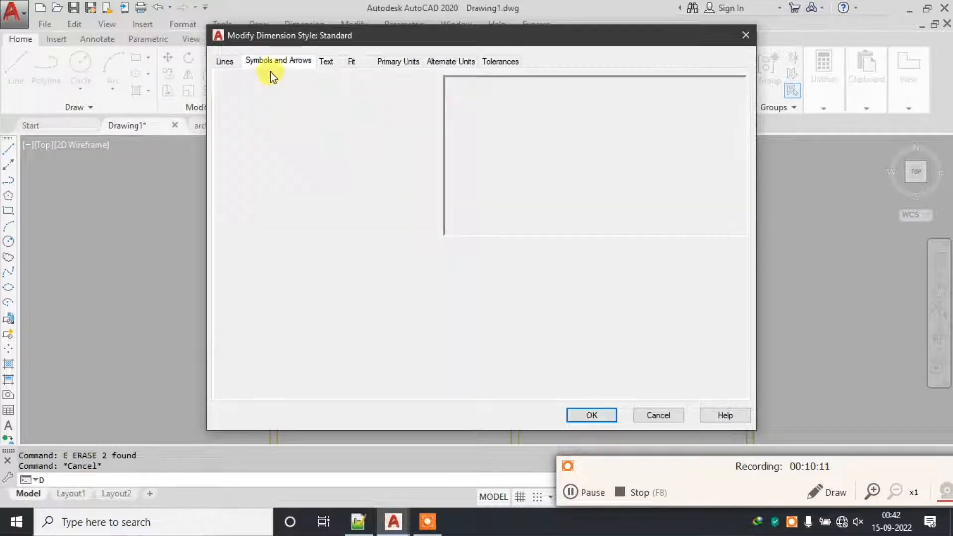
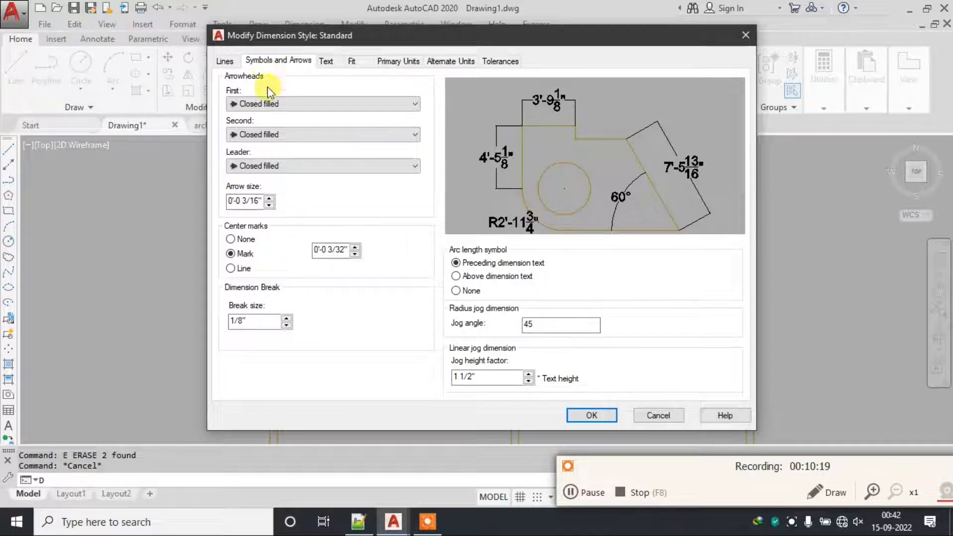
left_click(226, 61)
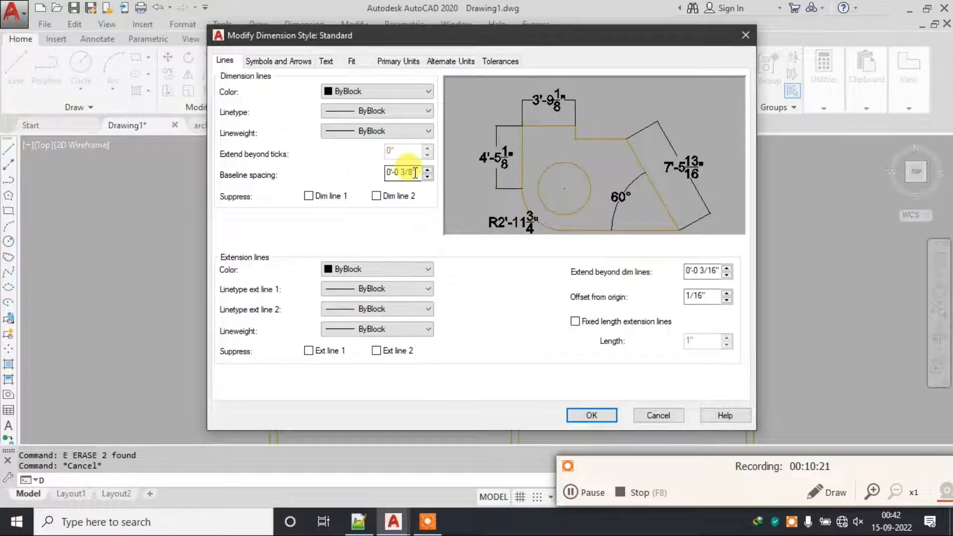
left_click(286, 61)
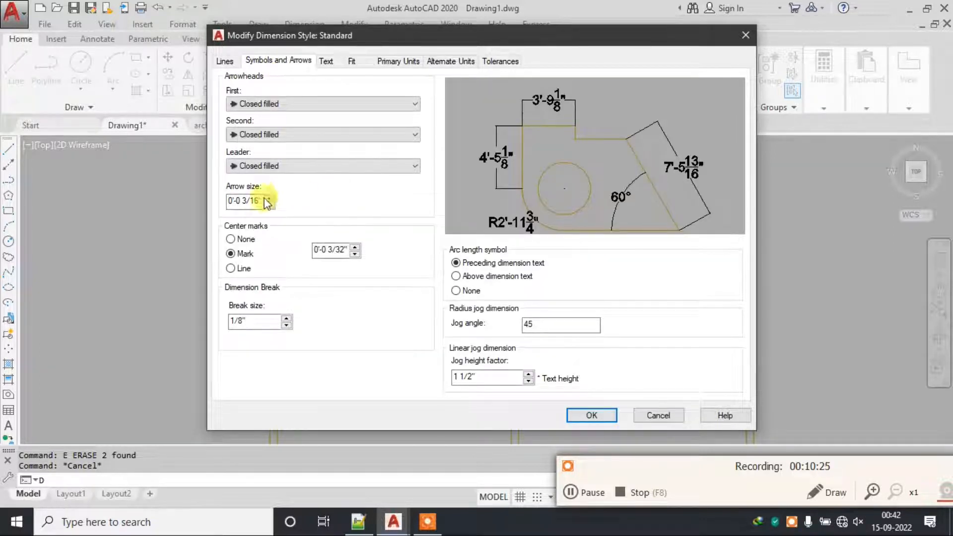
double_click(238, 201)
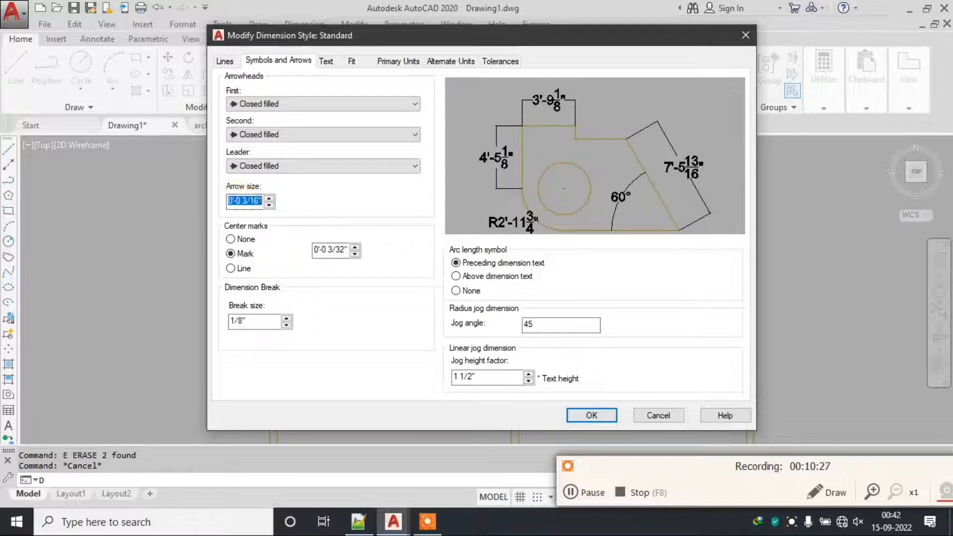
Save the dimension style changes, make Standard the current style and close the style manager.
left_click(327, 62)
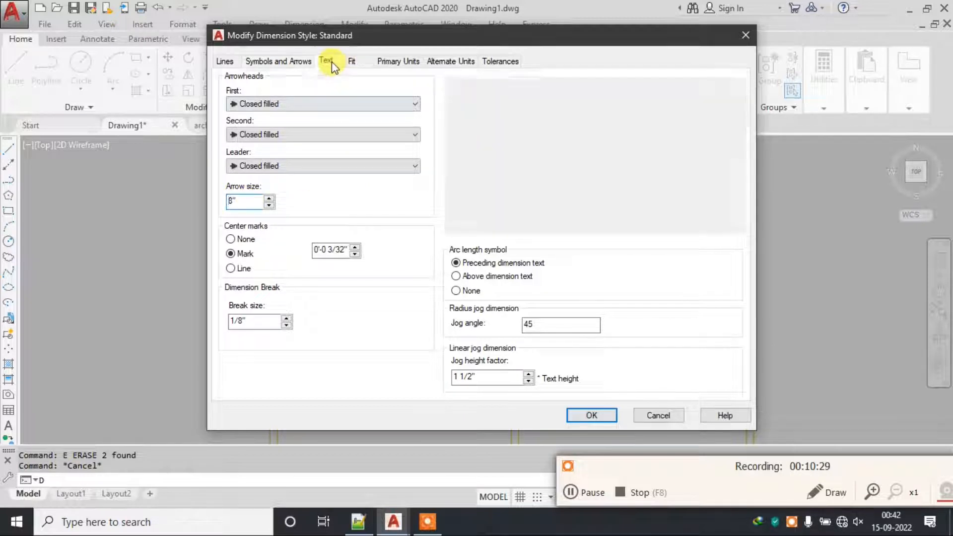
left_click(392, 60)
left_click(595, 413)
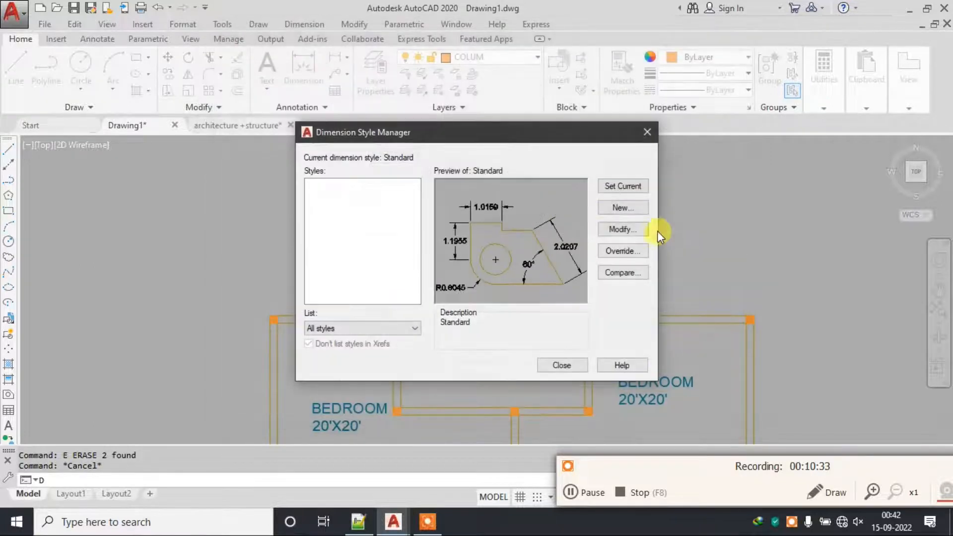
left_click(622, 186)
left_click(564, 363)
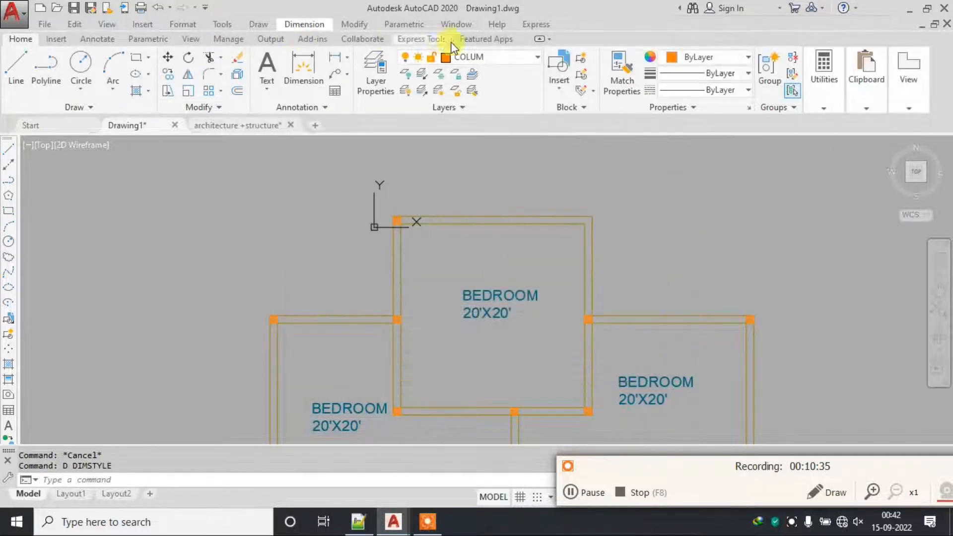
Make A-DIM the current layer and add a linear dimension above the column at the central bedroom's upper-left corner, across its width.
left_click(485, 52)
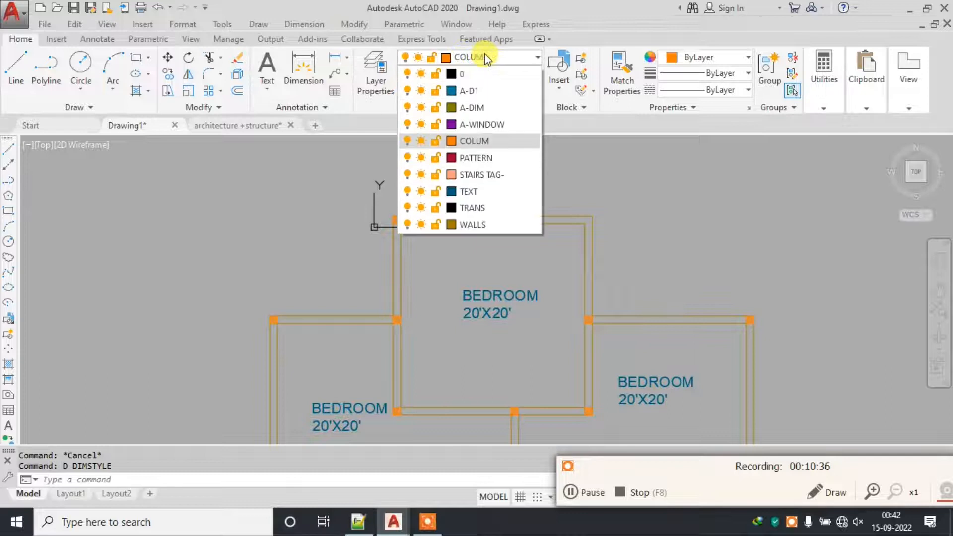
left_click(474, 107)
left_click(304, 24)
left_click(334, 61)
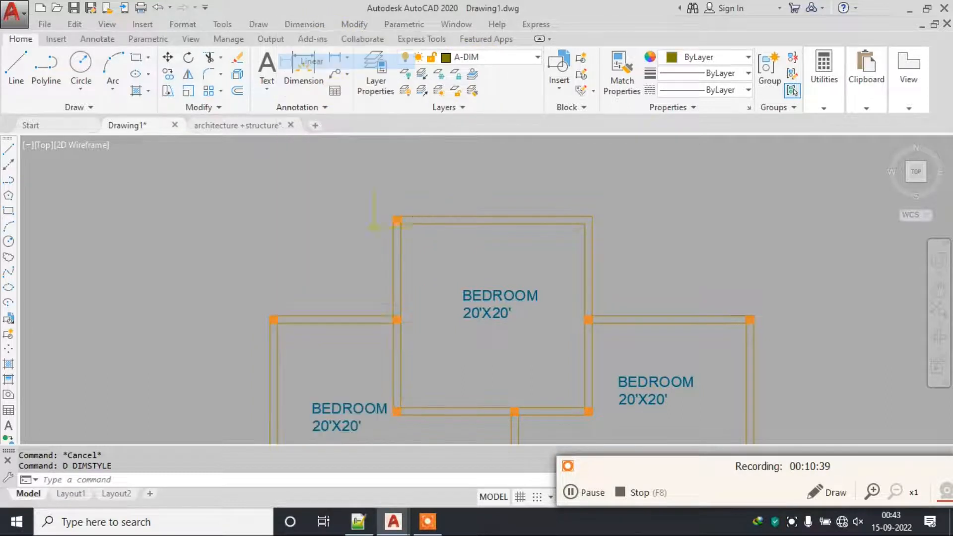
scroll(400, 210, "up", 5)
left_click(400, 206)
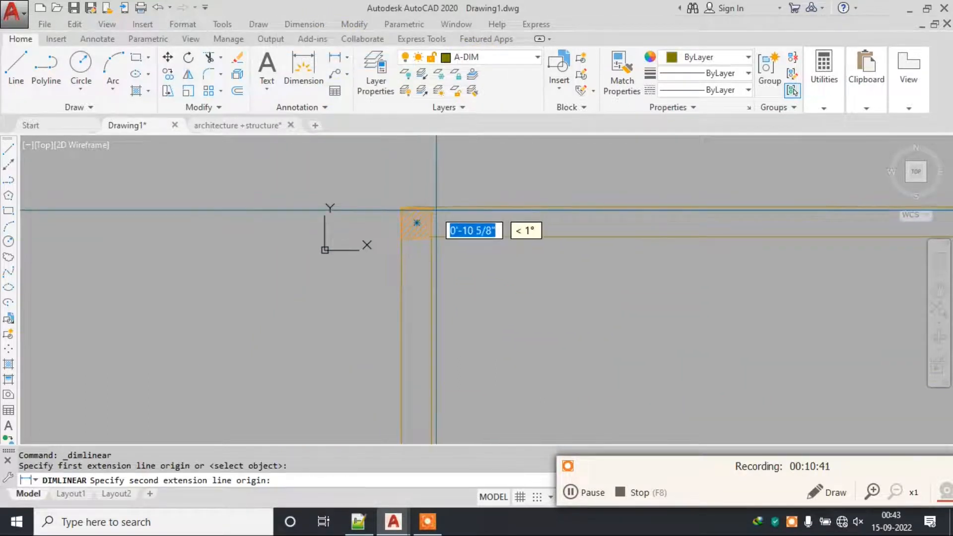
left_click(432, 207)
left_click(419, 190)
key("Escape")
Add a horizontal linear dimension above the central bedroom's upper wall, spanning its full outer width.
key("Return")
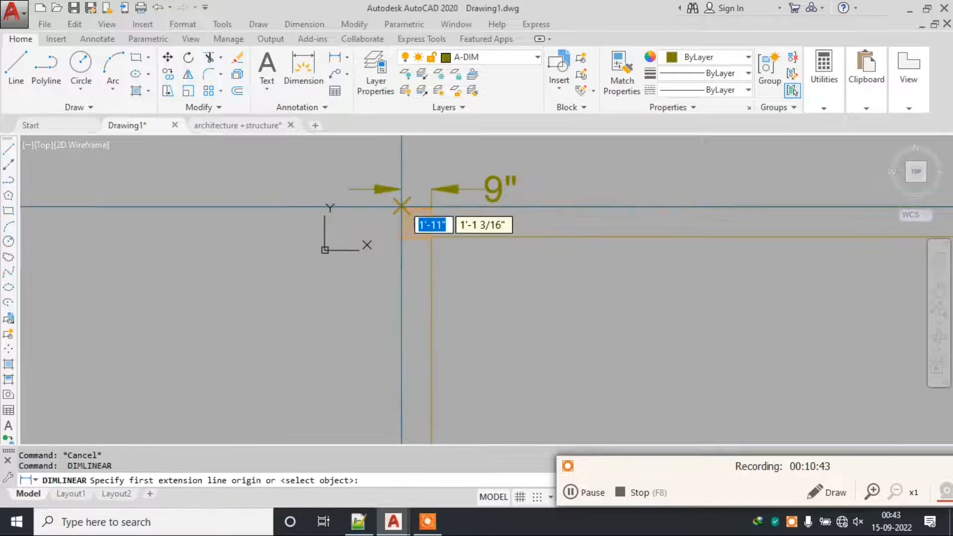
left_click(402, 208)
scroll(397, 218, "down", 4)
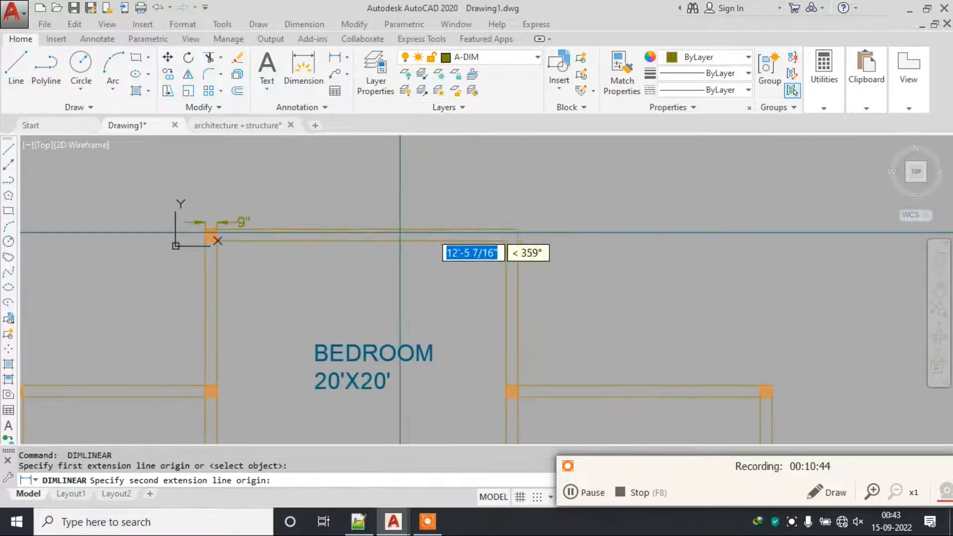
left_click(514, 227)
left_click(506, 196)
middle_click_drag(506, 226, 493, 194)
key("Escape")
Add a vertical linear dimension from the central bedroom's upper-right outer corner down to the right bedroom's upper wall.
key("Return")
left_click(493, 194)
middle_click_drag(506, 338, 484, 293)
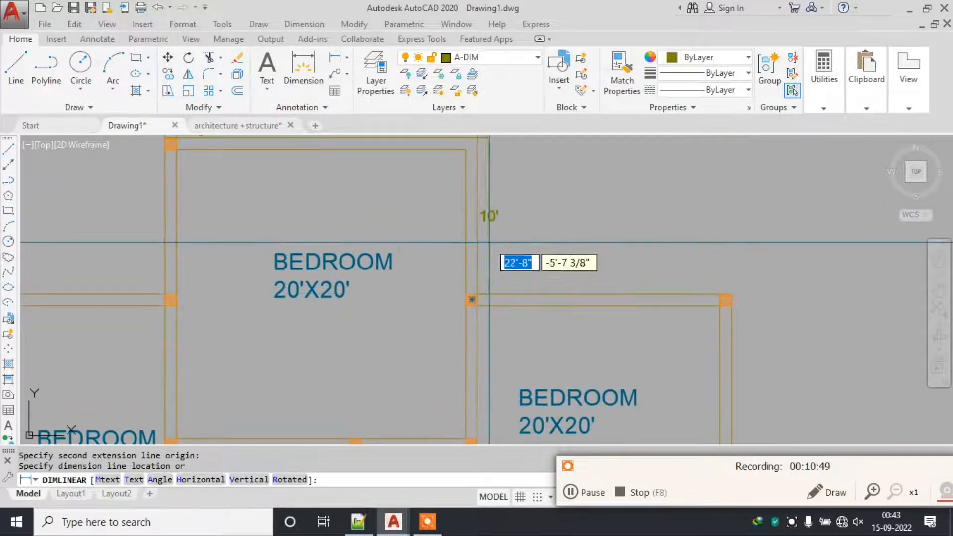
left_click(488, 286)
key("Escape")
Add a horizontal linear dimension above the right bedroom's upper wall, from the central bedroom's wall to the outer corner.
key("Return")
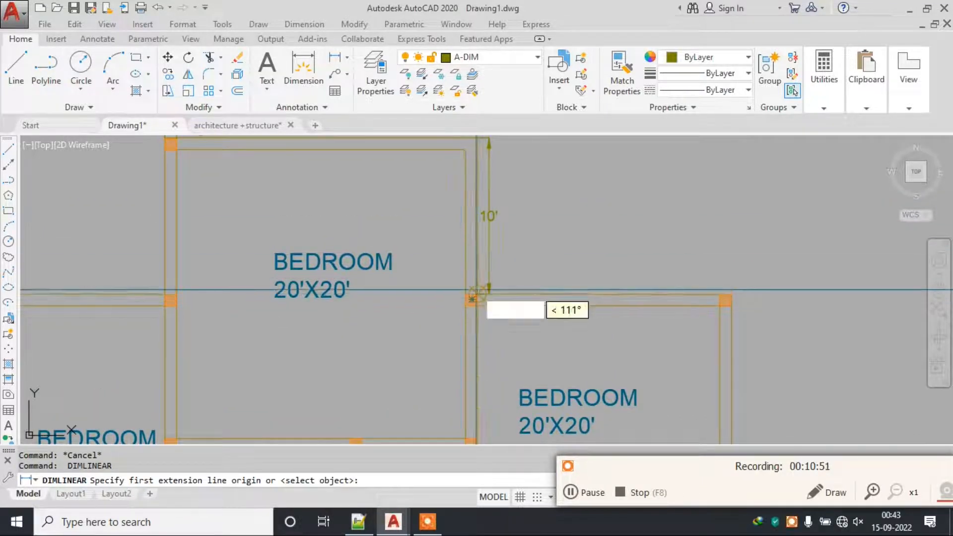
left_click(472, 299)
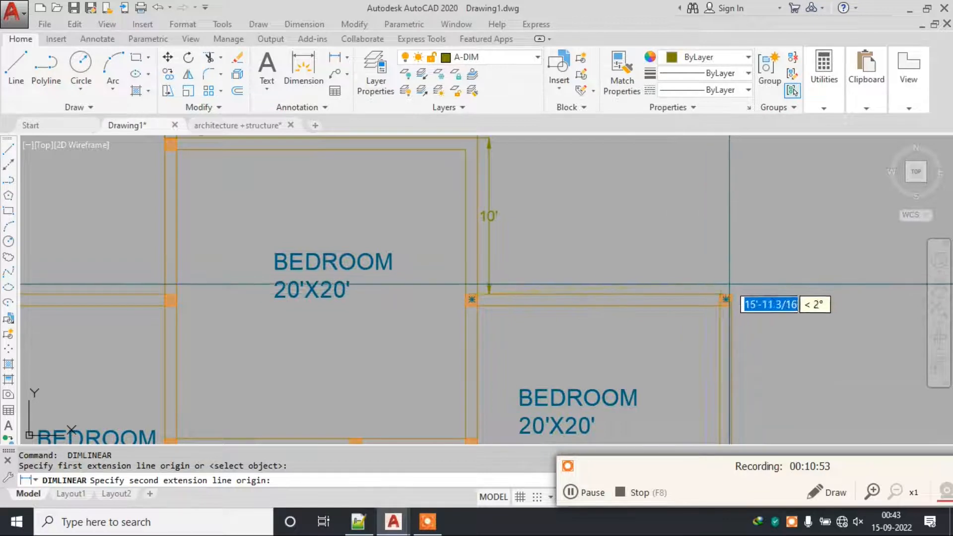
left_click(726, 299)
left_click(724, 279)
middle_click_drag(724, 279, 675, 225)
key("Escape")
Add a vertical linear dimension outside the right bedroom's right wall, from its upper to its lower outer corner.
key("Return")
scroll(692, 249, "up", 2)
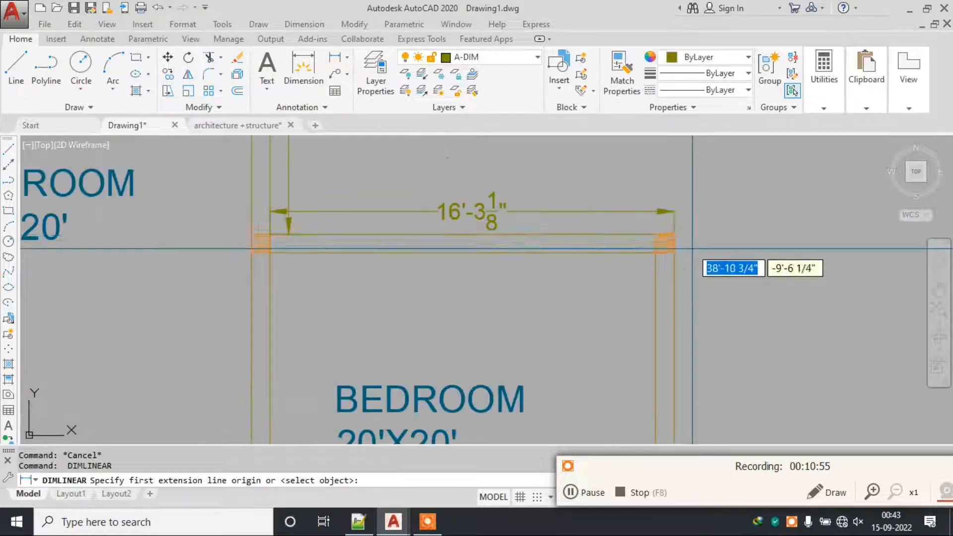
left_click(675, 232)
scroll(670, 229, "down", 4)
scroll(653, 347, "up", 2)
middle_click_drag(653, 352, 632, 266)
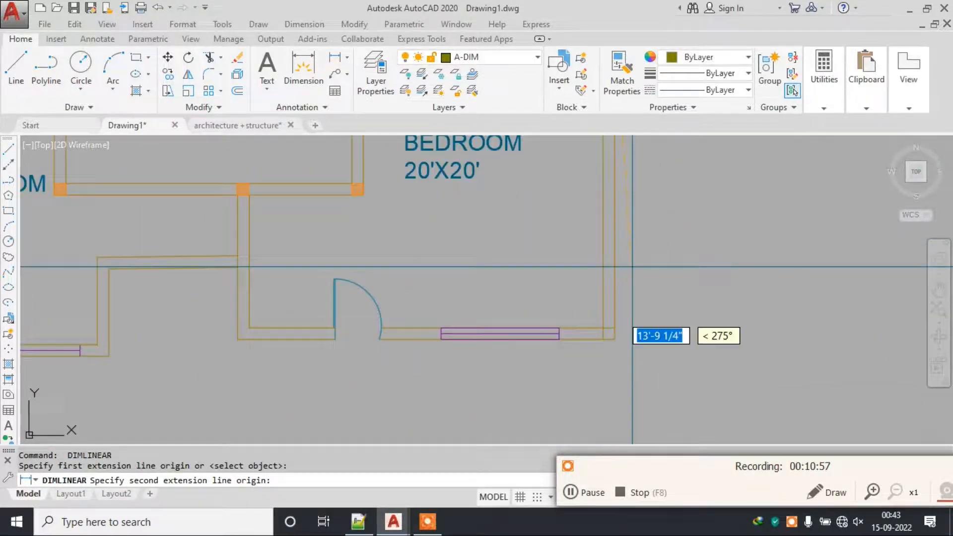
left_click(615, 339)
left_click(643, 303)
Add a horizontal linear dimension below the right bedroom's window, spanning the window's width.
scroll(521, 342, "down", 2)
middle_click_drag(476, 349, 589, 347)
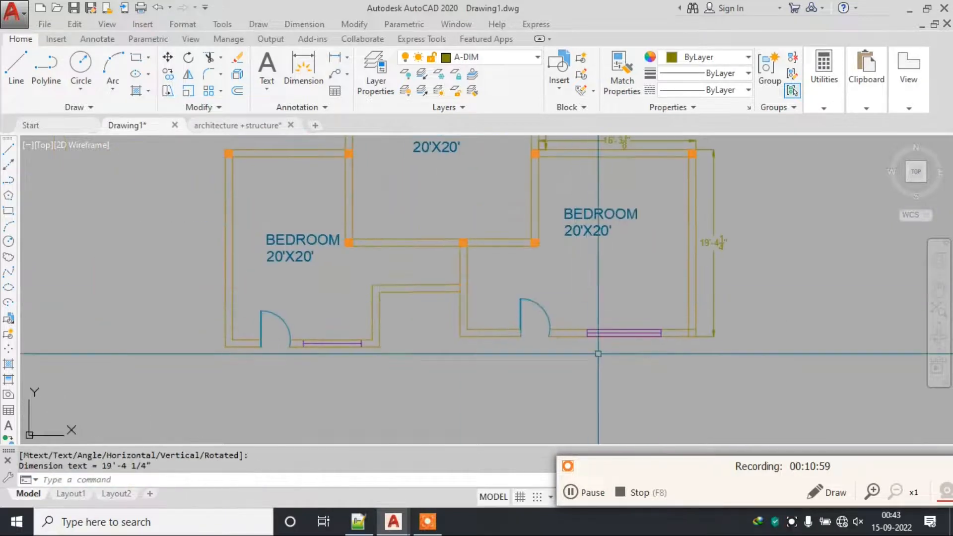
scroll(596, 346, "up", 4)
key("Escape")
key("Return")
left_click(565, 310)
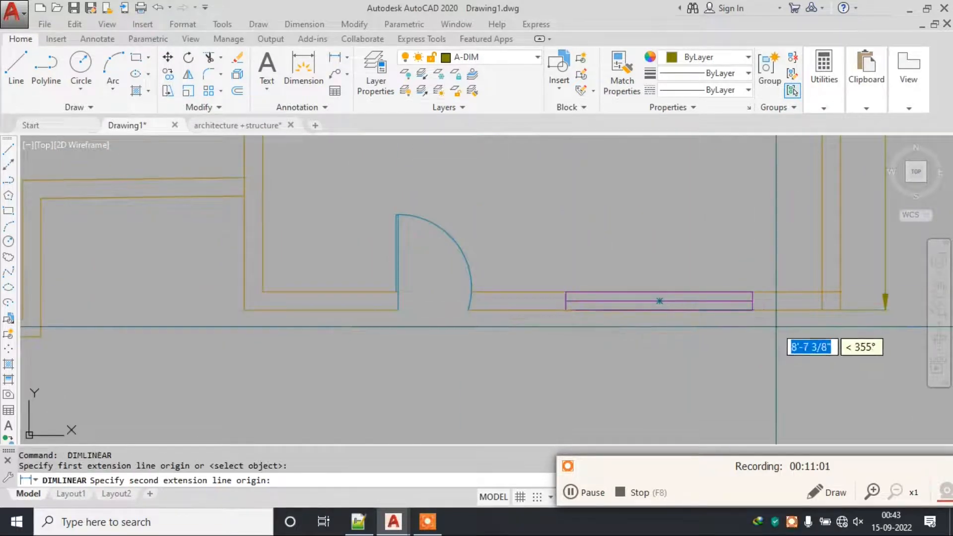
left_click(752, 310)
left_click(748, 331)
key("Escape")
Add a horizontal linear dimension below the right bedroom's door, spanning the door opening.
middle_click_drag(409, 307, 413, 279)
key("Return")
left_click(402, 282)
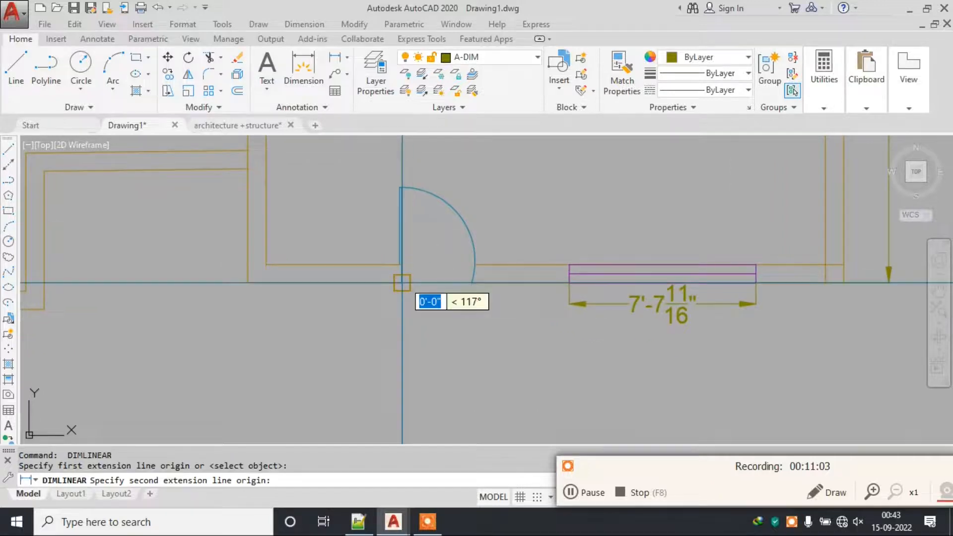
left_click(471, 282)
left_click(454, 312)
Add a horizontal linear dimension below the recessed wall between the left and right bedrooms, spanning the recess width.
scroll(454, 312, "down", 3)
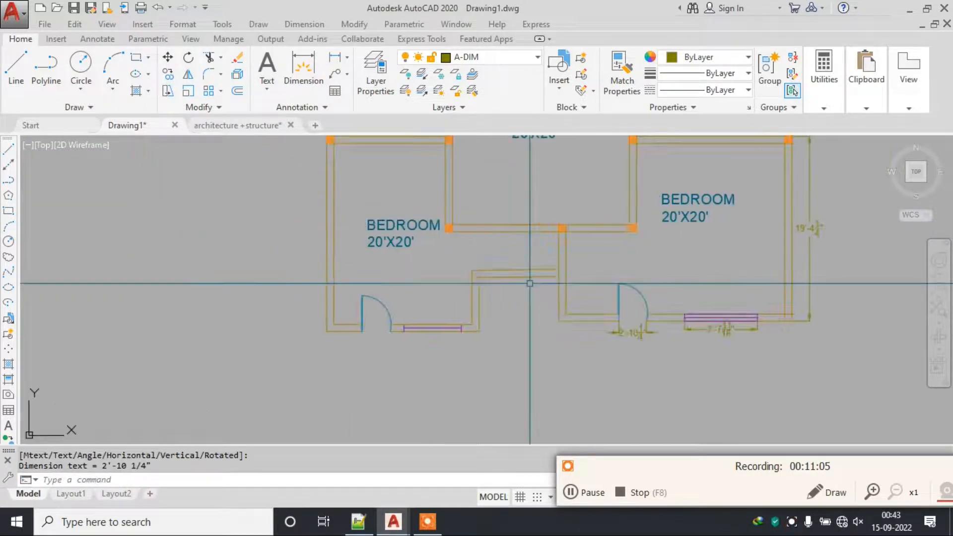
scroll(476, 276, "up", 4)
key("Escape")
key("Return")
left_click(474, 272)
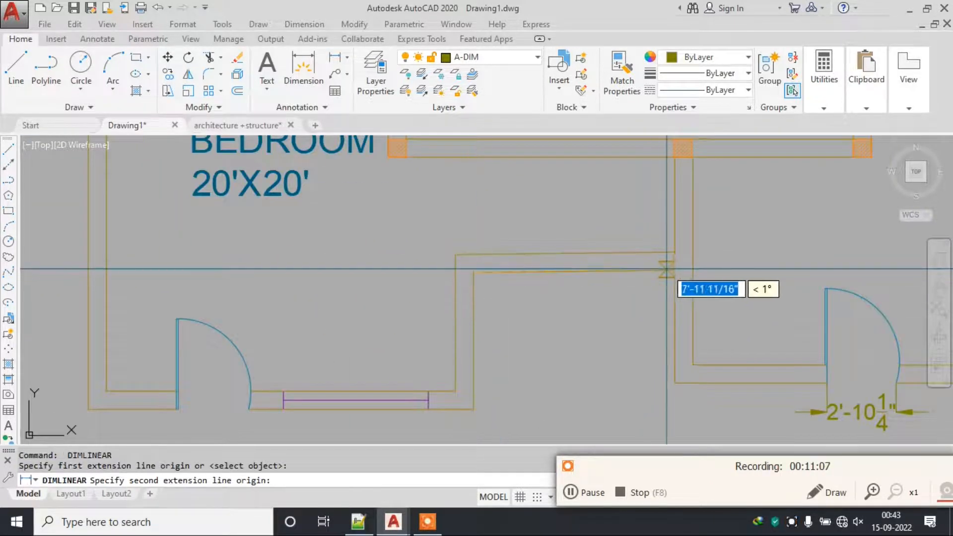
left_click(675, 272)
left_click(630, 293)
scroll(661, 257, "down", 3)
scroll(596, 229, "up", 4)
scroll(588, 240, "down", 3)
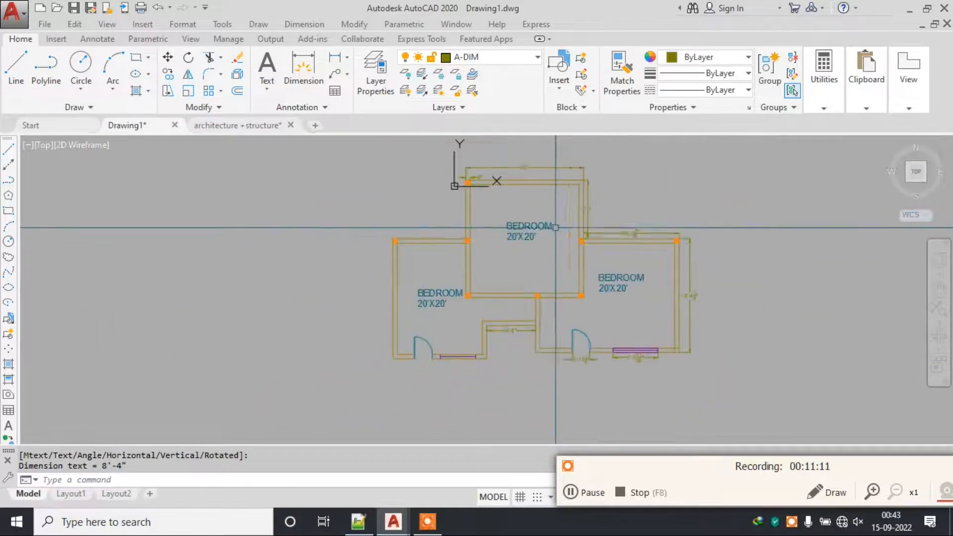
Set the A-DIM layer's colour to 52.
scroll(554, 226, "up", 3)
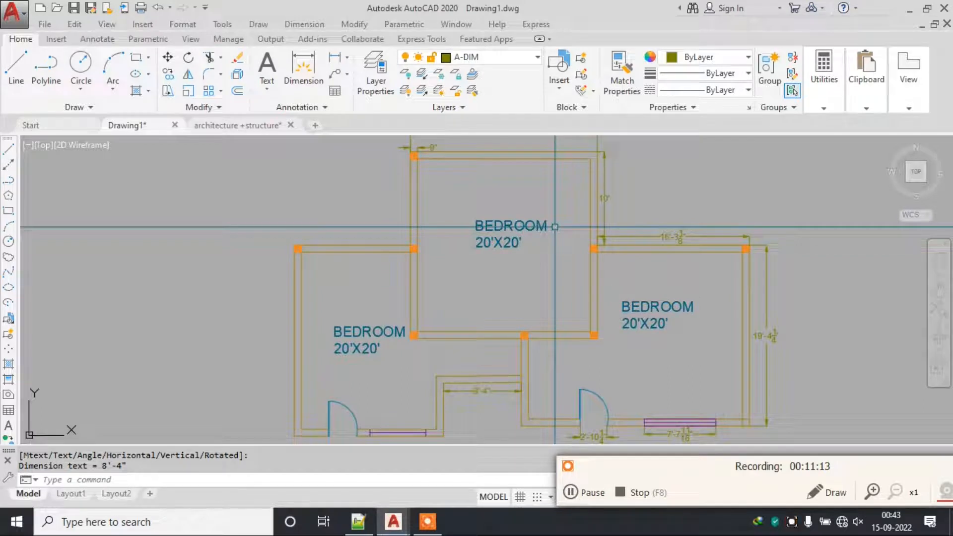
type("LA")
key("Return")
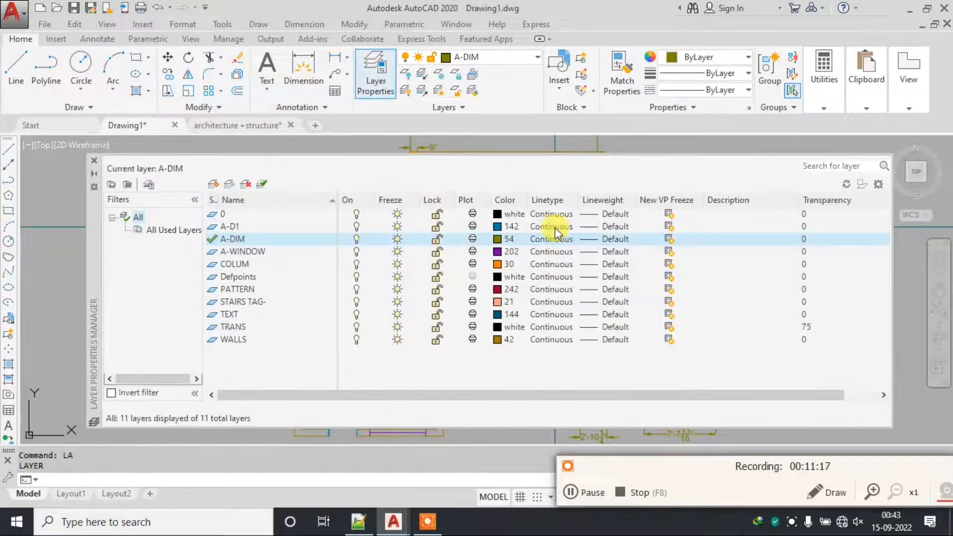
left_click(258, 241)
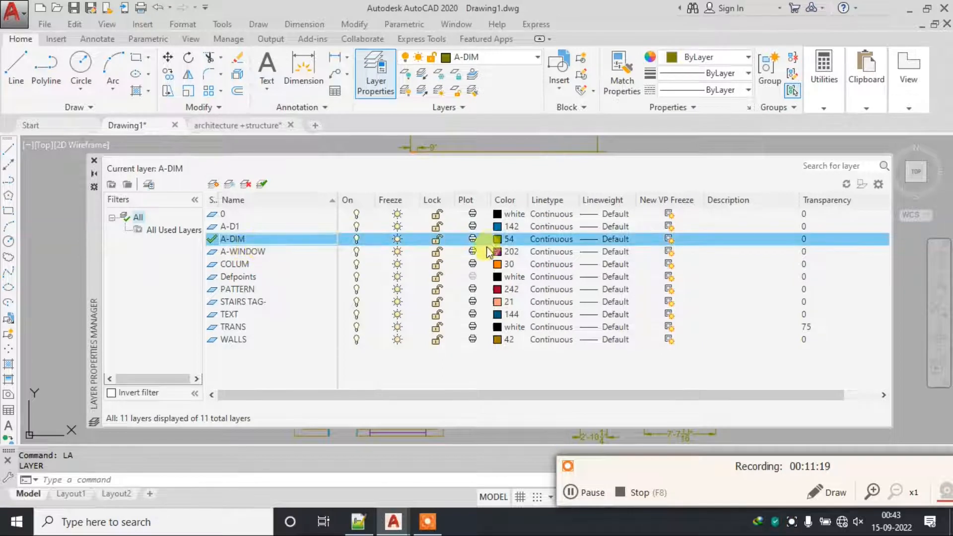
left_click(497, 239)
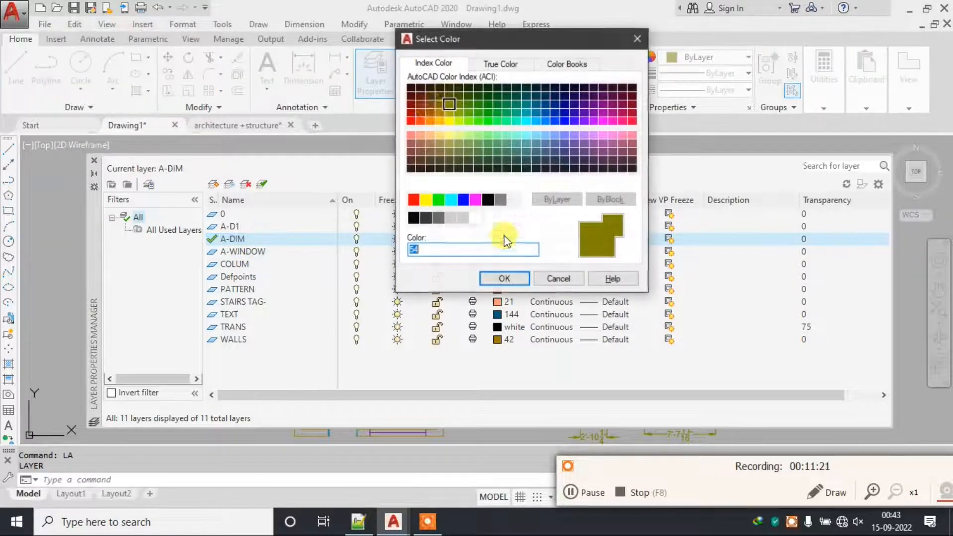
left_click(449, 113)
left_click(516, 283)
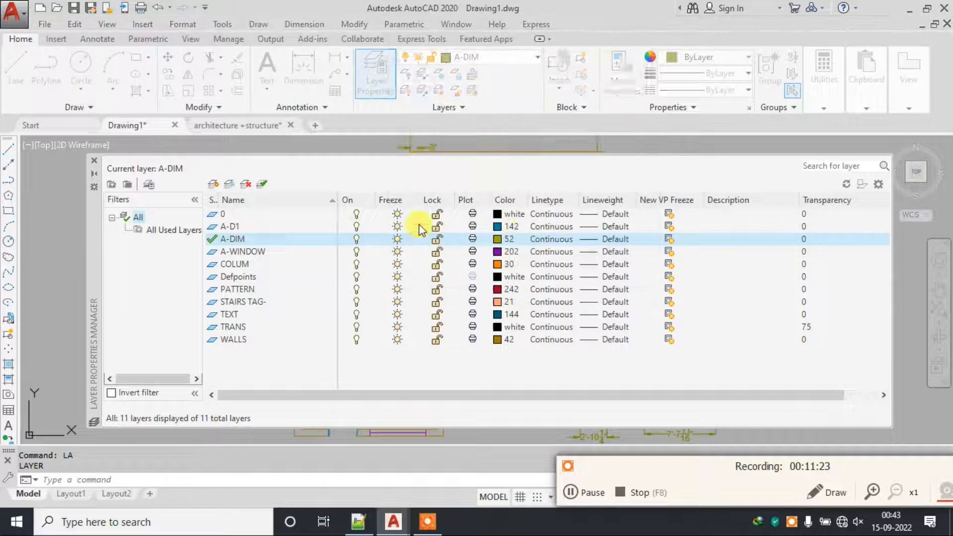
left_click(94, 161)
scroll(469, 169, "up", 5)
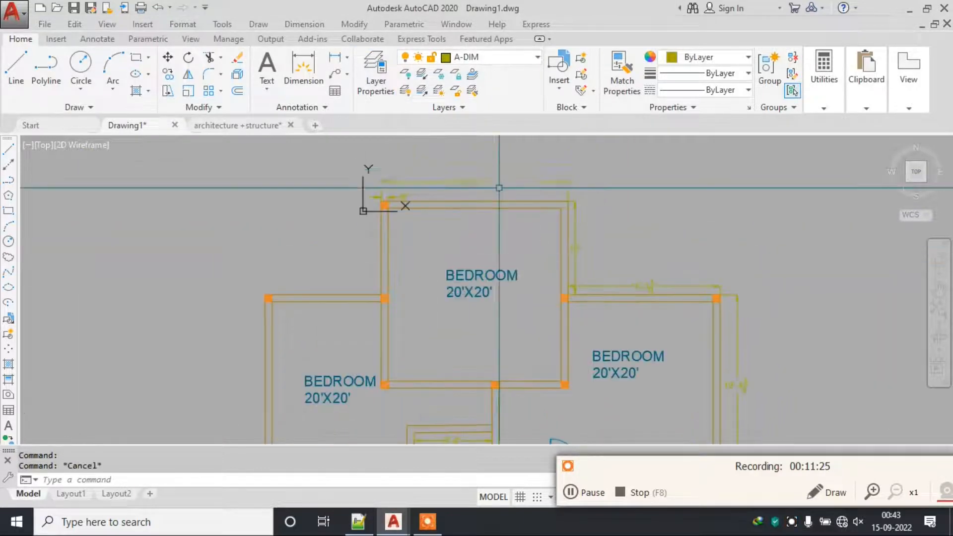
Set the A-DIM layer's colour to index 31.
type("LA")
key("Return")
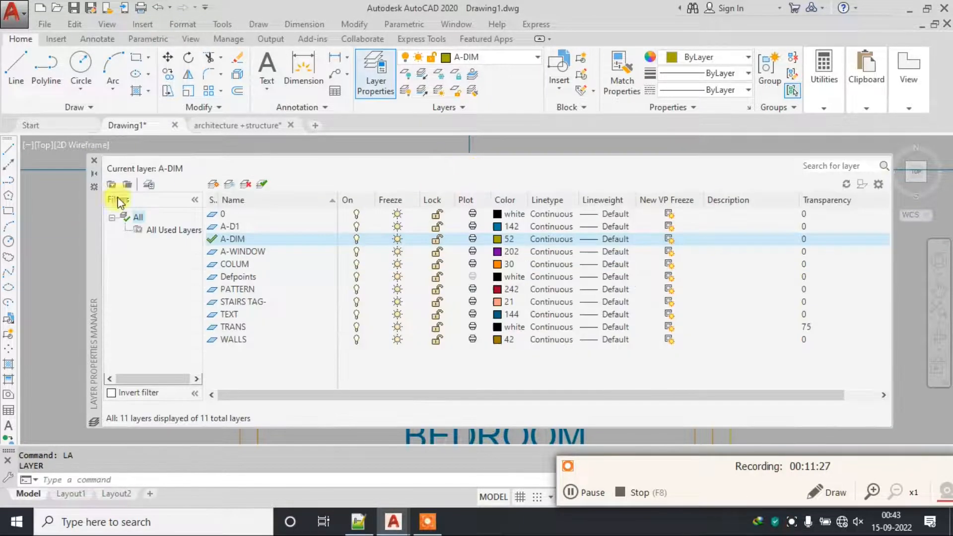
left_click_drag(90, 204, 179, 301)
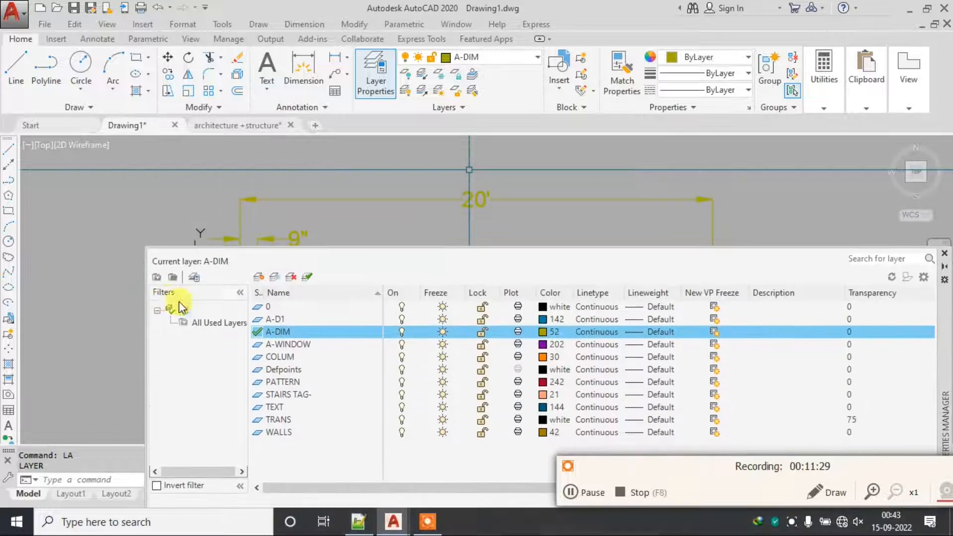
left_click(543, 328)
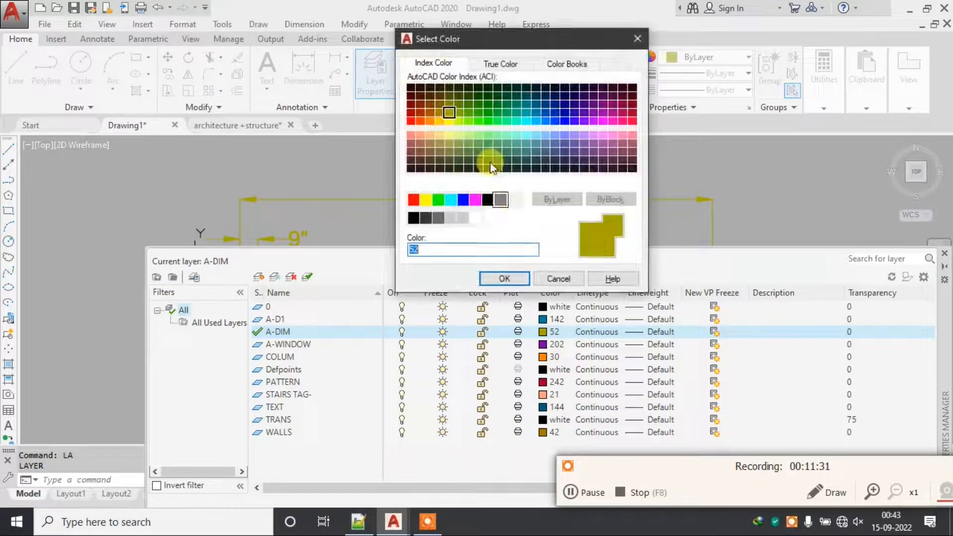
left_click(430, 136)
left_click(519, 275)
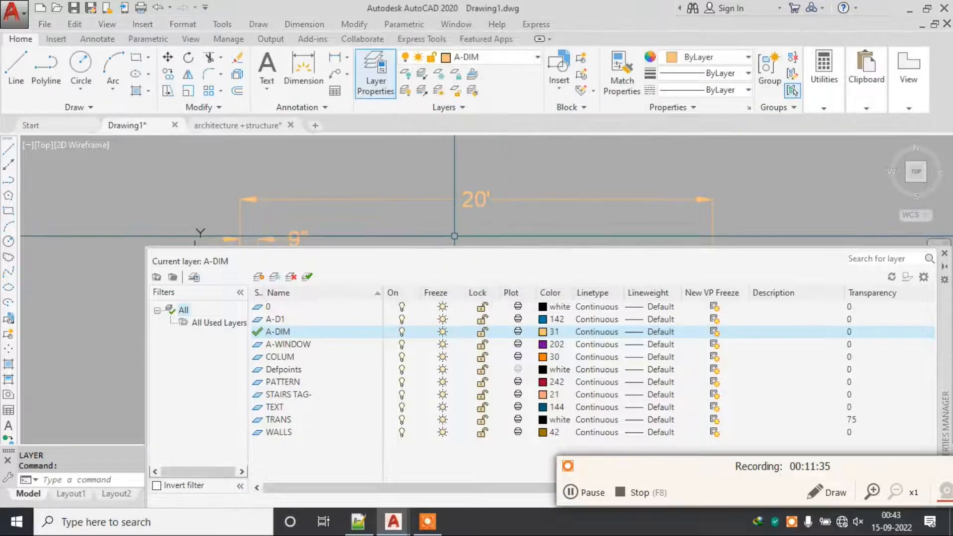
left_click(944, 255)
scroll(442, 190, "down", 6)
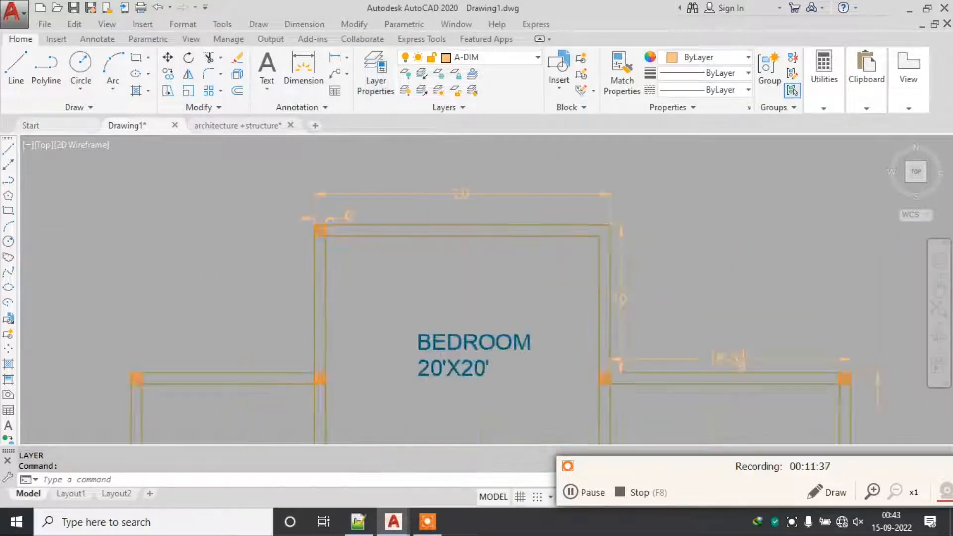
key("Escape")
Insert the Bed - Queen and Lamp - Table blocks from DesignCenter's Home - Space Planner into the empty area left of the plan.
scroll(489, 257, "up", 2)
mouse_move(476, 228)
middle_mouse_down()
mouse_move(529, 233)
mouse_move(521, 219)
middle_mouse_up()
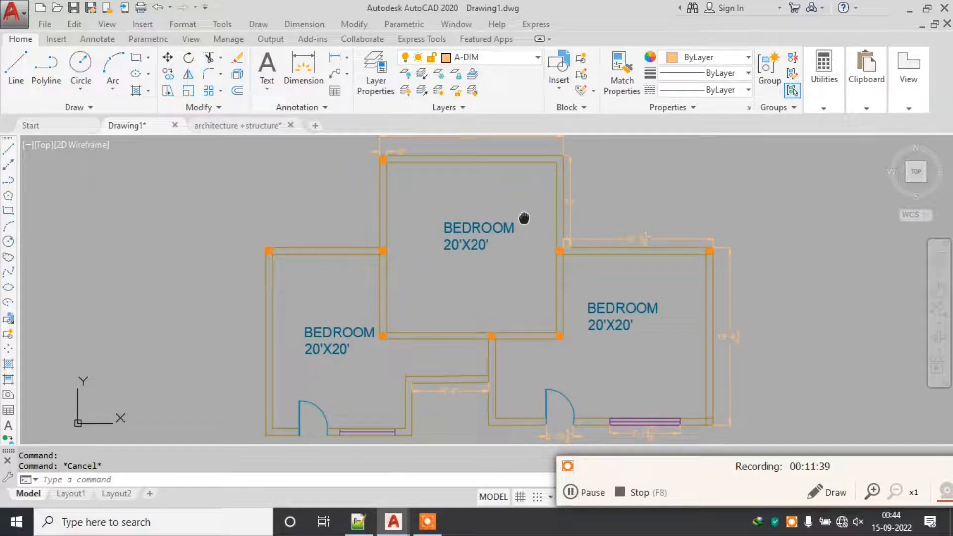
type("ADC")
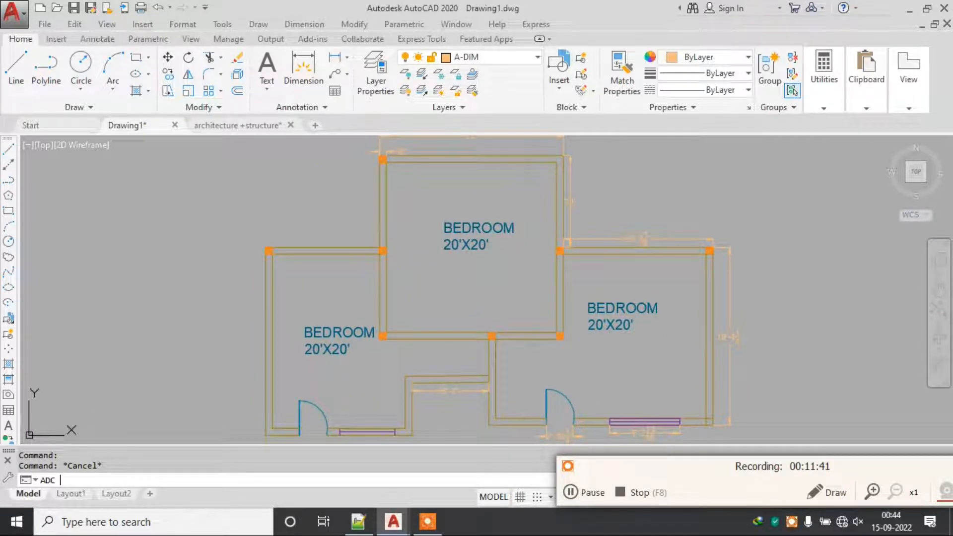
key("Return")
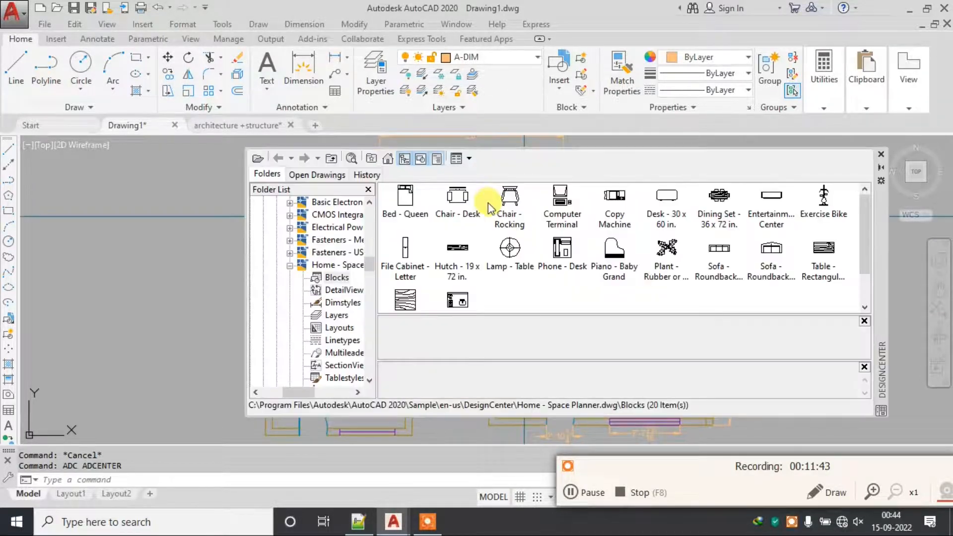
mouse_move(406, 206)
left_mouse_down()
mouse_move(139, 258)
mouse_move(150, 213)
left_mouse_up()
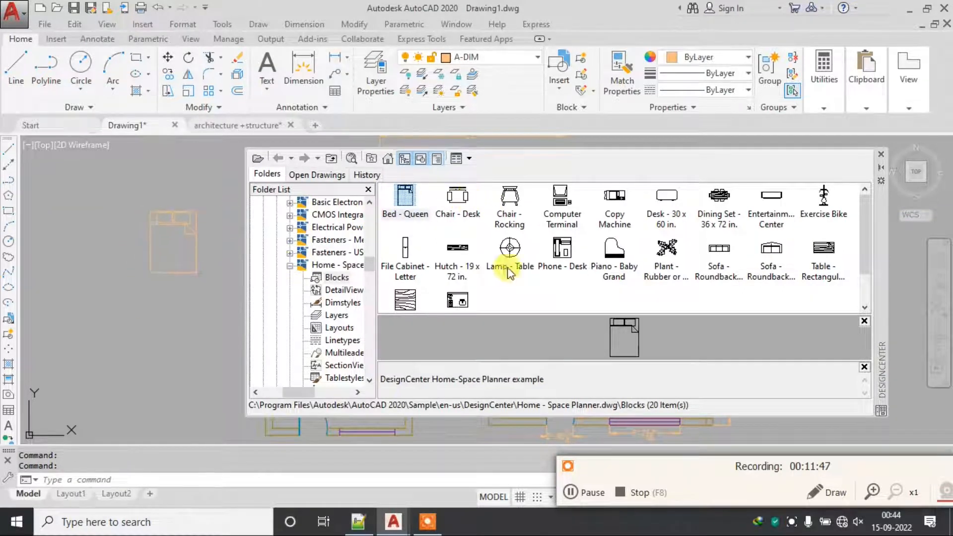
left_click_drag(509, 272, 317, 220)
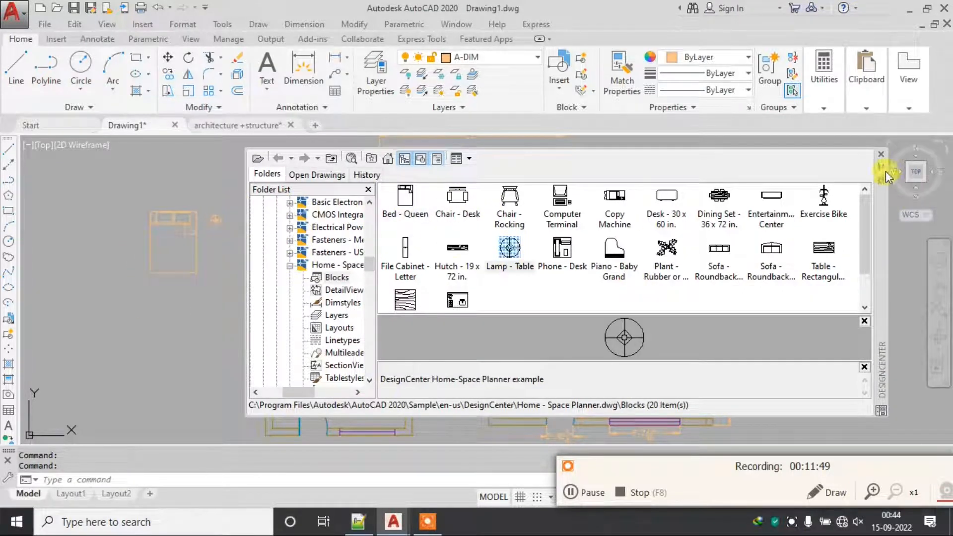
left_click(880, 155)
Move the queen bed into the central bedroom, with its head against the inner face of the upper wall.
key("Escape")
left_click(174, 186)
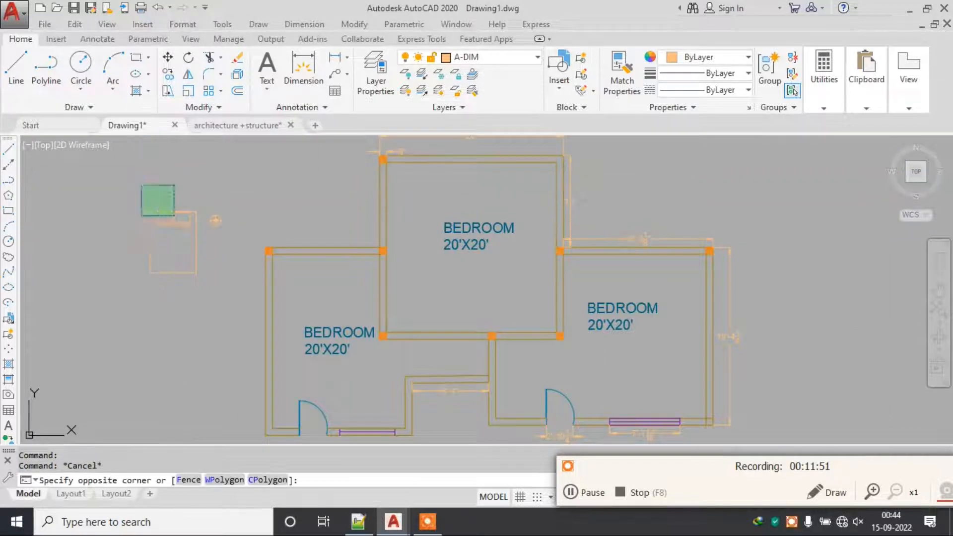
left_click(141, 216)
type("m")
key("Return")
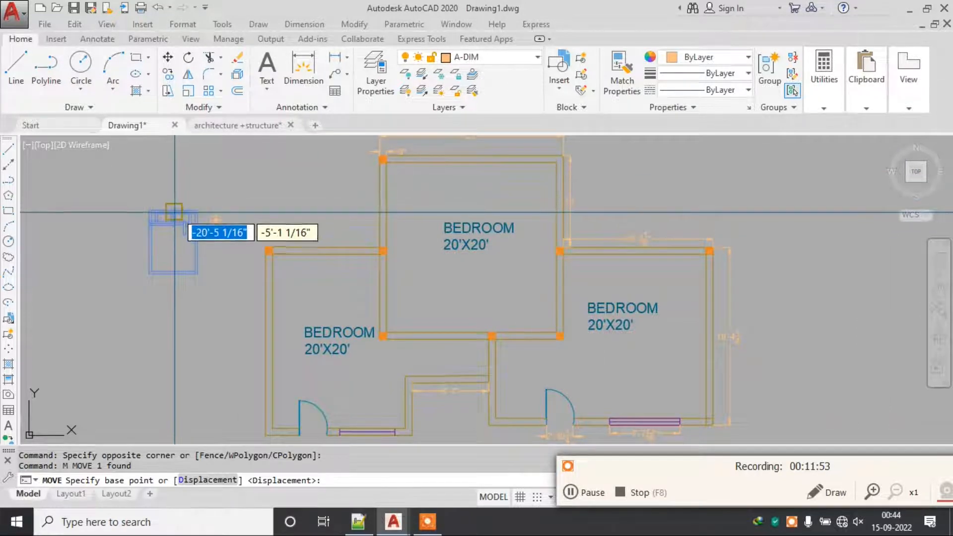
left_click(187, 226)
left_click_drag(619, 481, 627, 427)
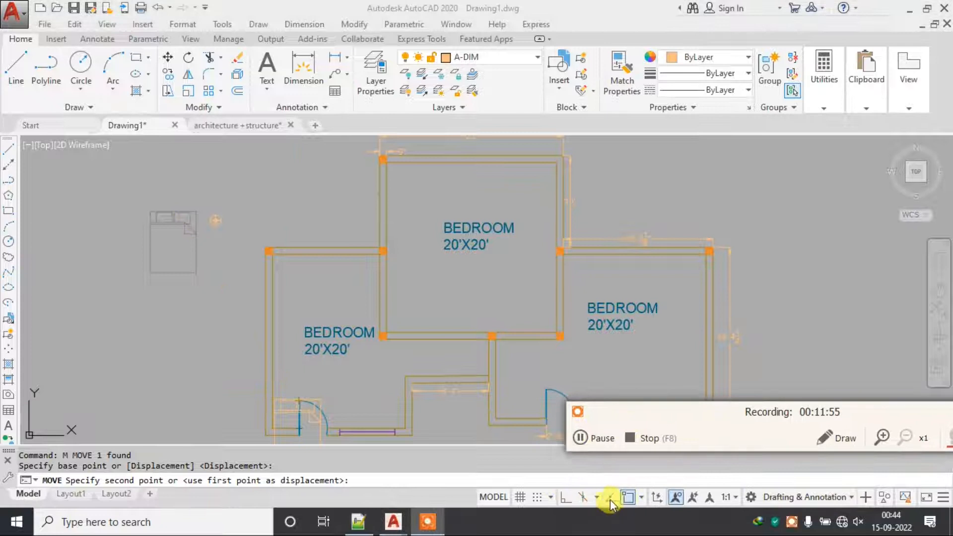
scroll(485, 245, "up", 3)
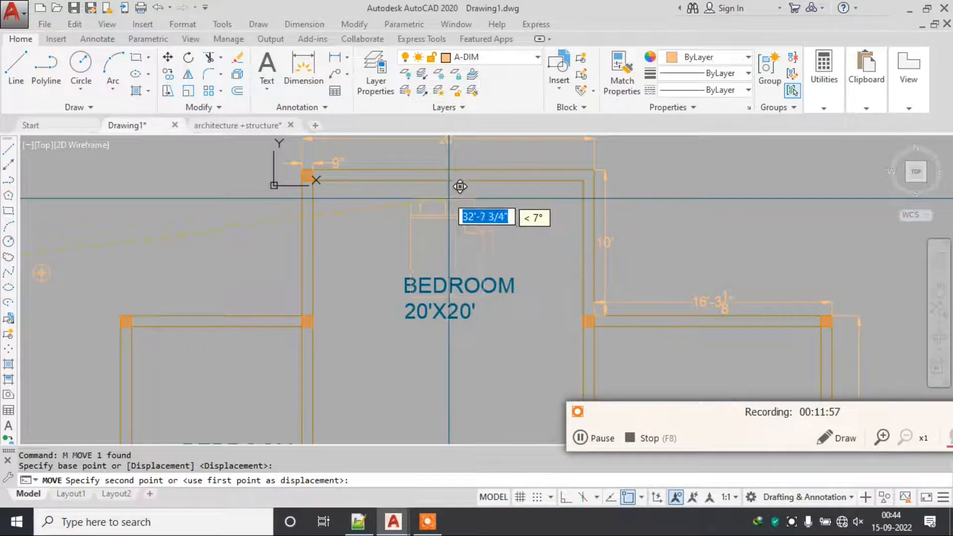
left_click(448, 180)
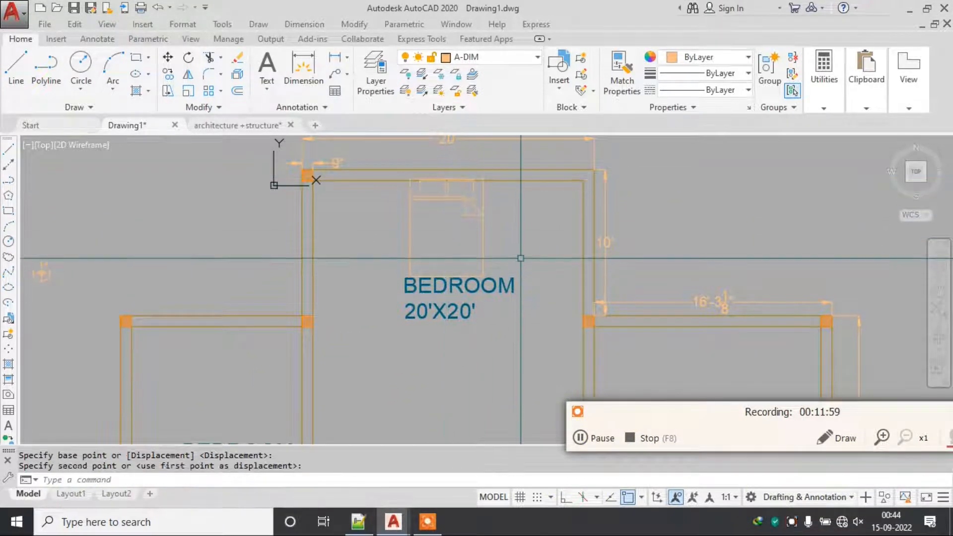
Move the central bedroom's BEDROOM 20'X20' label down, clear of the bed.
key("Escape")
left_click(521, 263)
left_click(502, 298)
type("m")
key("Return")
left_click(404, 319)
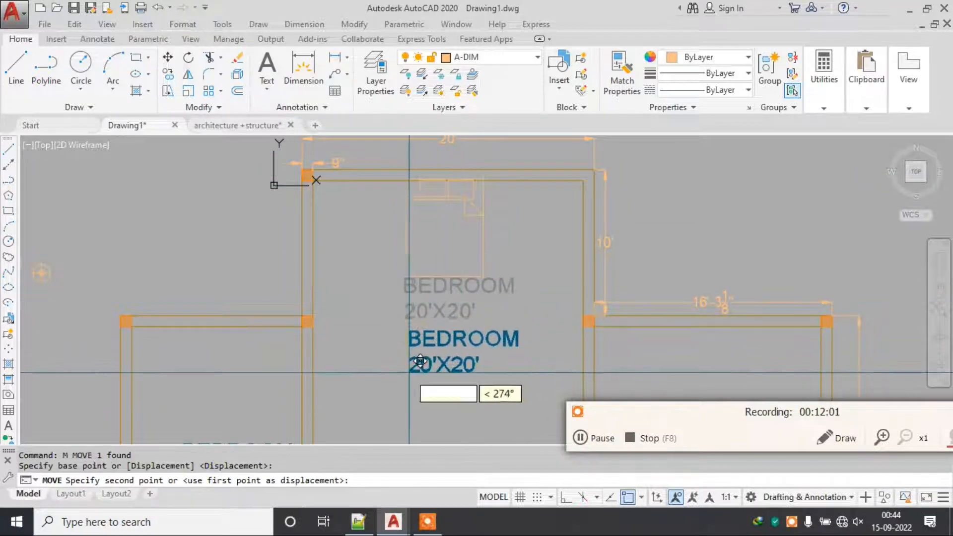
left_click(420, 369)
left_click_drag(607, 415, 599, 481)
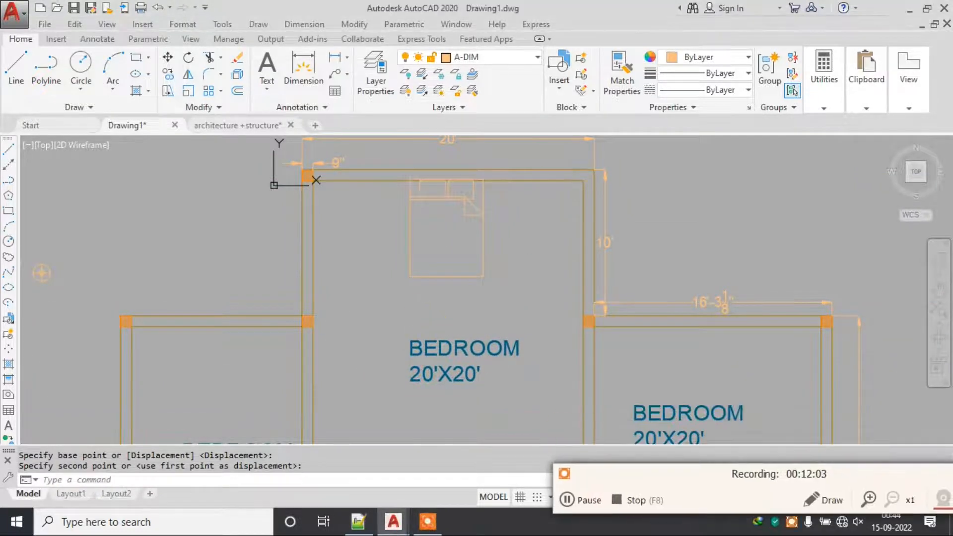
Move the table lamp into the central bedroom, just right of the bed's head.
key("Escape")
middle_click_drag(130, 251, 261, 263)
left_click(232, 242)
left_click(151, 299)
type("m")
key("Return")
left_click(199, 278)
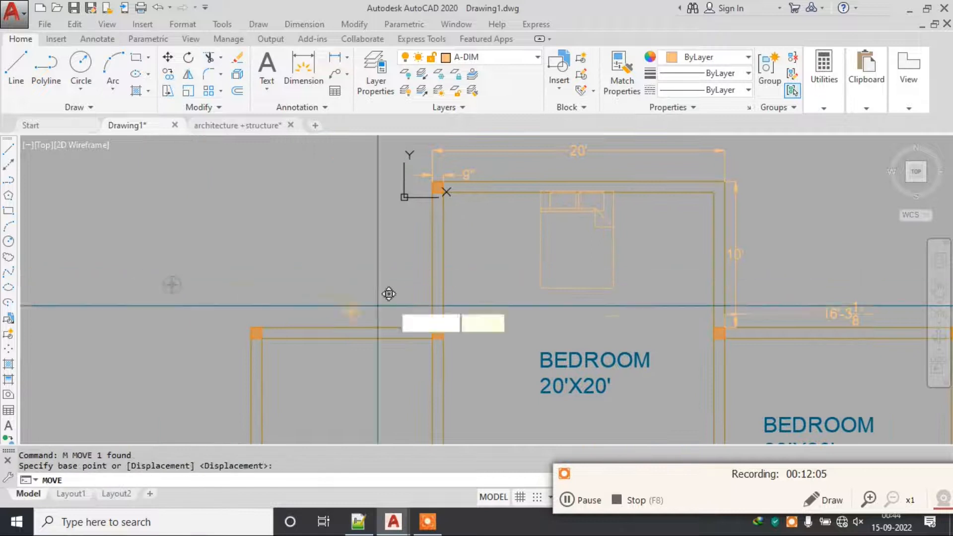
middle_click_drag(610, 209, 529, 241)
scroll(530, 241, "up", 2)
Copy the table lamp to the left side of the bed's head.
key("Escape")
left_click(584, 237)
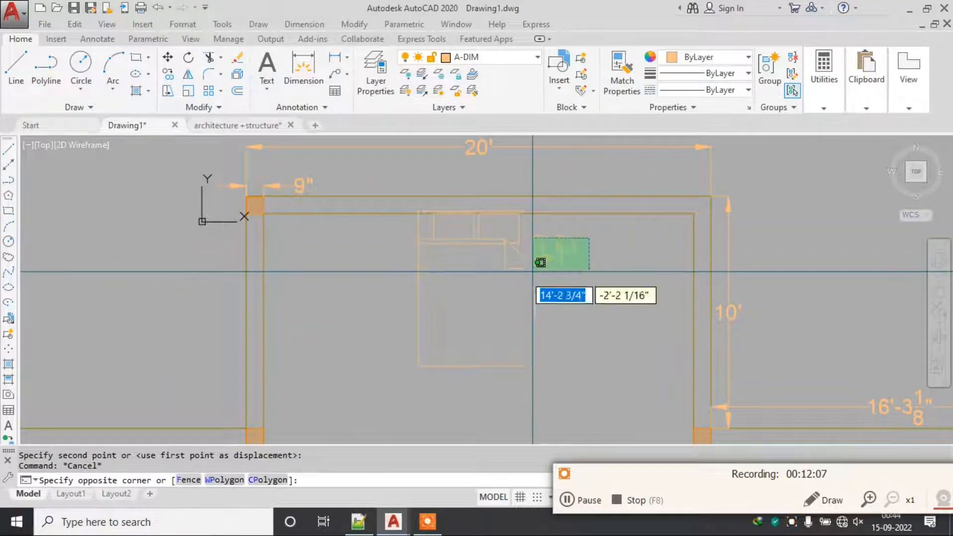
left_click(548, 263)
type("co")
key("Return")
left_click(562, 248)
left_click(383, 243)
key("Escape")
left_click(628, 242)
left_click(345, 316)
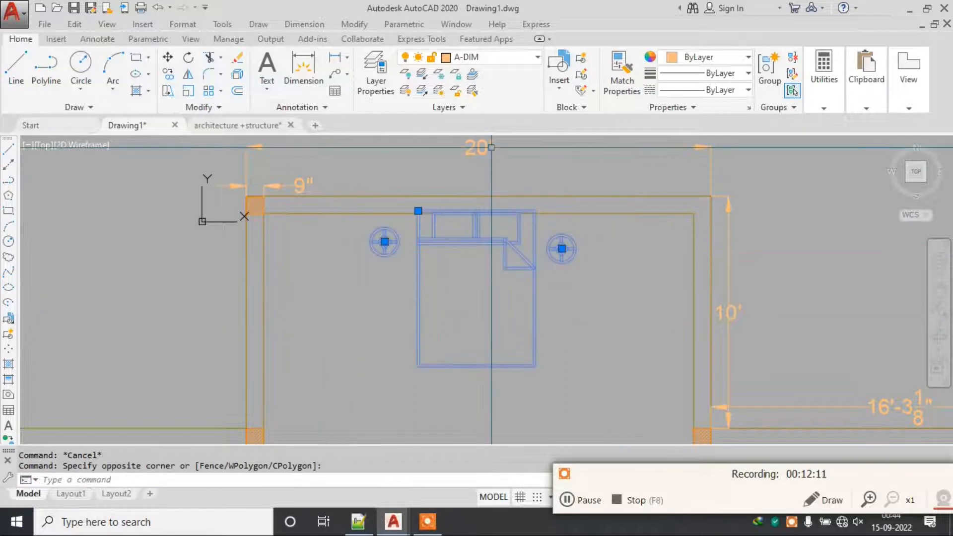
left_click(505, 58)
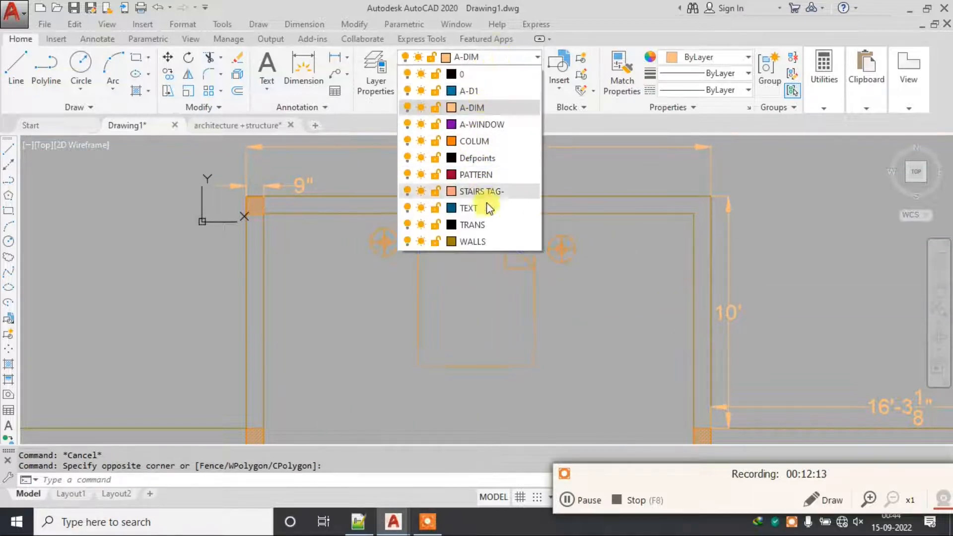
left_click(485, 142)
key("Escape")
Create a new layer named FURNIT. and set its colour to index 8.
type("LA")
key("Return")
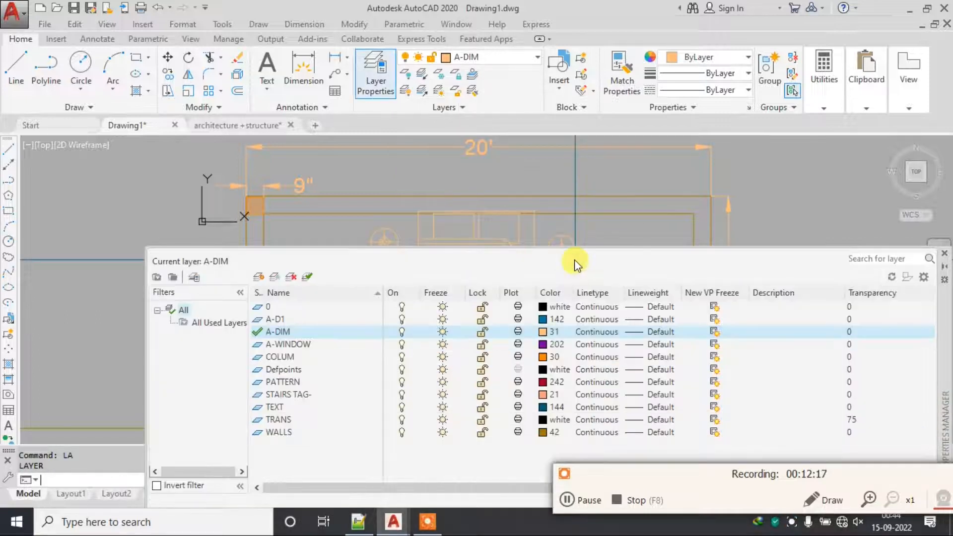
left_click_drag(946, 331, 849, 251)
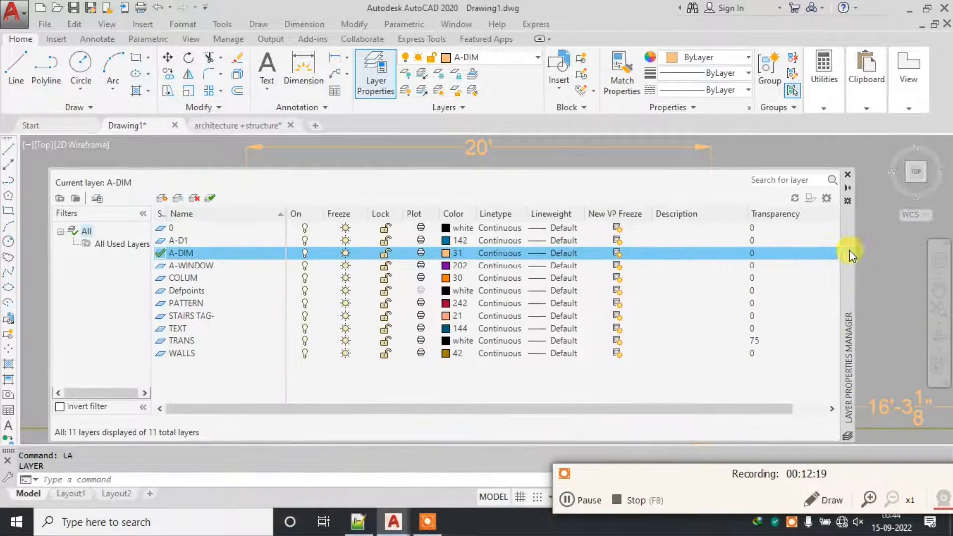
left_click(164, 198)
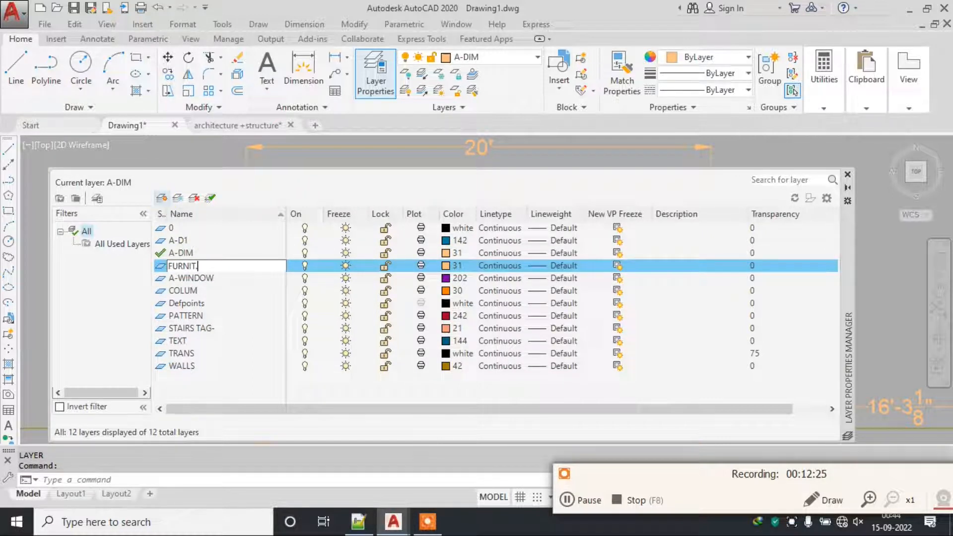
left_click(446, 266)
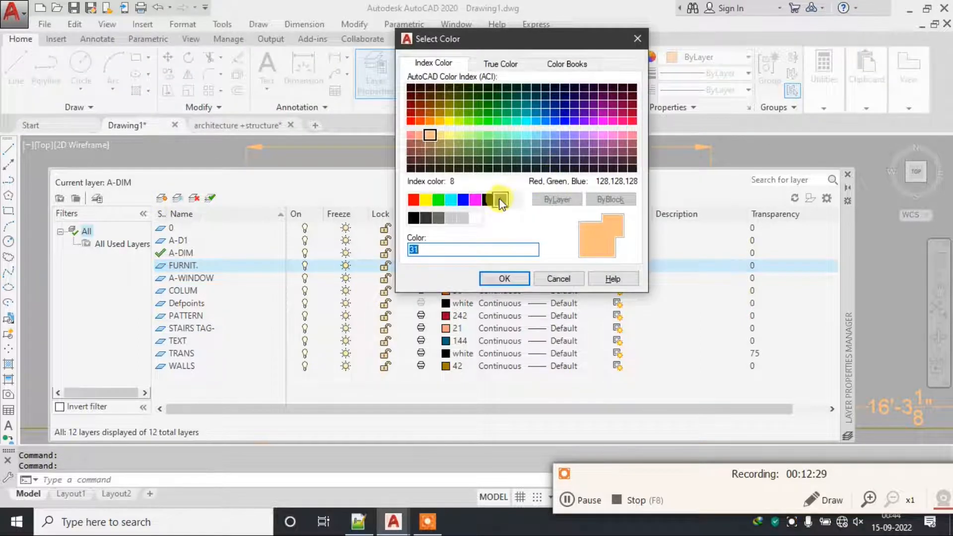
left_click(501, 199)
left_click(514, 279)
left_click(847, 175)
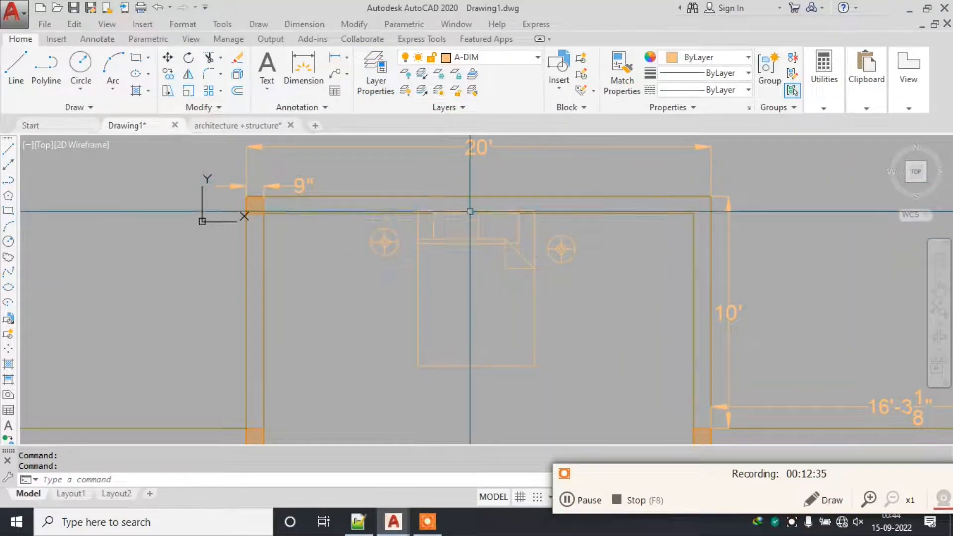
Assign the bed and both table lamps in the central bedroom to the FURNIT. layer.
scroll(469, 212, "up", 2)
left_click(616, 248)
left_click(457, 219)
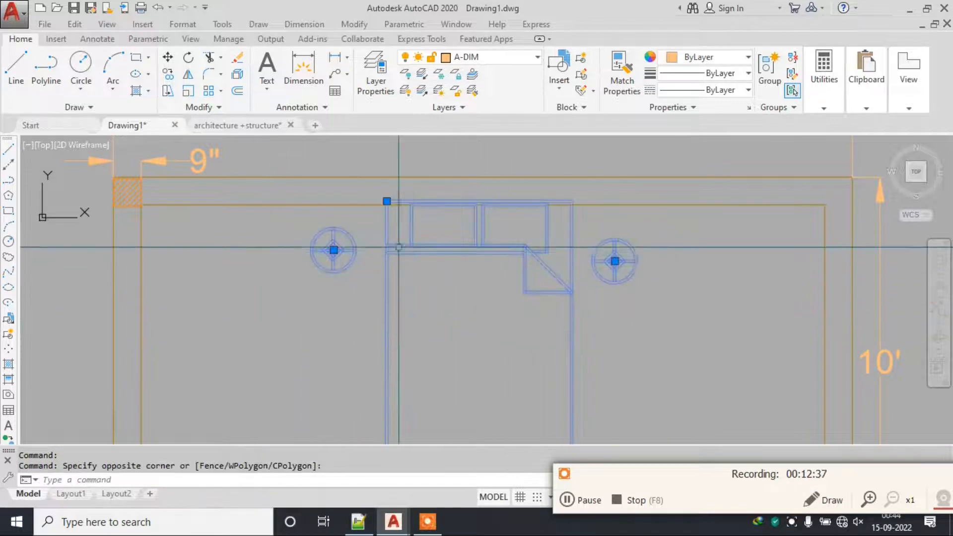
left_click(695, 236)
left_click(249, 342)
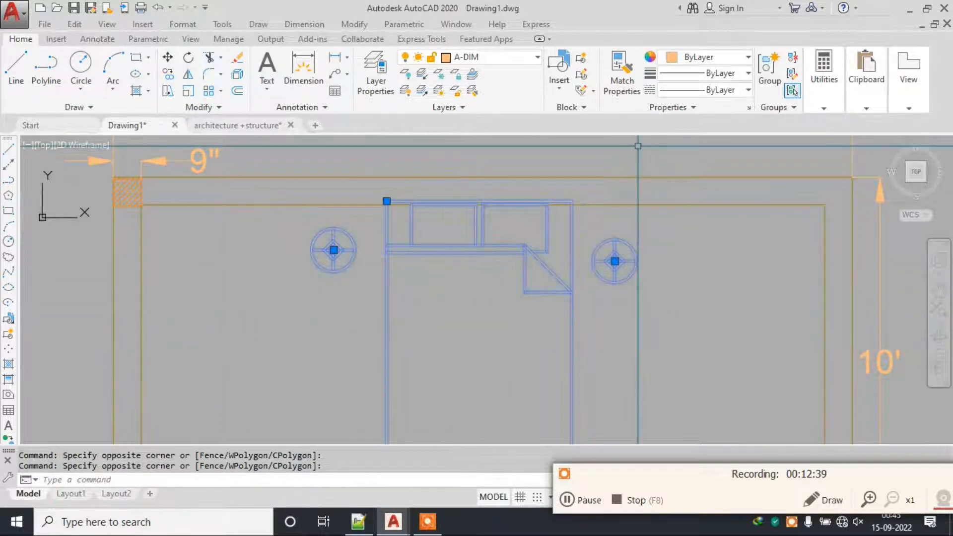
left_click(514, 60)
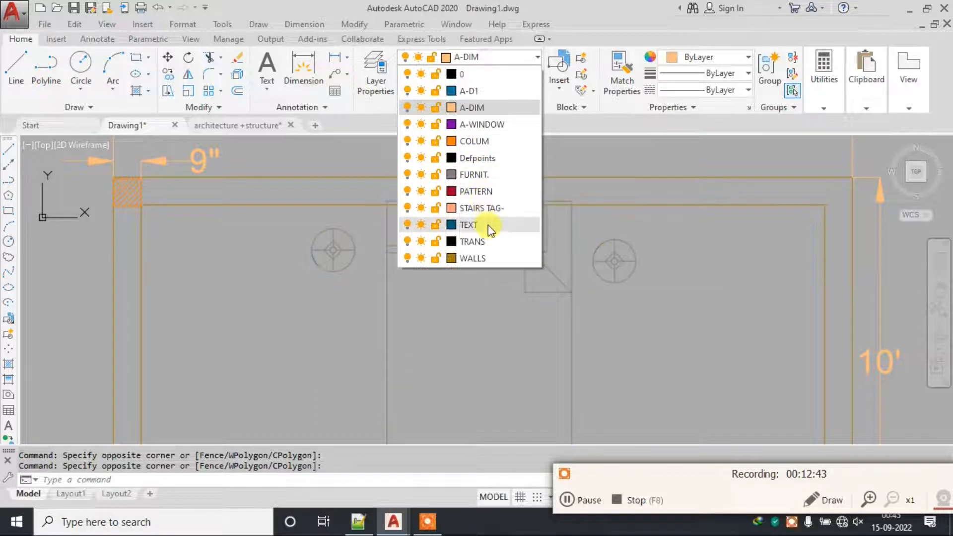
left_click(491, 176)
scroll(538, 208, "down", 4)
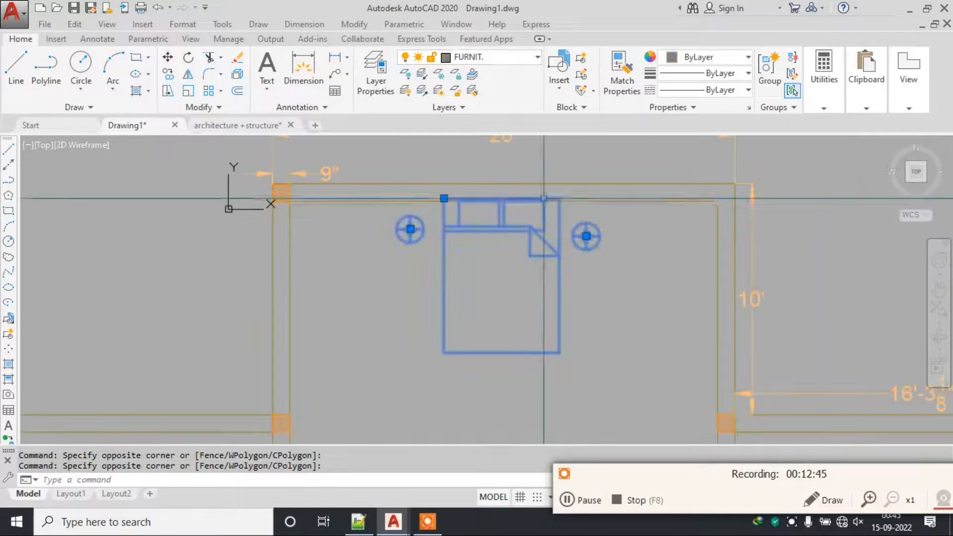
key("Escape")
Move the bed and both lamps together straight down so the bed's head aligns with the upper wall's inner face.
scroll(538, 218, "up", 4)
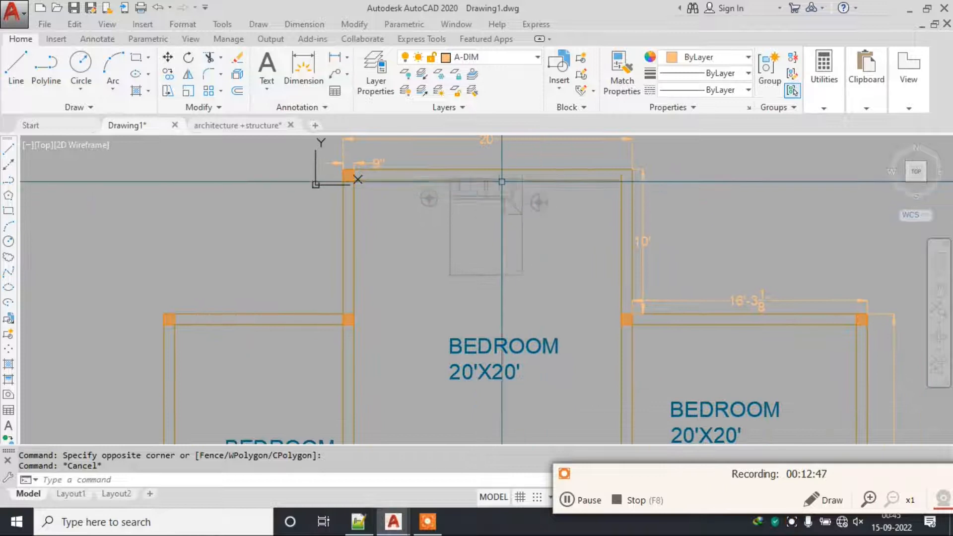
left_click(702, 216)
left_click(321, 324)
type("m")
key("Return")
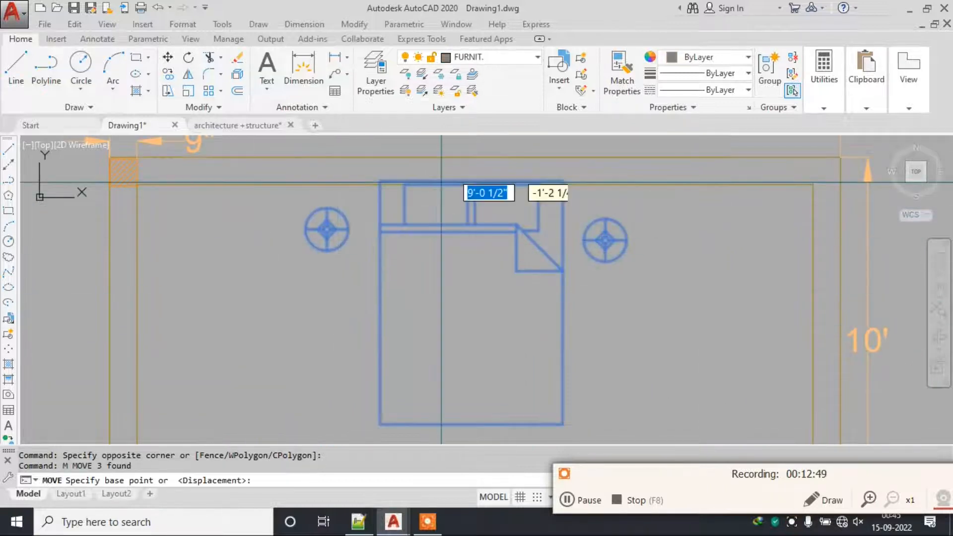
scroll(468, 221, "up", 4)
scroll(472, 213, "down", 1)
left_click(477, 216)
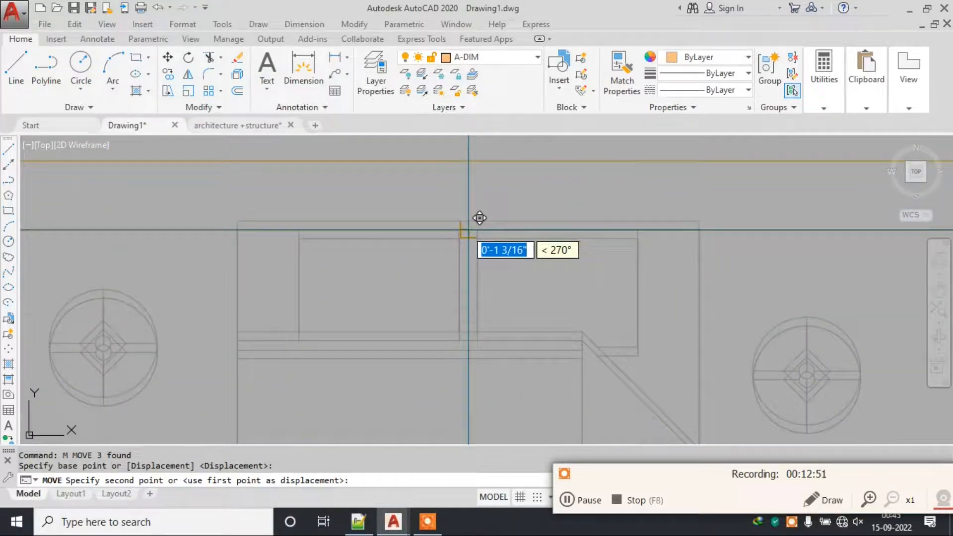
key("Escape")
scroll(519, 236, "down", 5)
scroll(519, 236, "up", 2)
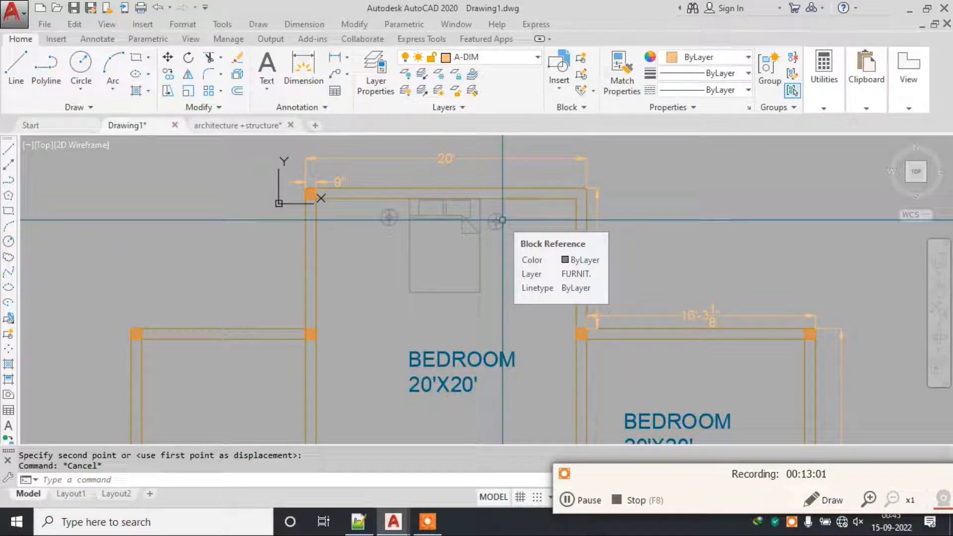
Set the FURNIT. layer's transparency to 75.
type("A")
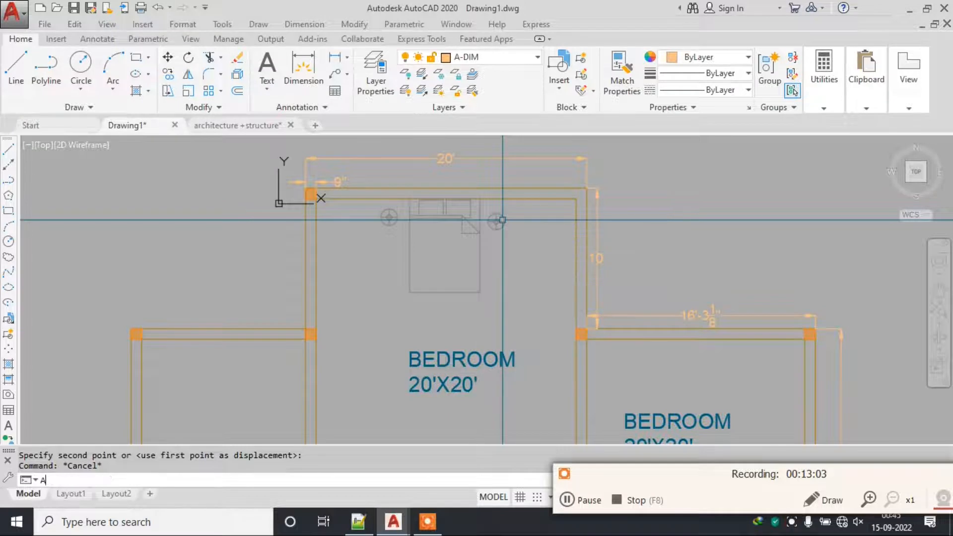
key("Return")
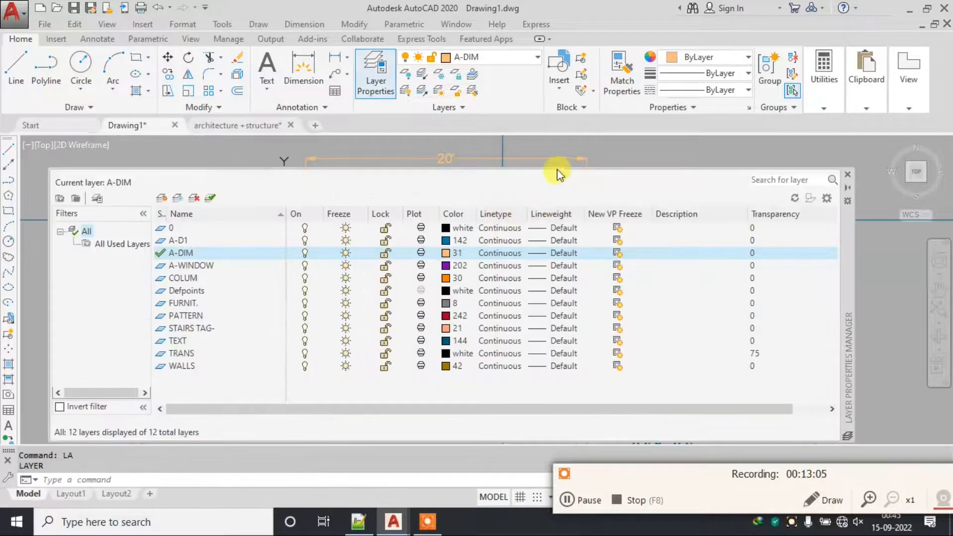
left_click(207, 306)
left_click(757, 303)
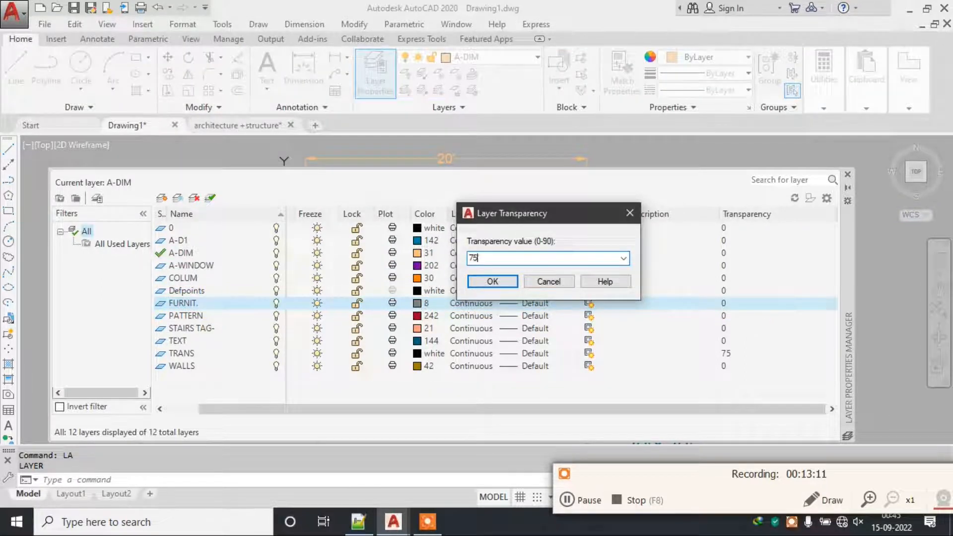
key("Return")
left_click(847, 174)
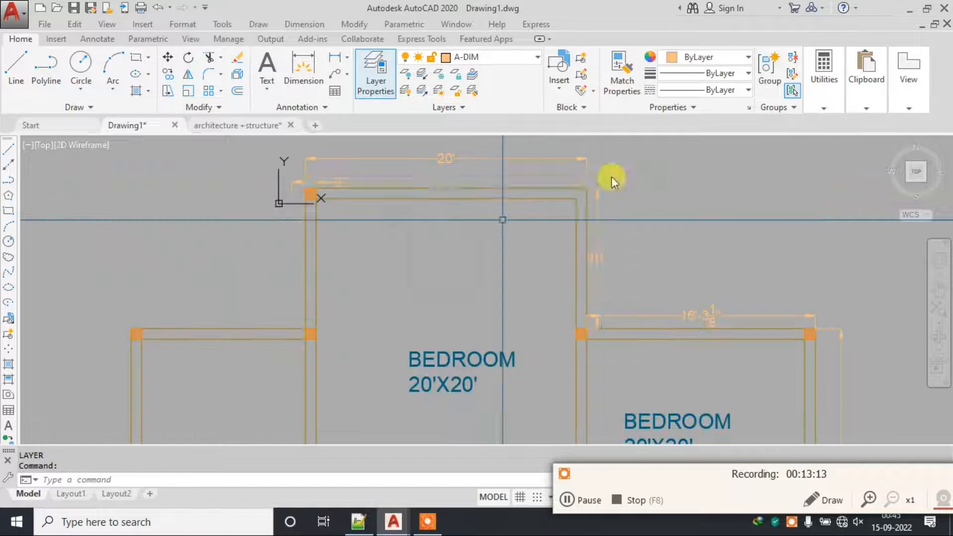
scroll(484, 230, "up", 2)
scroll(485, 229, "down", 2)
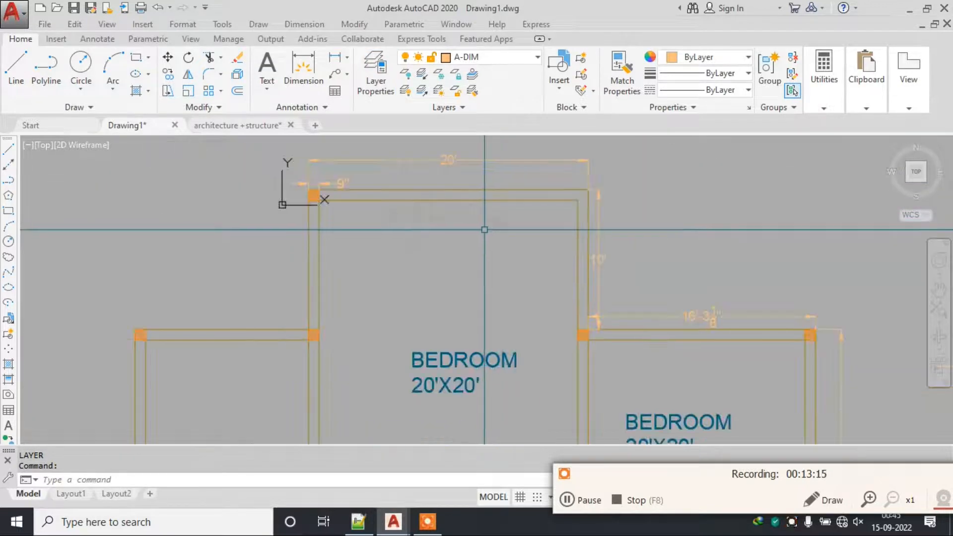
Set the FURNIT. layer's transparency to 50.
type("la")
key("Return")
left_click_drag(848, 268, 863, 350)
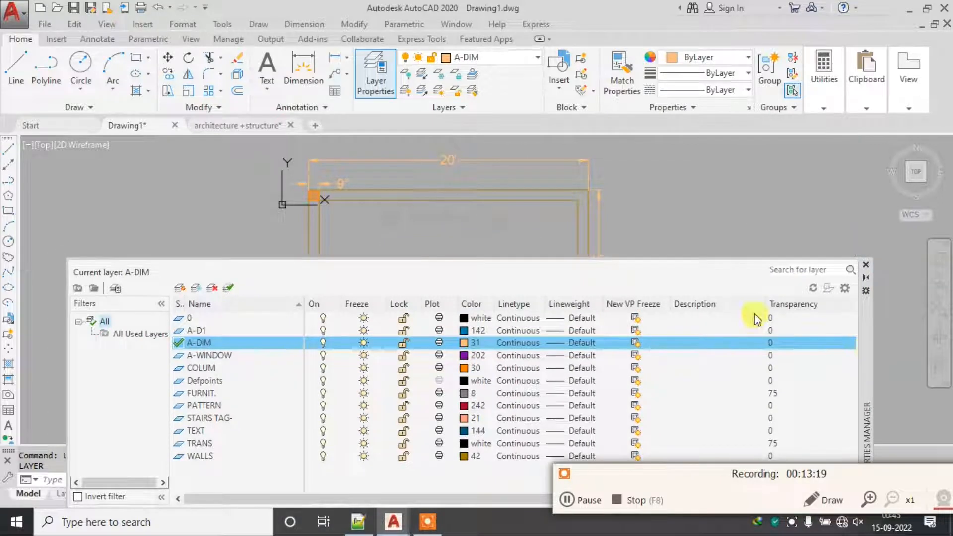
left_click(776, 395)
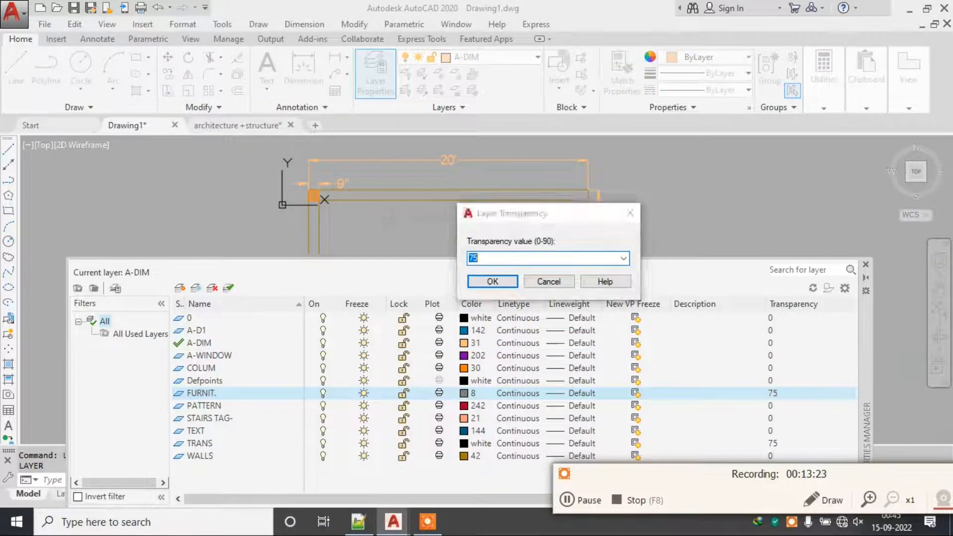
type("50")
key("Return")
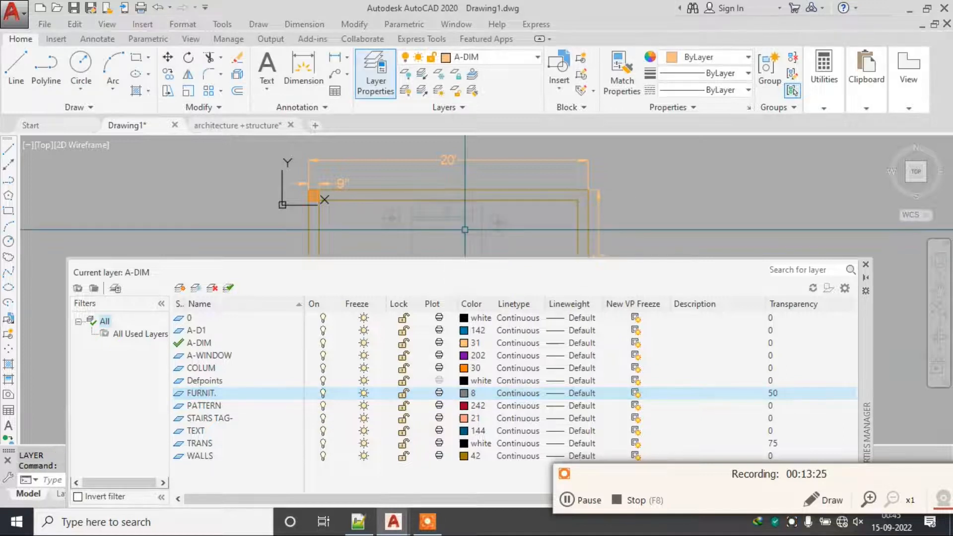
left_click(865, 264)
key("Escape")
key("Escape")
scroll(511, 214, "up", 2)
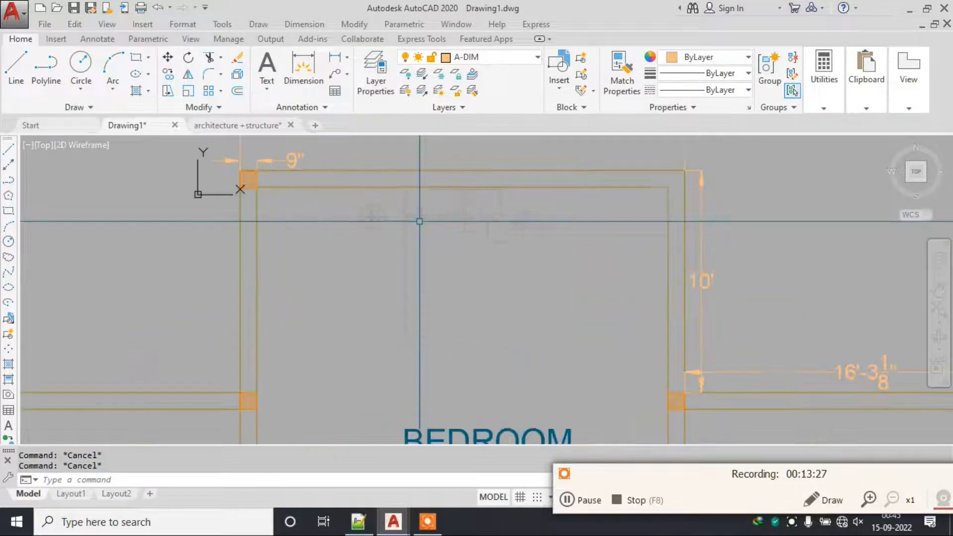
Load the ACAD_ISO02W100 dashed linetype and make it the current linetype.
scroll(526, 210, "up", 2)
left_click(615, 198)
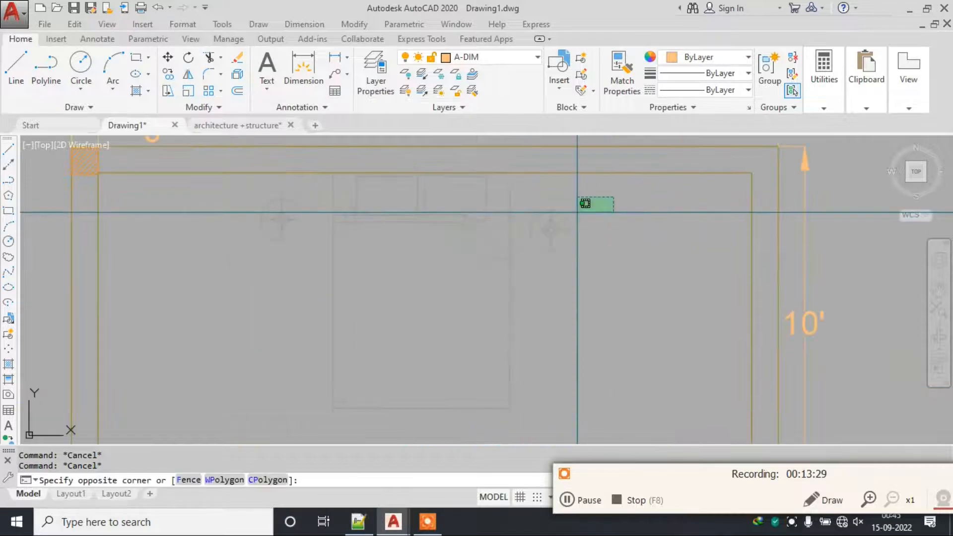
left_click(229, 332)
left_click(719, 91)
left_click(700, 155)
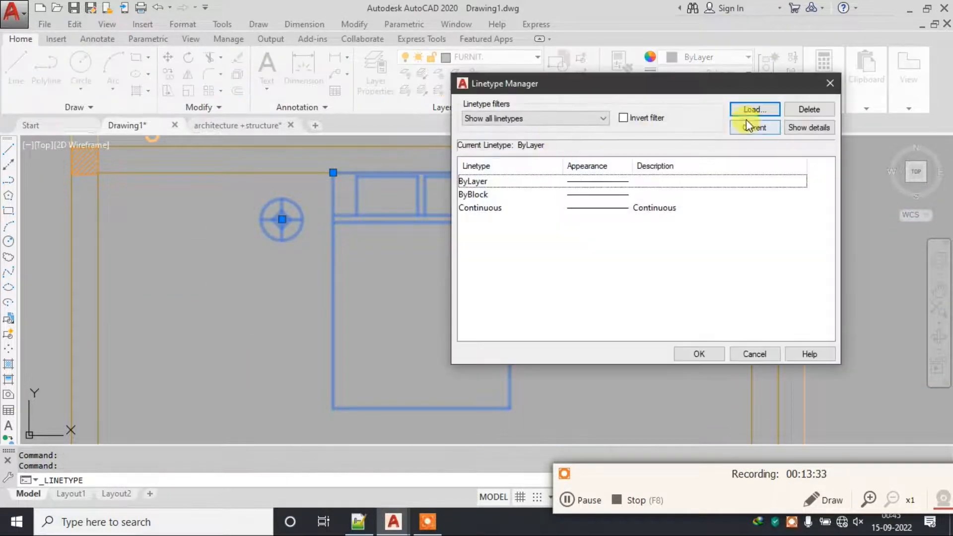
left_click(751, 109)
left_click(469, 156)
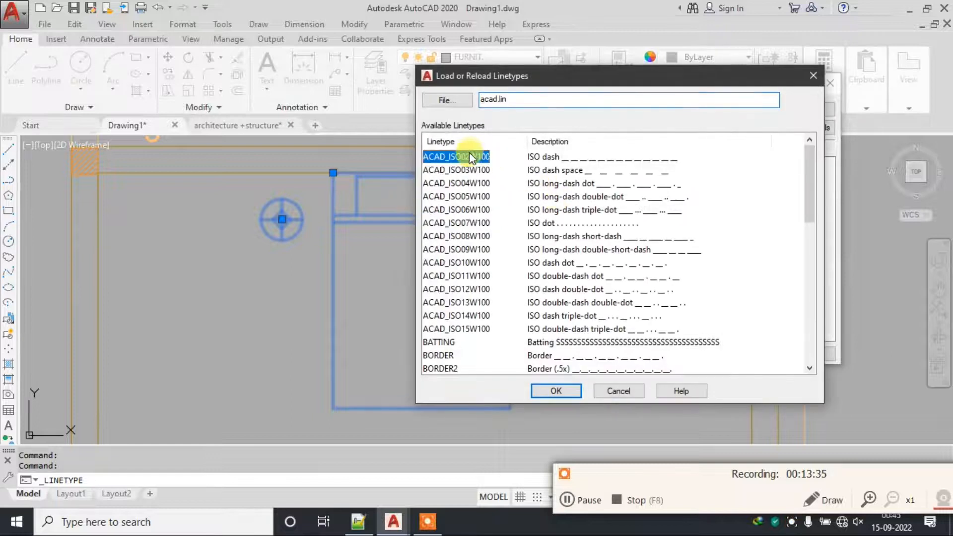
double_click(469, 151)
left_click(656, 218)
double_click(655, 209)
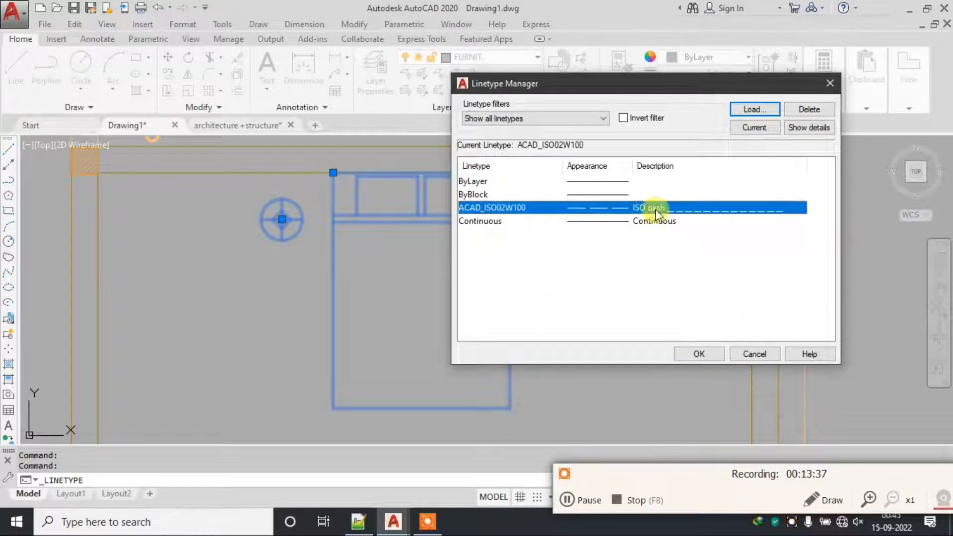
left_click(709, 351)
key("Escape")
key("Escape")
Apply the ACAD_ISO02W100 linetype to the bed and both lamps, and set the current lineweight to 0.039".
left_click(588, 205)
left_click(198, 318)
left_click(705, 90)
left_click(725, 147)
key("Escape")
key("Escape")
left_click(600, 191)
left_click(181, 290)
key("Escape")
Turn off the WALLS and TEXT layers.
scroll(370, 210, "down", 2)
scroll(373, 210, "down", 2)
middle_click_drag(342, 255, 400, 211)
scroll(400, 210, "down", 2)
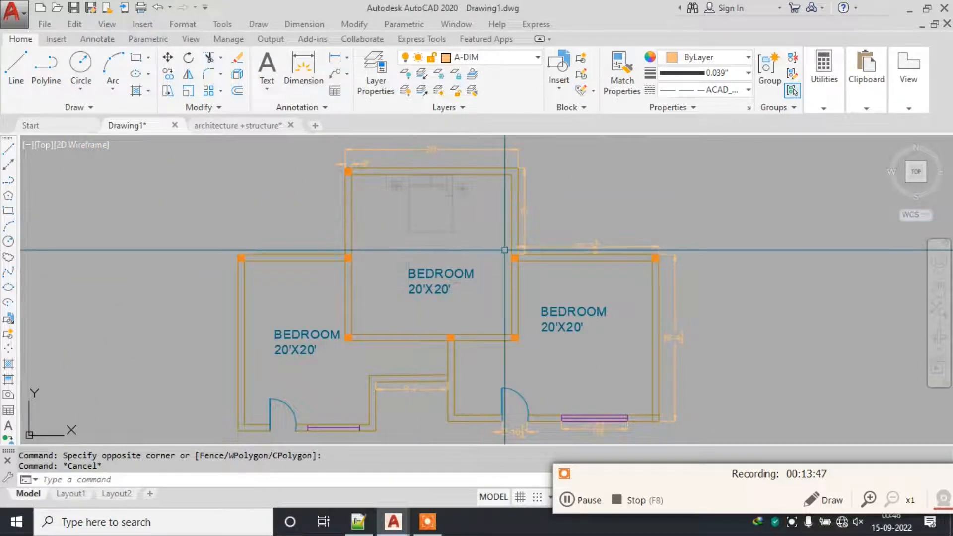
scroll(551, 199, "down", 2)
scroll(550, 219, "up", 2)
scroll(548, 219, "down", 2)
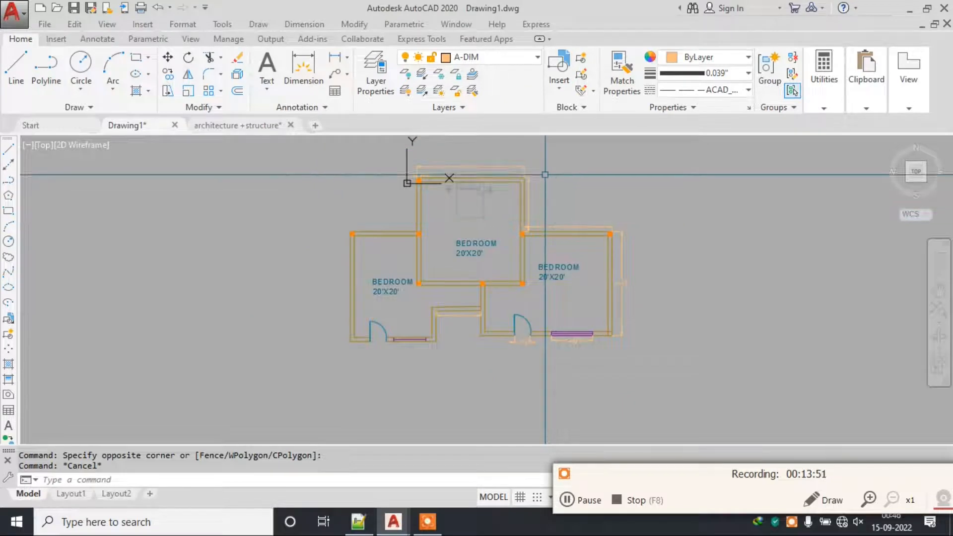
left_click(508, 61)
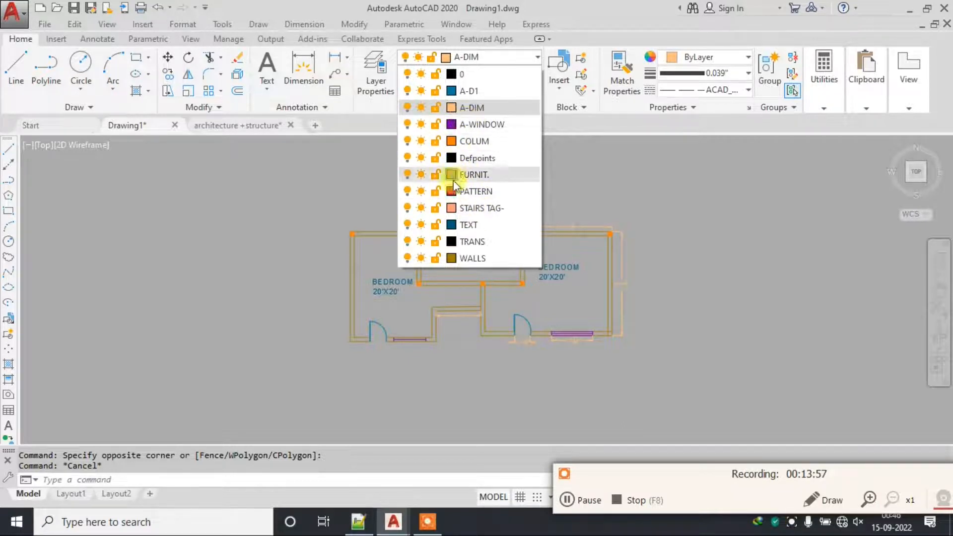
left_click(407, 258)
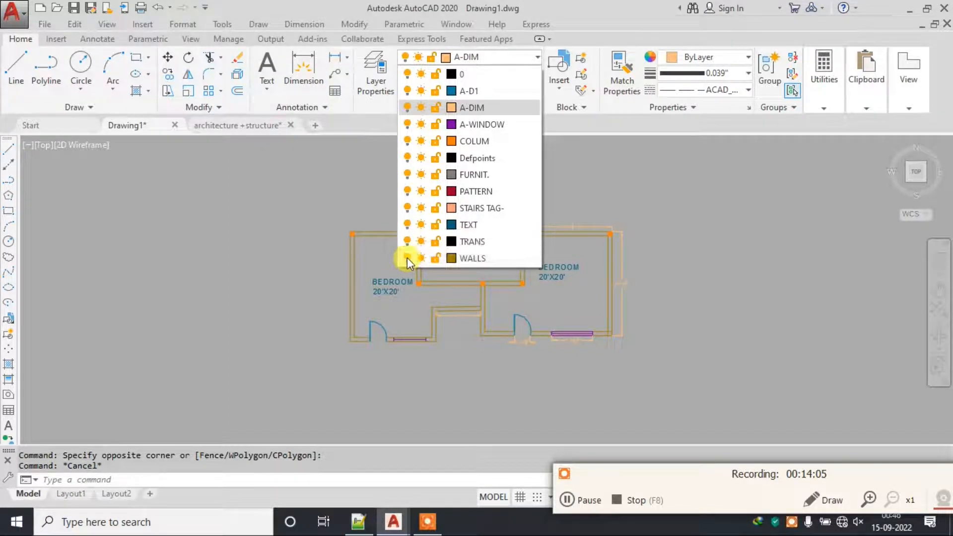
left_click(353, 194)
key("Escape")
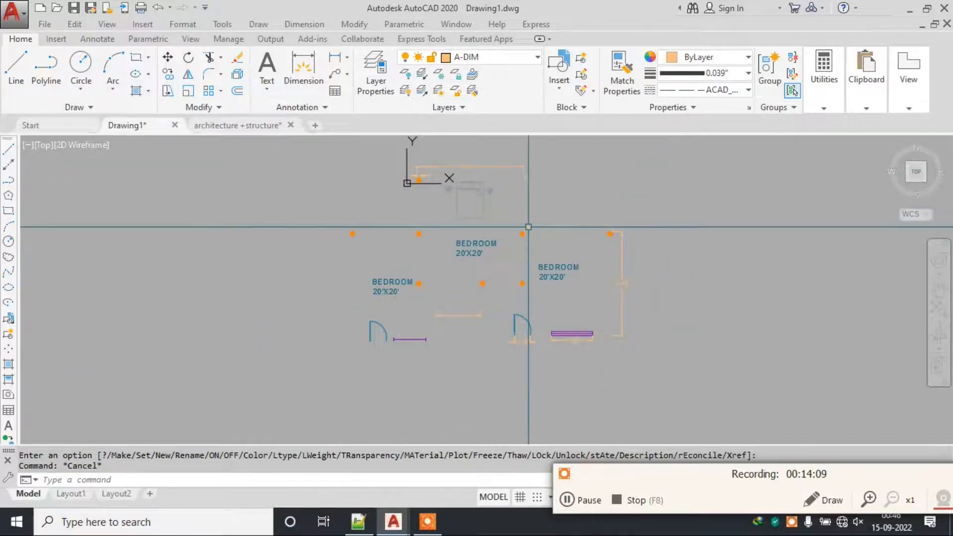
scroll(528, 226, "up", 2)
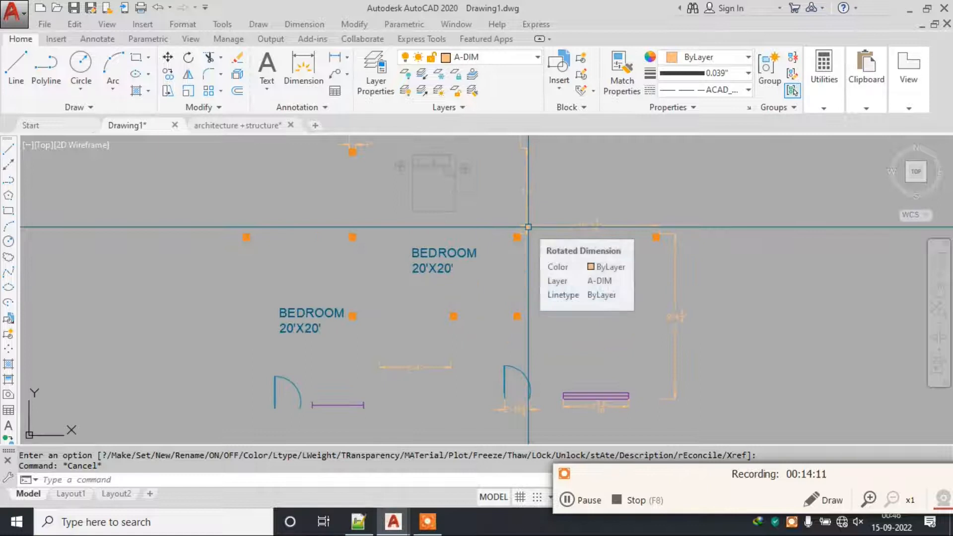
left_click(495, 57)
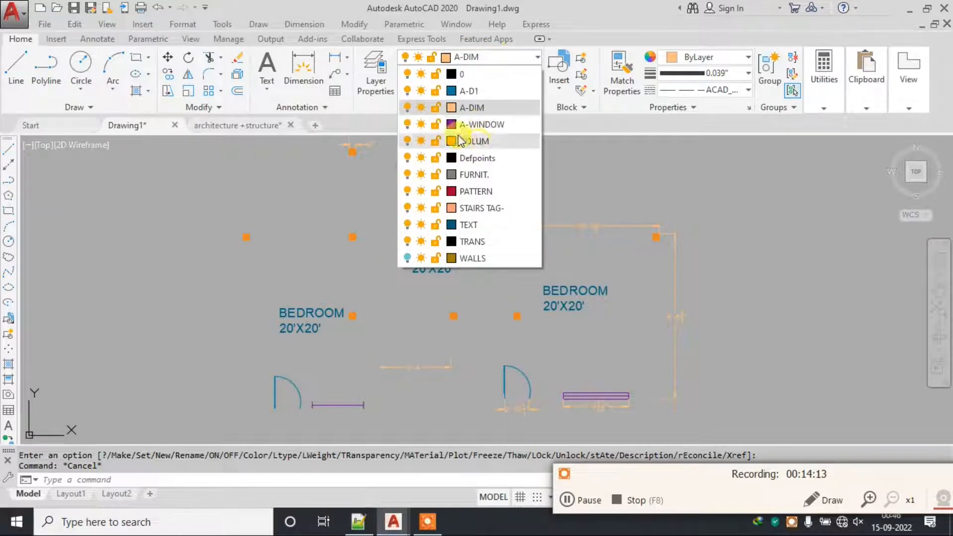
left_click(407, 224)
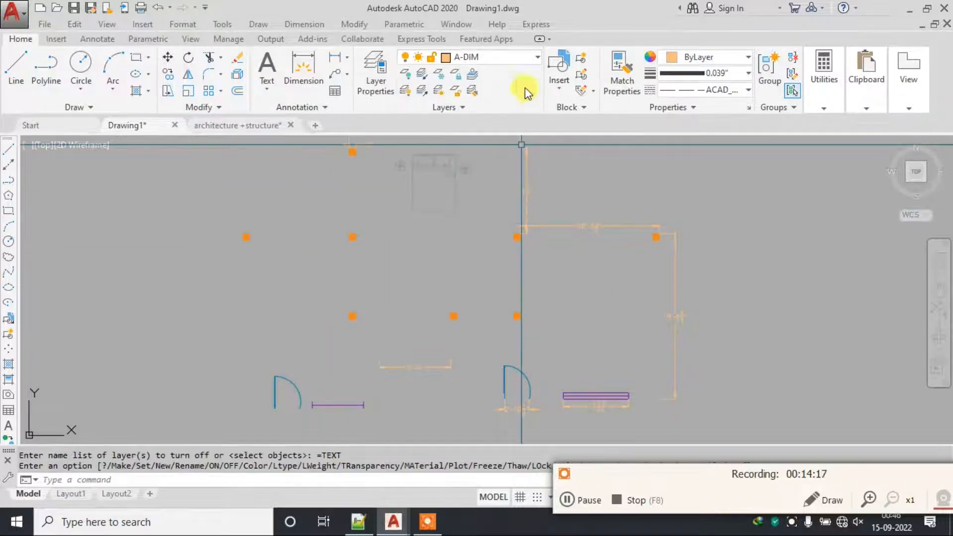
Turn the WALLS and TEXT layers back on.
left_click(521, 62)
left_click(407, 258)
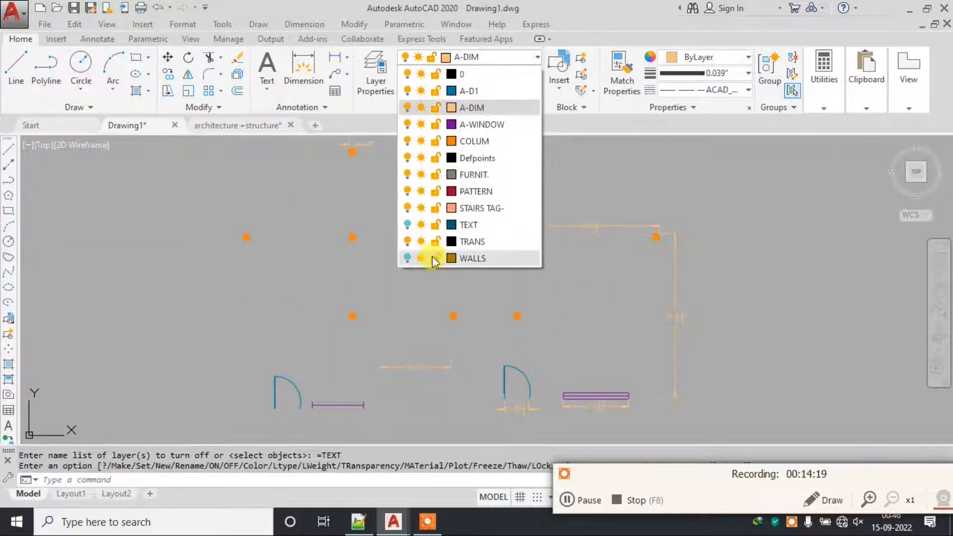
left_click(407, 258)
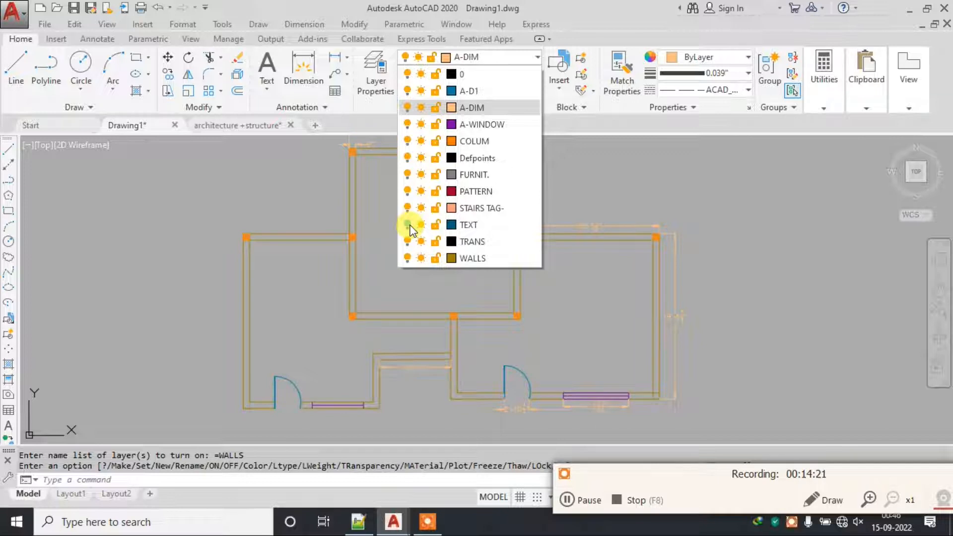
left_click(406, 224)
left_click(378, 234)
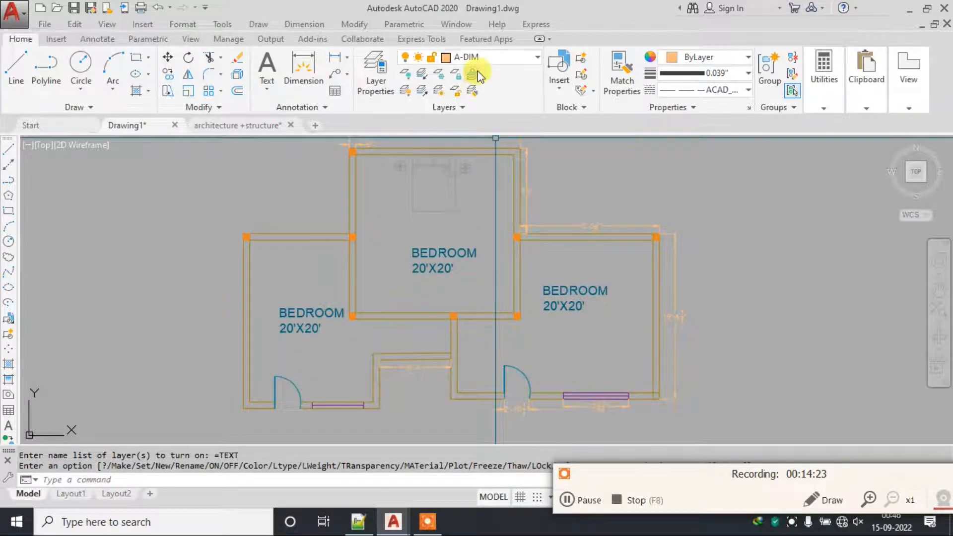
Lock the TRANS, TEXT, STAIRS TAG-, PATTERN, FURNIT., Defpoints, A-WINDOW, A-DIM, A-D1 and COLUM layers.
left_click(496, 58)
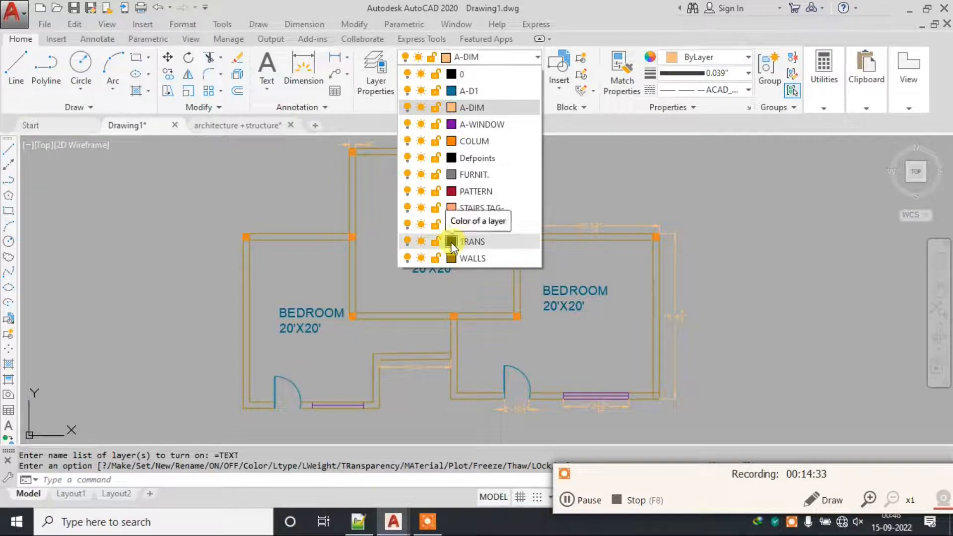
left_click(435, 242)
left_click(435, 224)
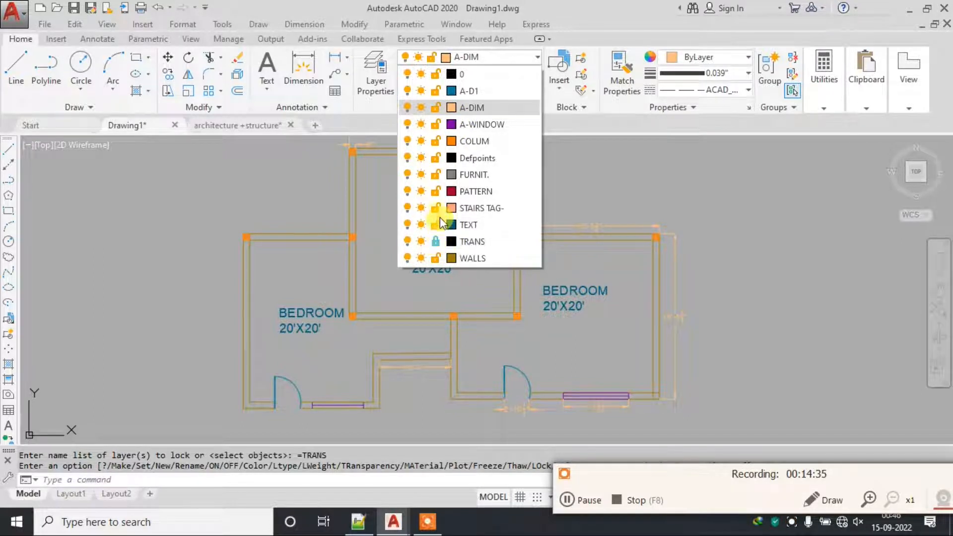
left_click(435, 174)
left_click(435, 158)
left_click(435, 124)
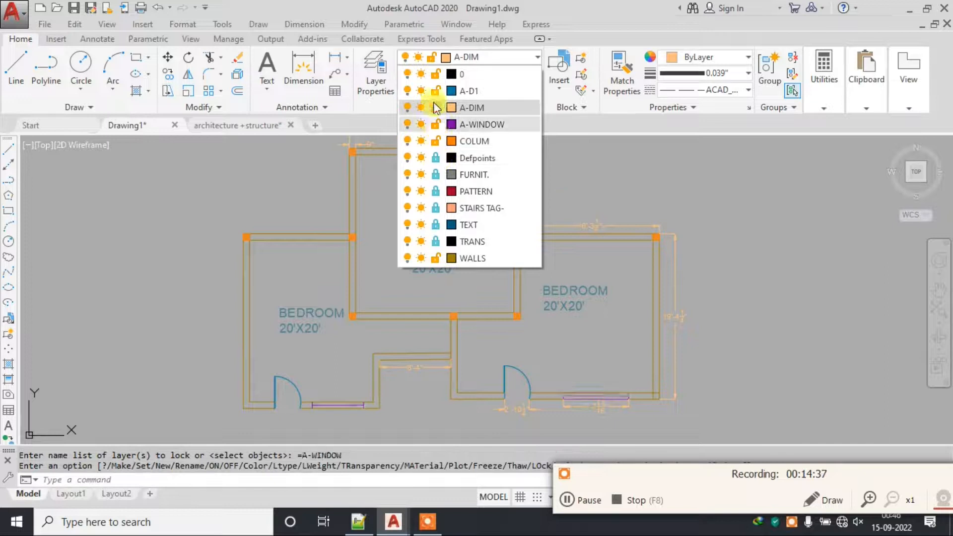
left_click(436, 107)
left_click(436, 94)
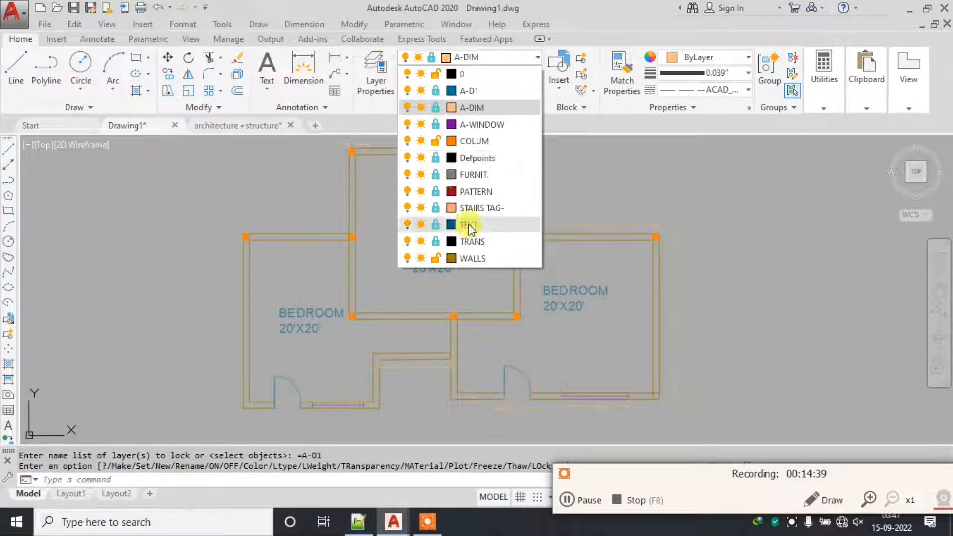
left_click(435, 141)
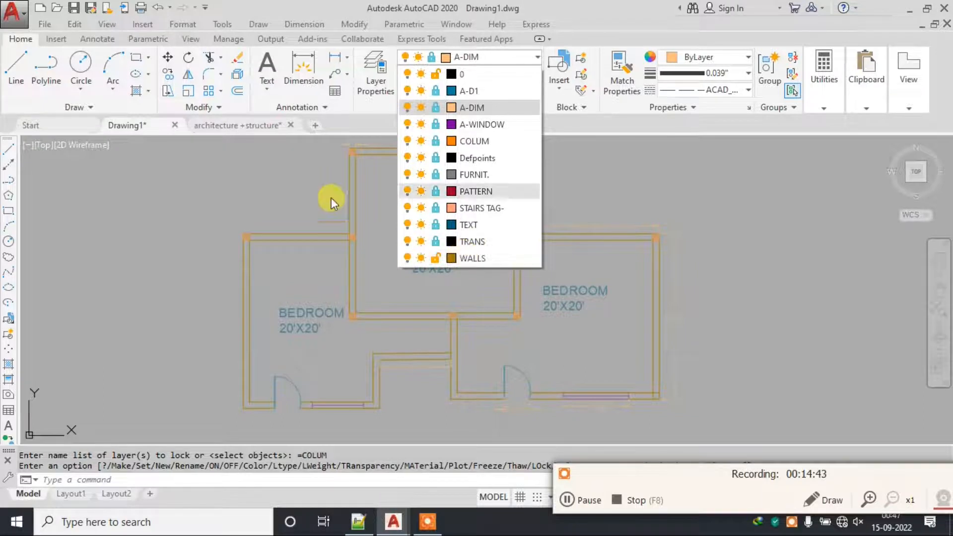
key("Escape")
Copy the entire floor plan selection to the empty space on the right of the original plan.
scroll(304, 253, "down", 4)
left_click(513, 174)
left_click(127, 394)
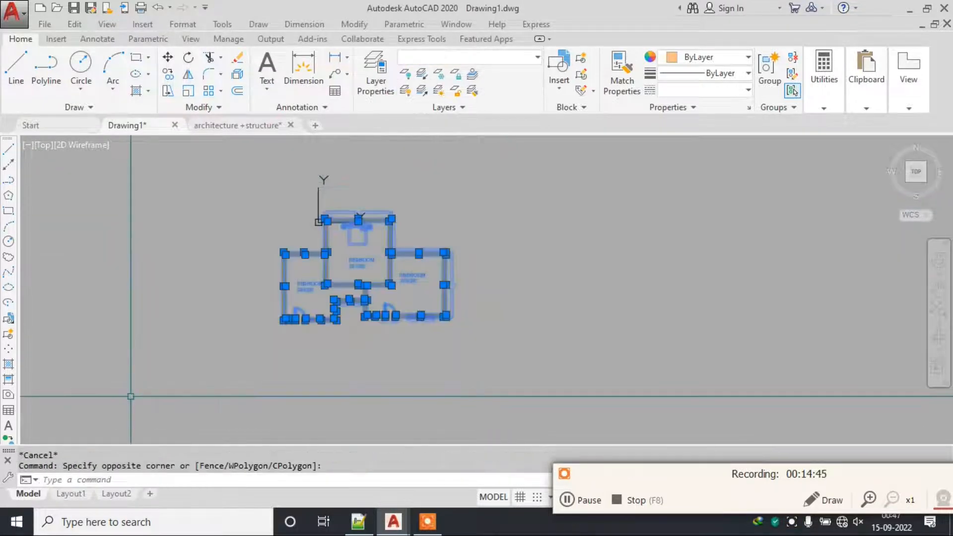
type("co")
key("Return")
left_click(405, 239)
left_click(621, 242)
key("Escape")
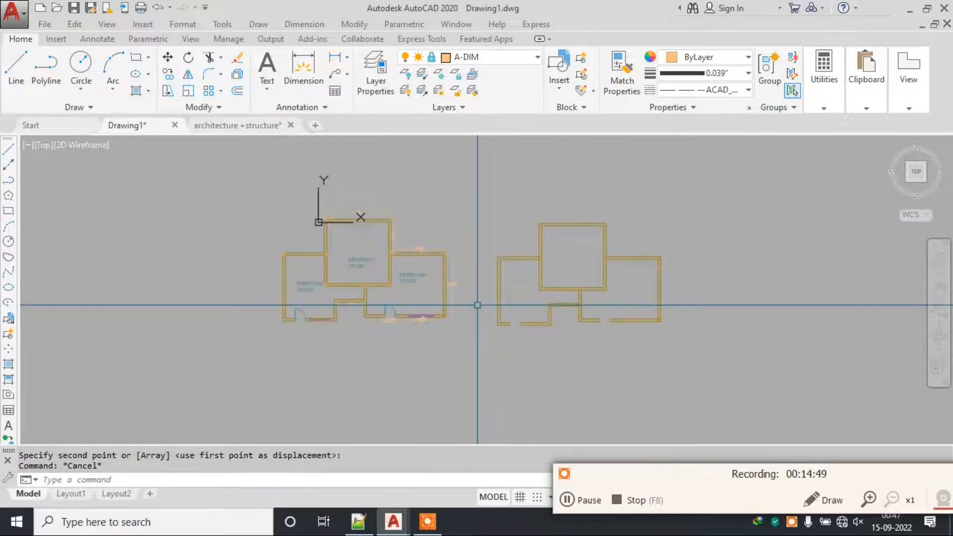
scroll(548, 210, "up", 2)
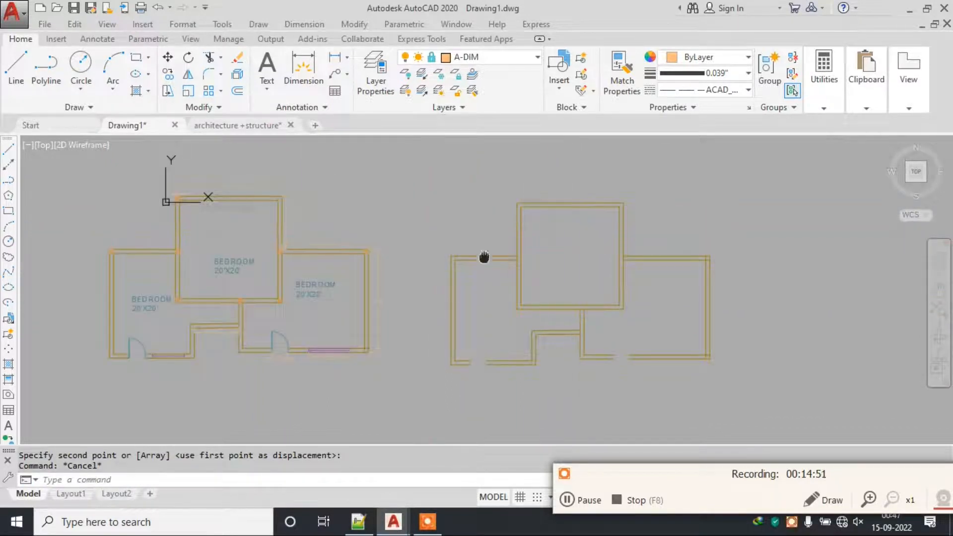
middle_click_drag(483, 257, 528, 259)
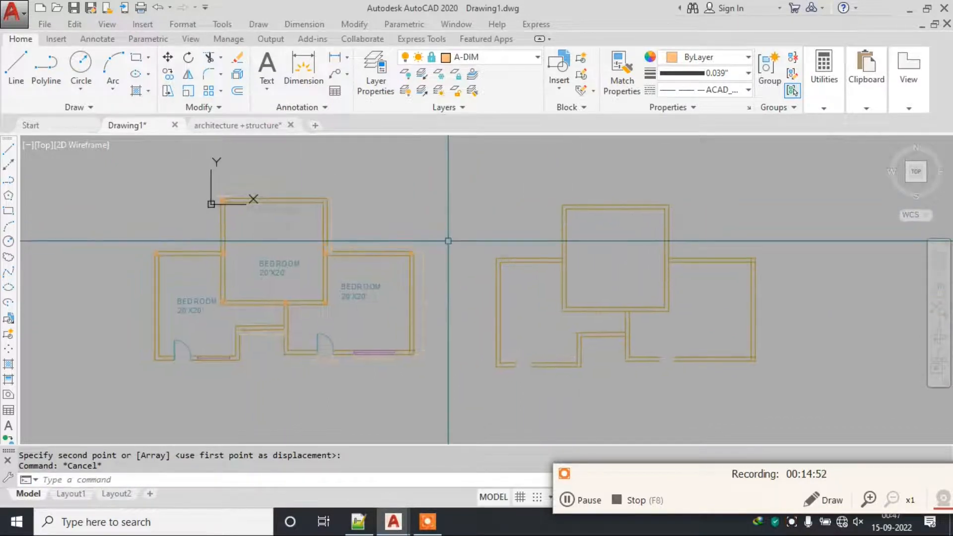
Lock the WALLS layer and unlock the COLUM layer.
left_click(511, 58)
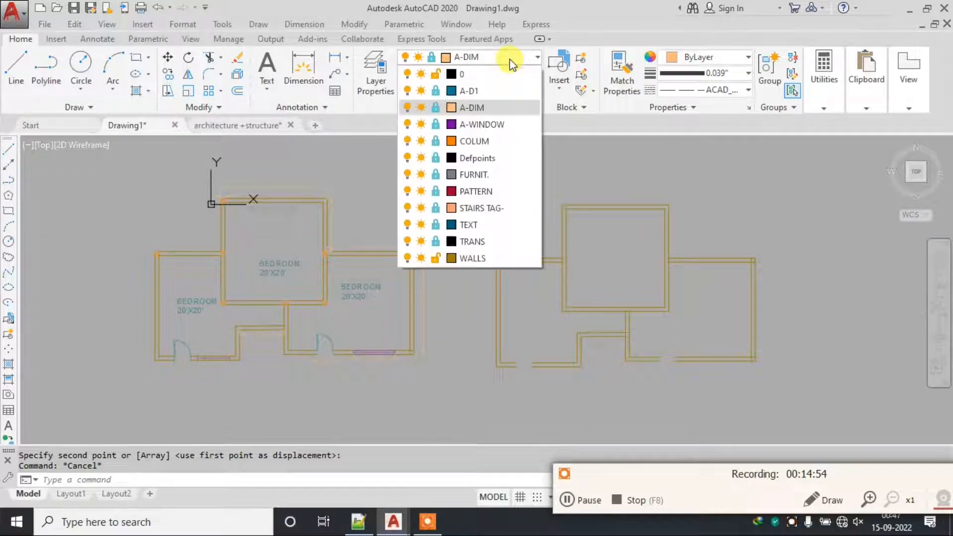
left_click(436, 258)
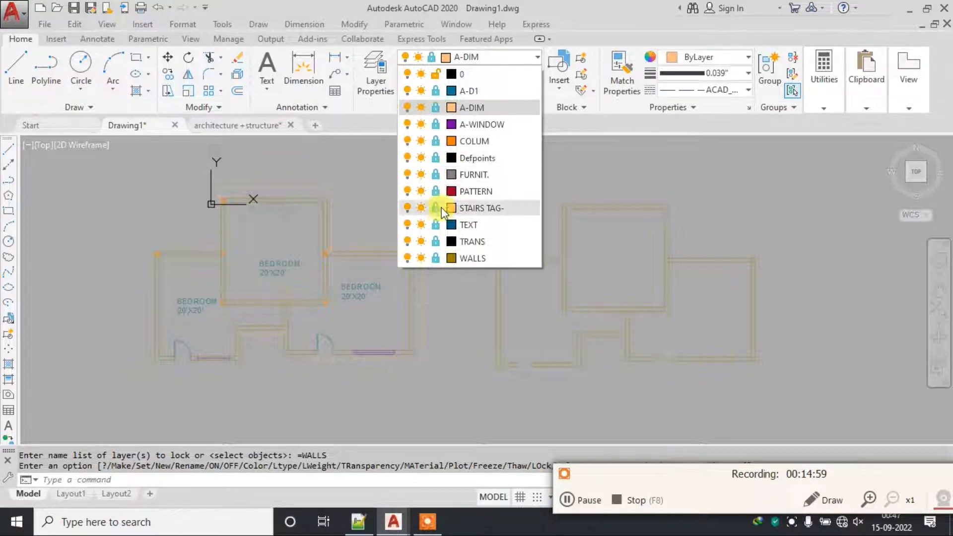
left_click(436, 142)
left_click(394, 164)
Select the whole original plan and copy it to the right, beyond the copied walls.
left_click(440, 160)
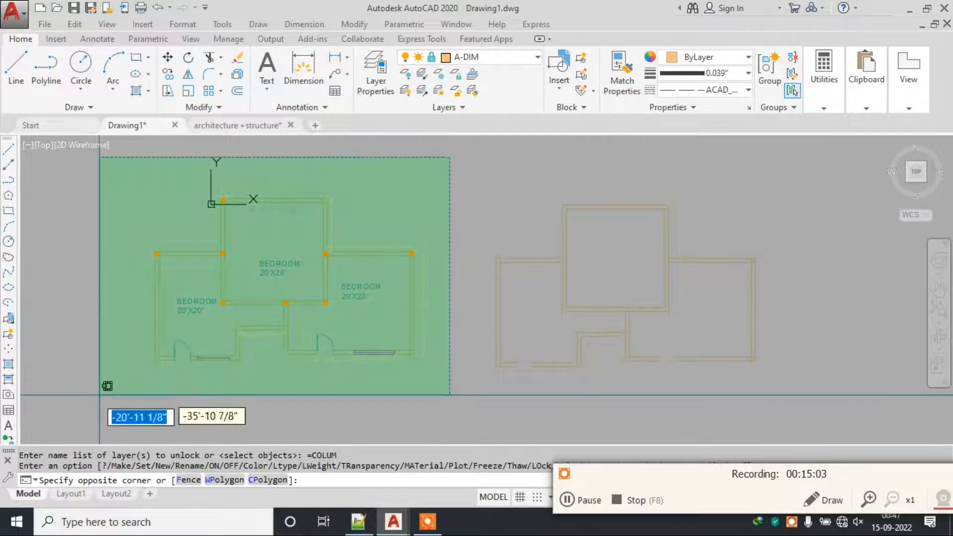
left_click(80, 397)
type("co")
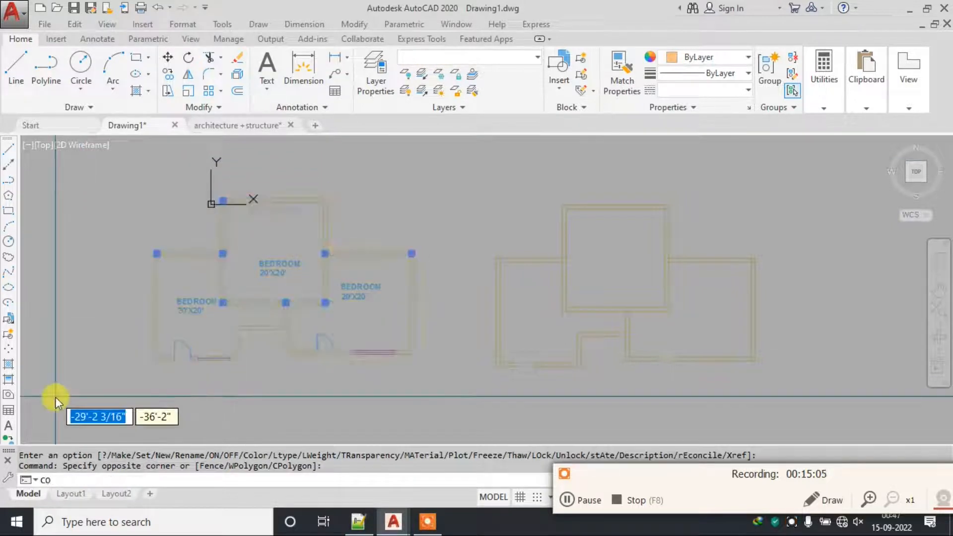
key("Return")
left_click(261, 259)
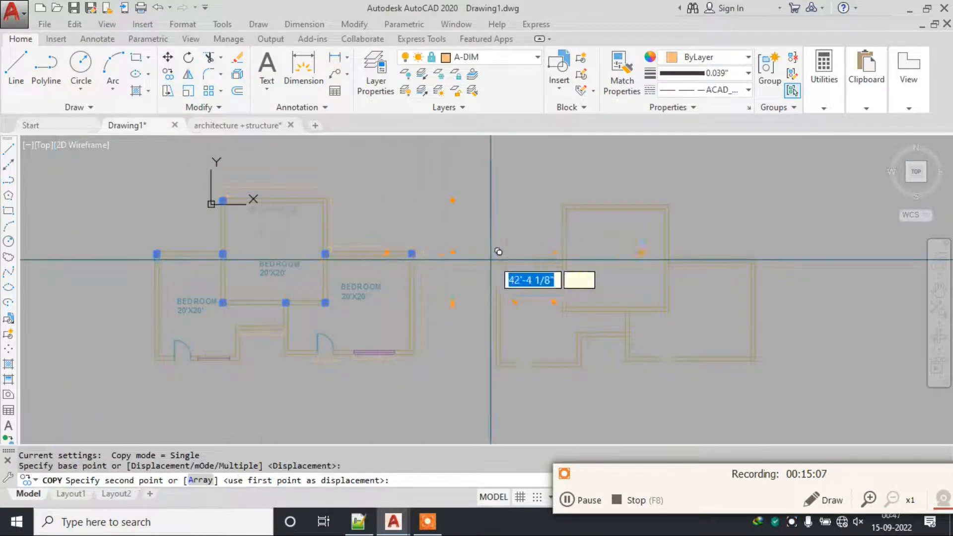
middle_click_drag(713, 257, 554, 259)
left_click(712, 259)
key("Escape")
middle_click_drag(391, 262, 496, 246)
scroll(613, 264, "down", 5)
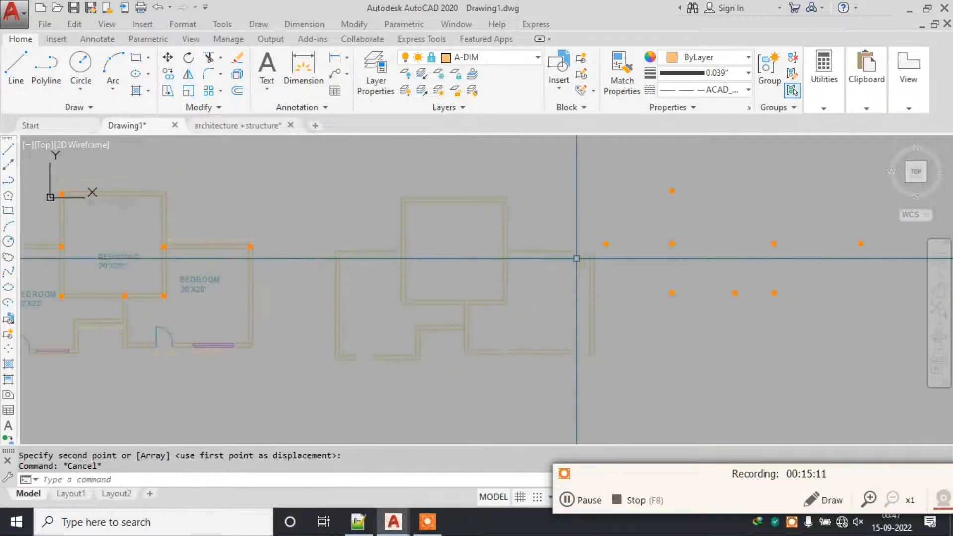
Try to erase the copied walls and the copied columns together.
scroll(557, 260, "up", 4)
key("Escape")
left_click(787, 185)
left_click(496, 319)
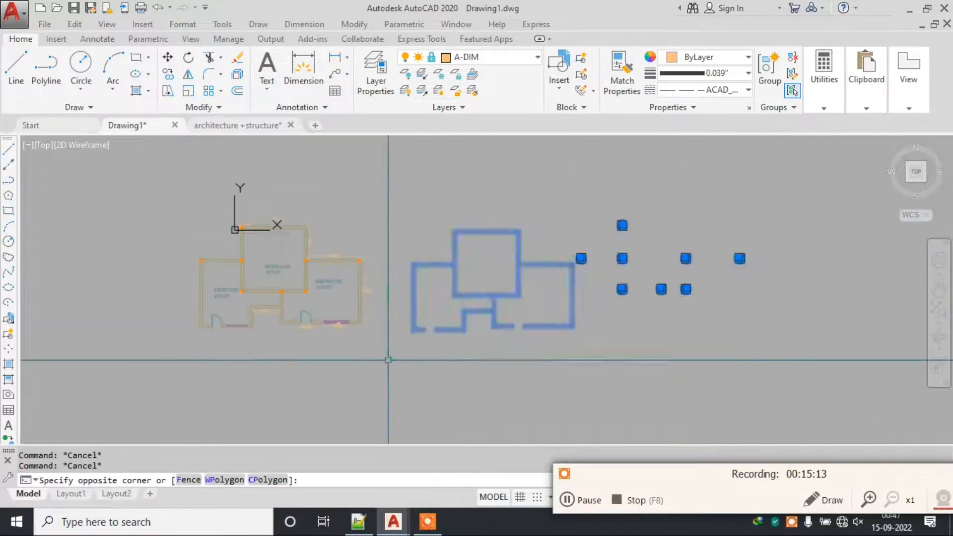
key("Delete")
middle_click_drag(286, 280, 420, 258)
key("Escape")
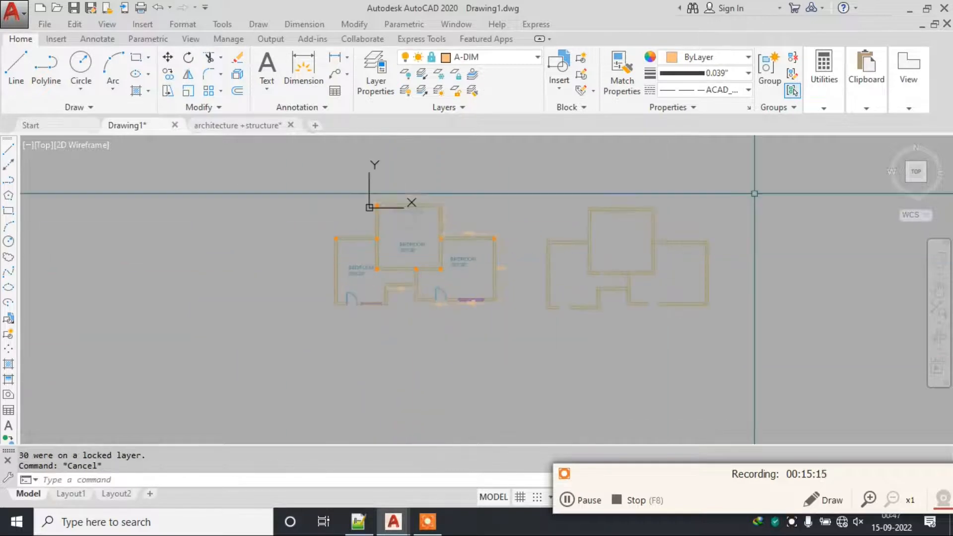
Unlock the A-D1, A-DIM, A-WINDOW, Defpoints, FURNIT., PATTERN, TEXT, TRANS and STAIRS TAG- layers, and make A-WINDOW the current layer.
left_click(494, 62)
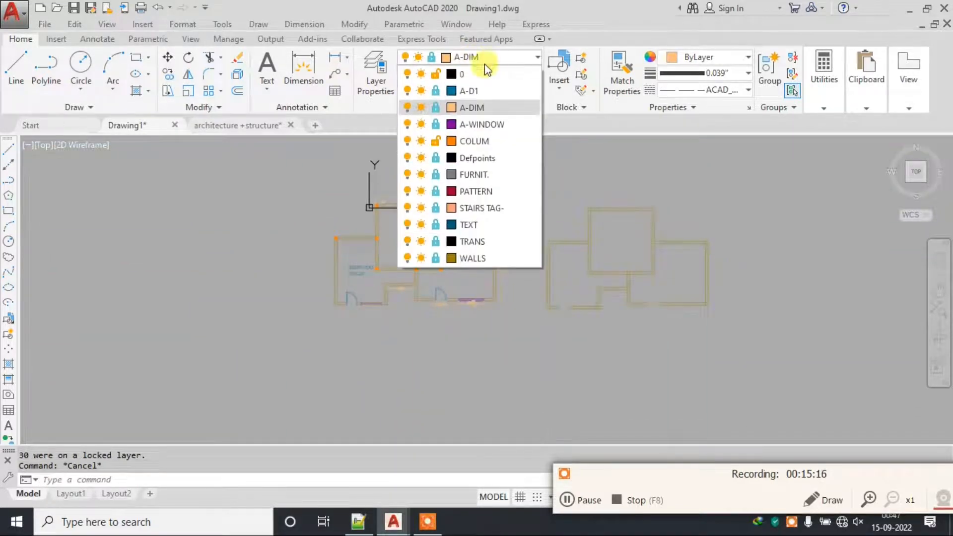
left_click(436, 91)
left_click(442, 127)
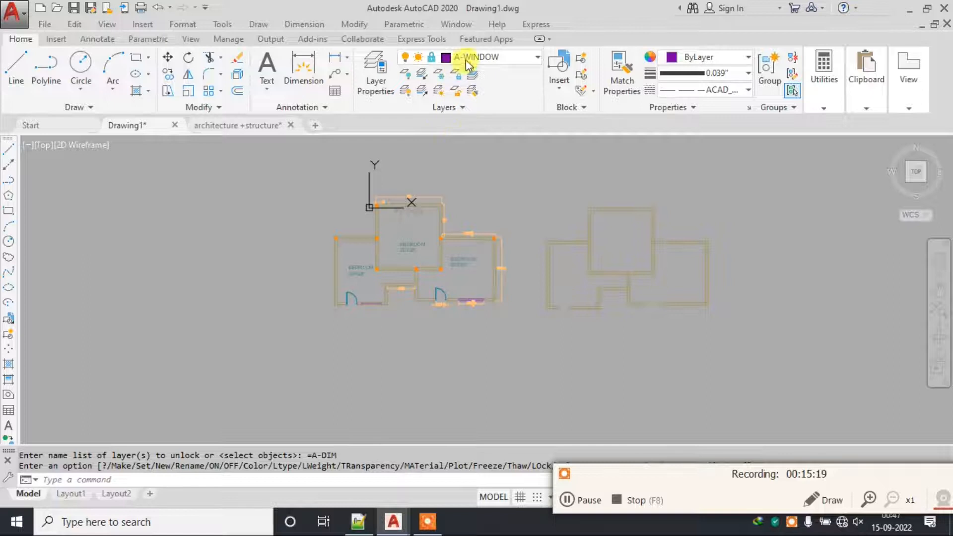
left_click(461, 57)
left_click(436, 157)
left_click(437, 175)
left_click(437, 193)
left_click(436, 224)
left_click(436, 241)
left_click(437, 209)
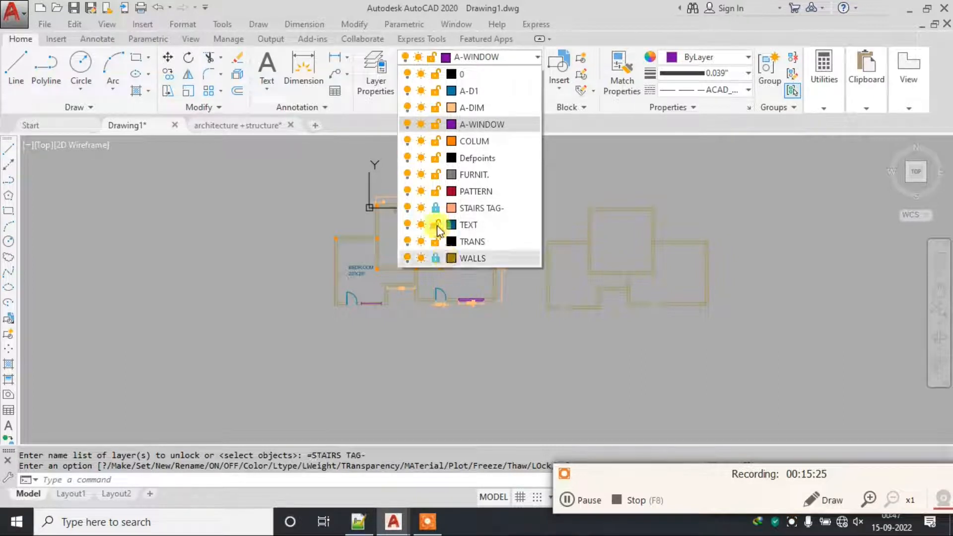
Select the whole original plan and erase its objects while the WALLS layer is locked.
left_click(549, 171)
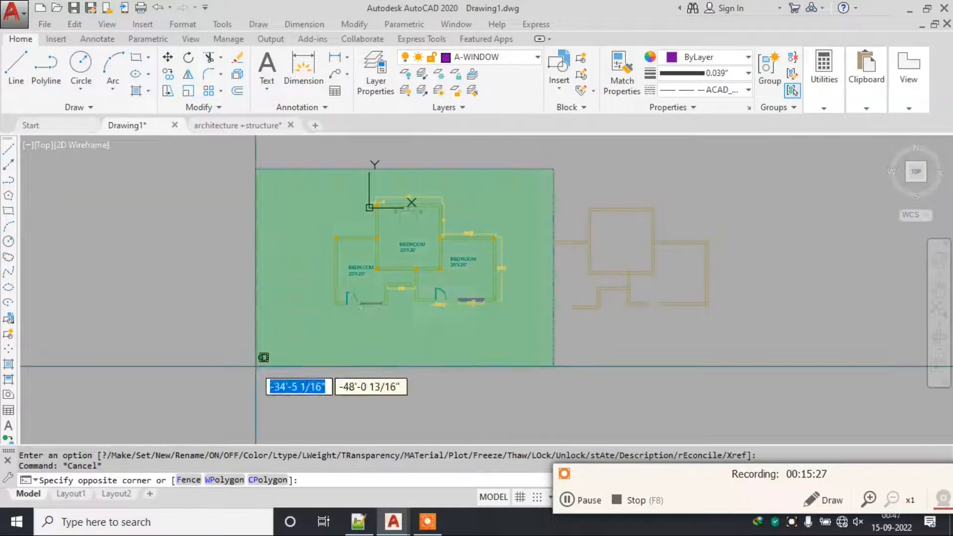
left_click(234, 365)
type("e")
key("Return")
Try repeatedly to erase the locked walls of the original plan.
left_click(531, 192)
left_click(305, 344)
type("e")
key("Return")
left_click(508, 175)
left_click(317, 343)
type("e")
key("Return")
left_click(519, 183)
left_click(349, 313)
key("e")
key("Return")
left_click(508, 192)
left_click(345, 320)
type("e")
key("Escape")
key("Escape")
left_click(510, 175)
left_click(255, 361)
type("e")
key("Return")
key("Escape")
key("Escape")
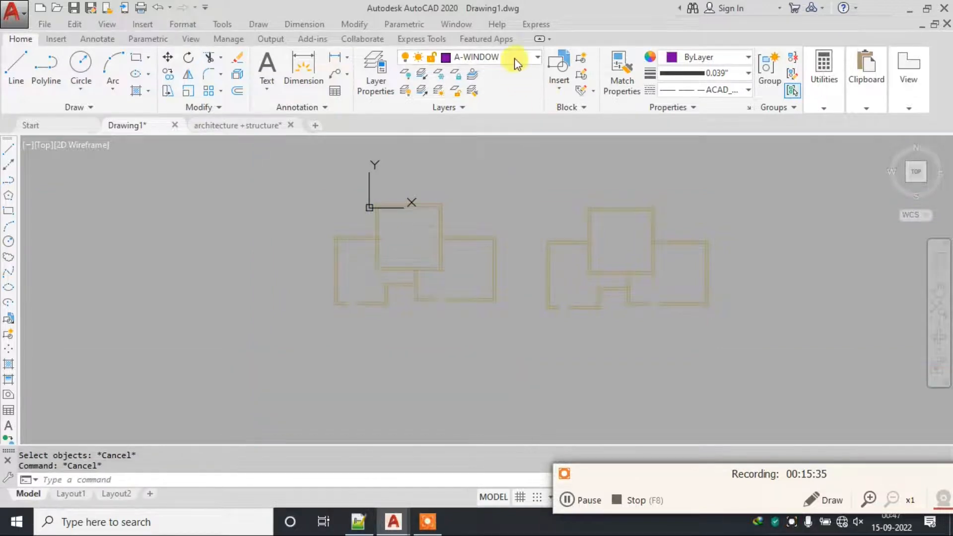
Try to erase the locked walls of both plans at once.
left_click(513, 58)
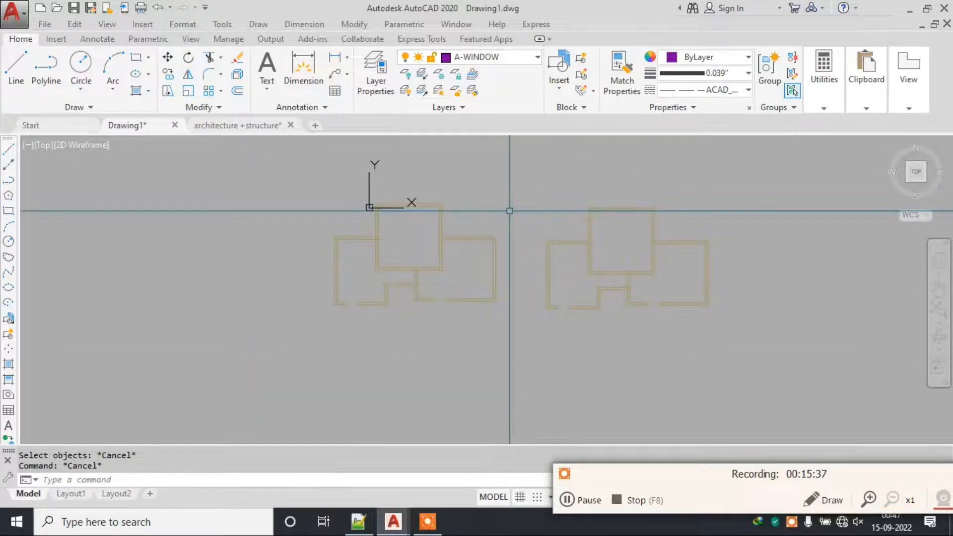
left_click(768, 193)
left_click(156, 393)
type("e")
key("Return")
key("Escape")
Unlock the WALLS layer and erase the walls of both plans.
left_click(494, 57)
left_click(435, 258)
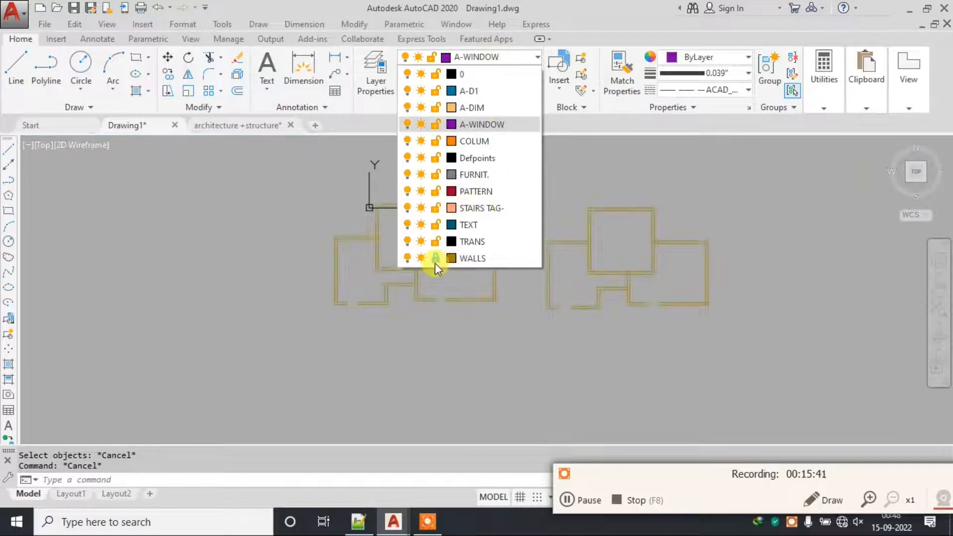
left_click(744, 166)
left_click(260, 350)
type("e")
key("Return")
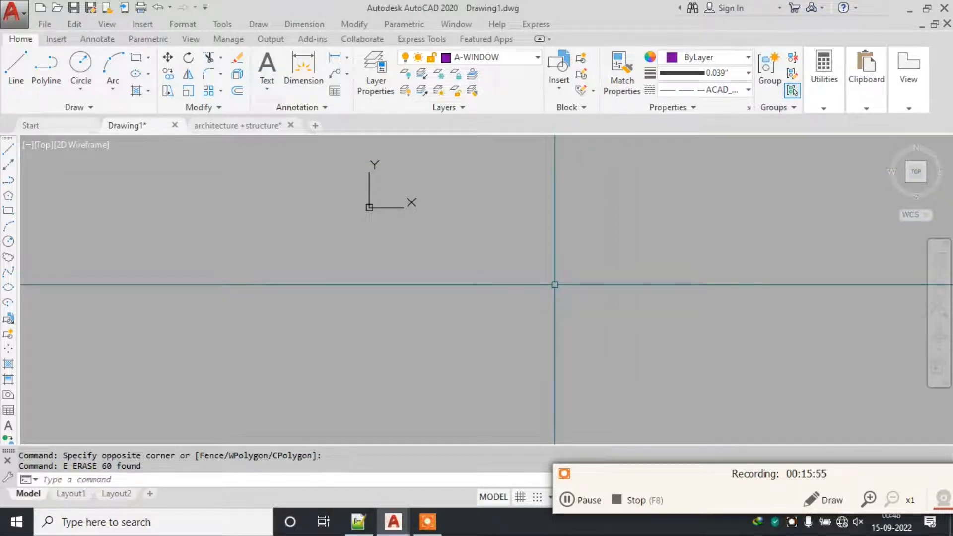
Switch to the architecture +structure drawing and look through its layer list.
left_click(253, 126)
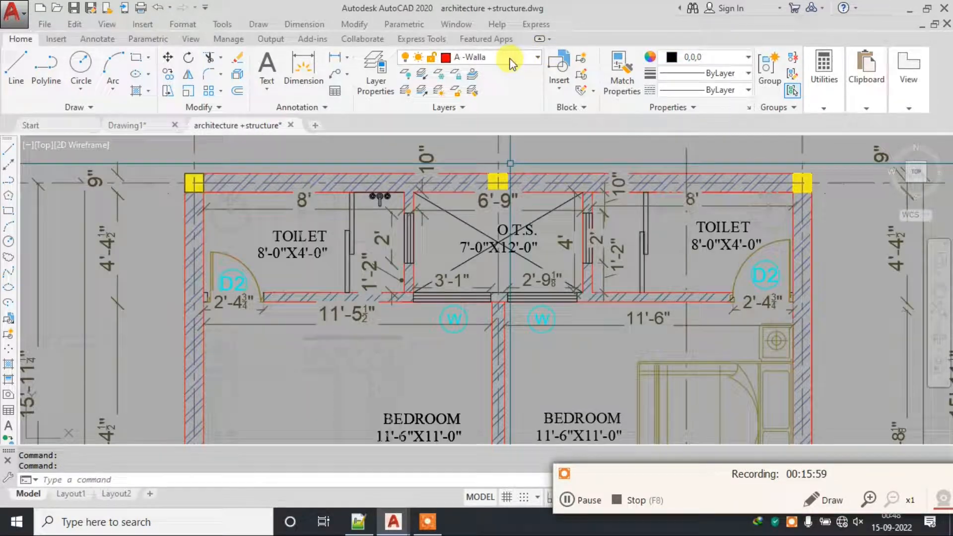
scroll(492, 175, "down", 4)
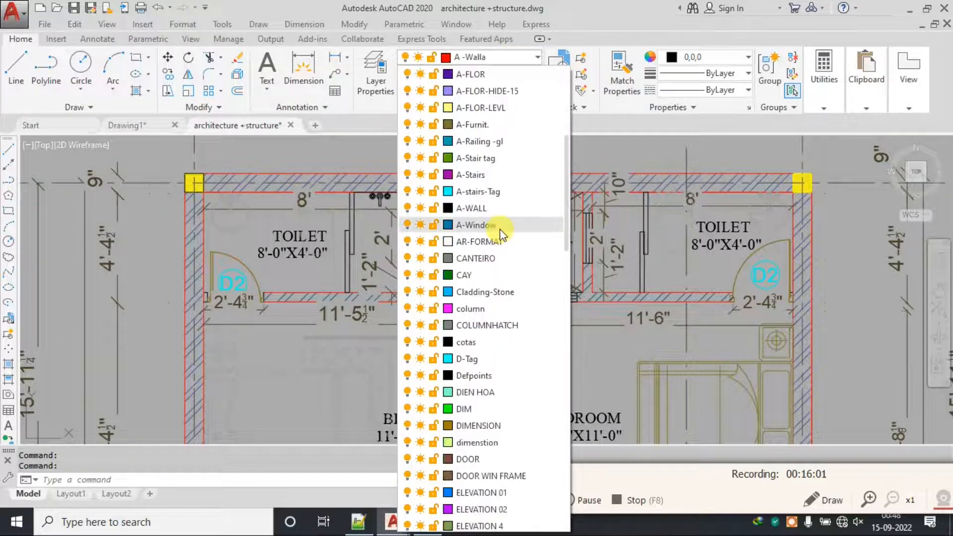
scroll(505, 274, "down", 4)
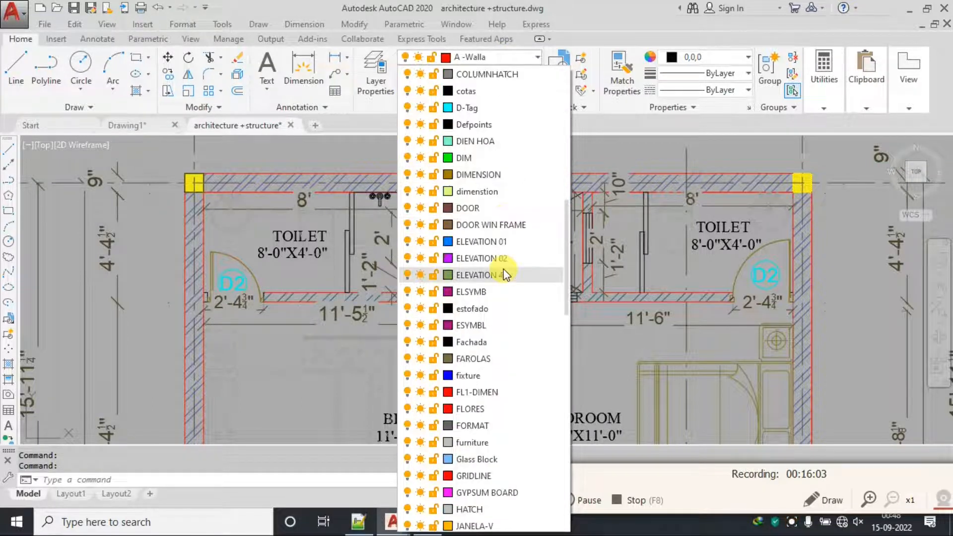
scroll(503, 269, "down", 2)
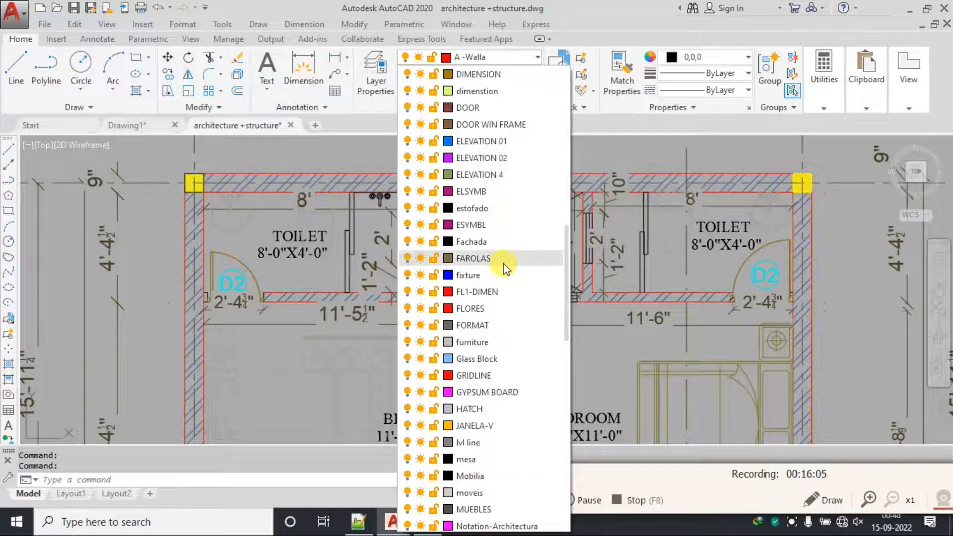
left_click(365, 154)
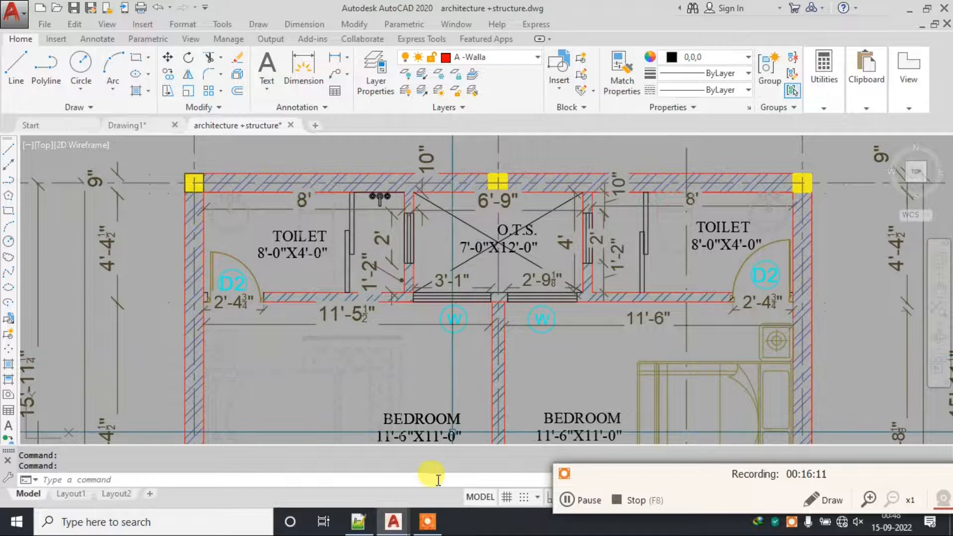
Switch to the Notepad++ notes, review the lines on creating, using, importing and exporting layers, and return to AutoCAD.
left_click(358, 522)
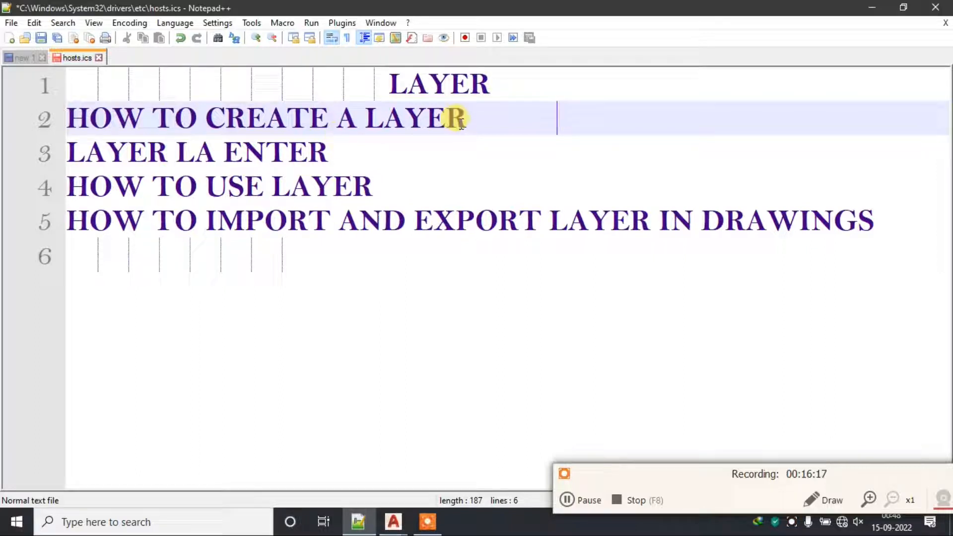
left_click_drag(496, 113, 67, 114)
left_click_drag(399, 152, 55, 151)
left_click_drag(397, 172, 14, 183)
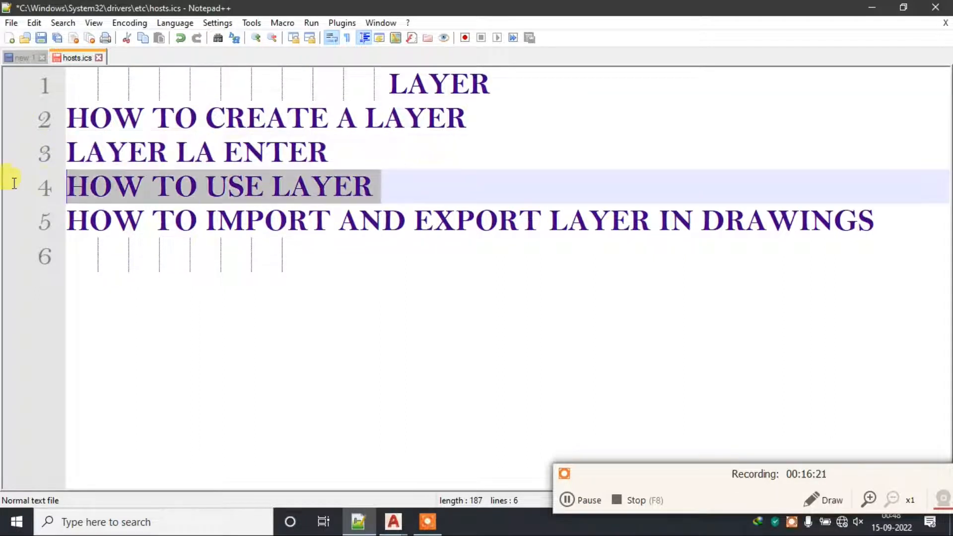
left_click_drag(922, 223, 14, 223)
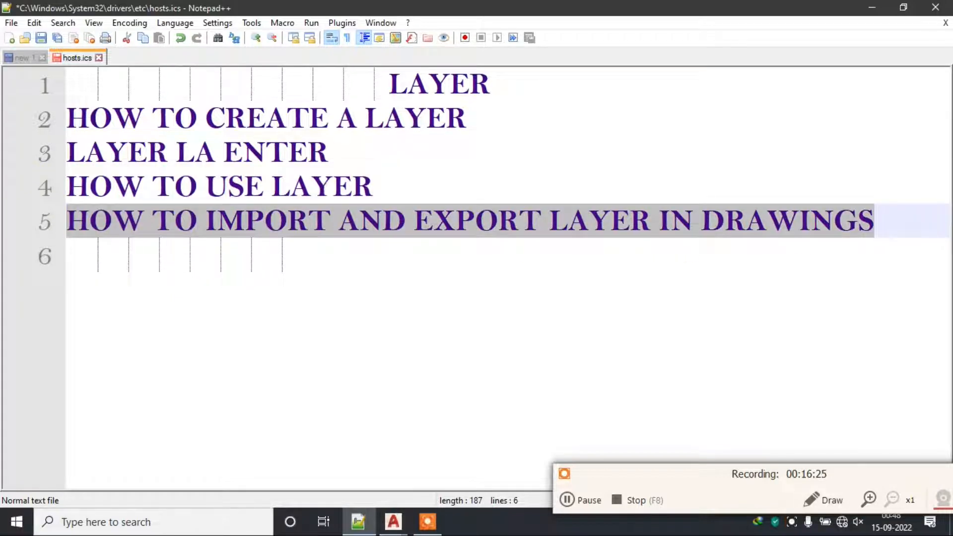
left_click(876, 6)
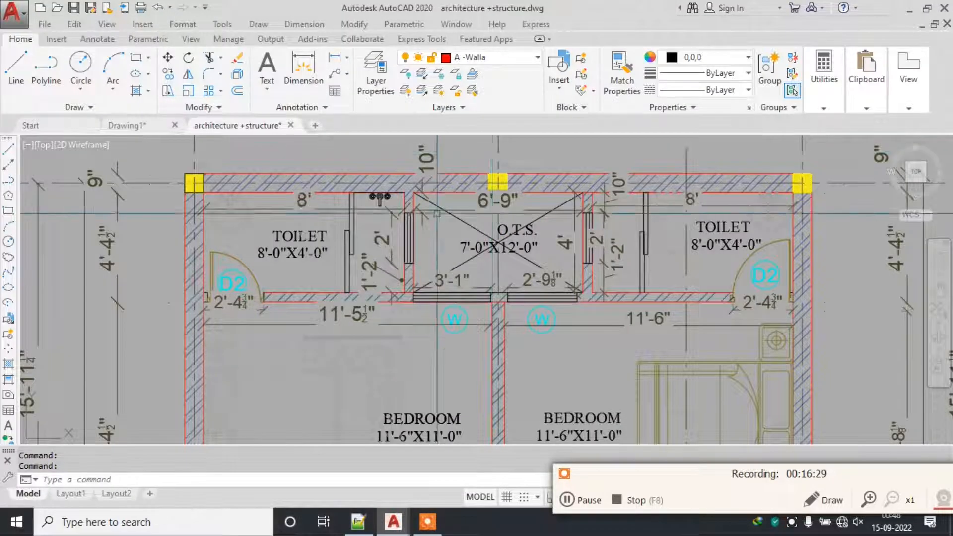
scroll(437, 214, "down", 8)
type("st")
key("Return")
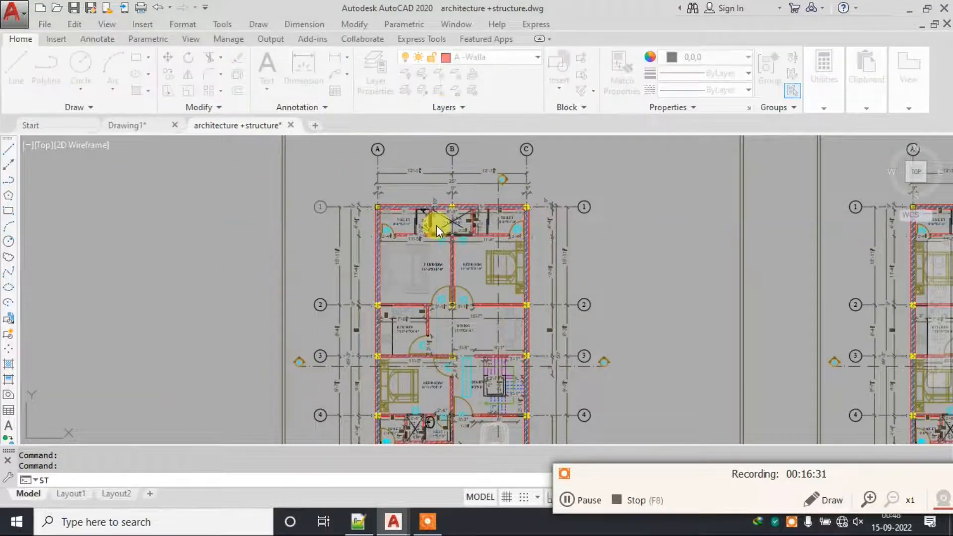
key("Escape")
type("ts")
key("Return")
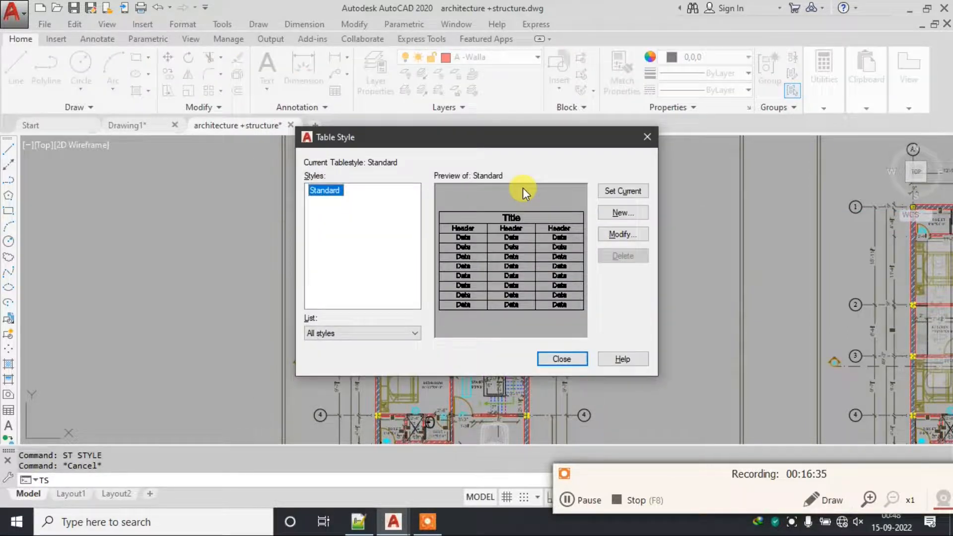
key("Escape")
type("ls")
key("Return")
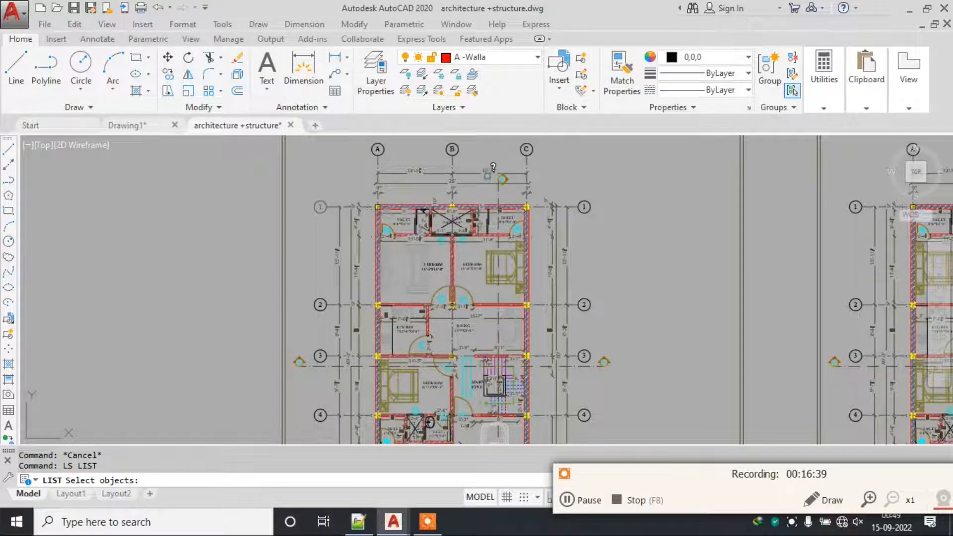
key("Escape")
key("Escape")
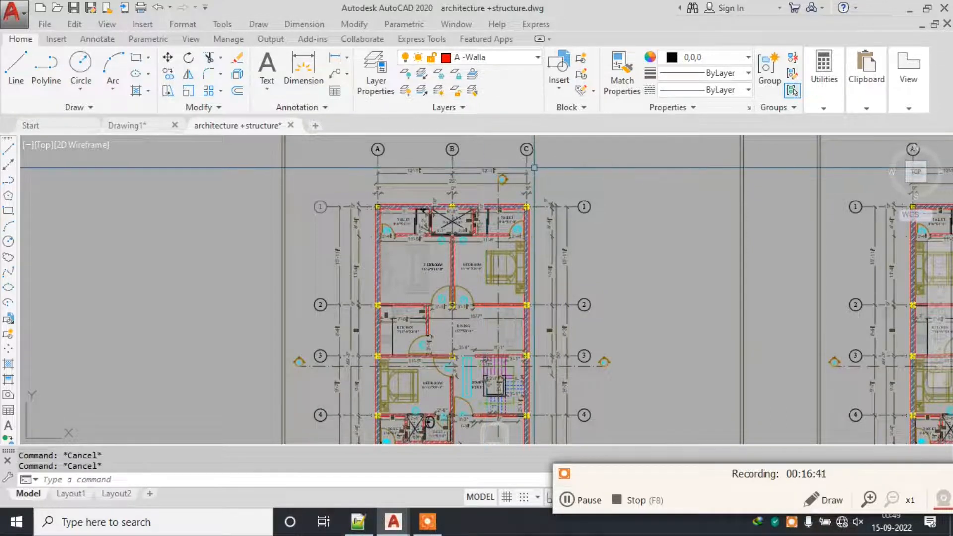
Open the importent cad command notes from the desktop, enlarge the text and highlight the rst layer state manager line.
left_click(910, 7)
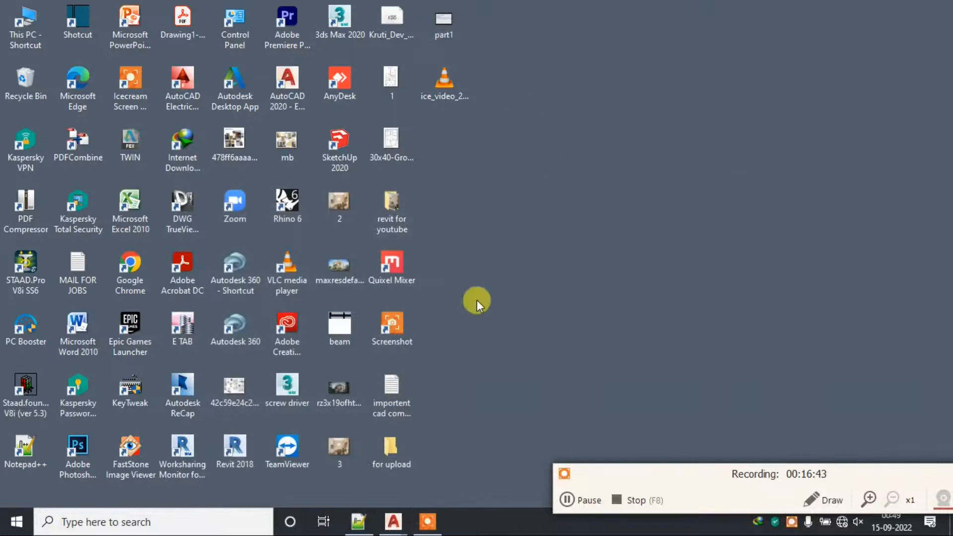
double_click(382, 392)
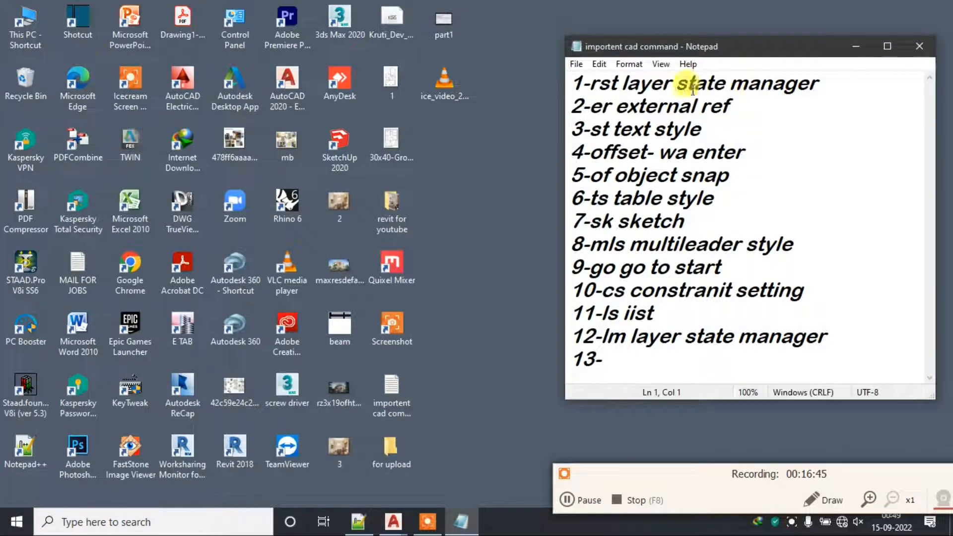
double_click(679, 45)
scroll(53, 42, "up", 10, "ctrl")
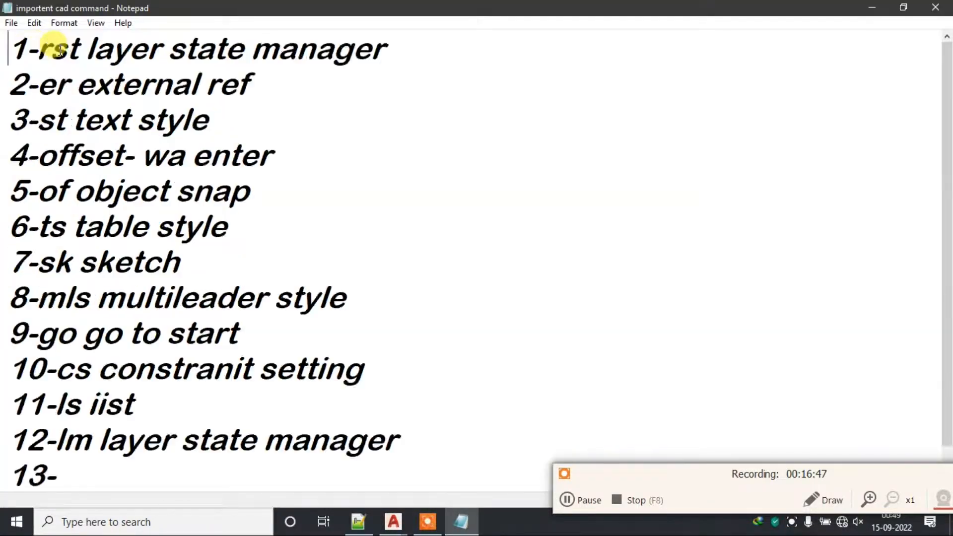
scroll(55, 44, "up", 4, "ctrl")
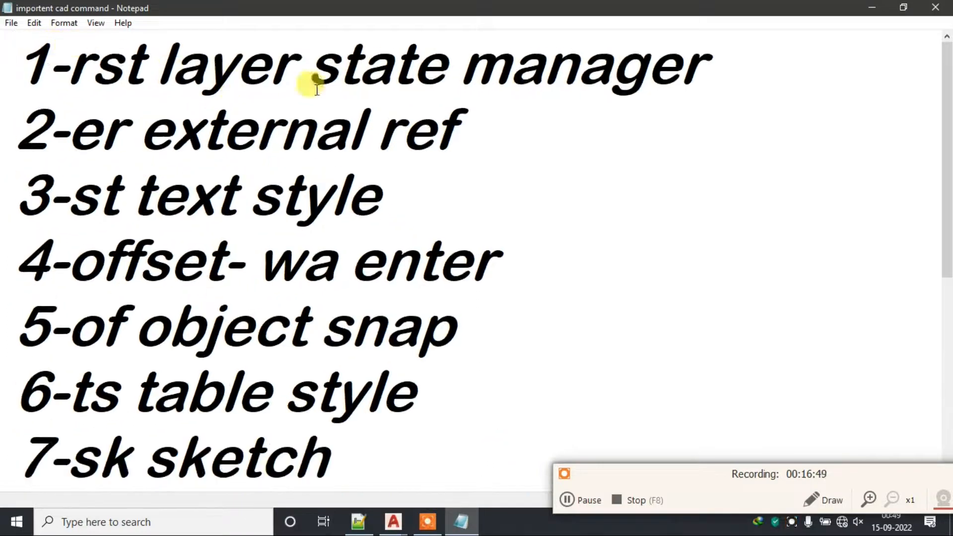
left_click(707, 57, "shift")
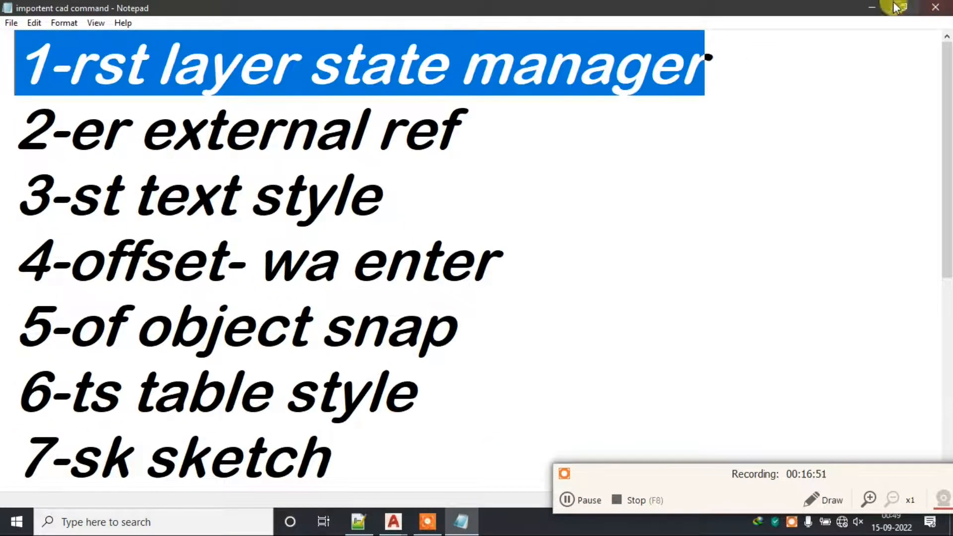
Return to the architecture +structure drawing in AutoCAD and close Drawing1.
left_click(872, 8)
mouse_move(410, 521)
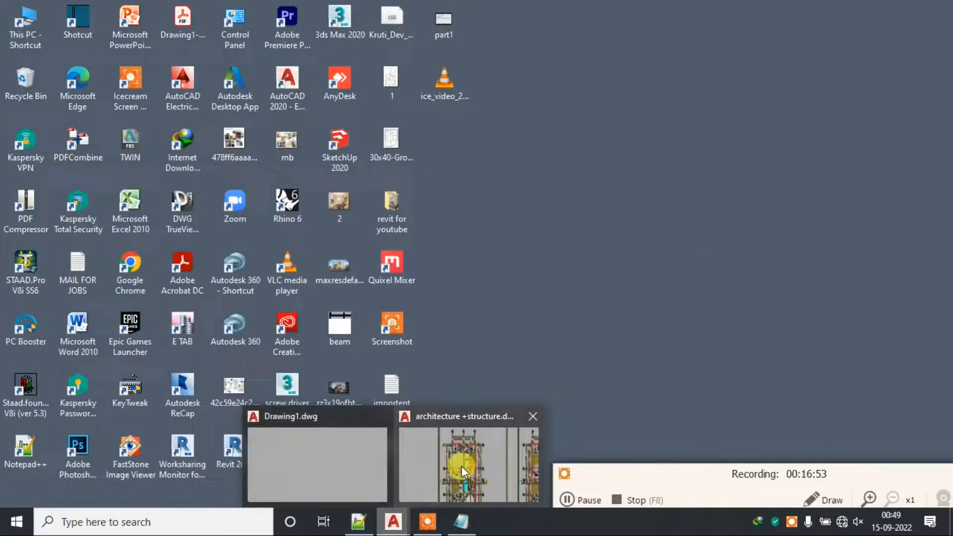
left_click(462, 468)
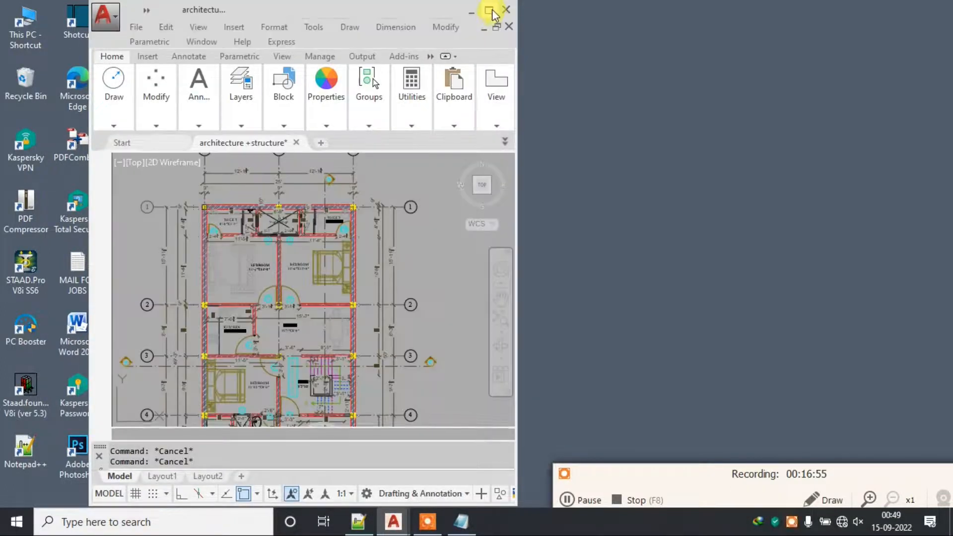
left_click(491, 9)
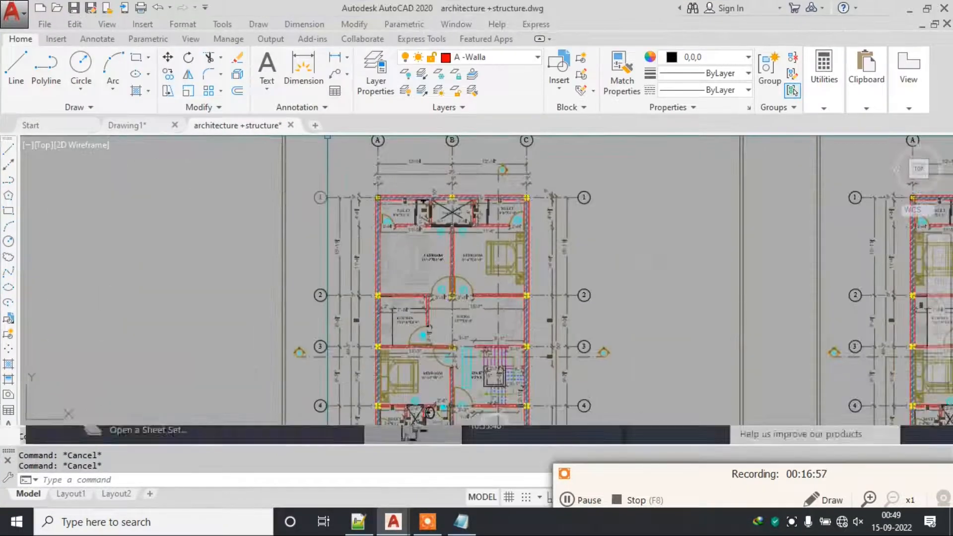
left_click(127, 125)
left_click(175, 125)
left_click(484, 290)
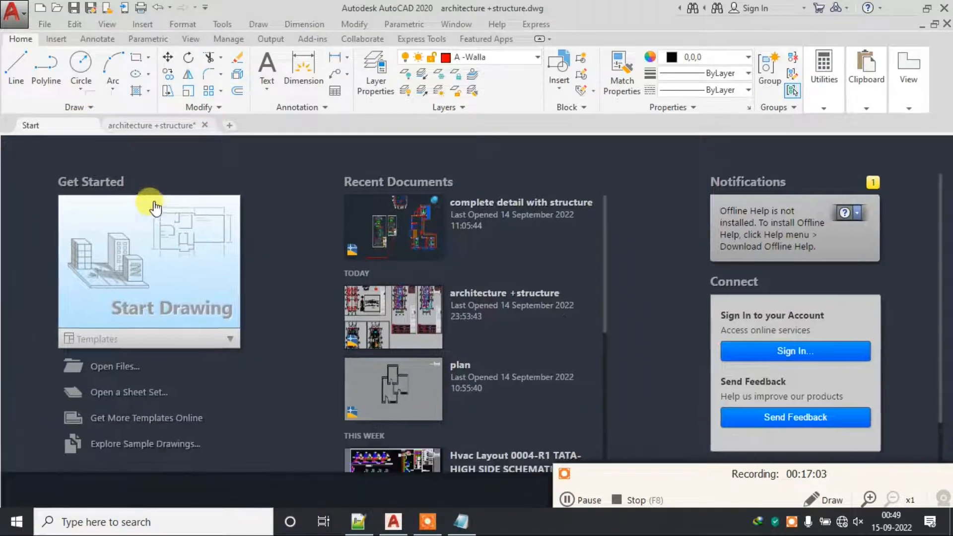
Start a new blank drawing and turn its grid off.
left_click(163, 228)
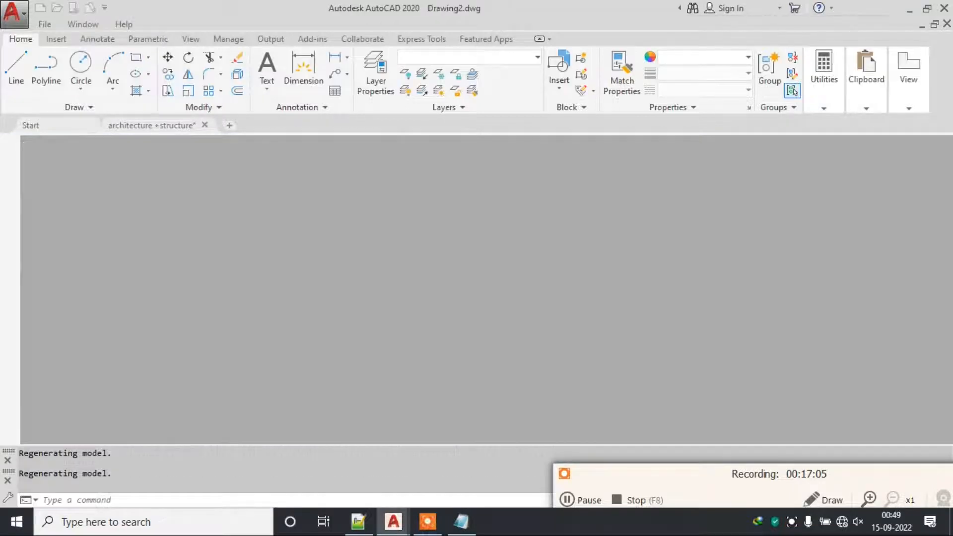
left_click_drag(591, 485, 606, 458)
left_click(524, 498)
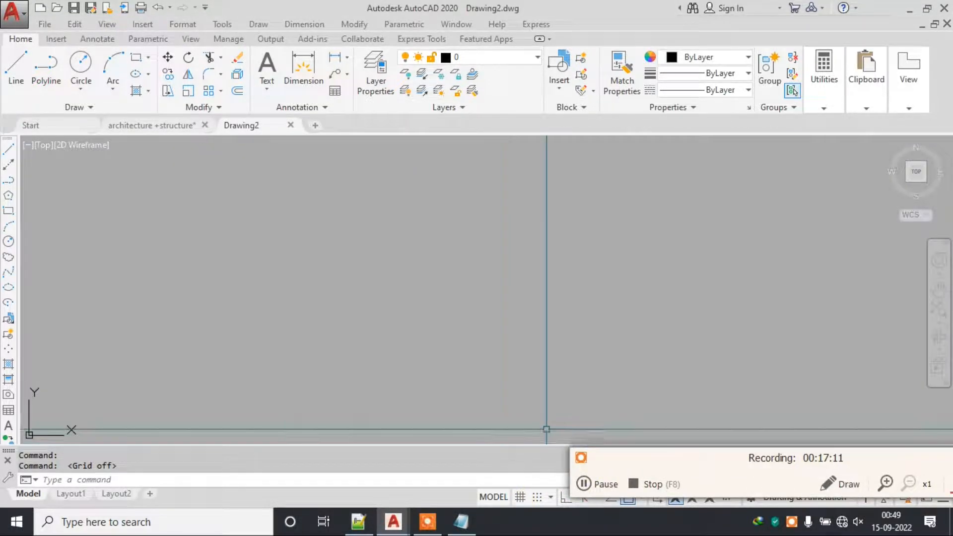
Switch back to the architecture +structure drawing and look over its sheets and layer list.
left_click(164, 127)
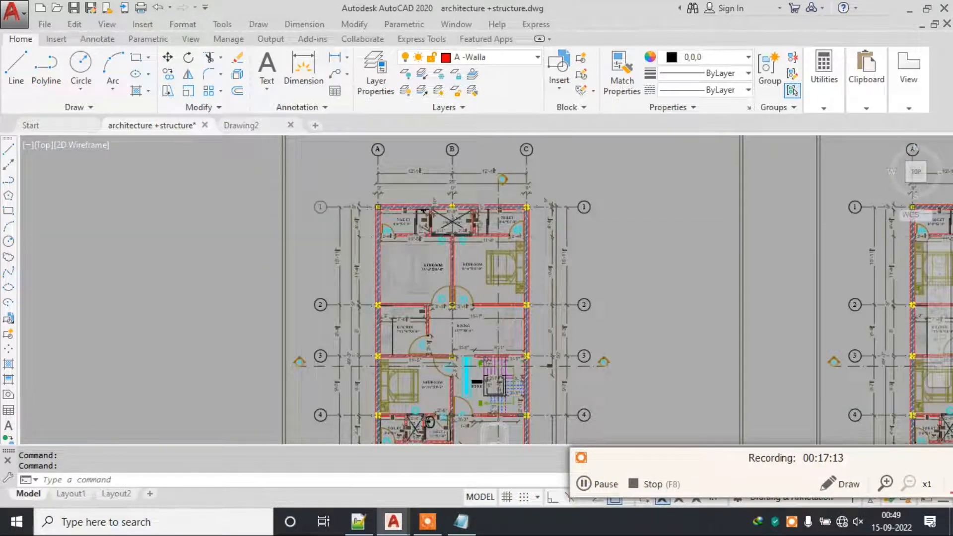
scroll(407, 243, "down", 4)
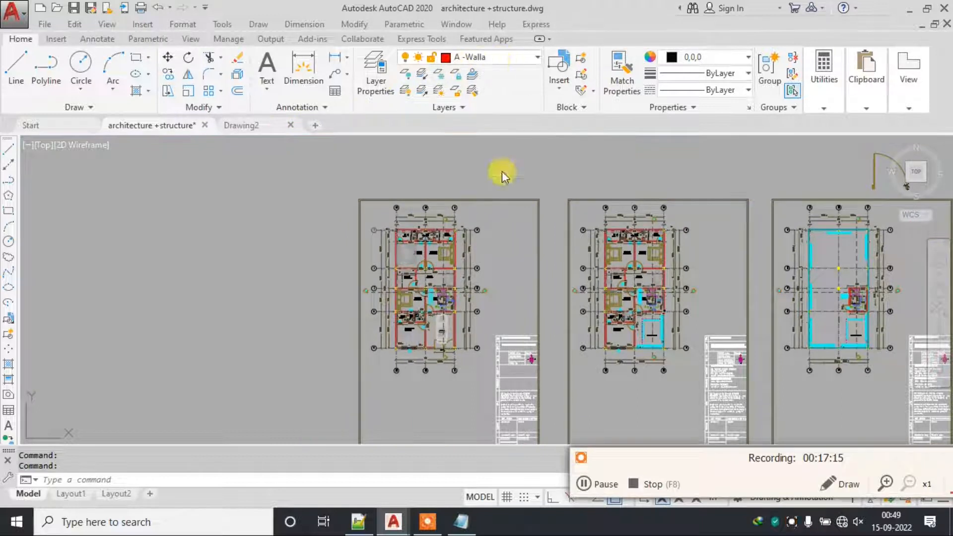
left_click(491, 58)
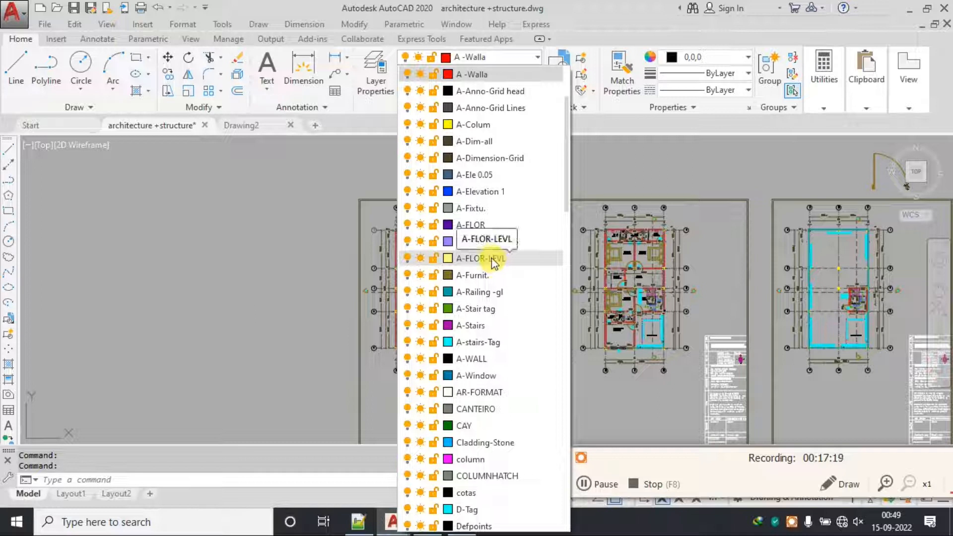
left_click(266, 233)
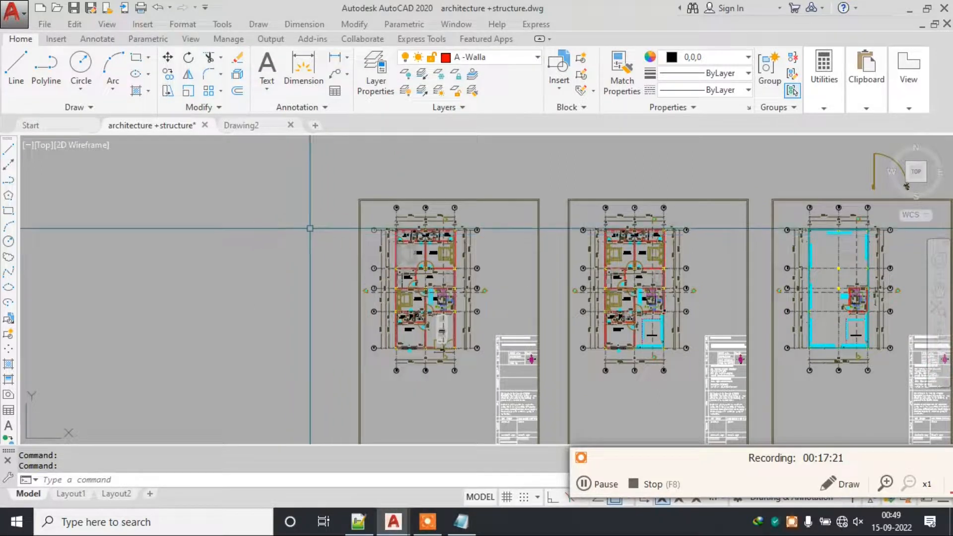
type("RS")
key("Return")
key("Escape")
type("RS")
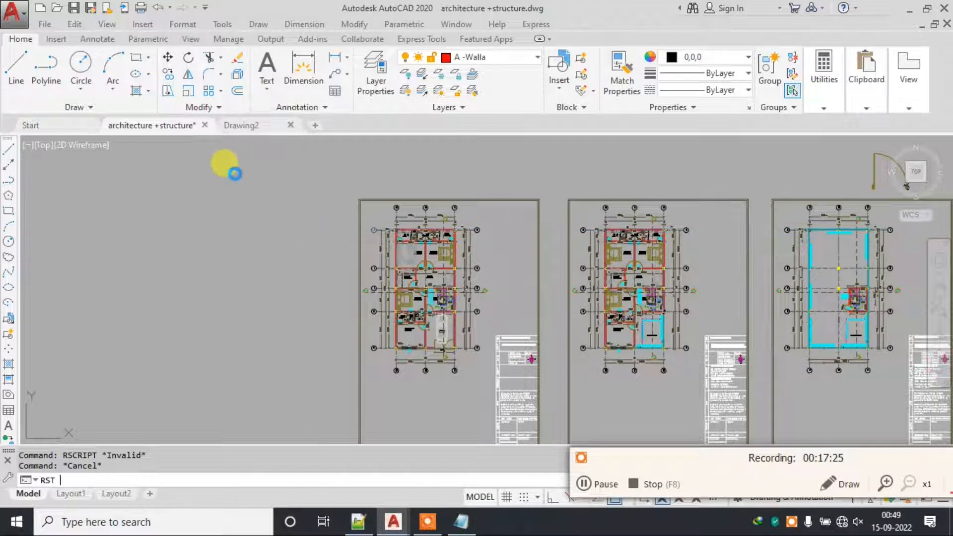
key("Return")
key("Return")
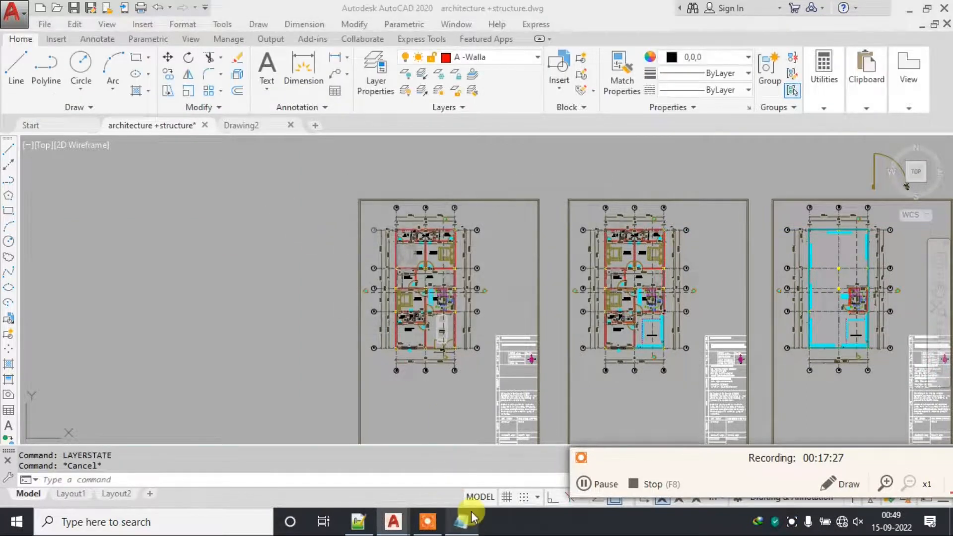
Recheck the rst line in the Notepad command notes, then view the Layer States Manager in AutoCAD with RST and close it.
left_click(461, 521)
left_click(413, 149)
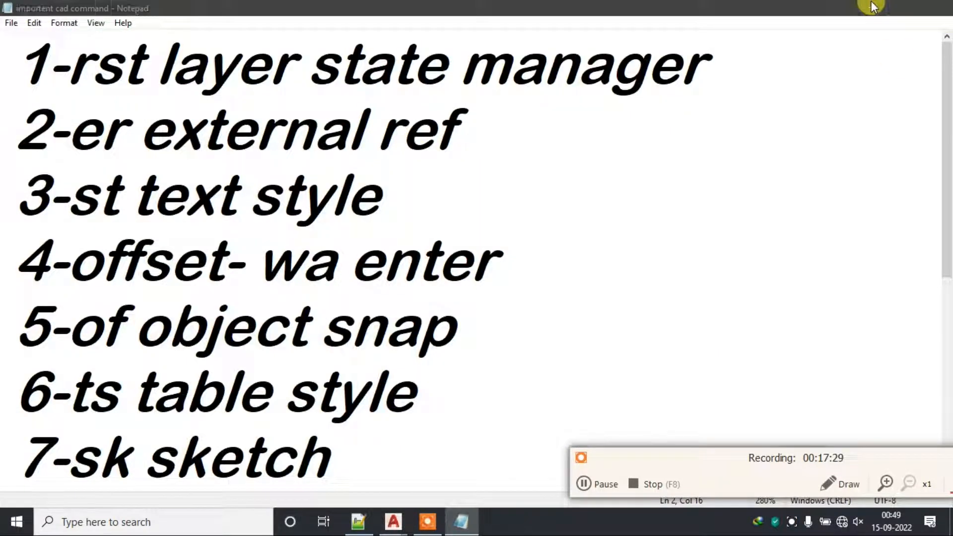
left_click(872, 7)
key("Return")
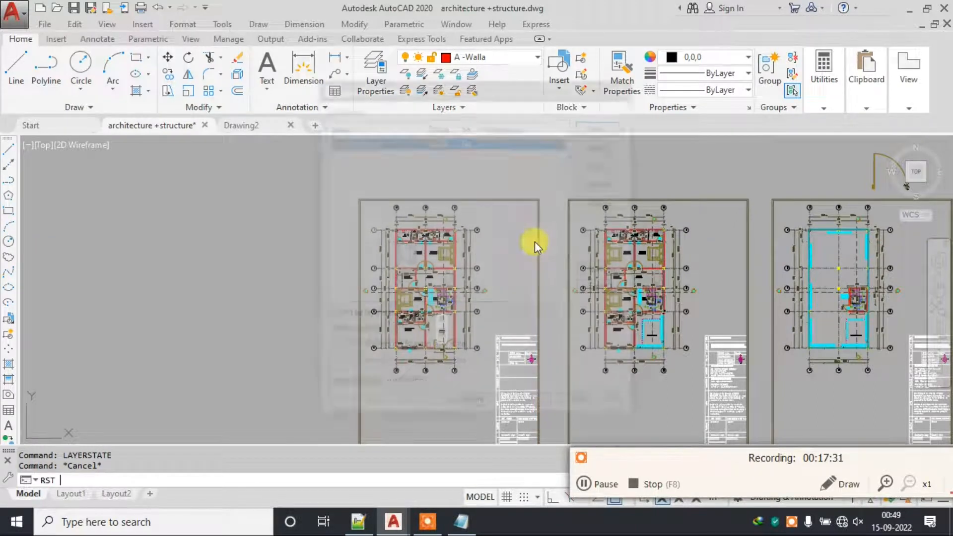
left_click_drag(410, 88, 380, 147)
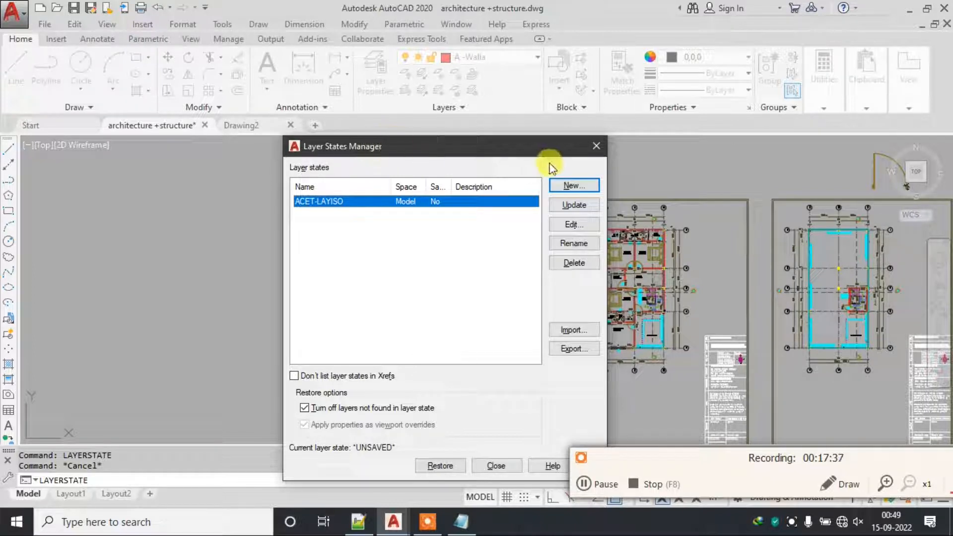
left_click(595, 147)
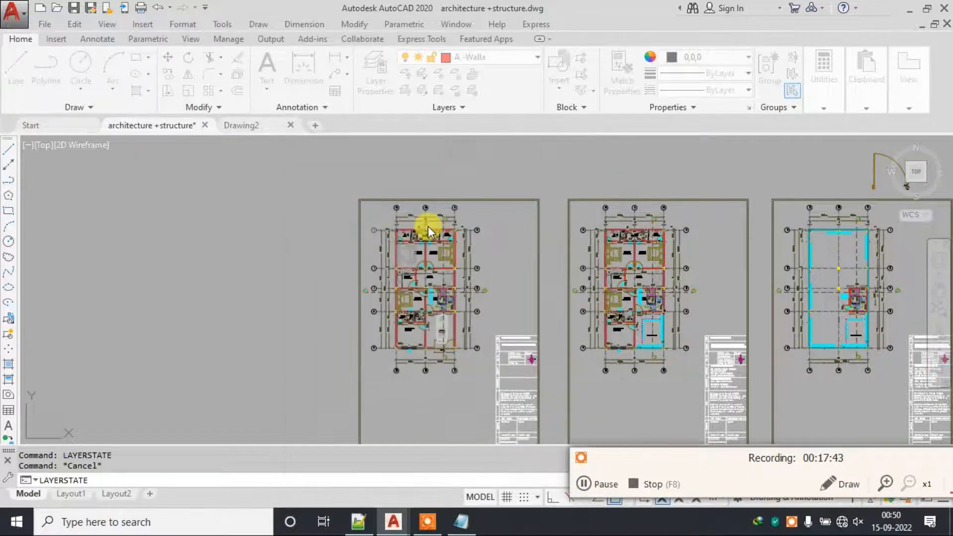
Open the Layer Properties Manager and bring up the Layer States Manager from it.
type("la")
key("Return")
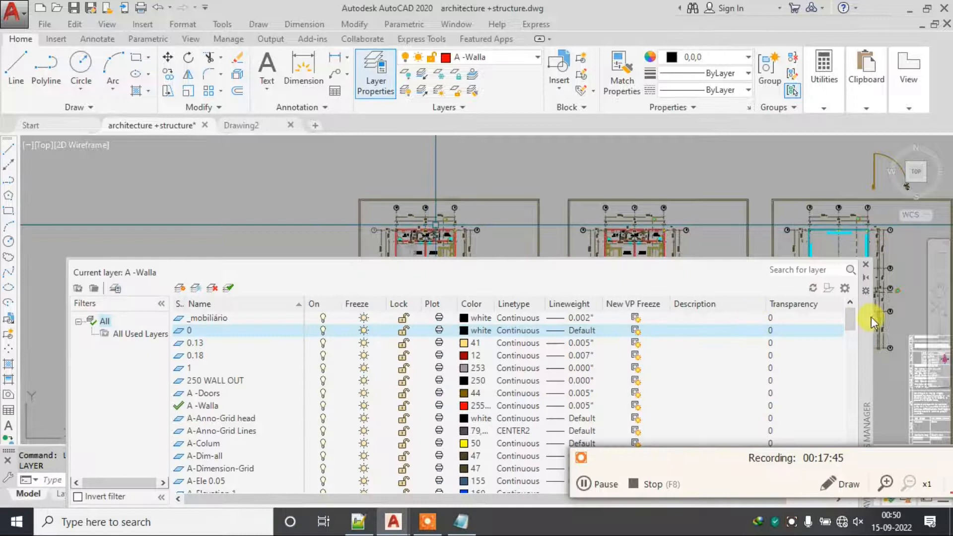
left_click_drag(866, 330, 864, 218)
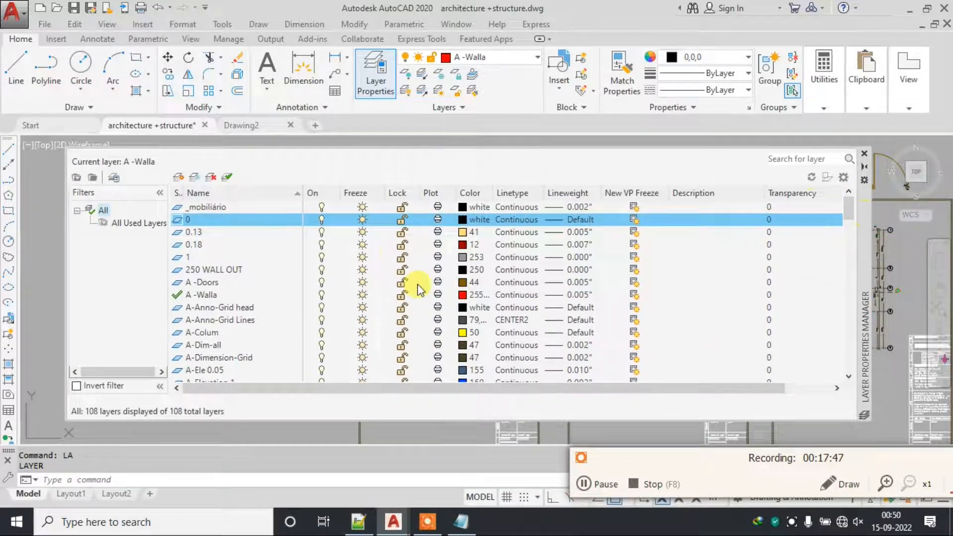
left_click(112, 180)
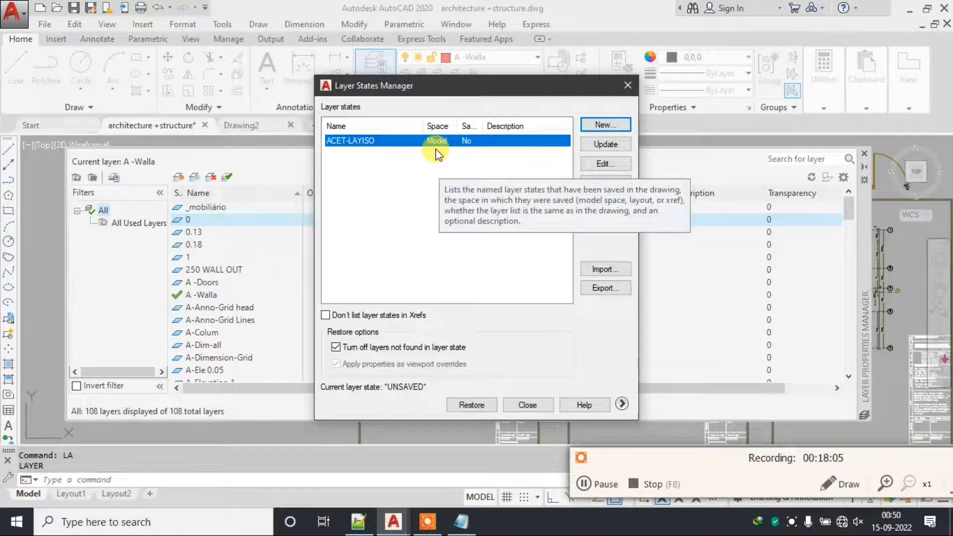
left_click_drag(425, 85, 500, 71)
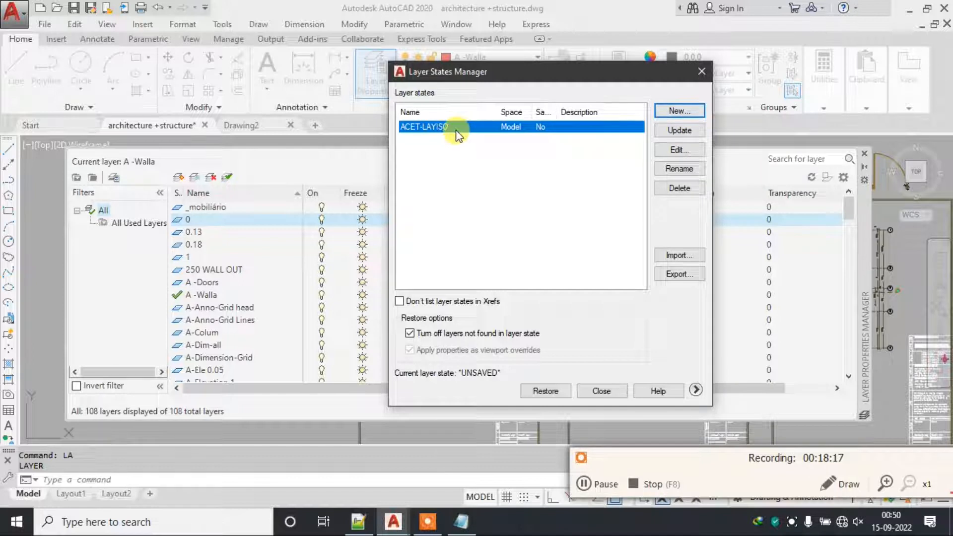
Inspect the layers stored in the ACET-LAYISO layer state and close its editor without saving.
left_click(679, 150)
left_click_drag(484, 138, 218, 103)
left_click_drag(565, 149, 555, 270)
left_click(149, 194)
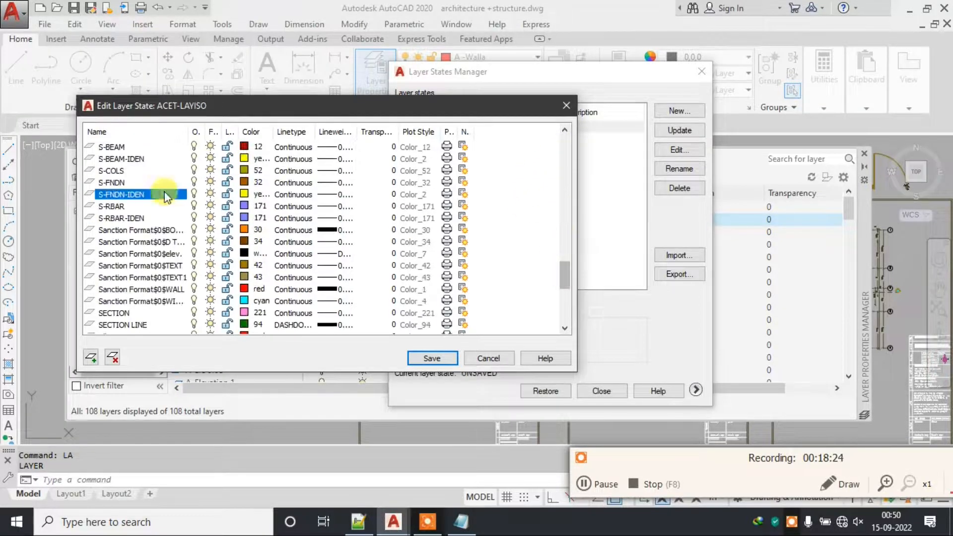
left_click(565, 105)
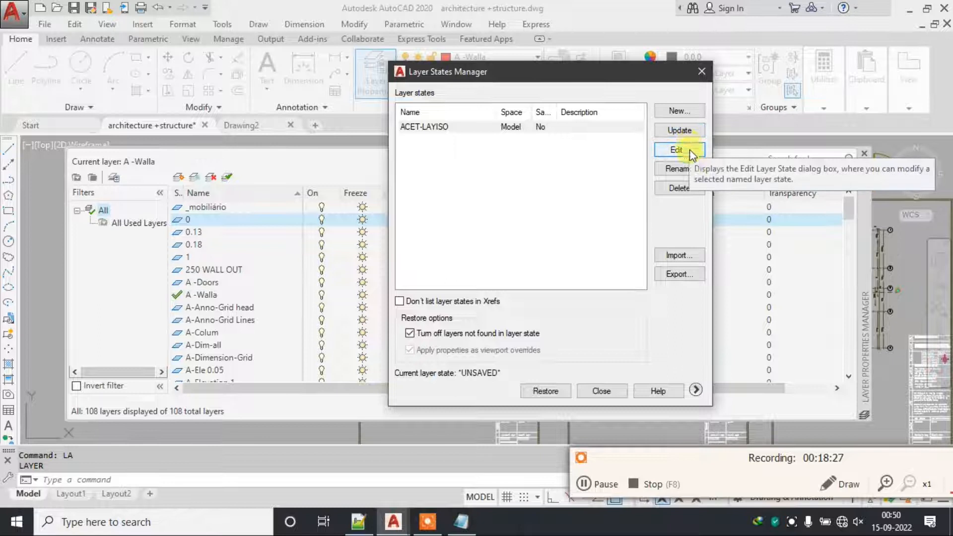
left_click(679, 168)
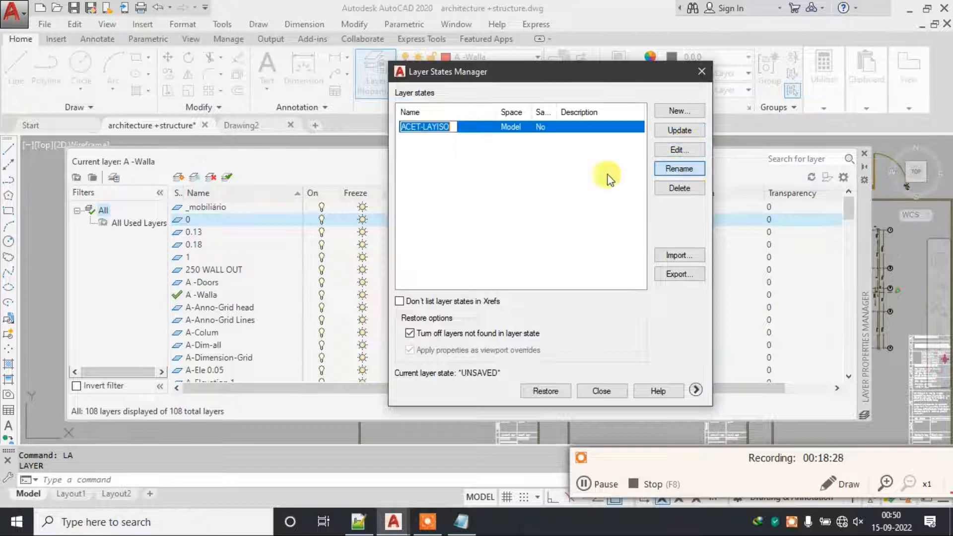
left_click(438, 161)
left_click(430, 131)
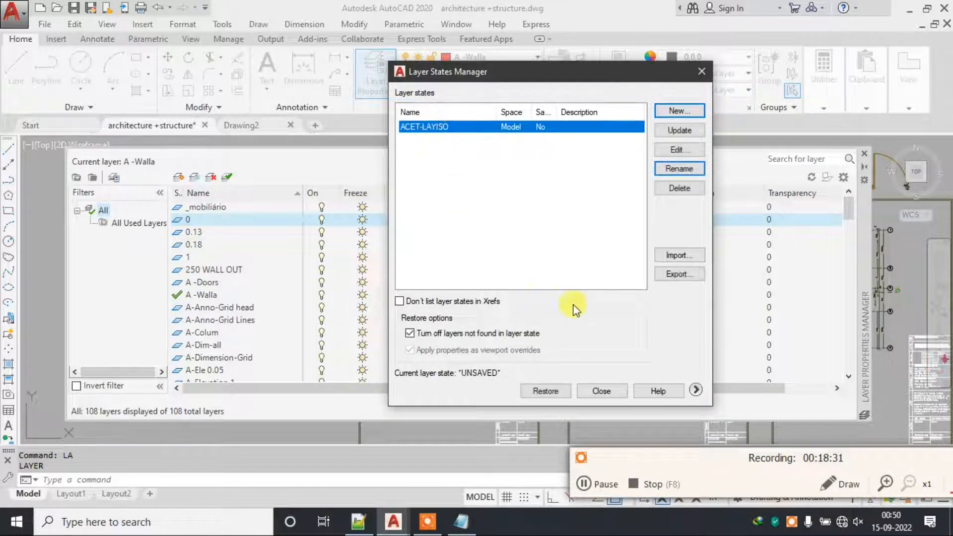
Export the ACET-LAYISO layer state to the Desktop as ACET-LAYISO.las and close both layer managers.
left_click(678, 274)
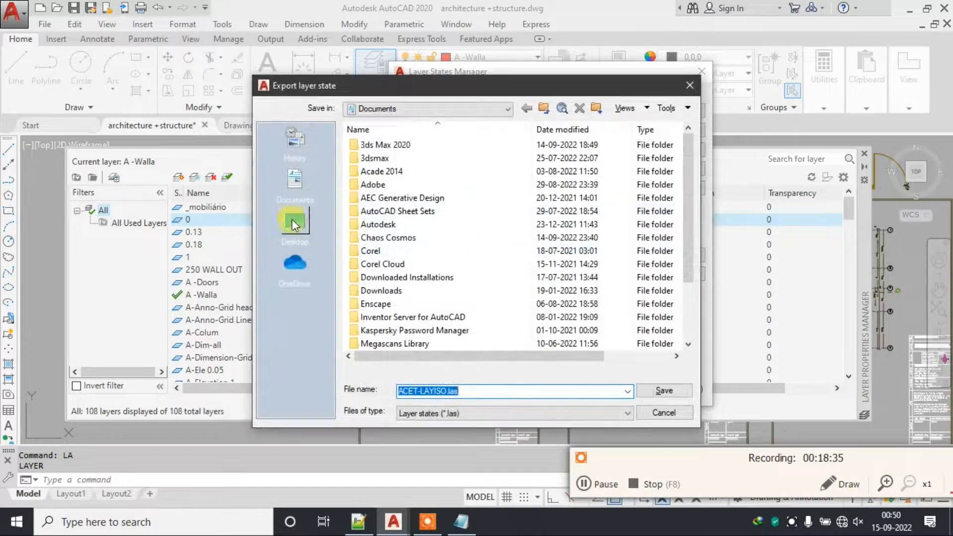
left_click(293, 221)
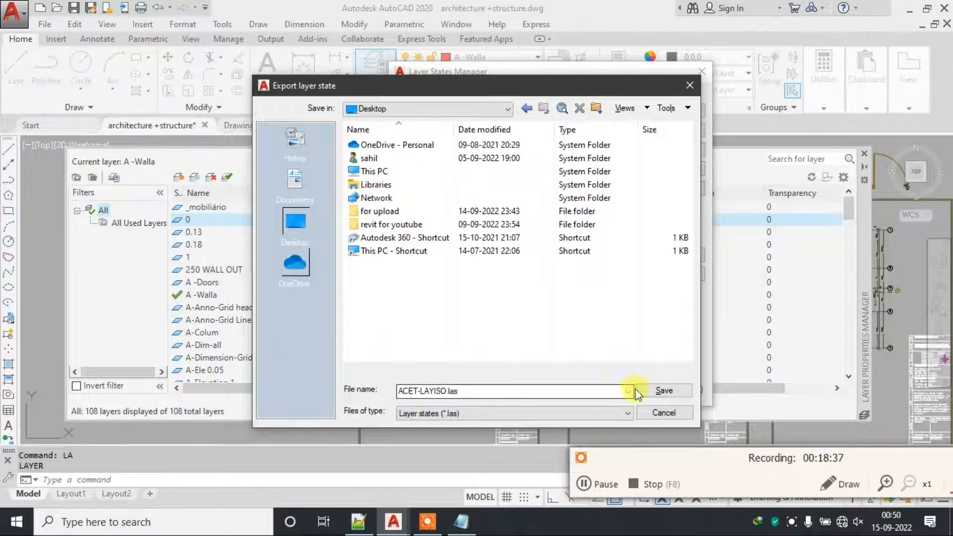
left_click(681, 392)
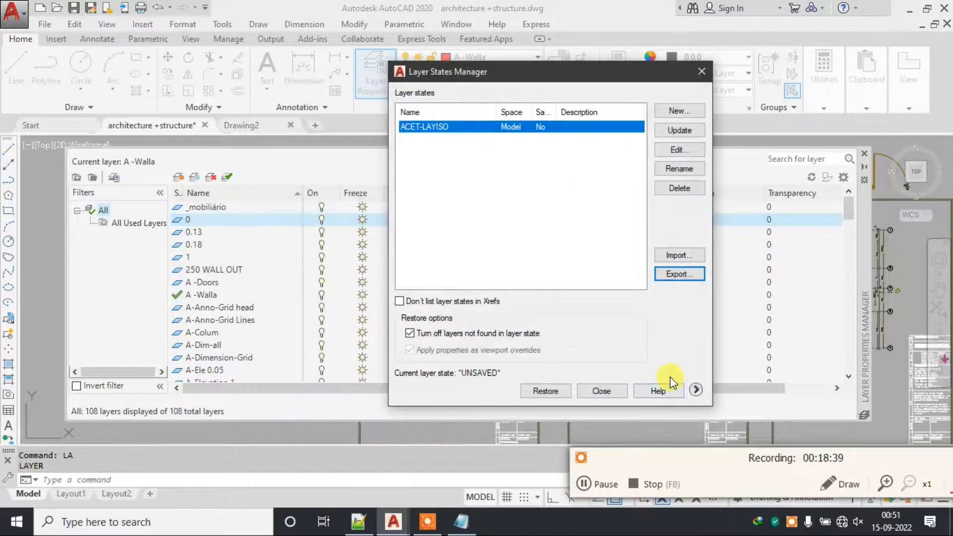
left_click(600, 391)
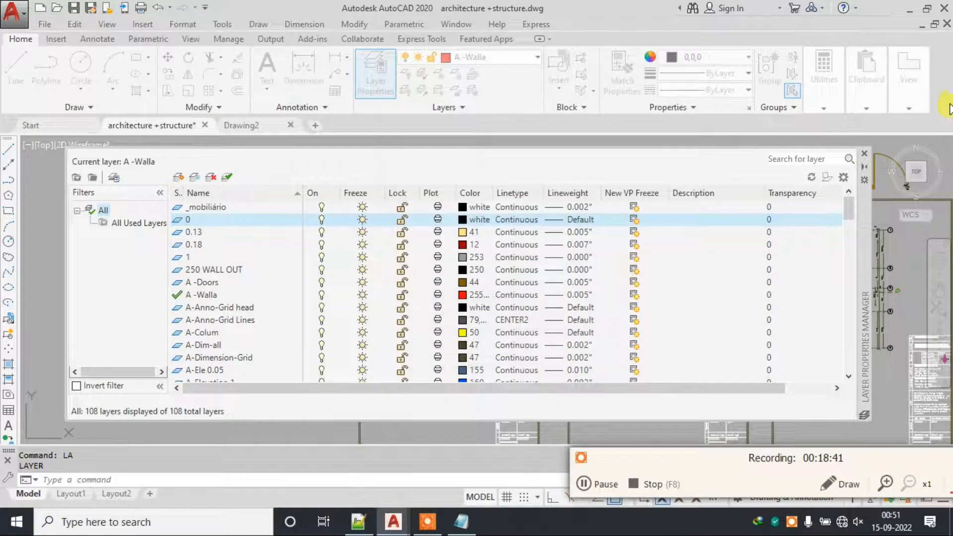
left_click(864, 153)
View the exported ACET-LAYISO file on the Windows desktop, and return to Drawing2 in a maximized AutoCAD window.
left_click(909, 8)
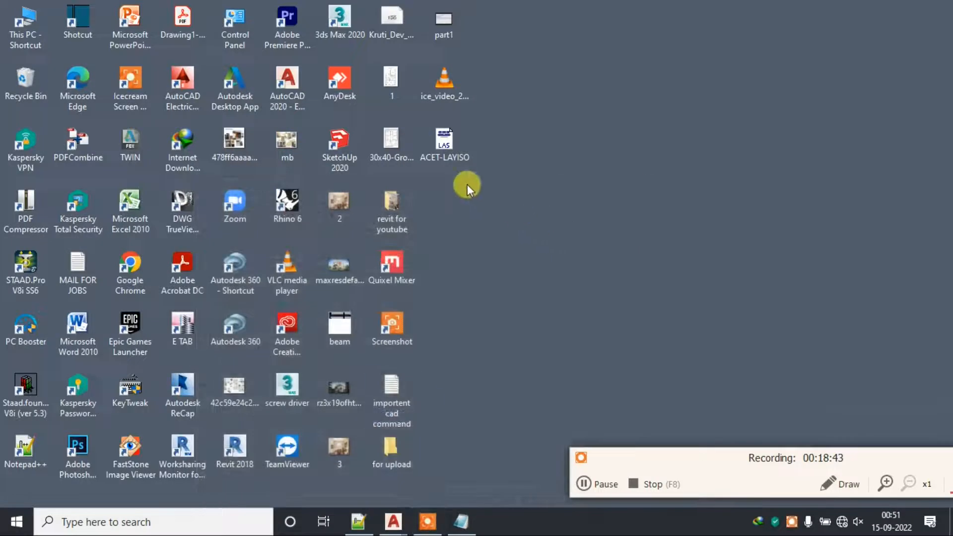
mouse_move(444, 153)
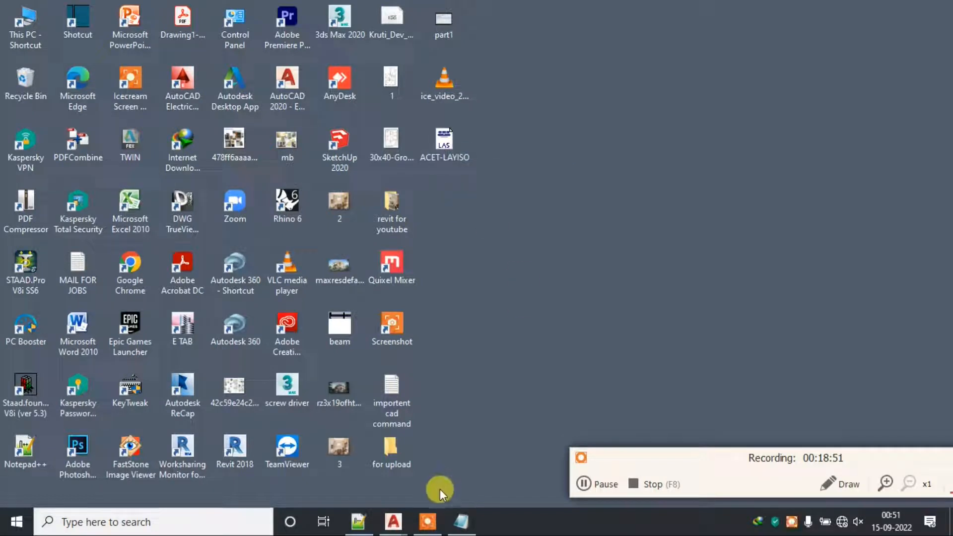
mouse_move(394, 520)
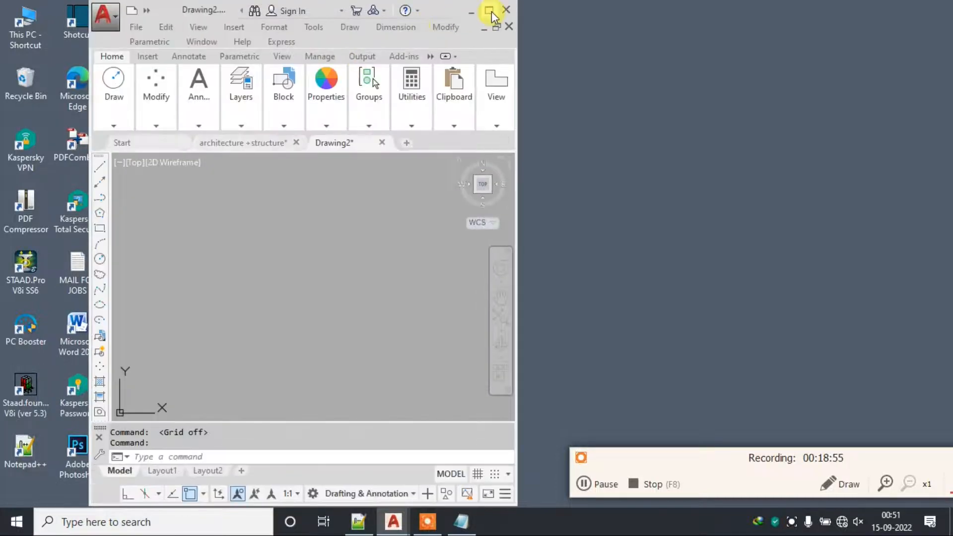
left_click(490, 11)
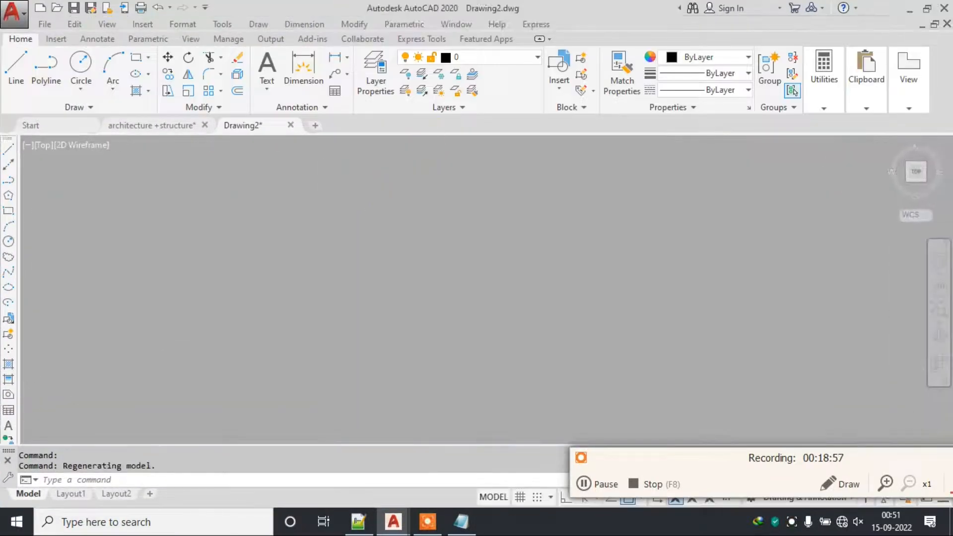
Draw a test rectangle in Drawing2 on layer 0 and check the drawing's layer list.
type("C")
key("Return")
left_click(410, 246)
left_click(661, 338)
key("Escape")
left_click(498, 58)
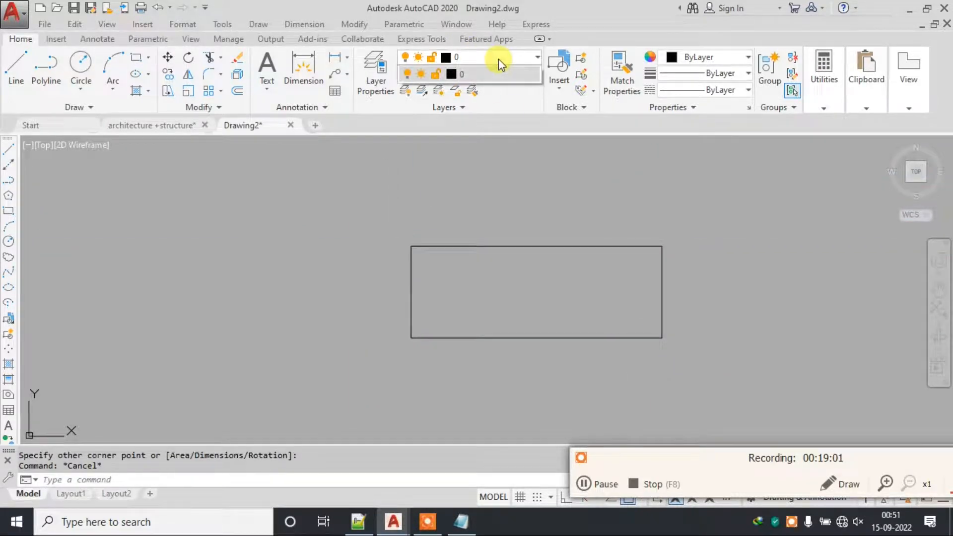
left_click(452, 218)
left_click(436, 280)
type("E")
key("Escape")
key("Return")
key("Escape")
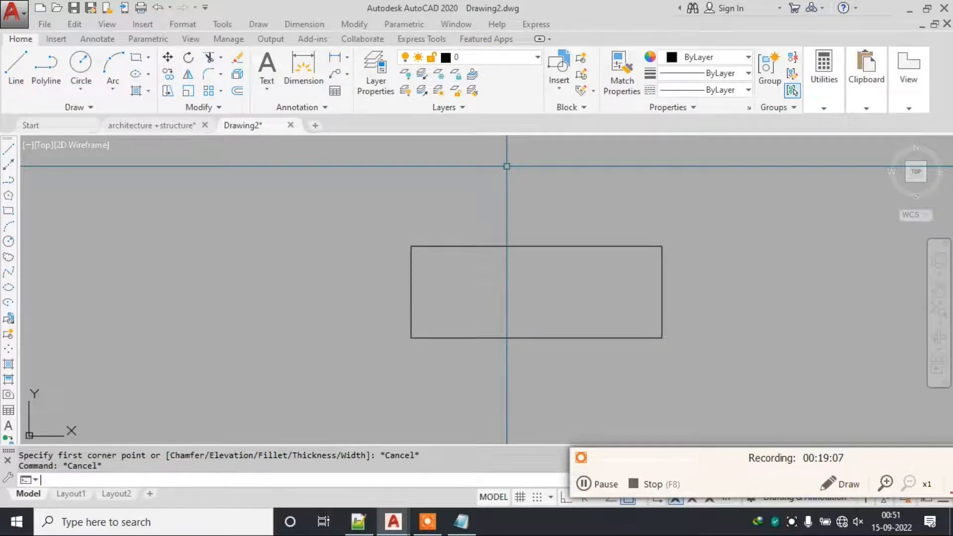
key("ctrl+s")
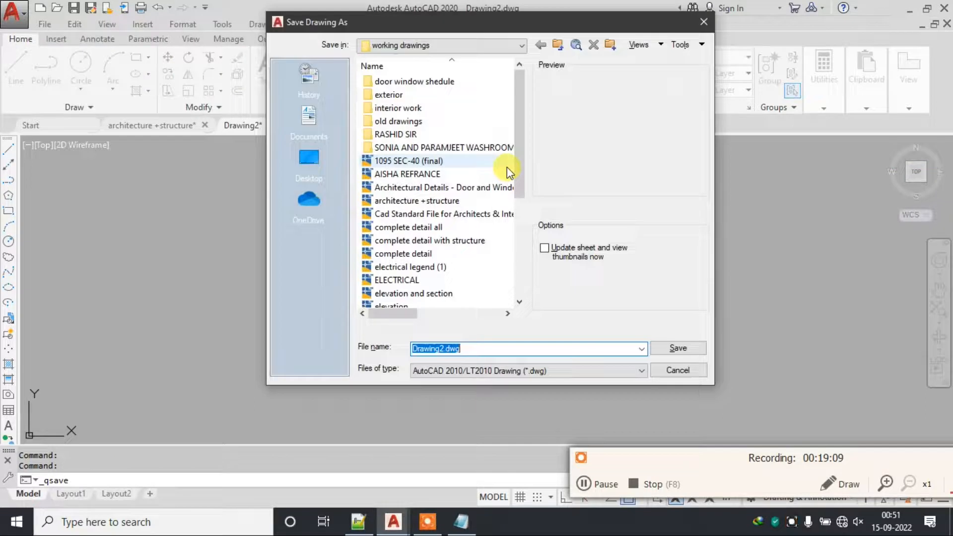
key("Escape")
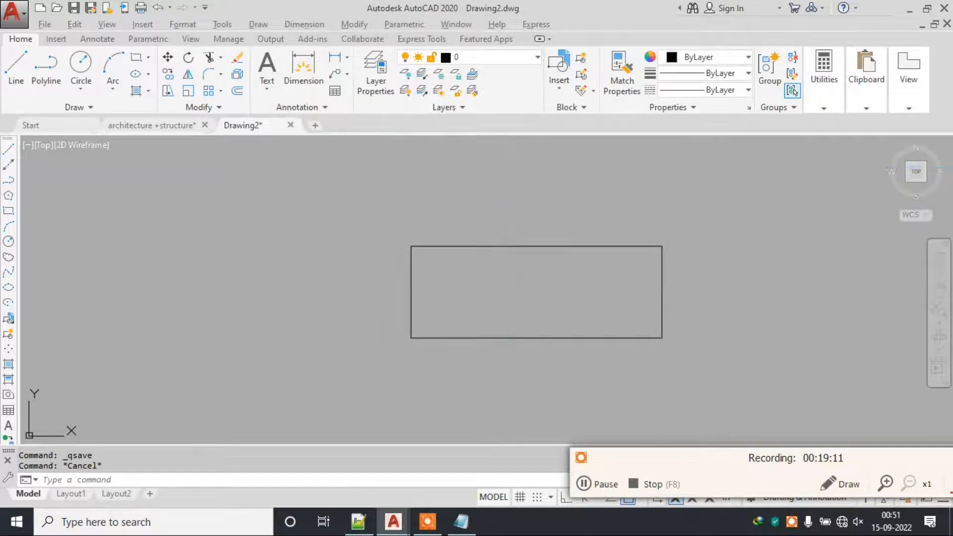
key("Escape")
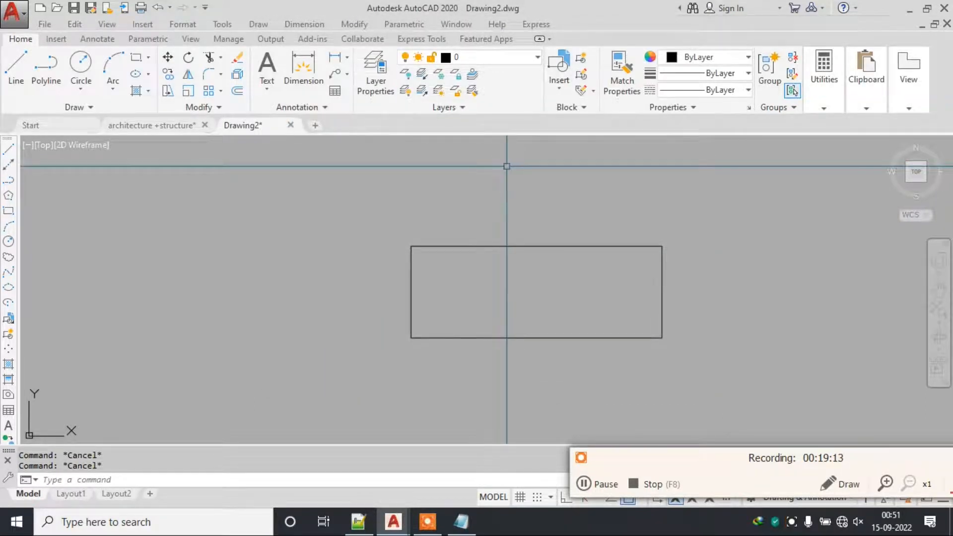
Open the Layer Properties Manager for Drawing2 and bring up the Layer States Manager from it.
type("LA")
key("Return")
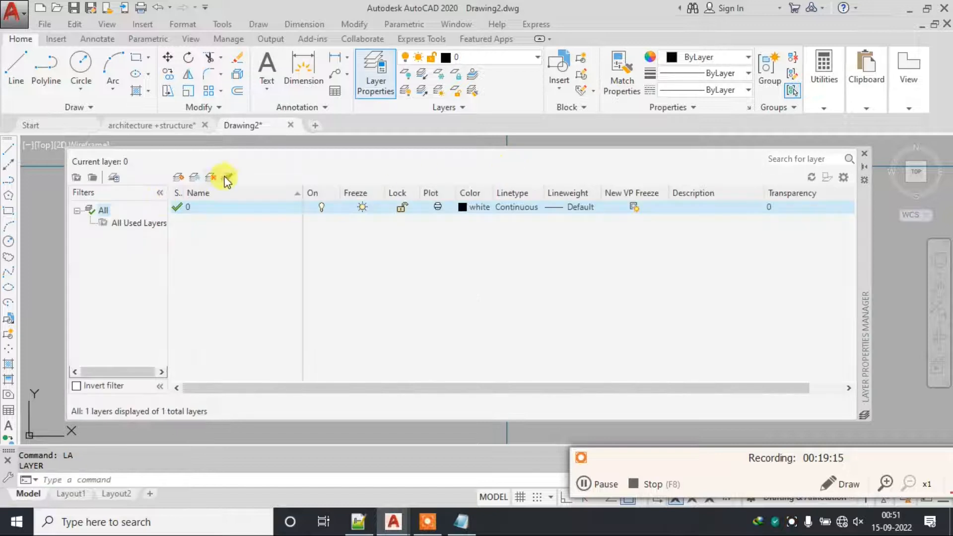
key("alt+s")
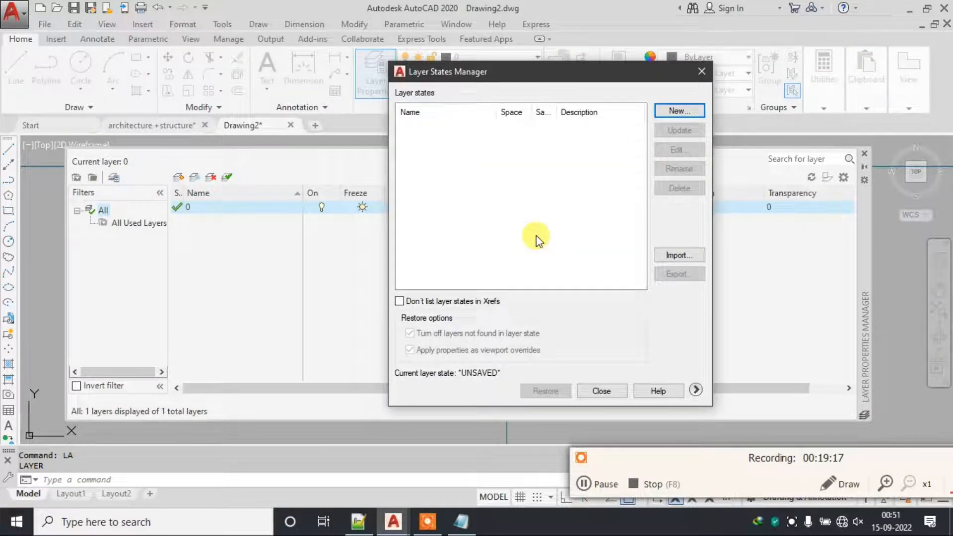
Import the Layer states (*.las) file ACET-LAYISO from the Desktop into Drawing2 and restore its layer states.
left_click(676, 255)
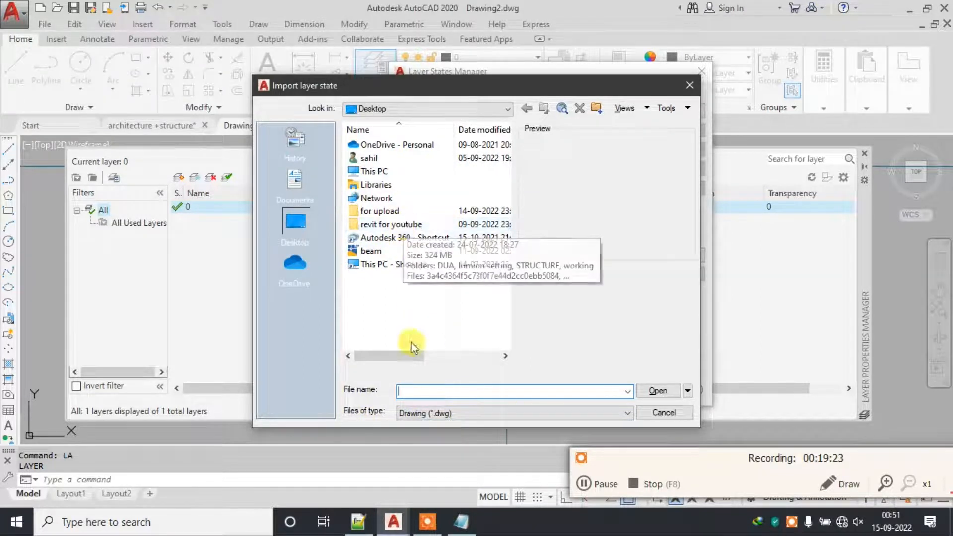
left_click(437, 418)
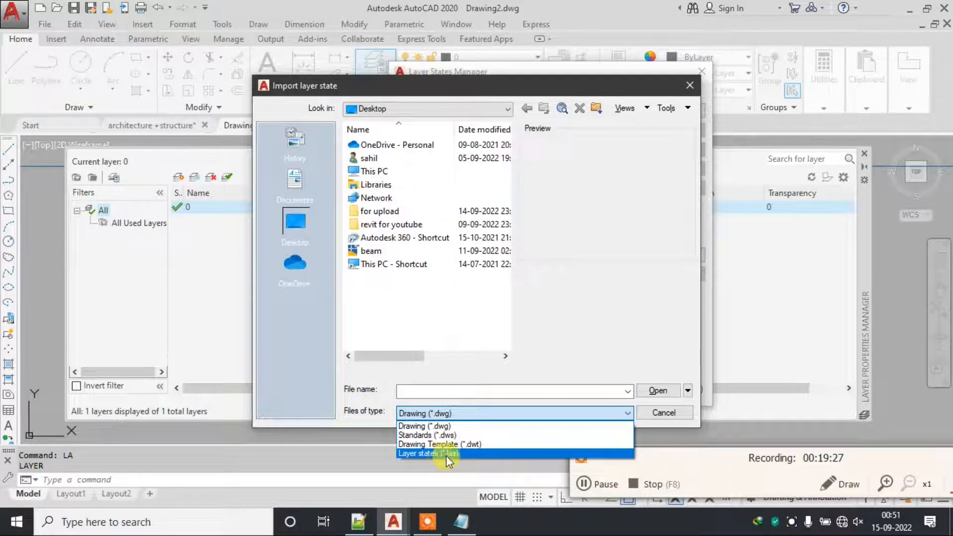
left_click(465, 455)
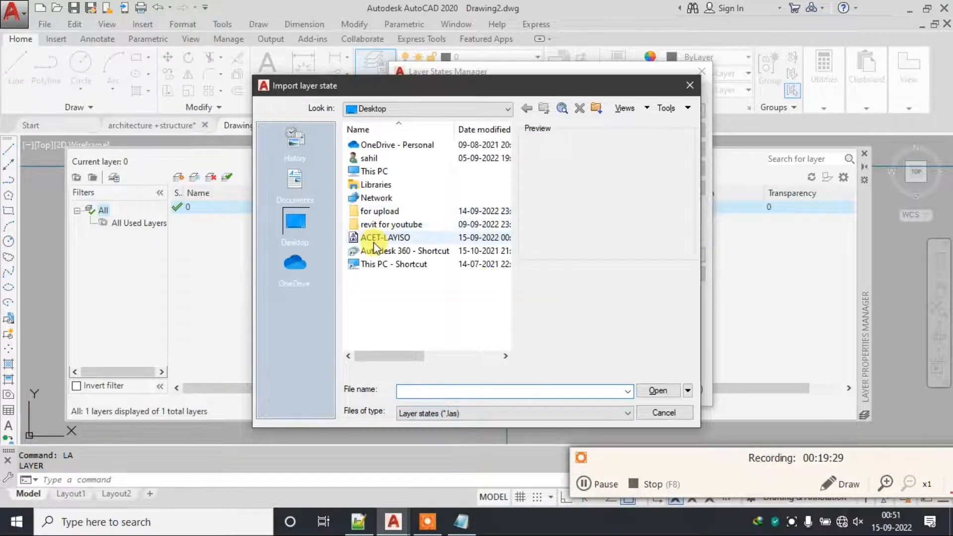
left_click(378, 237)
left_click(657, 390)
left_click(616, 272)
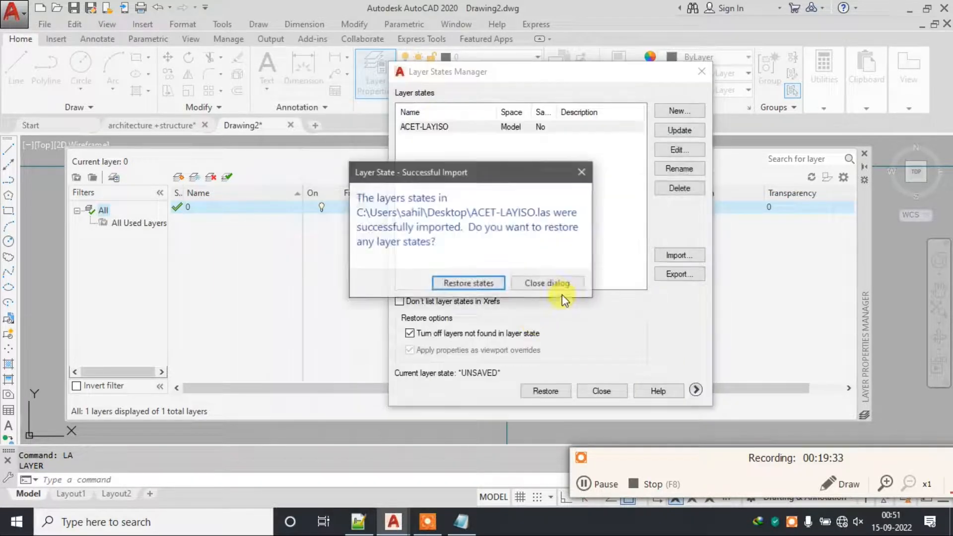
left_click(458, 284)
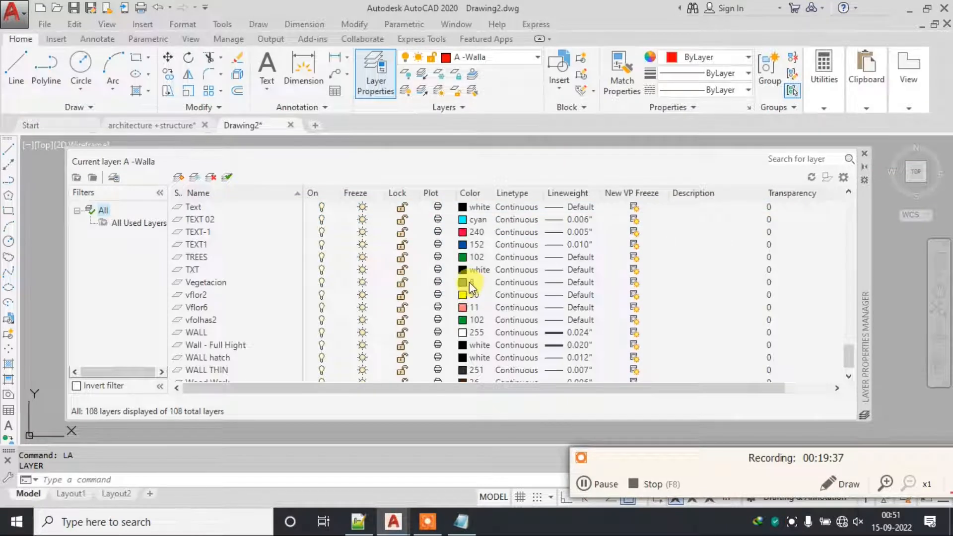
Look through the imported layers in the Layer Properties Manager, close it, and check the list of selectable layers.
scroll(403, 276, "up", 15)
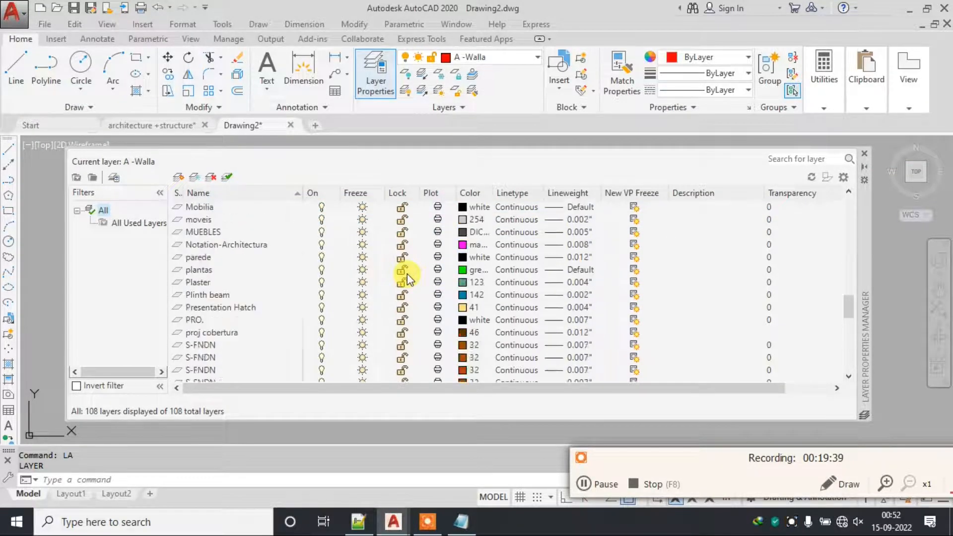
scroll(405, 276, "up", 10)
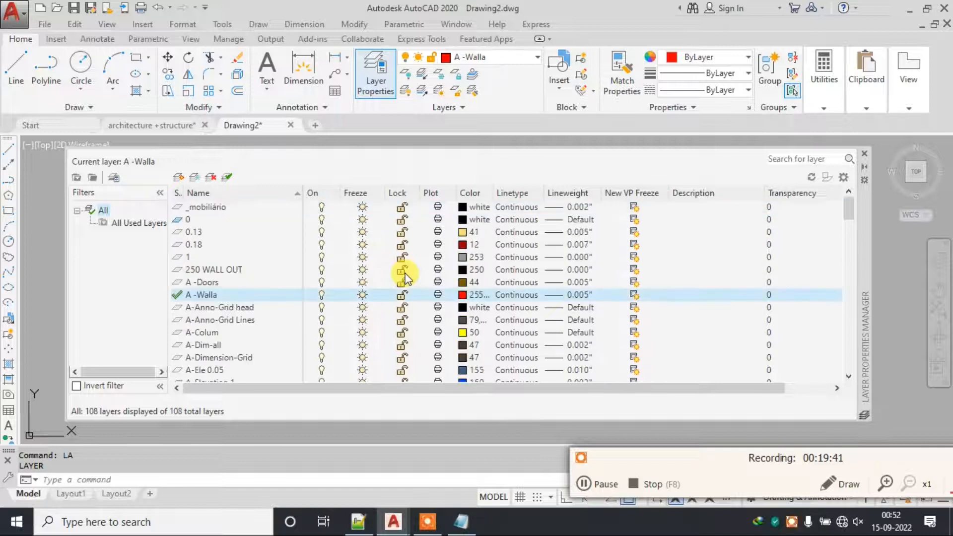
left_click(864, 153)
left_click(499, 65)
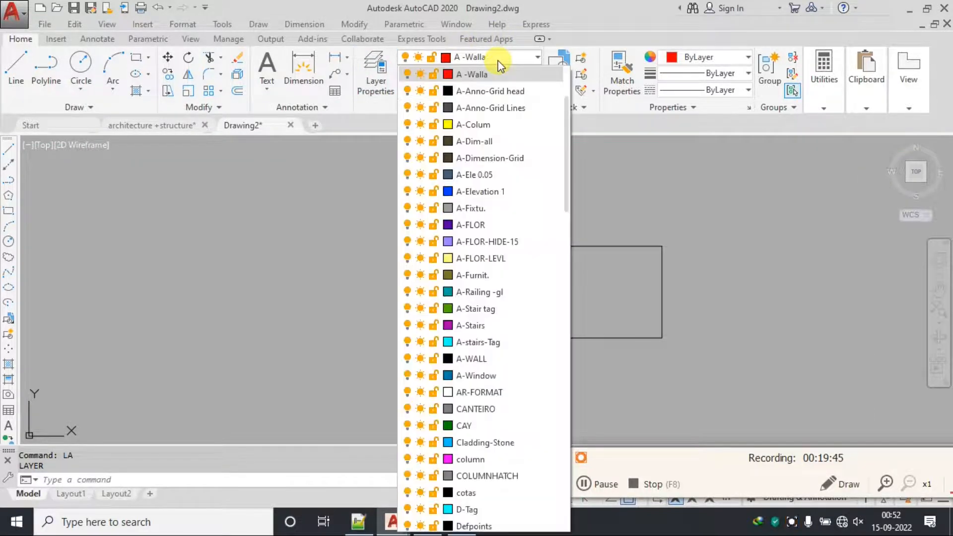
left_click(652, 192)
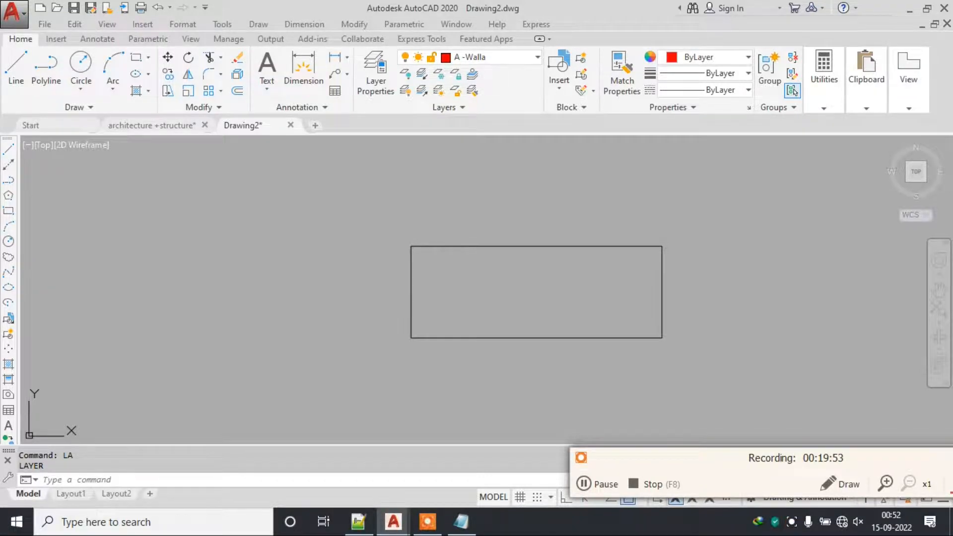
Erase the test rectangle drawn on layer 0.
key("Escape")
key("Escape")
left_click(642, 211)
left_click(472, 296)
type("e")
key("Return")
key("Escape")
key("Escape")
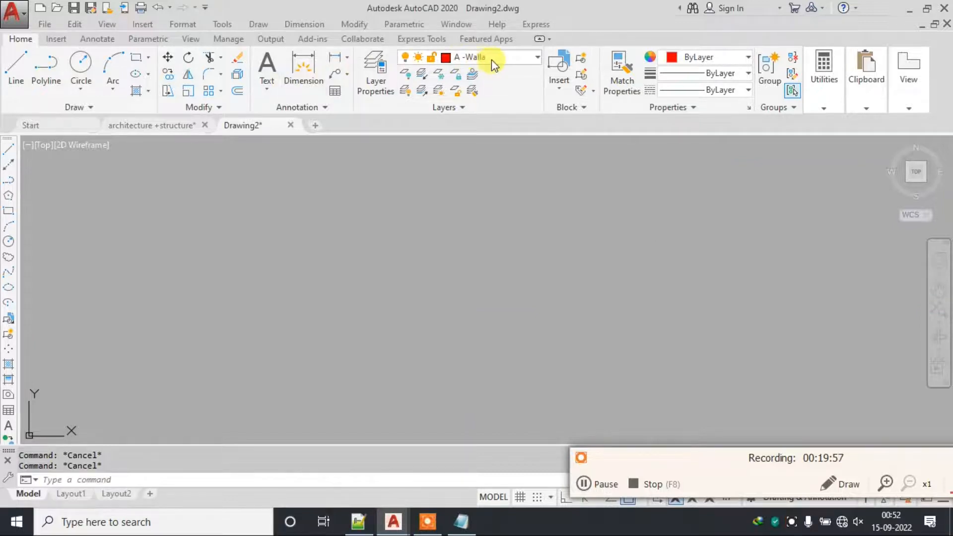
Keep A -Walla as the current layer and draw two rectangles side by side on it.
left_click(519, 58)
left_click(136, 57)
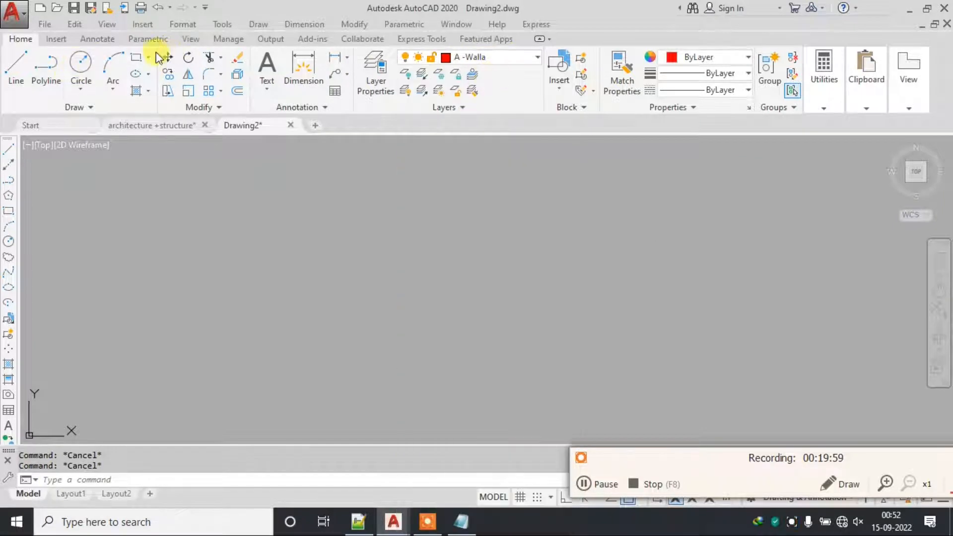
left_click(203, 154)
left_click(360, 266)
key("Escape")
left_click(503, 192)
key("Escape")
key("Return")
left_click(383, 194)
left_click(502, 313)
key("Escape")
key("Escape")
Make A-Colum the current layer and draw three small rectangles beside the red ones.
left_click(491, 61)
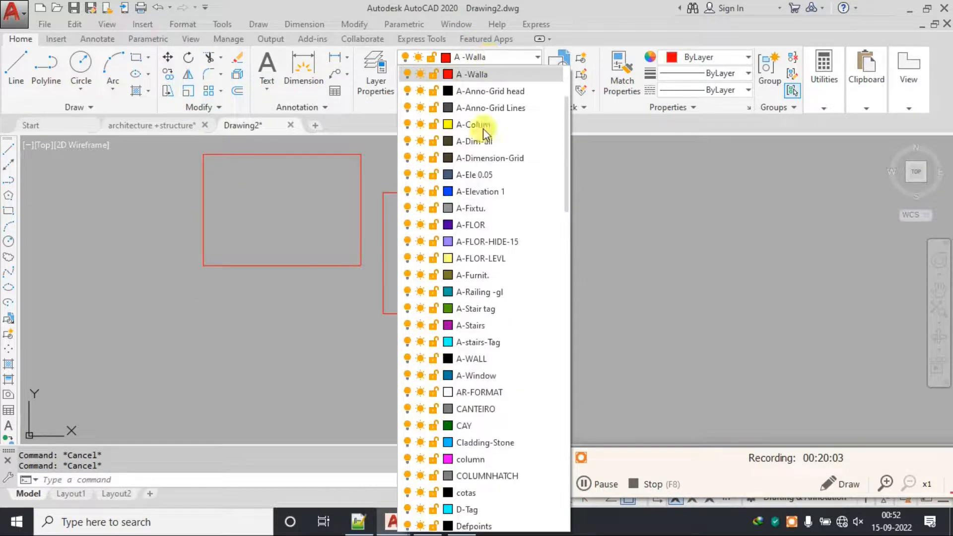
left_click(507, 121)
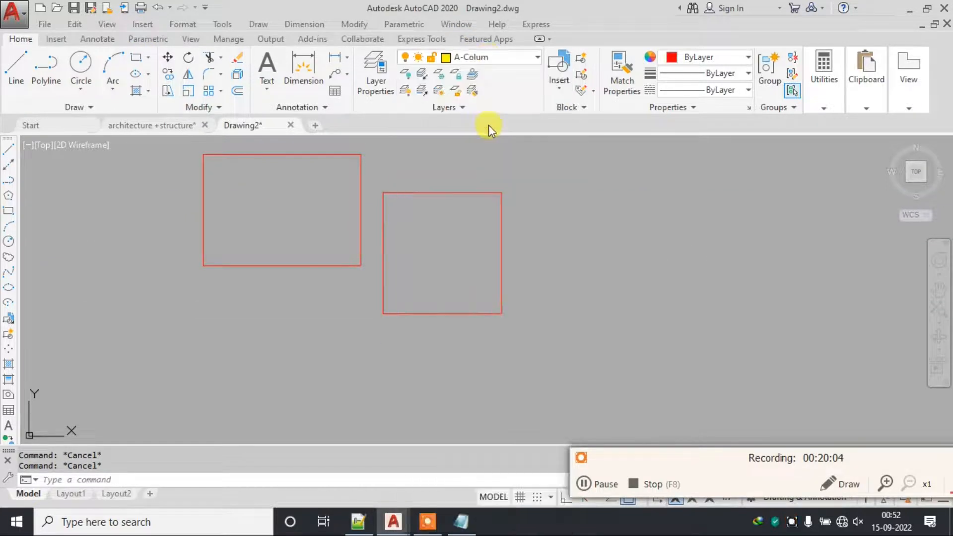
left_click(136, 57)
left_click(619, 233)
left_click(741, 276)
key("Escape")
key("Return")
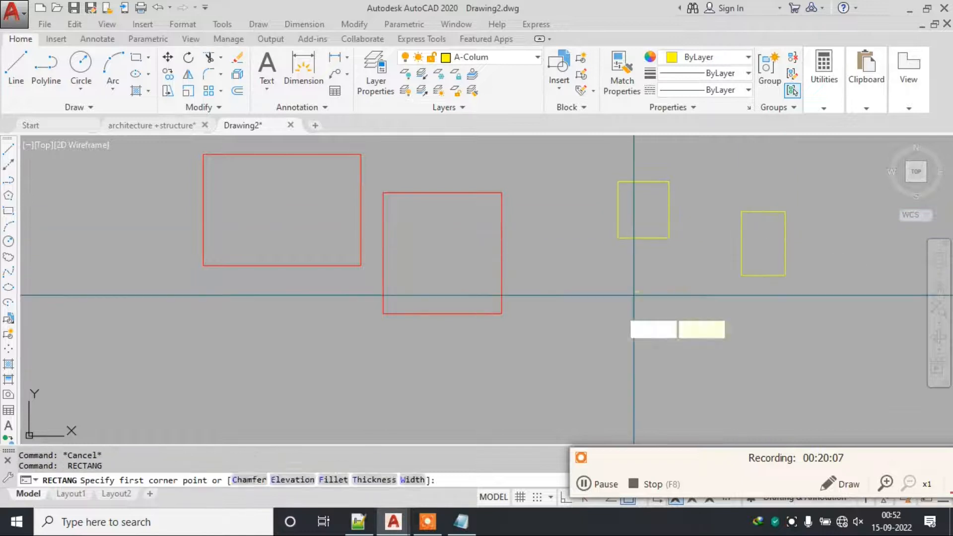
left_click(639, 292)
left_click(598, 333)
key("Escape")
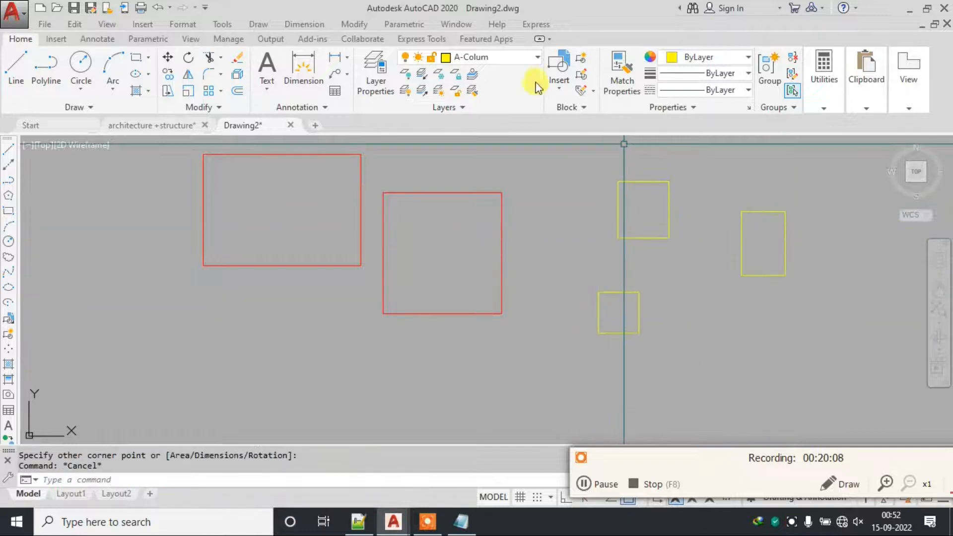
Make D-Tag the current layer and draw two rectangles, each overlapping the lower edge of a red rectangle.
left_click(516, 58)
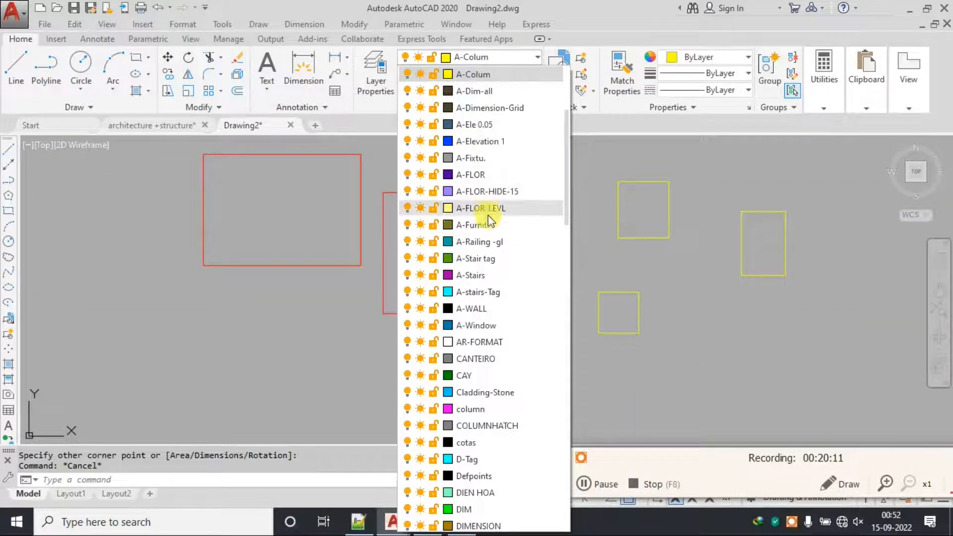
left_click(511, 460)
left_click(138, 64)
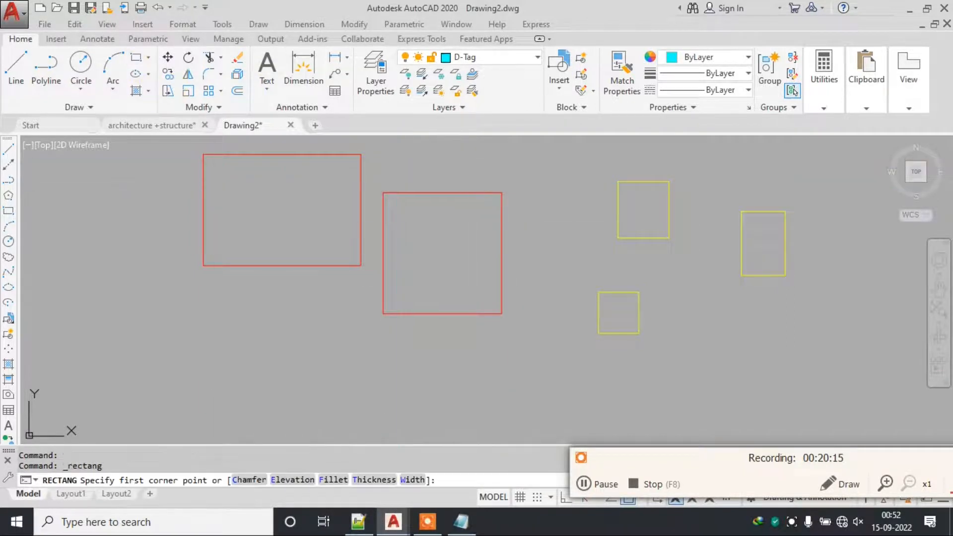
left_click(292, 219)
left_click(238, 322)
key("space")
left_click(461, 258)
left_click(393, 358)
key("Escape")
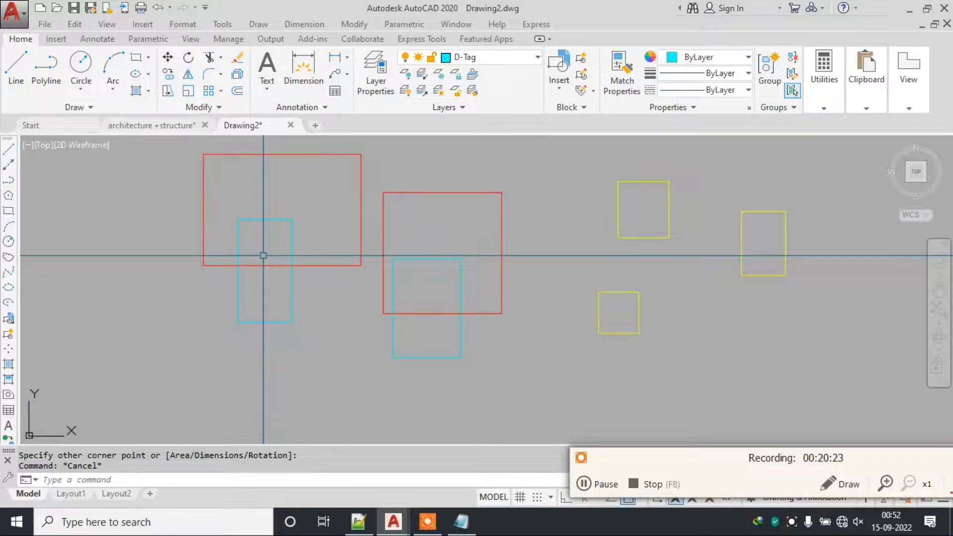
Erase all the rectangles in Drawing2.
scroll(485, 256, "down", 4)
left_click(624, 198)
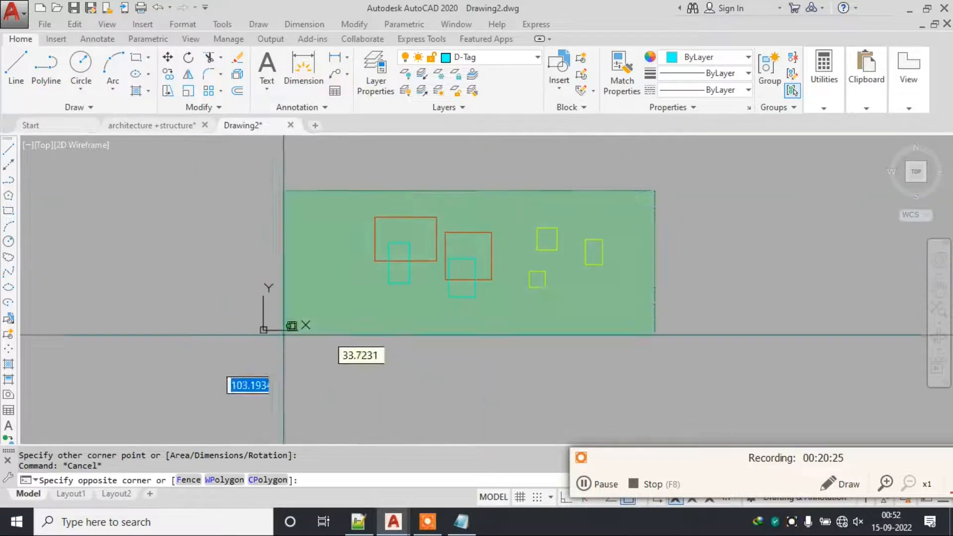
left_click(183, 374)
type("e")
key("Return")
key("Escape")
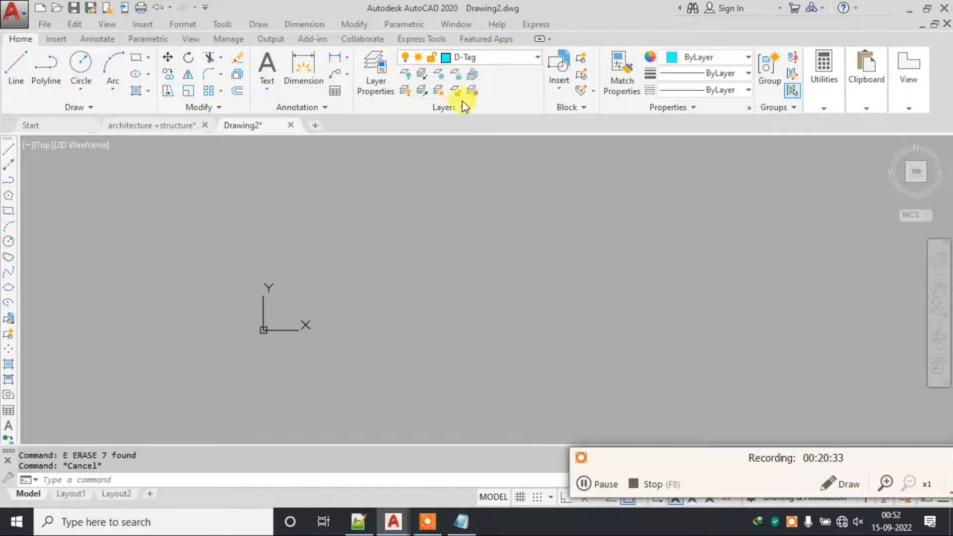
left_click(497, 158)
key("Escape")
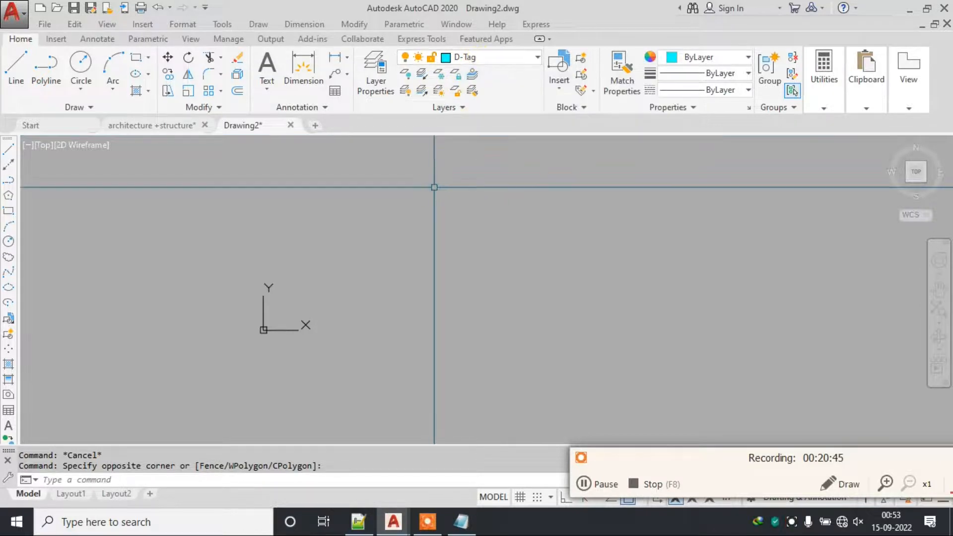
left_click(466, 195)
key("Escape")
key("Escape")
key("Escape")
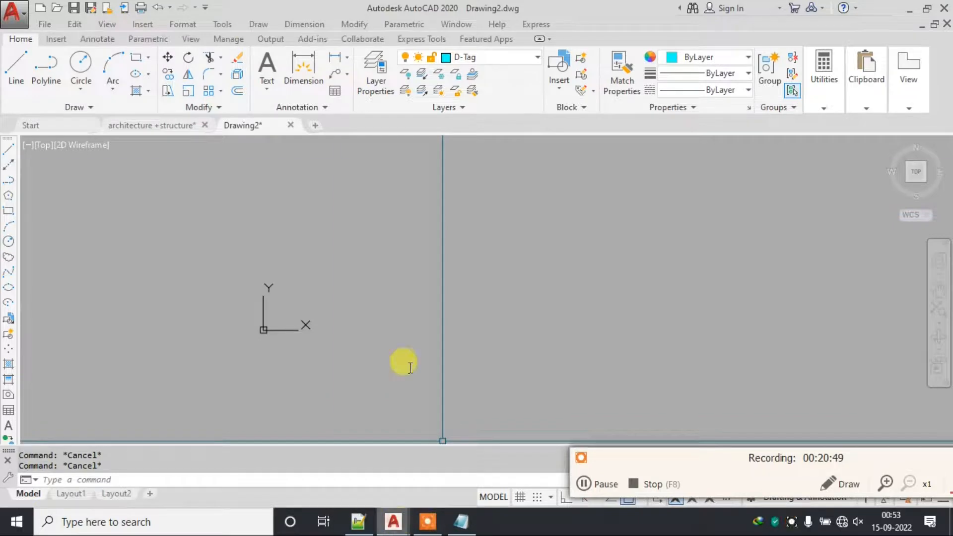
Switch to the architecture +structure drawing and look through its list of layers, keeping A -Walla current.
left_click(152, 126)
scroll(520, 234, "down", 2)
scroll(462, 209, "up", 8)
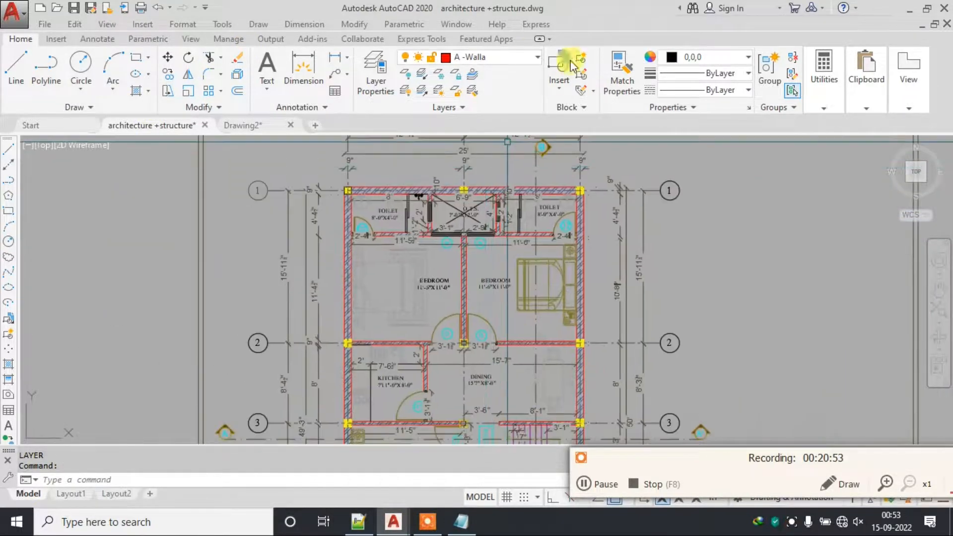
left_click(508, 62)
left_click(507, 61)
left_click(506, 58)
scroll(505, 225, "down", 1)
scroll(505, 225, "down", 10)
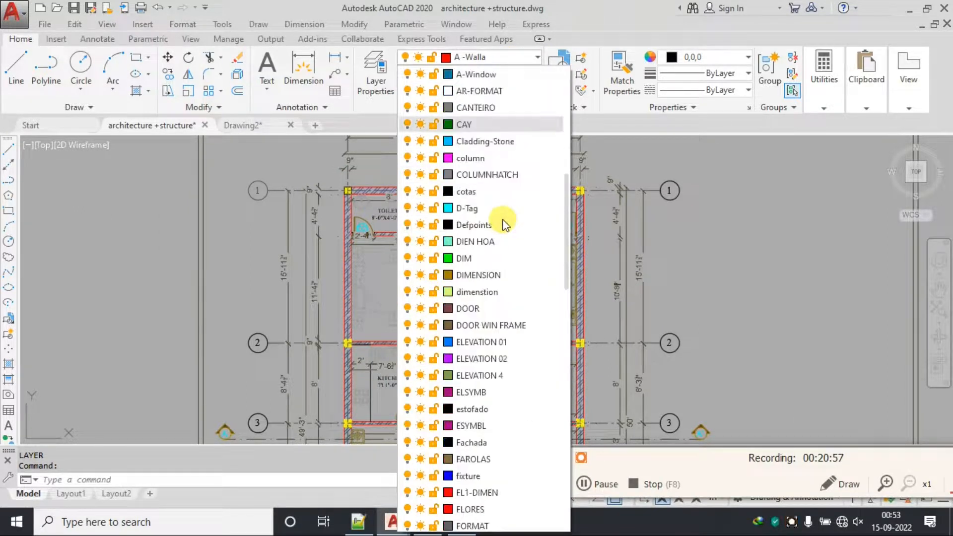
scroll(503, 222, "down", 2)
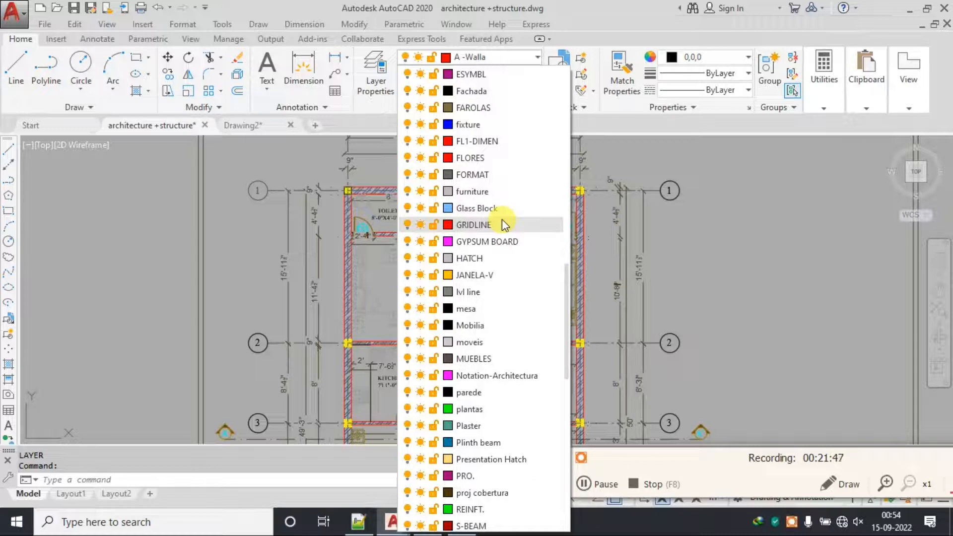
left_click(600, 123)
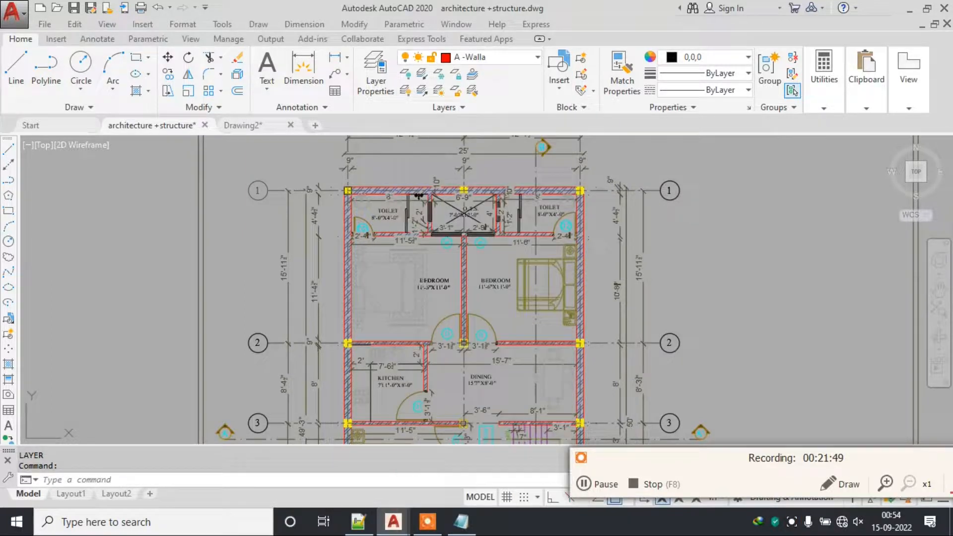
key("Escape")
key("Escape")
Examine the sheets of the architecture +structure drawing, including the floor plans, footing and column details, furnished plans and wiring layouts.
scroll(357, 219, "down", 6)
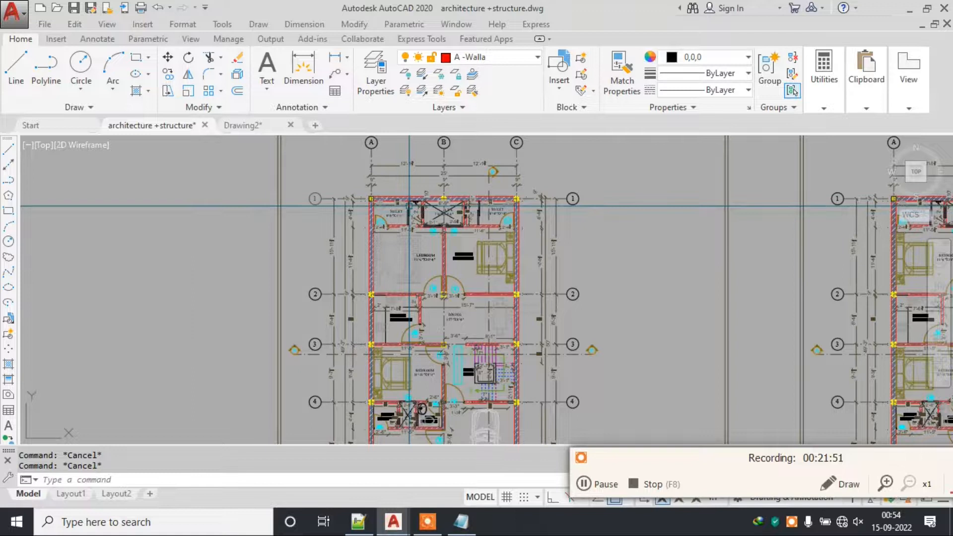
scroll(357, 219, "down", 3)
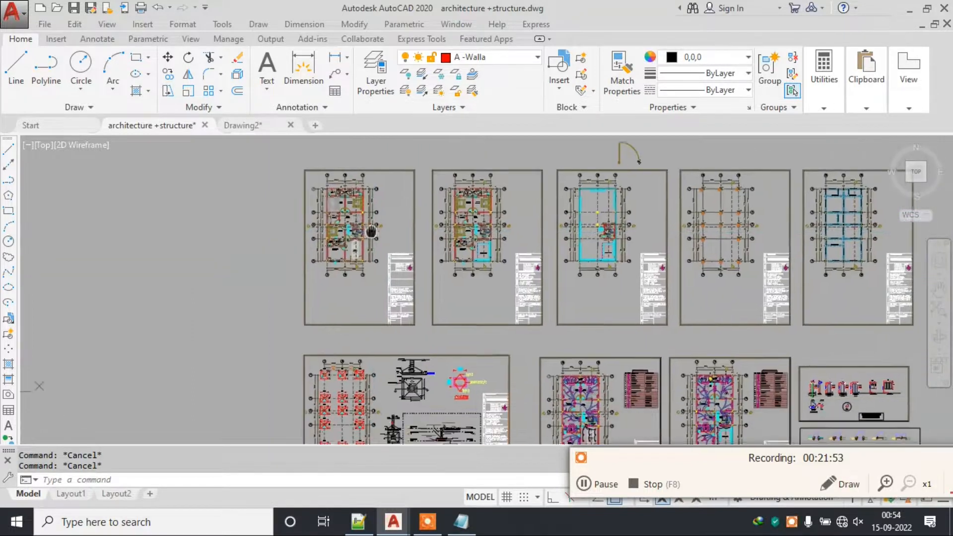
scroll(372, 234, "down", 2)
scroll(359, 287, "up", 5)
scroll(327, 196, "up", 4)
scroll(330, 196, "down", 6)
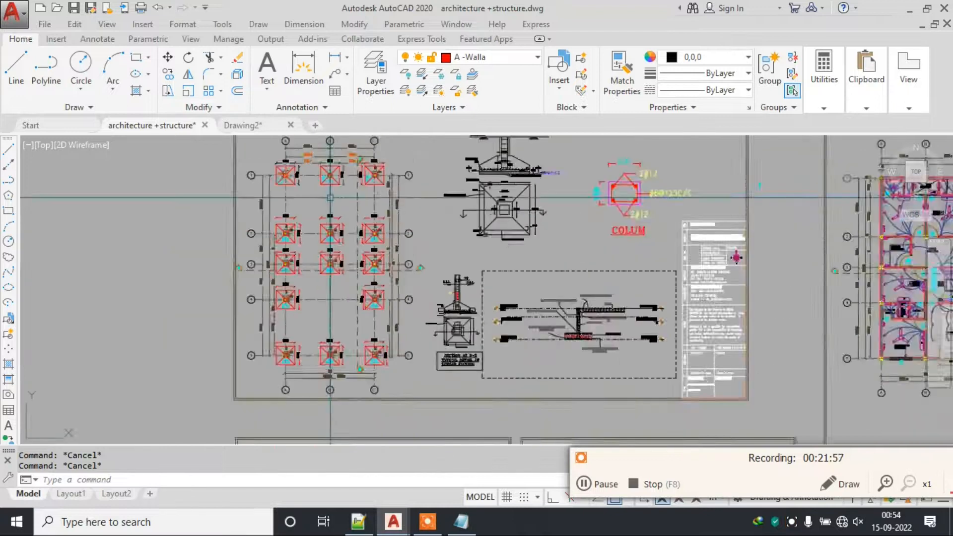
middle_click_drag(342, 322, 353, 267)
scroll(352, 267, "up", 6)
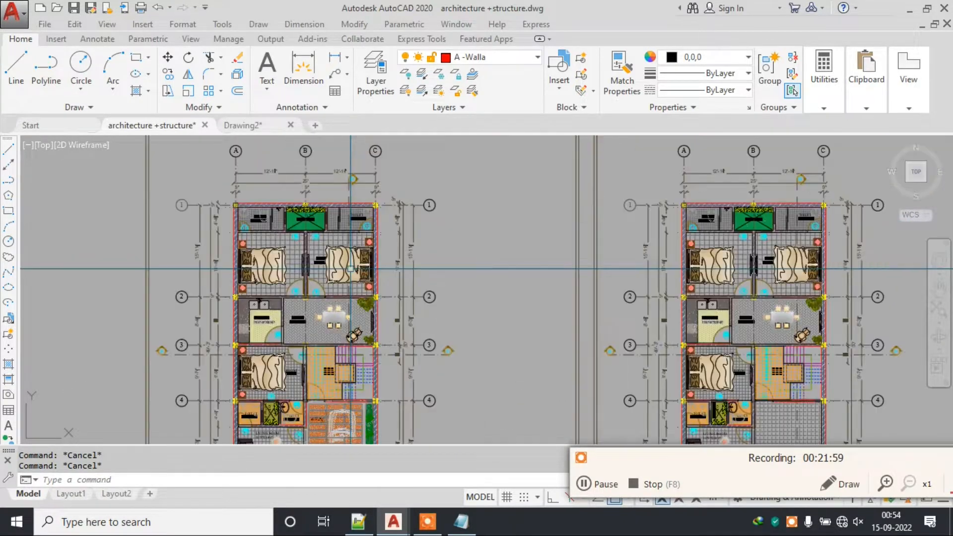
scroll(347, 263, "down", 6)
middle_click_drag(594, 236, 468, 332)
scroll(389, 271, "up", 6)
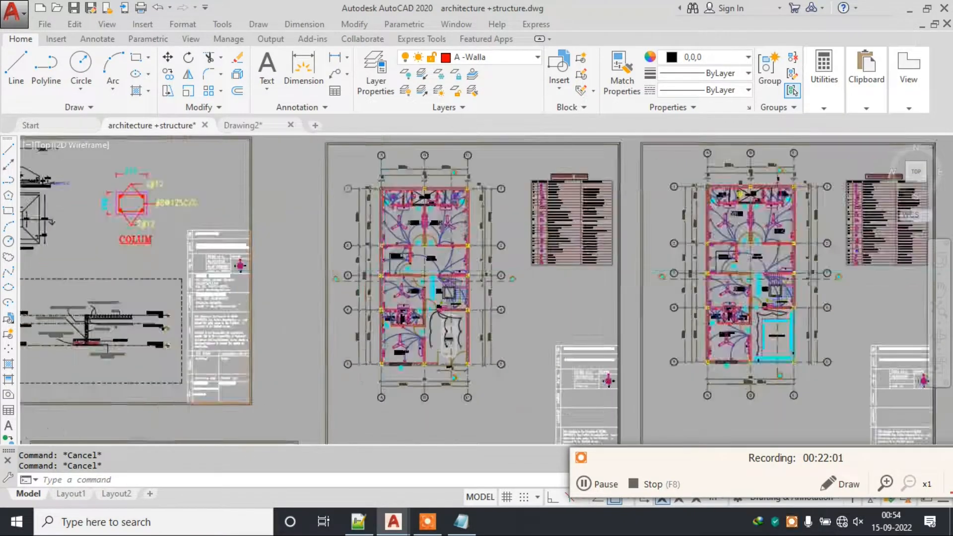
middle_click_drag(452, 193, 408, 272)
scroll(403, 269, "down", 5)
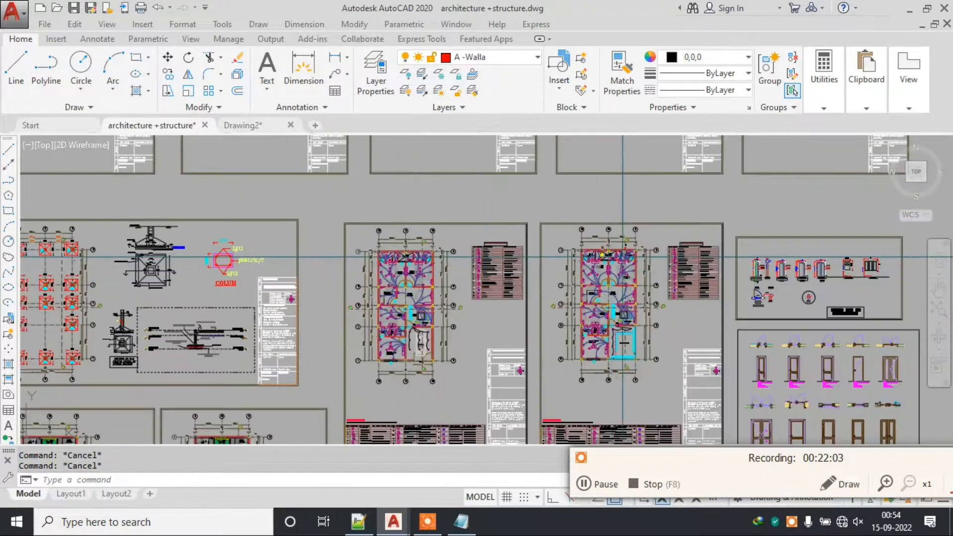
scroll(641, 259, "down", 2)
middle_click_drag(641, 261, 428, 286)
mouse_move(344, 243)
middle_mouse_down()
mouse_move(519, 306)
mouse_move(551, 342)
middle_mouse_up()
scroll(237, 193, "up", 6)
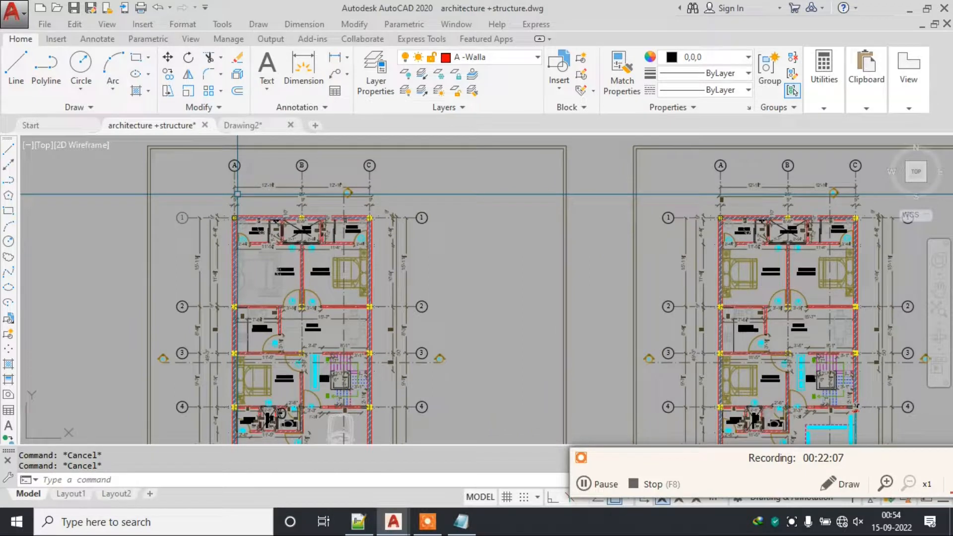